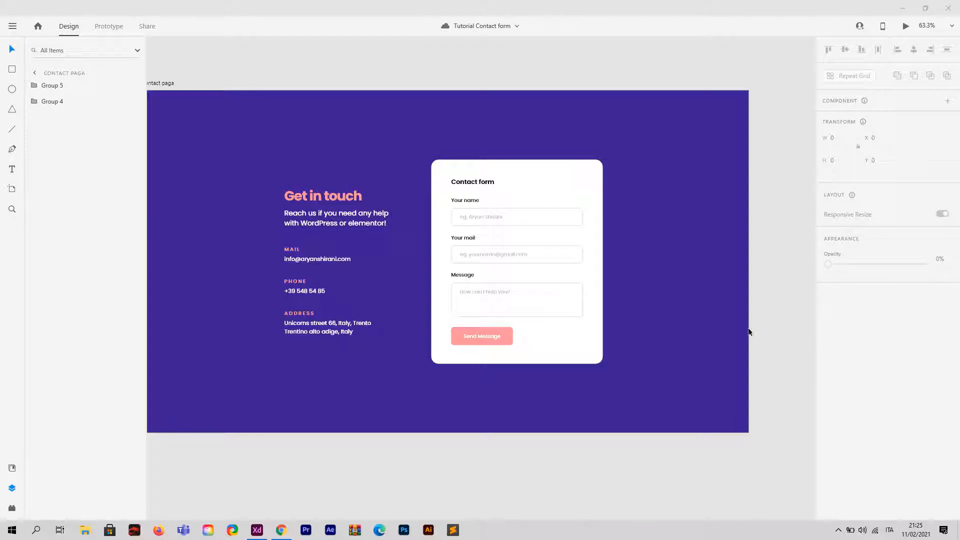
Step: Examine the contact page mockup, looking at the contact details group and the contact form card
scroll(547, 286, "down", 2)
scroll(489, 263, "up", 3)
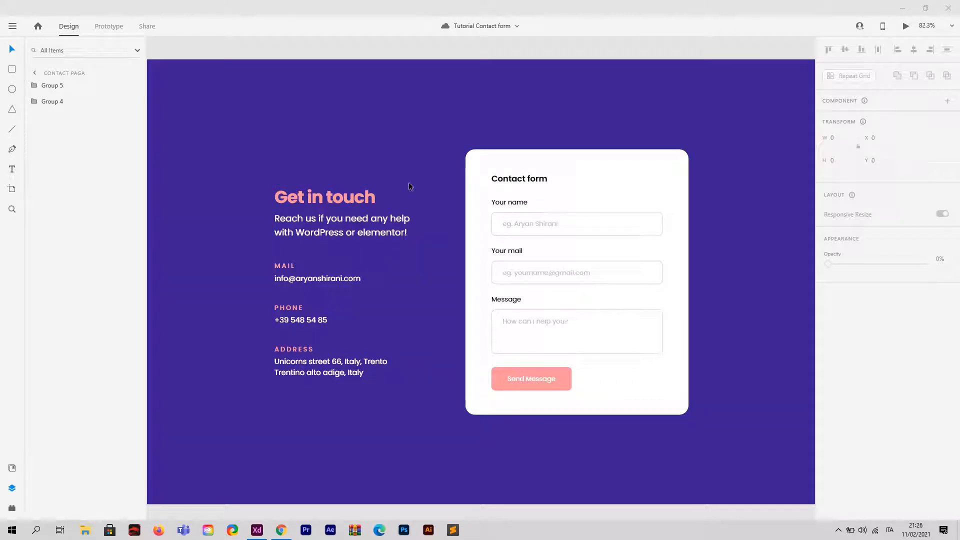
left_click_drag(238, 131, 745, 434)
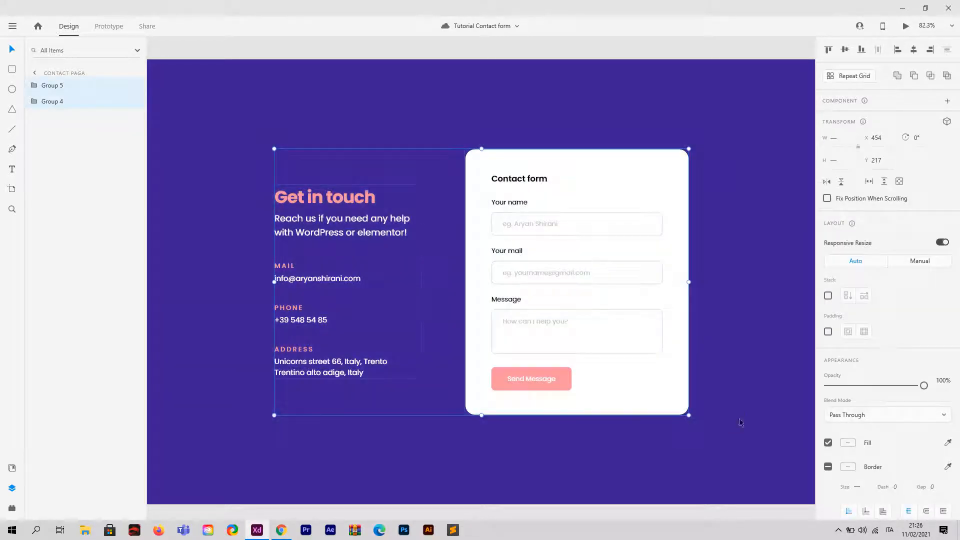
left_click(272, 126)
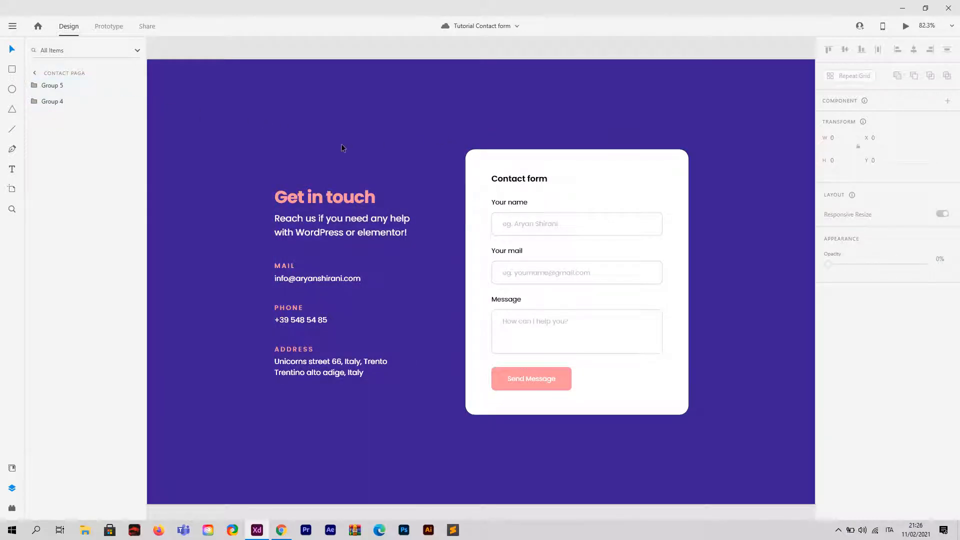
scroll(342, 146, "down", 3)
scroll(355, 146, "up", 3)
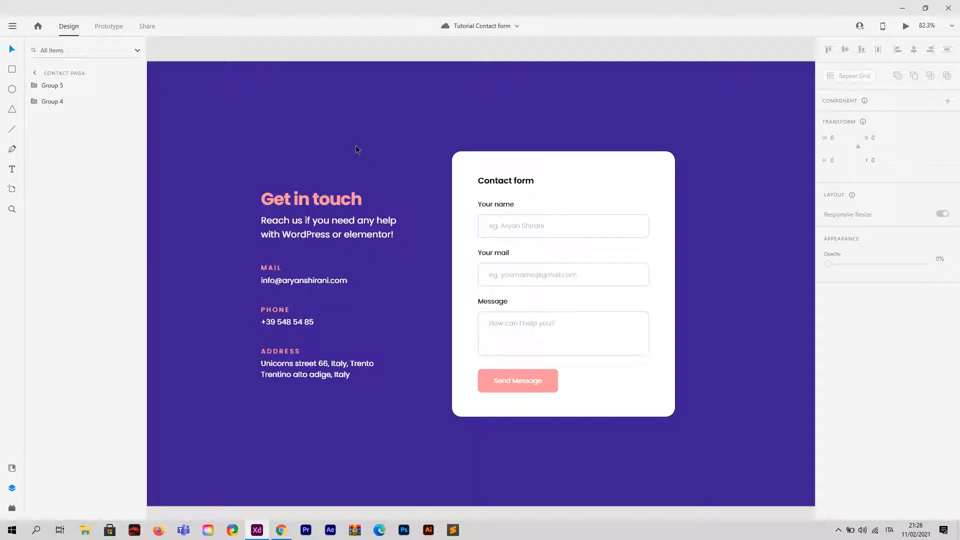
Step: Switch to WordPress in Chrome, add a new page titled "Contact Page" and open it in Elementor
left_click(281, 529)
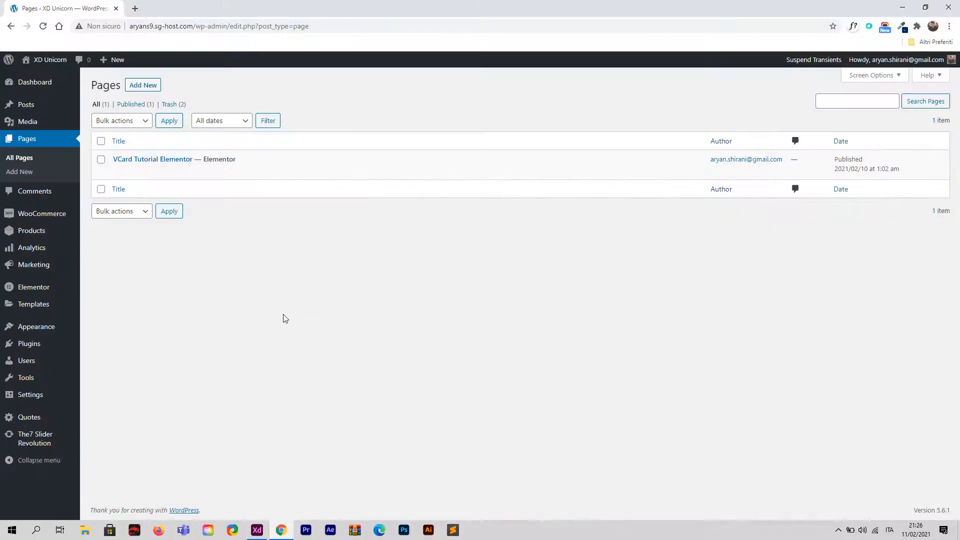
left_click(144, 85)
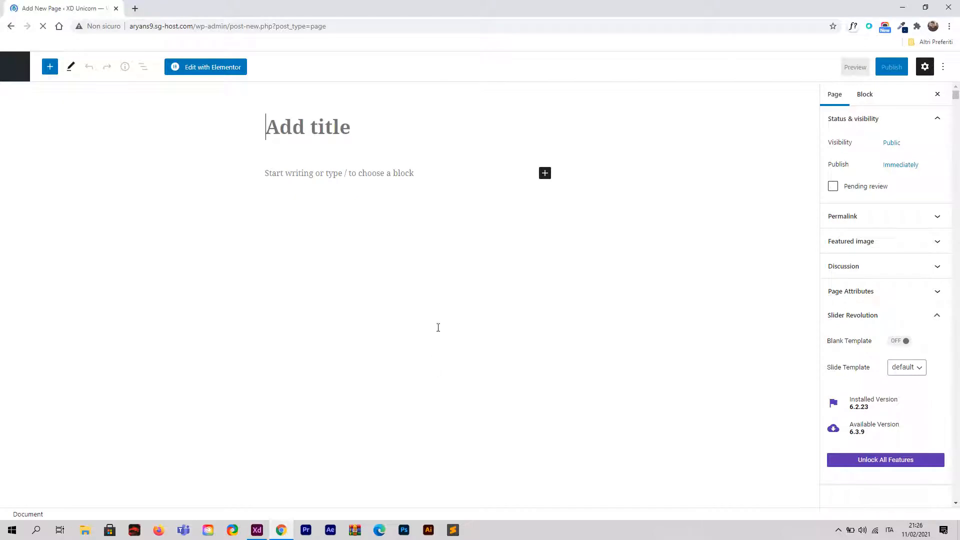
type("C")
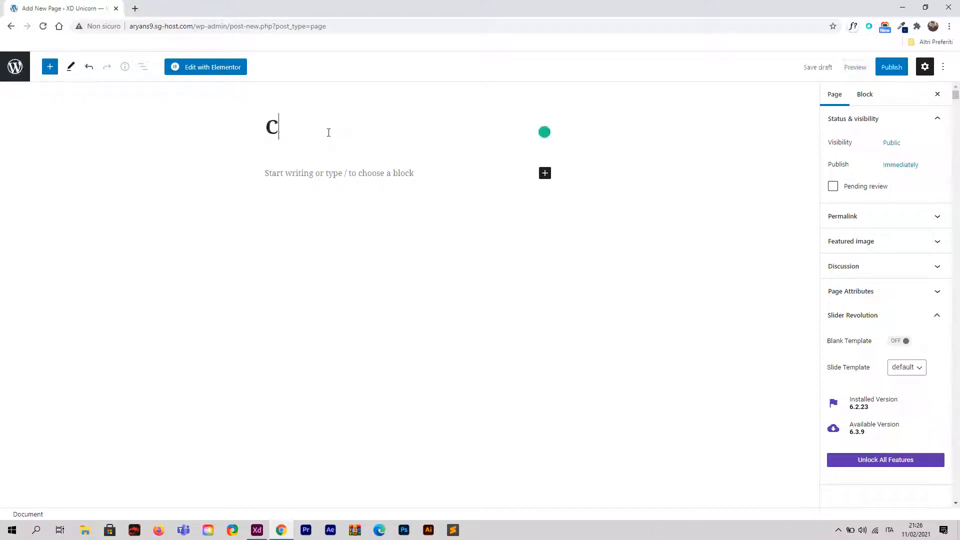
type("ontact Page")
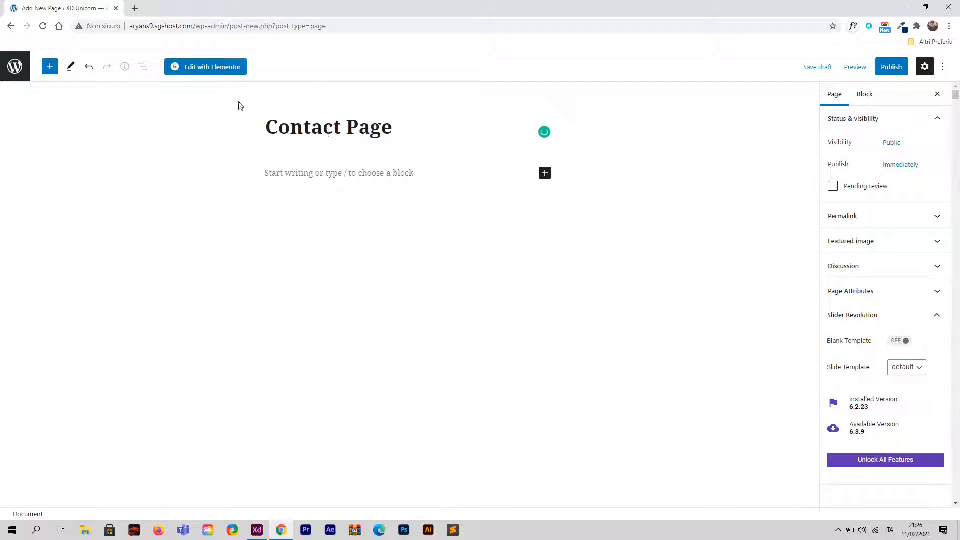
left_click(211, 75)
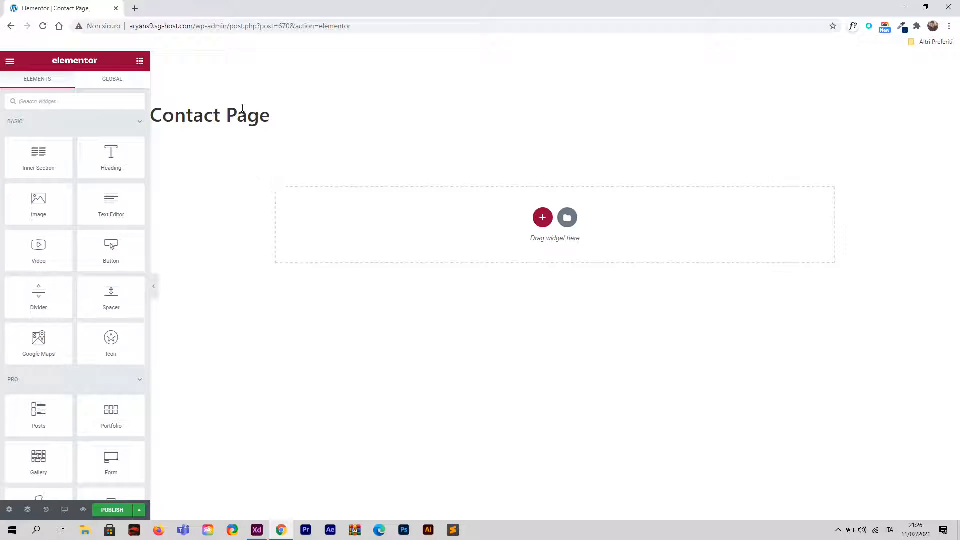
Step: Set the page layout to Elementor Canvas in the page settings
left_click(9, 510)
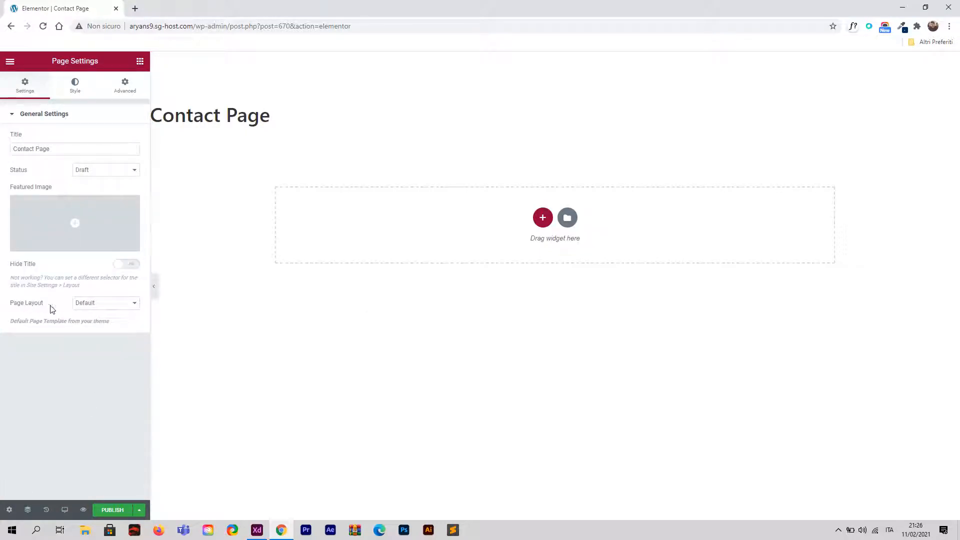
left_click(99, 304)
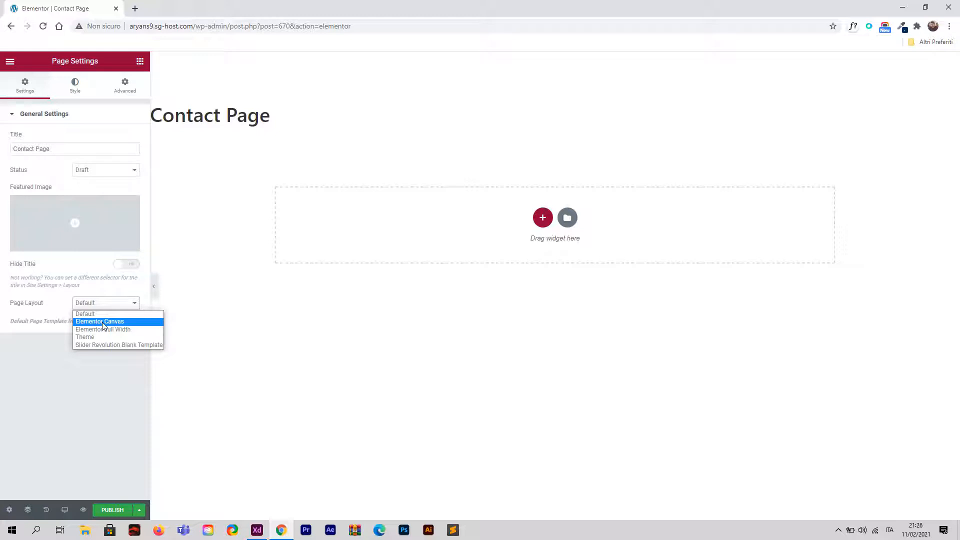
left_click(104, 322)
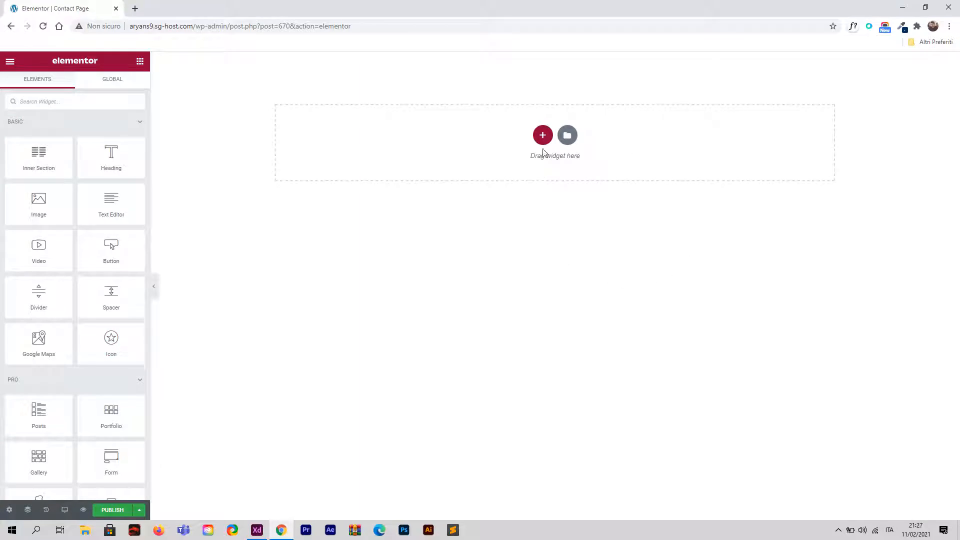
Step: Add a one-column section to the page and duplicate its column to make a two-column layout
left_click(543, 135)
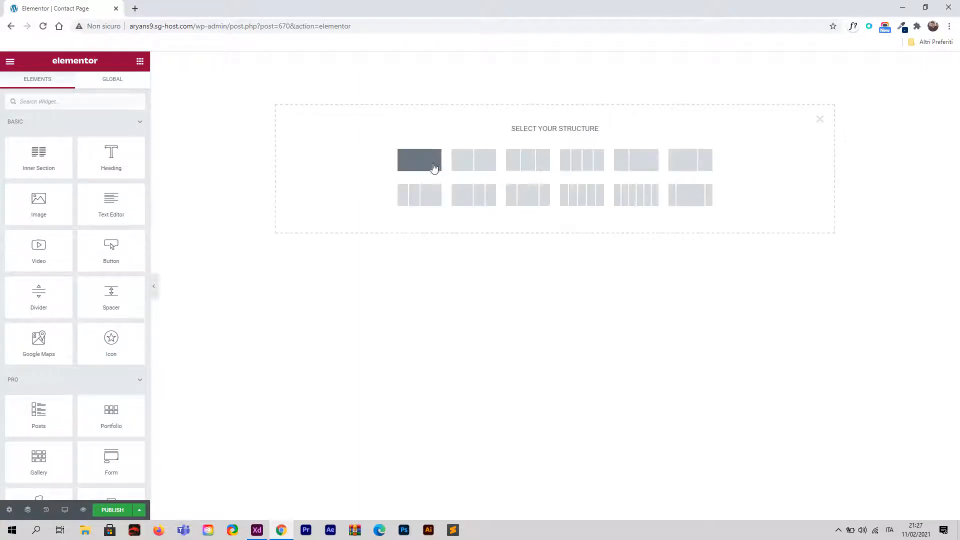
left_click(419, 165)
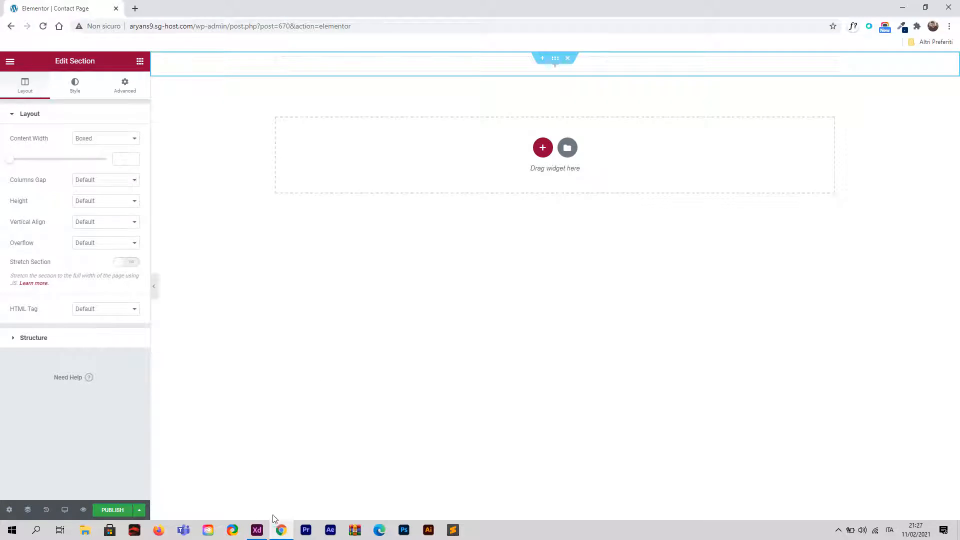
left_click(260, 531)
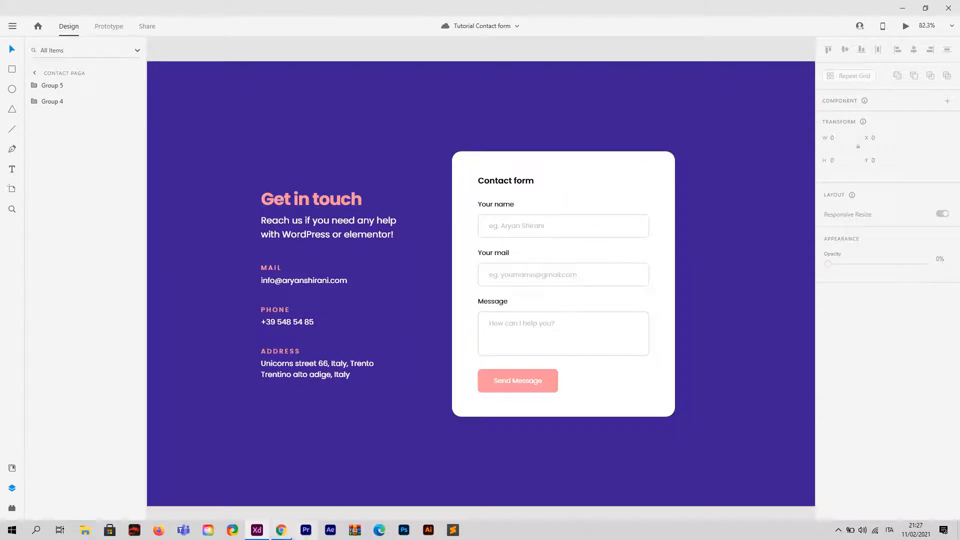
left_click(280, 529)
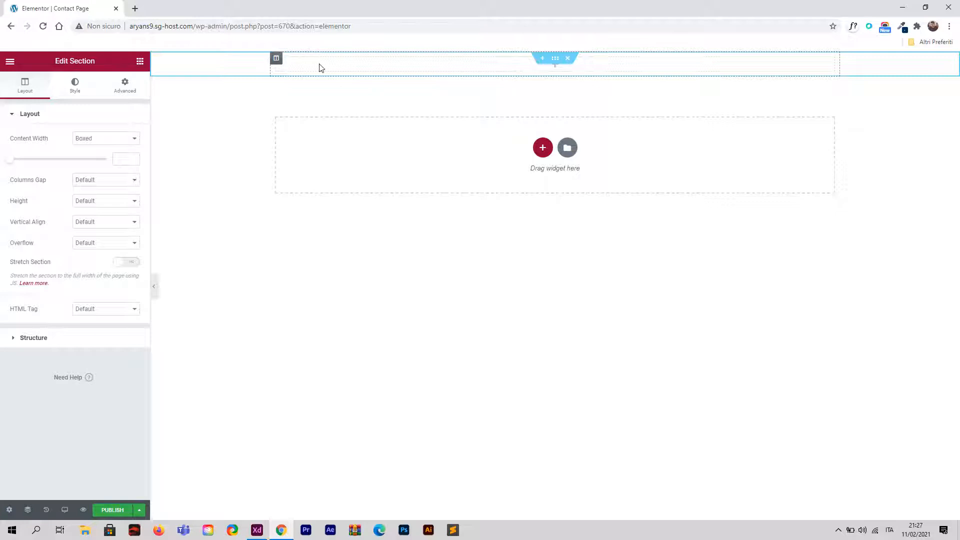
right_click(276, 59)
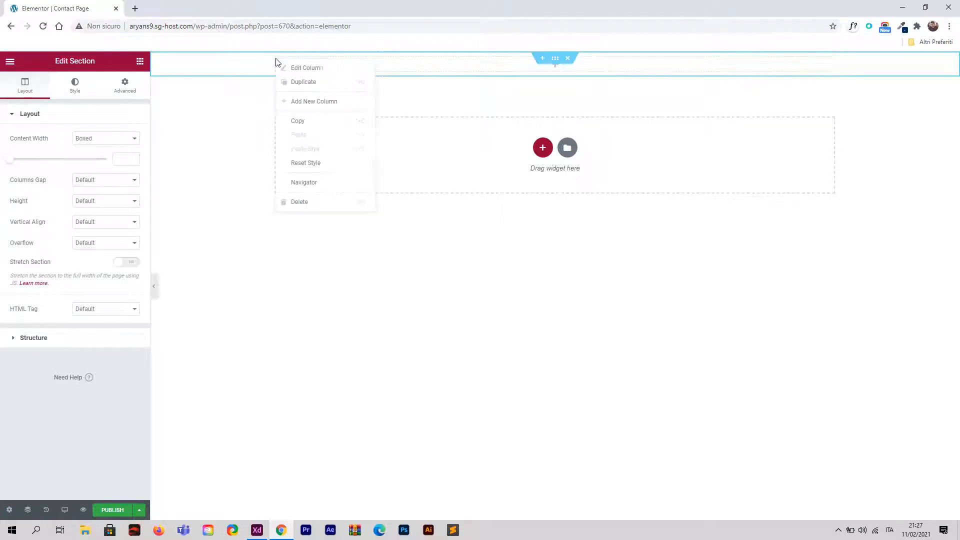
left_click(303, 82)
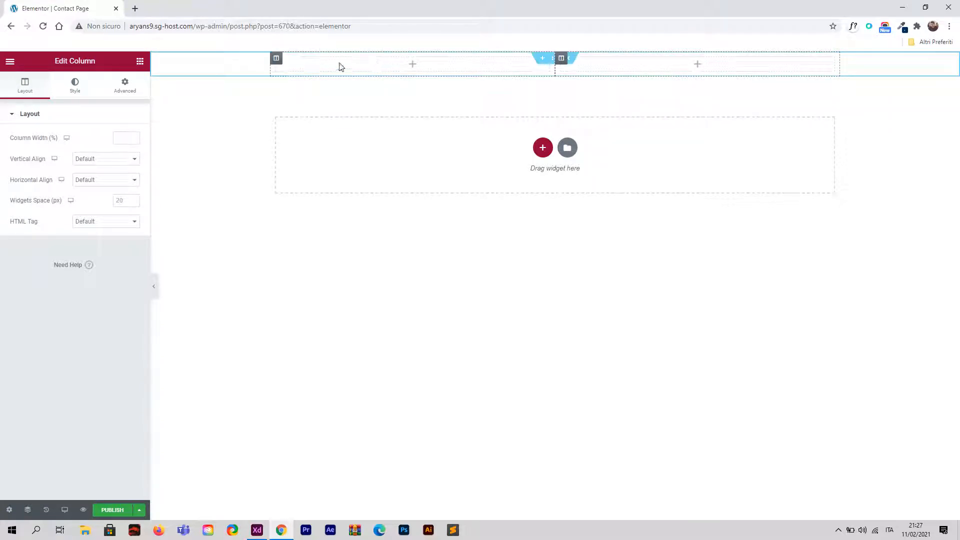
Step: Place a Heading widget in the first column and set its text to "Get in touch" as in the mockup
left_click(10, 62)
left_click(11, 63)
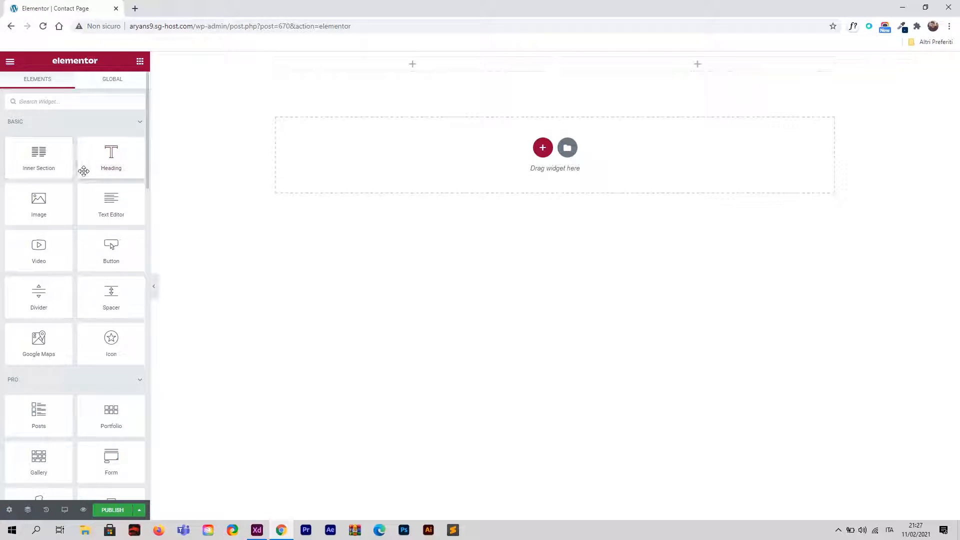
left_click_drag(103, 158, 355, 66)
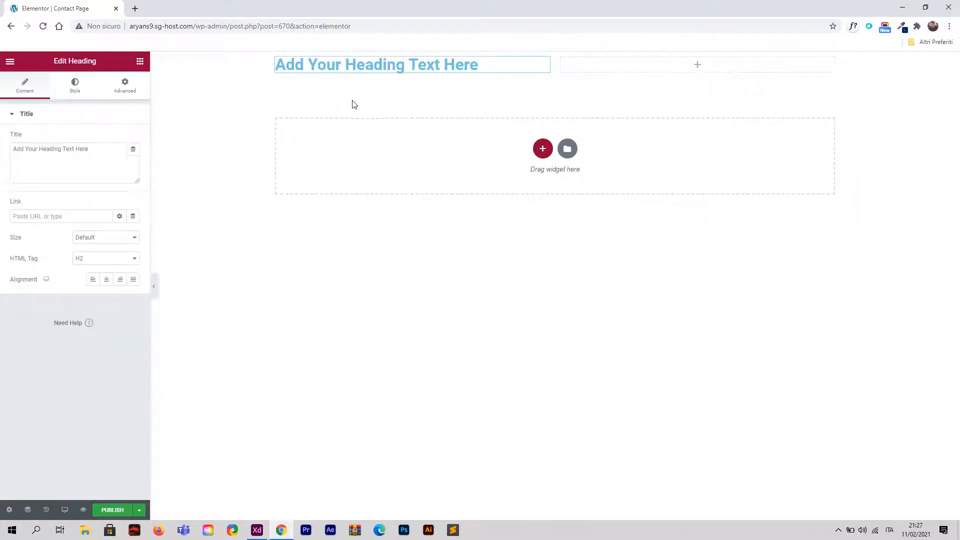
double_click(367, 68)
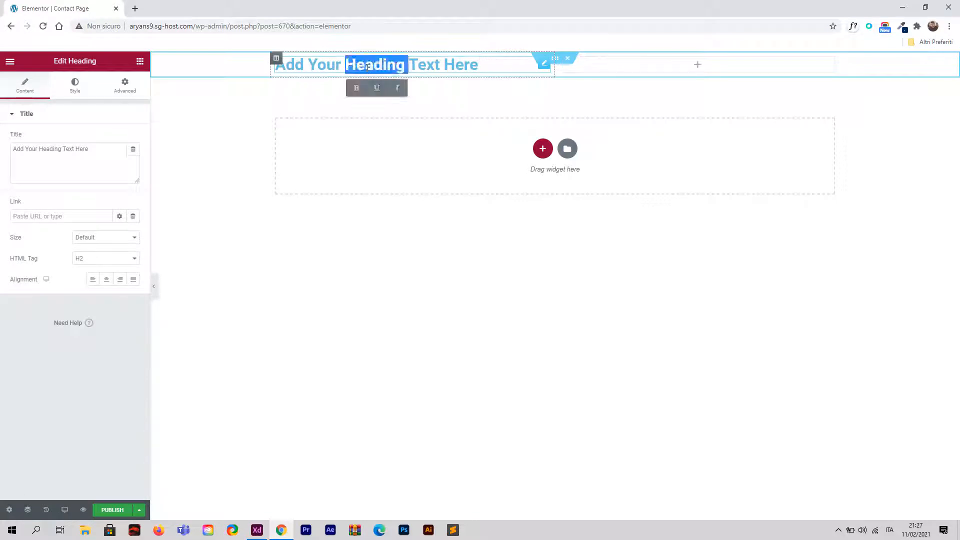
key("ctrl+a")
left_click(257, 529)
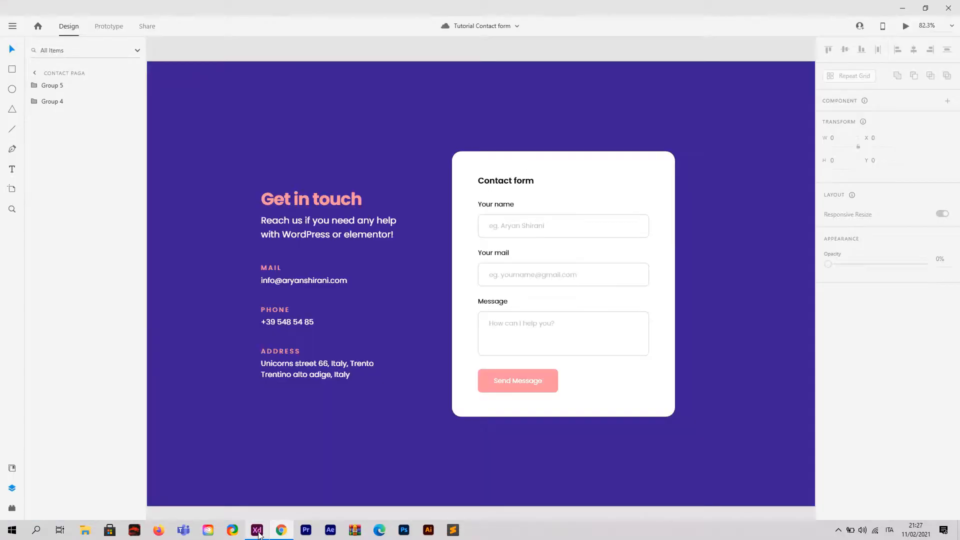
left_click(259, 534)
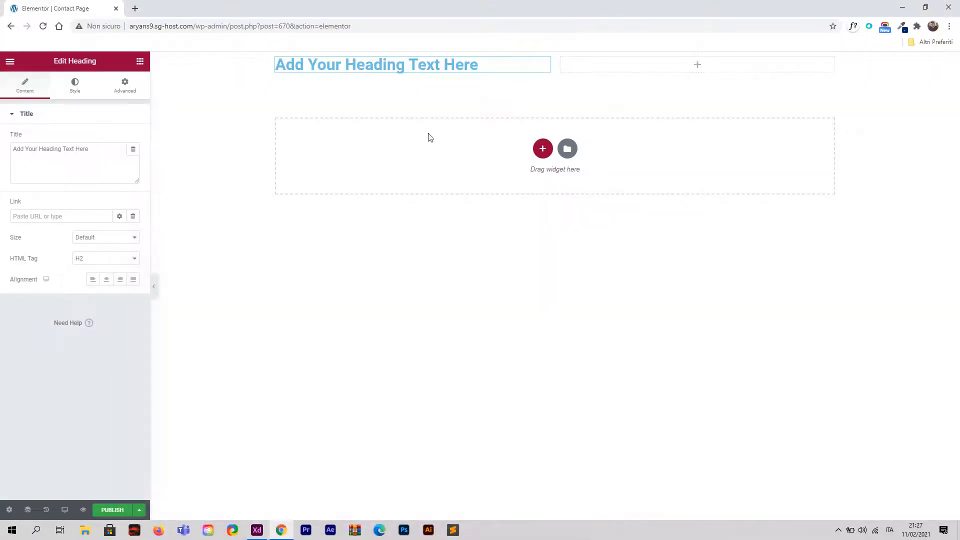
triple_click(395, 70)
type("Get in touch")
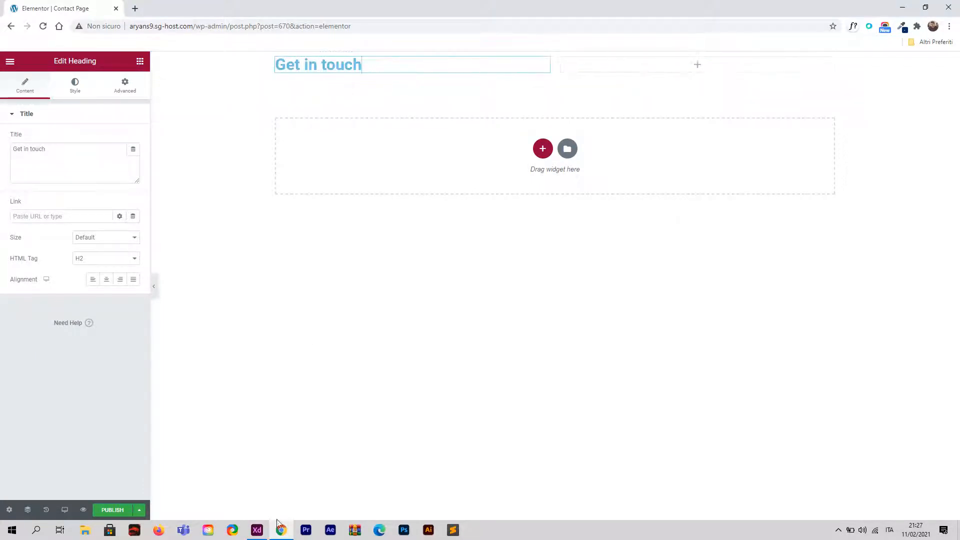
mouse_move(280, 533)
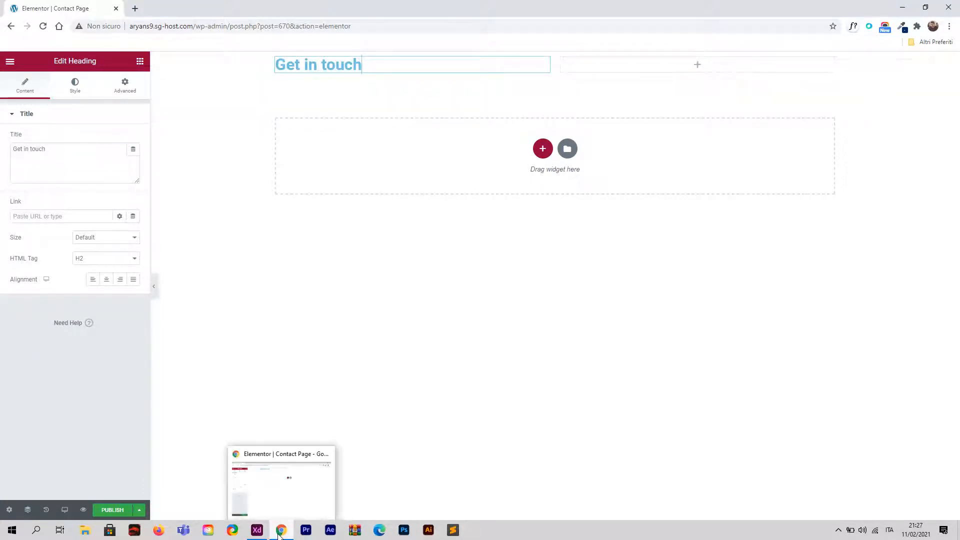
left_click(75, 89)
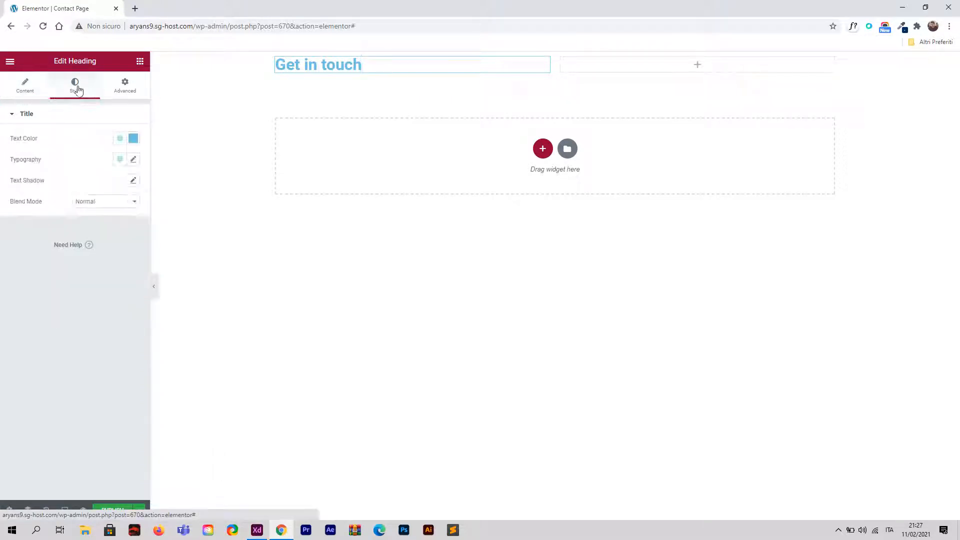
left_click(25, 88)
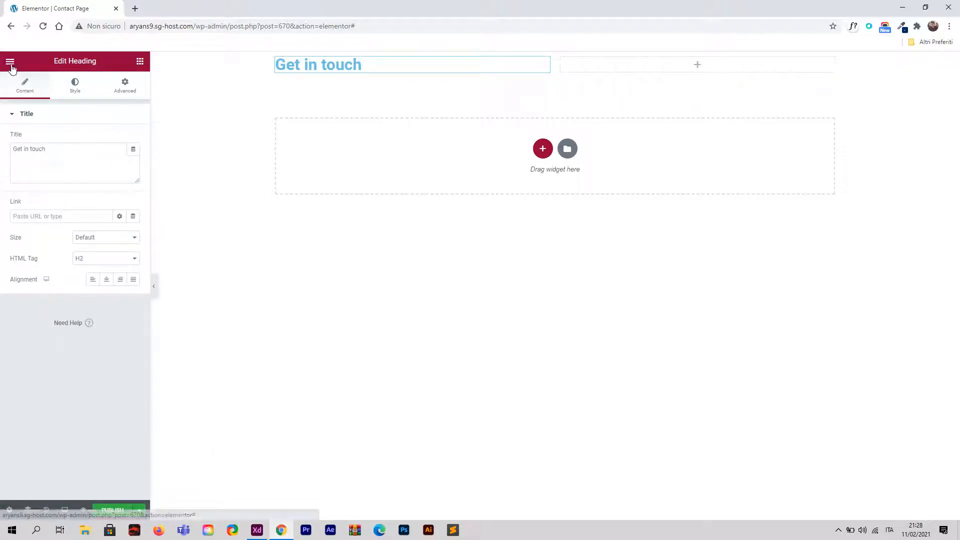
Step: Add a Text Editor widget below the "Get in touch" heading in the first column
left_click(10, 62)
left_click(10, 63)
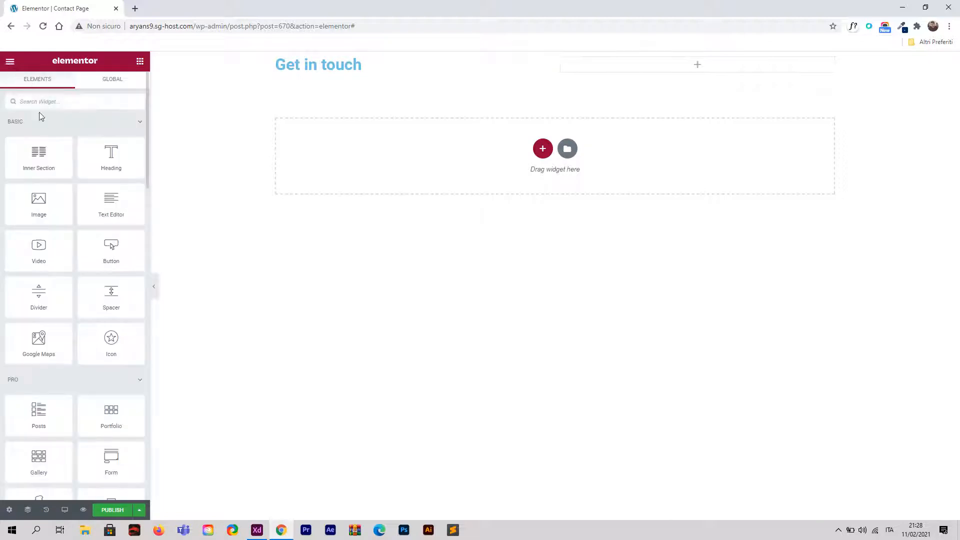
left_click_drag(104, 213, 323, 75)
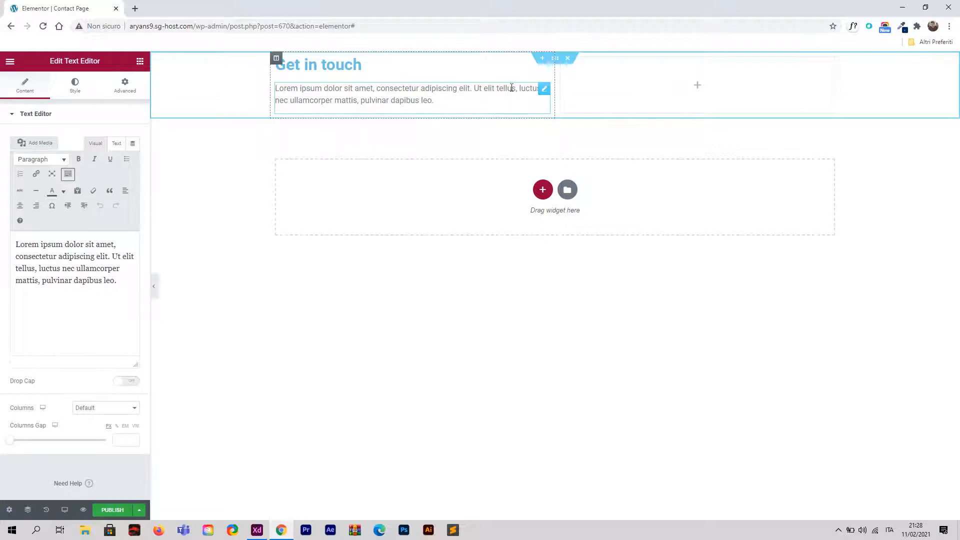
Step: Duplicate the "Get in touch" heading in the first column
right_click(542, 73)
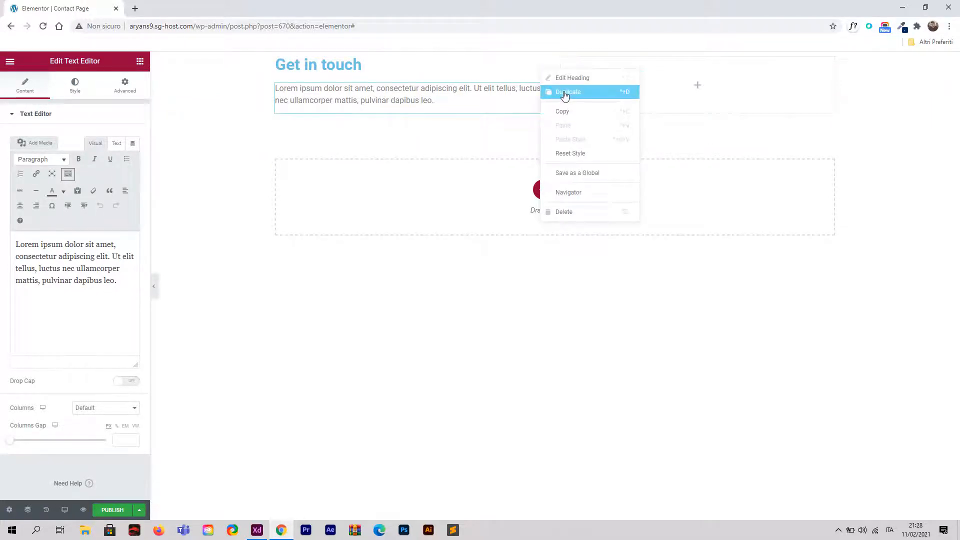
left_click(550, 92)
right_click(545, 90)
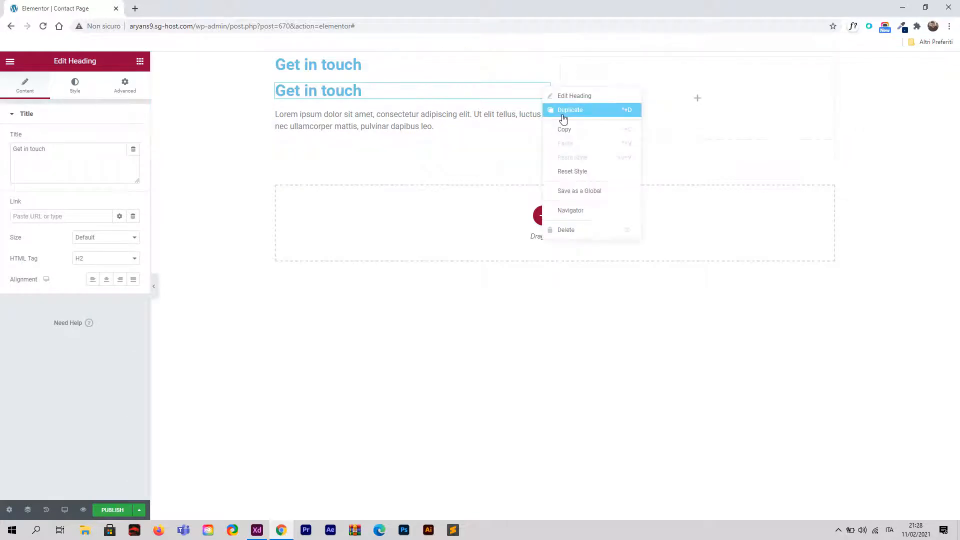
left_click(554, 110)
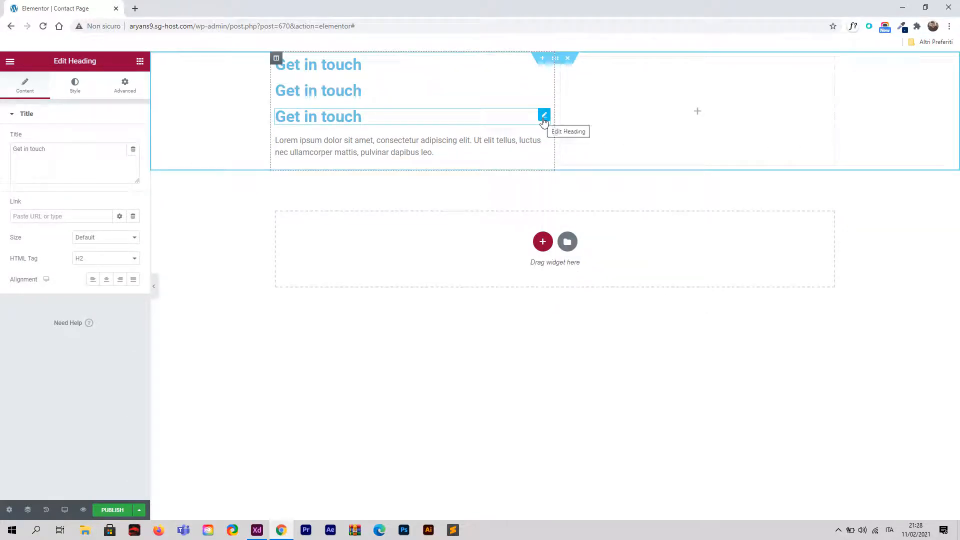
right_click(544, 123)
left_click(571, 268)
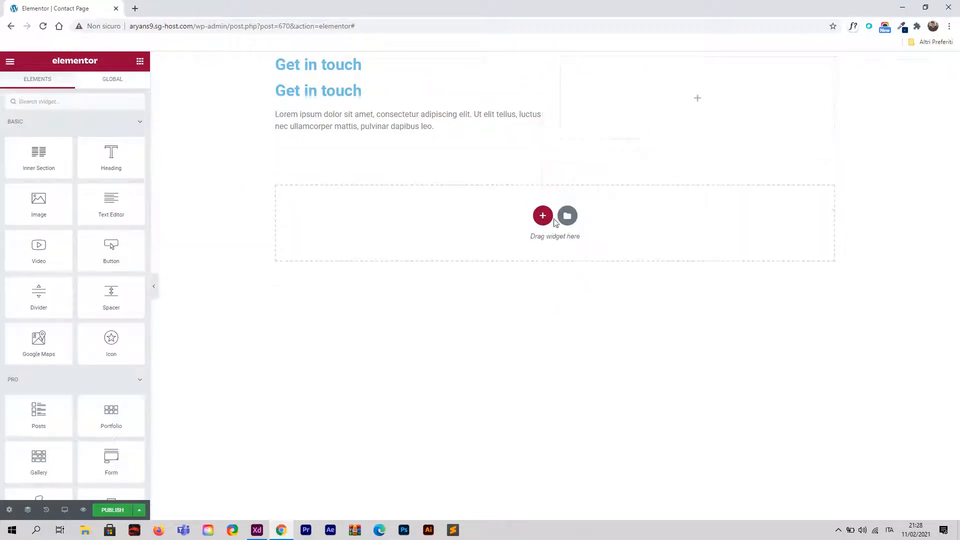
Step: Move the duplicated "Get in touch" heading below the text block and set its text to "Mail" as in the mockup
left_click_drag(544, 90, 392, 148)
triple_click(324, 133)
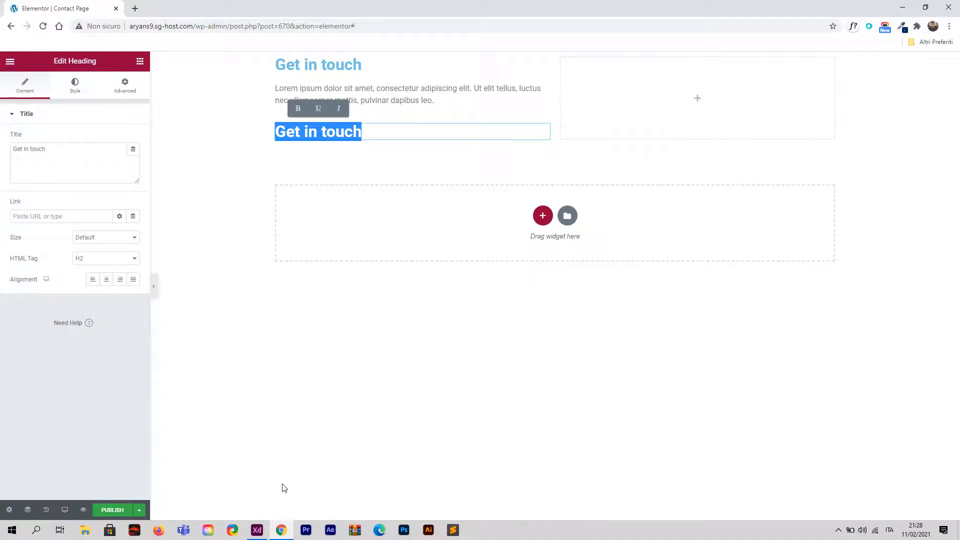
left_click(282, 531)
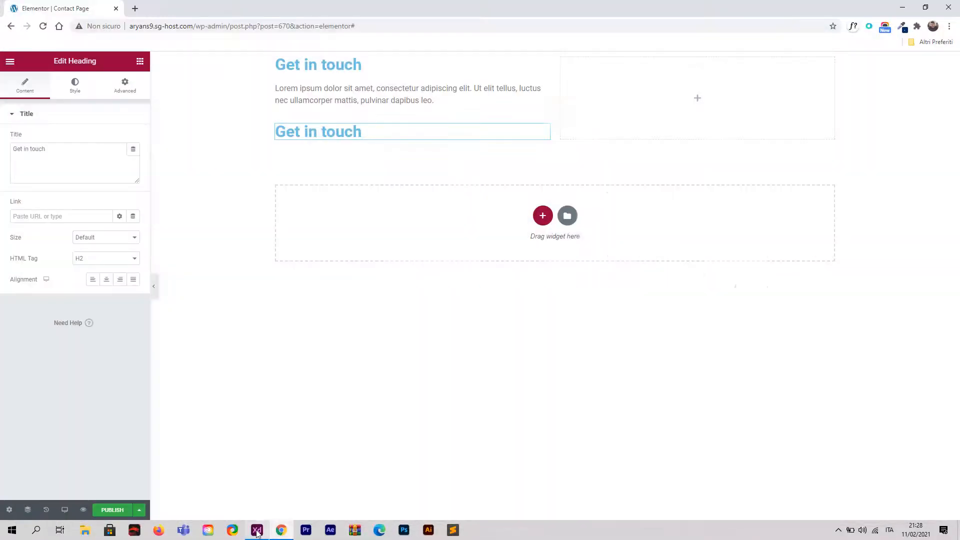
left_click(257, 531)
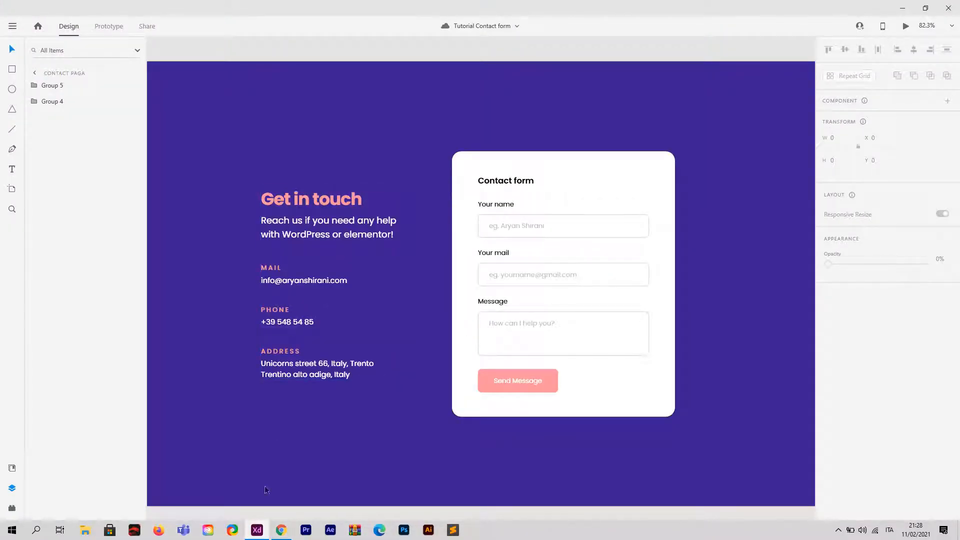
left_click(281, 530)
double_click(345, 131)
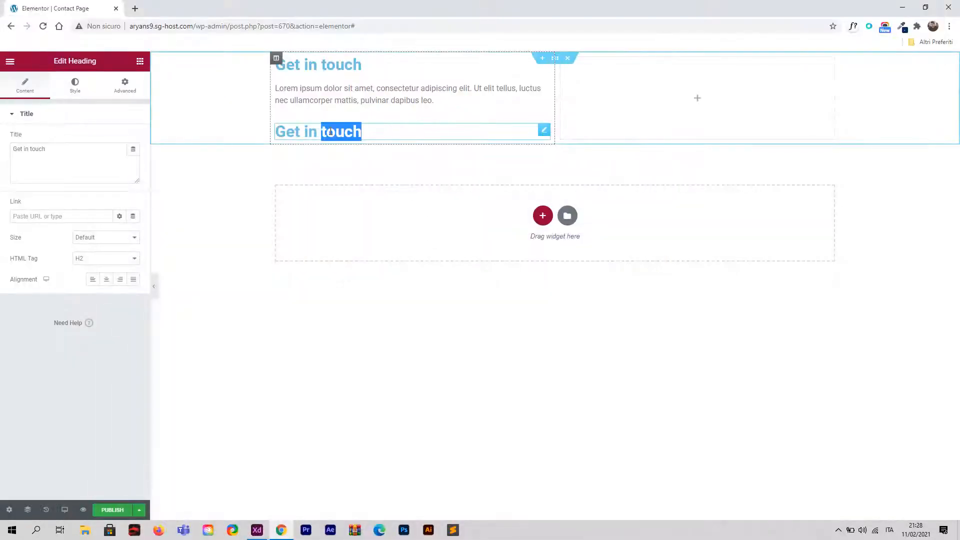
left_click(331, 131)
triple_click(330, 131)
type("ail")
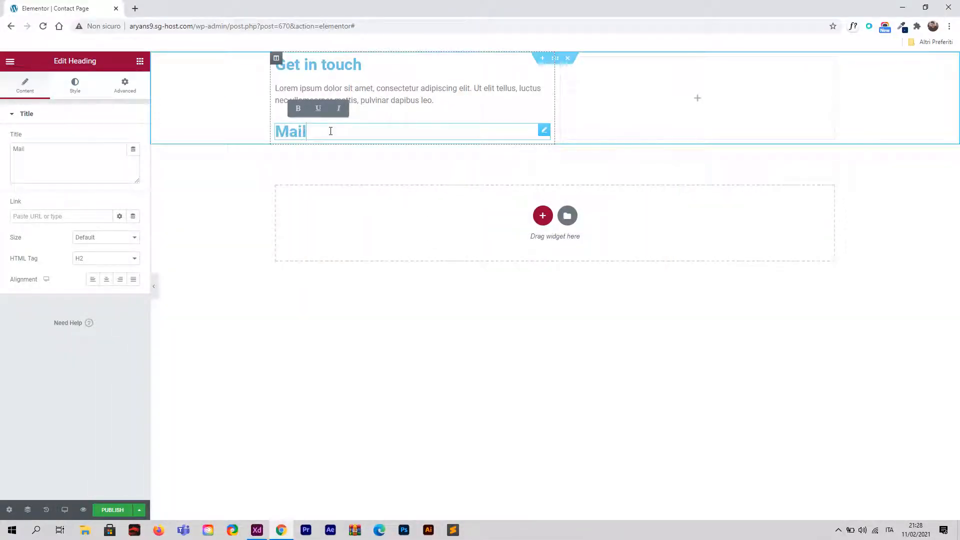
Step: Duplicate the "Mail" heading and set the copy's text to "Phone"
right_click(544, 130)
left_click(556, 155)
double_click(282, 160)
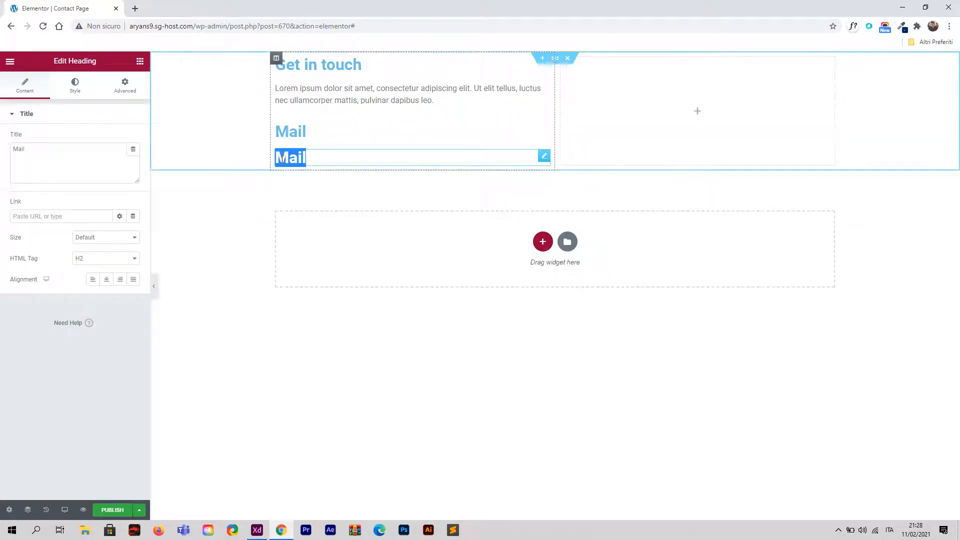
type("Phone")
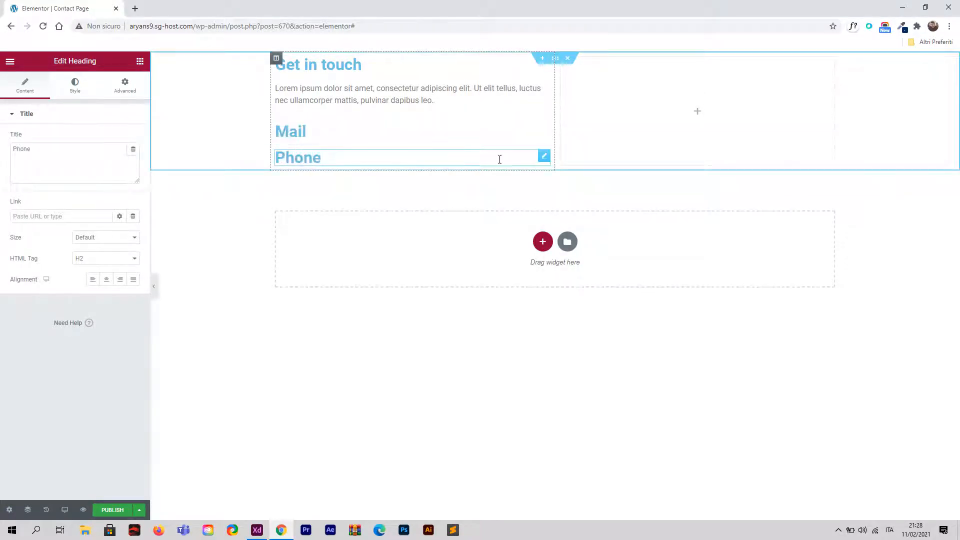
Step: Duplicate the "Phone" heading and set the copy's text to "Address"
right_click(544, 156)
left_click(558, 178)
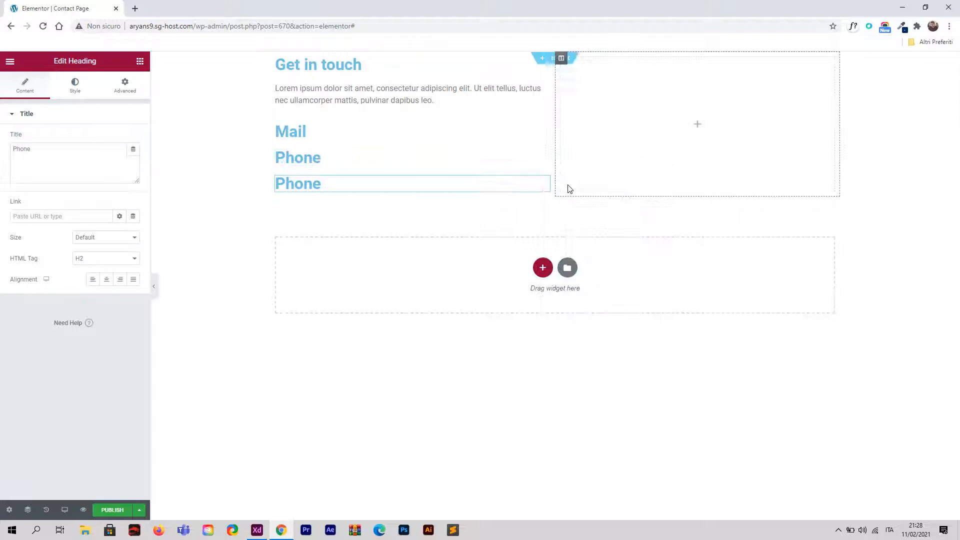
double_click(429, 182)
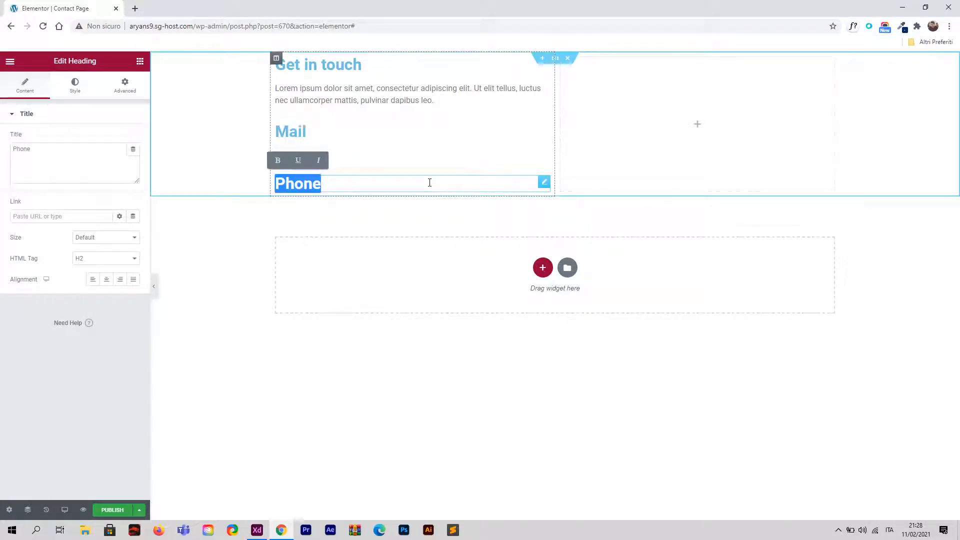
type("Address")
left_click(451, 216)
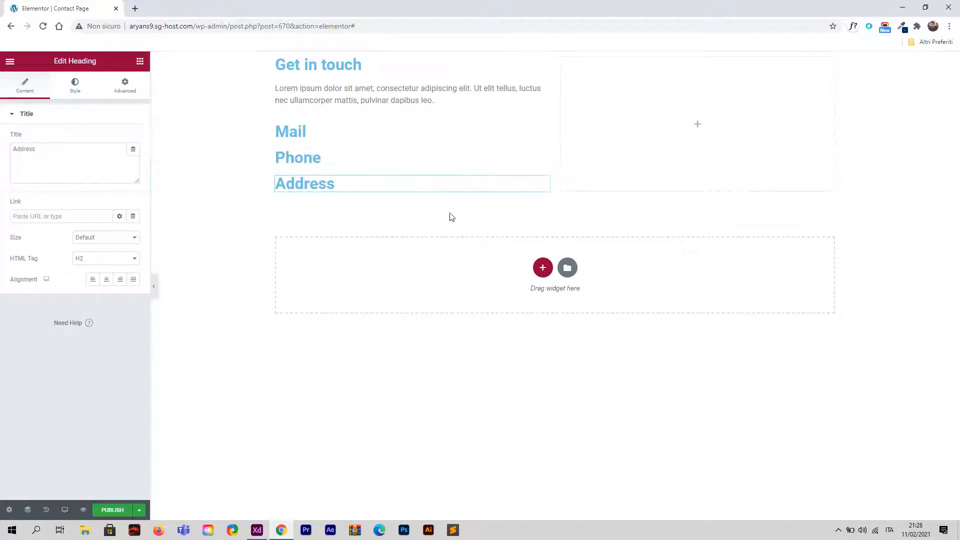
Step: Duplicate the text block under "Get in touch" and place the copy below the "Mail" heading
left_click(422, 135)
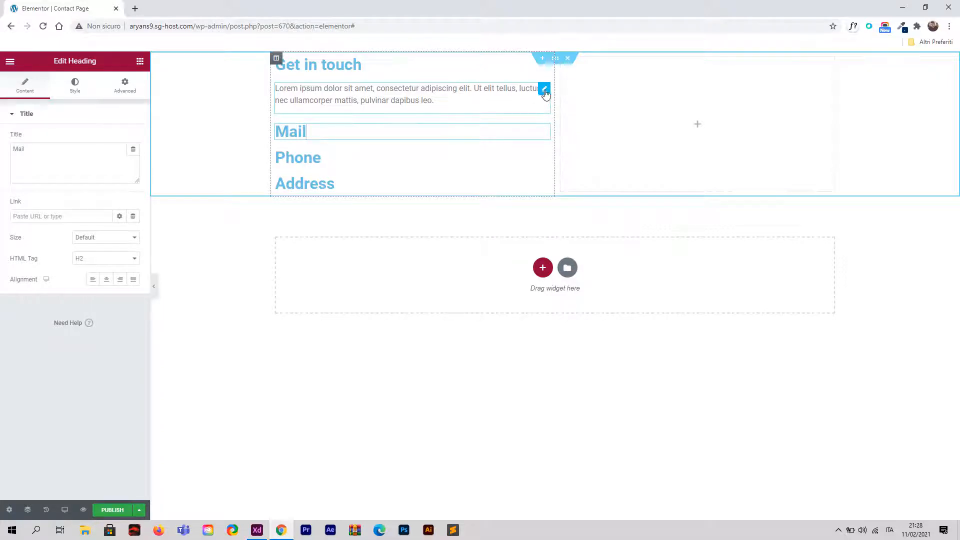
right_click(546, 94)
left_click(577, 112)
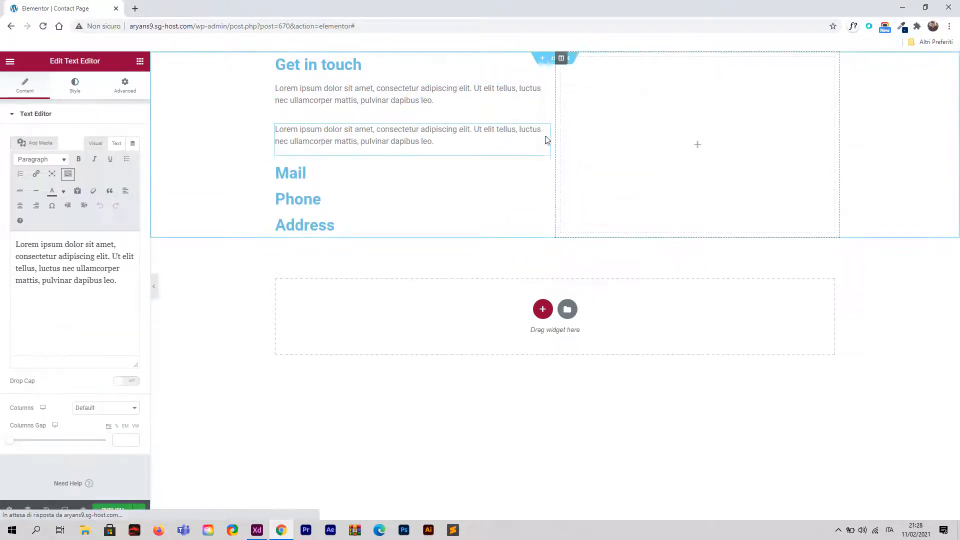
left_click_drag(544, 131, 490, 231)
Step: Duplicate the text block below "Mail" twice, placing one copy below "Phone" and the other below "Address"
right_click(546, 159)
left_click(560, 179)
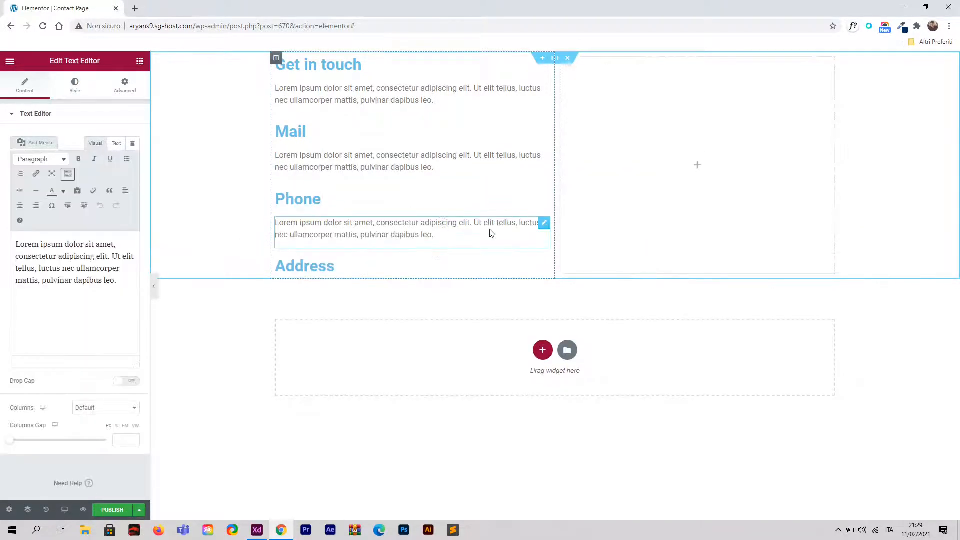
right_click(546, 225)
left_click(560, 247)
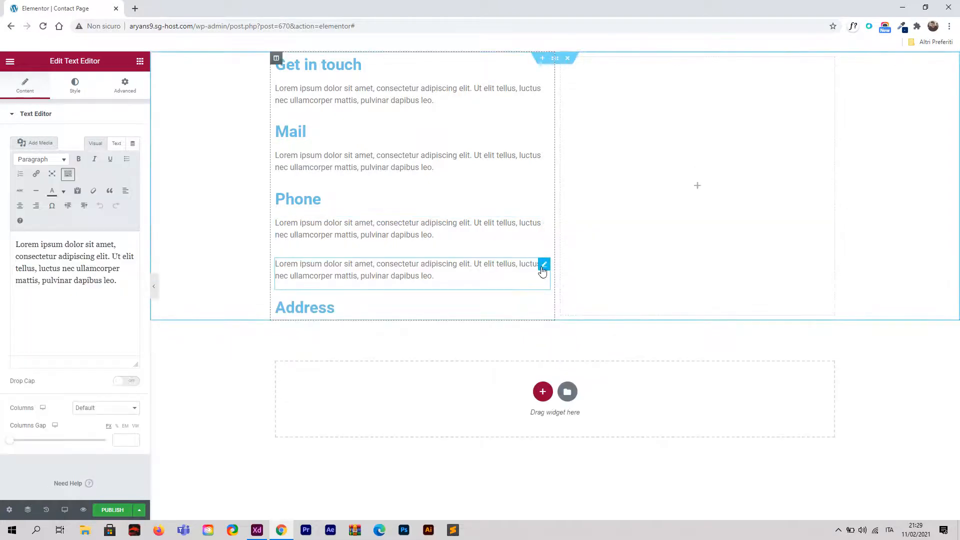
left_click_drag(542, 271, 447, 300)
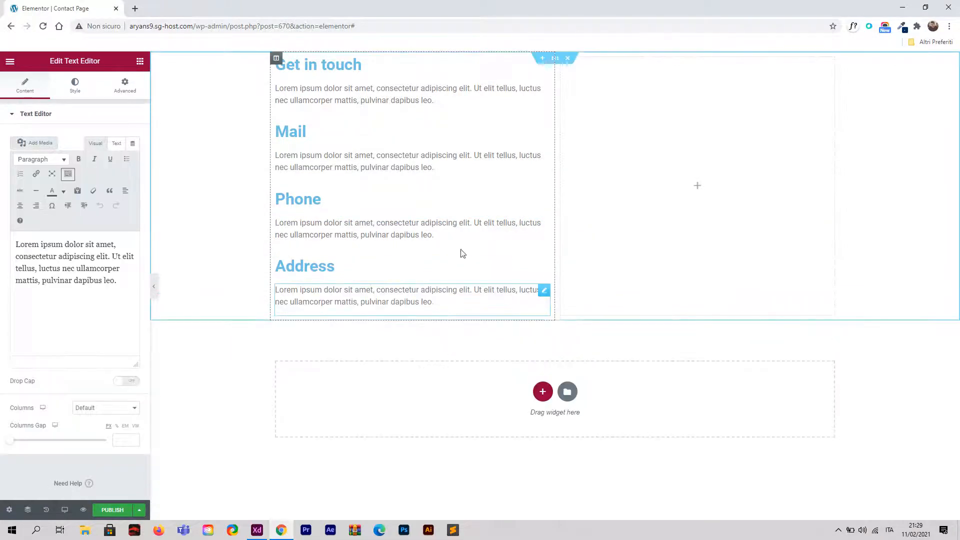
Step: Place a Heading widget in the empty second column and set its text to "Contact form" as in the mockup
left_click(255, 528)
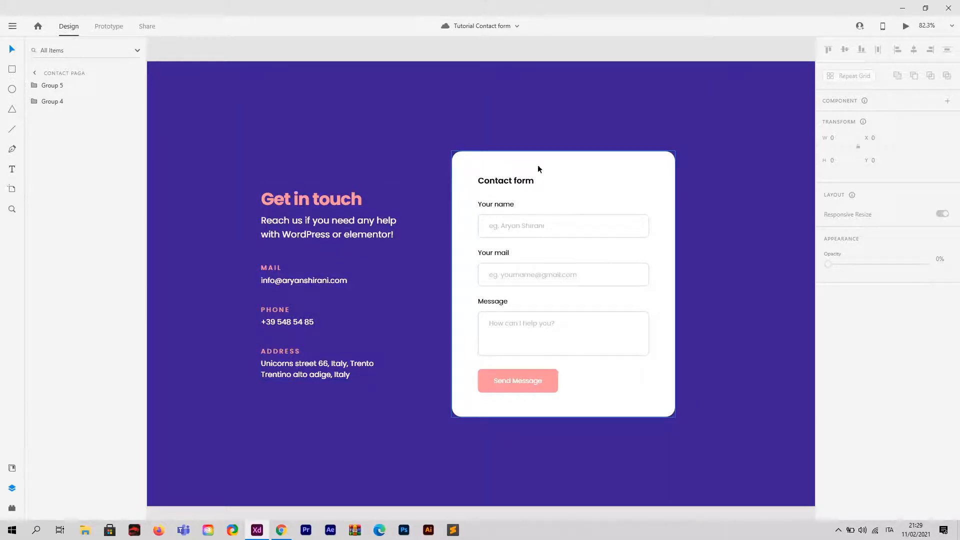
left_click(258, 530)
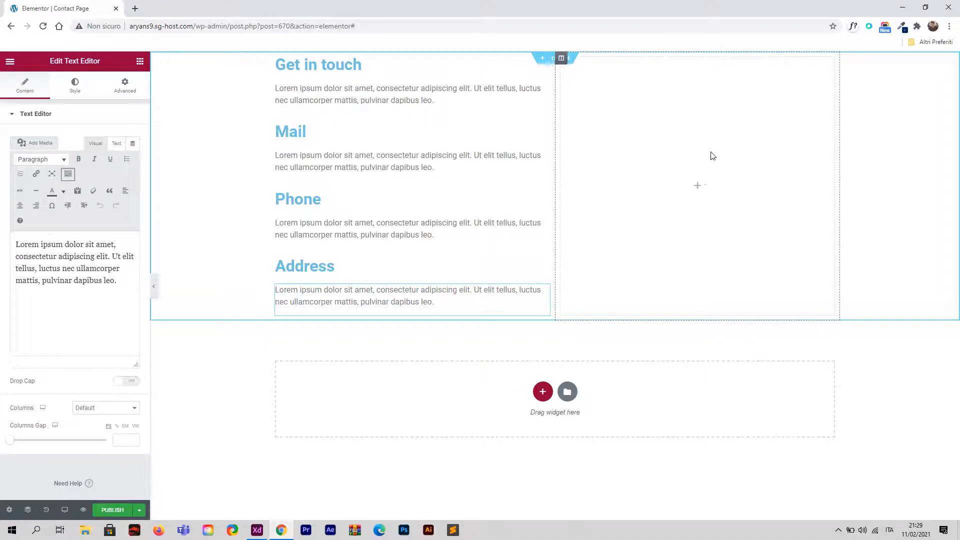
left_click(10, 61)
left_click(10, 61)
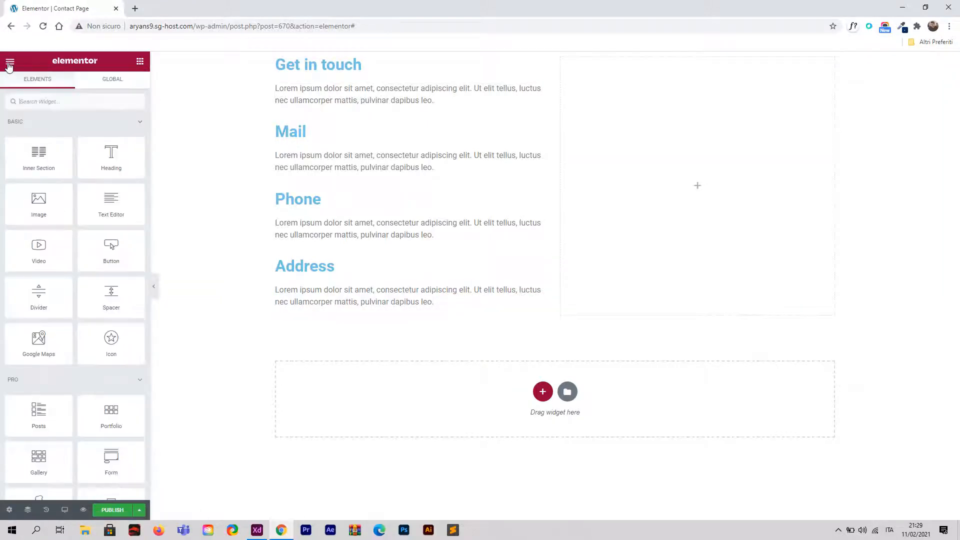
left_click_drag(104, 168, 615, 167)
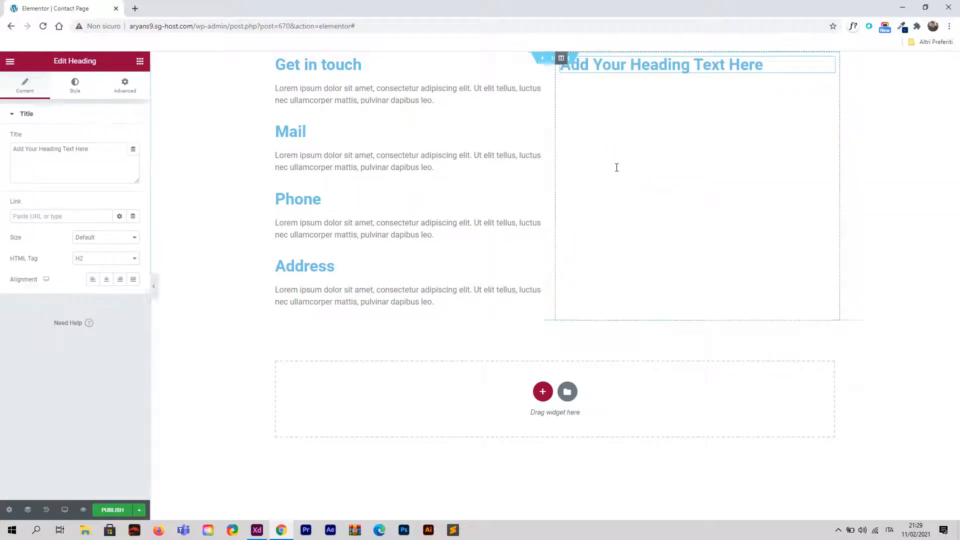
triple_click(632, 66)
type("Conta")
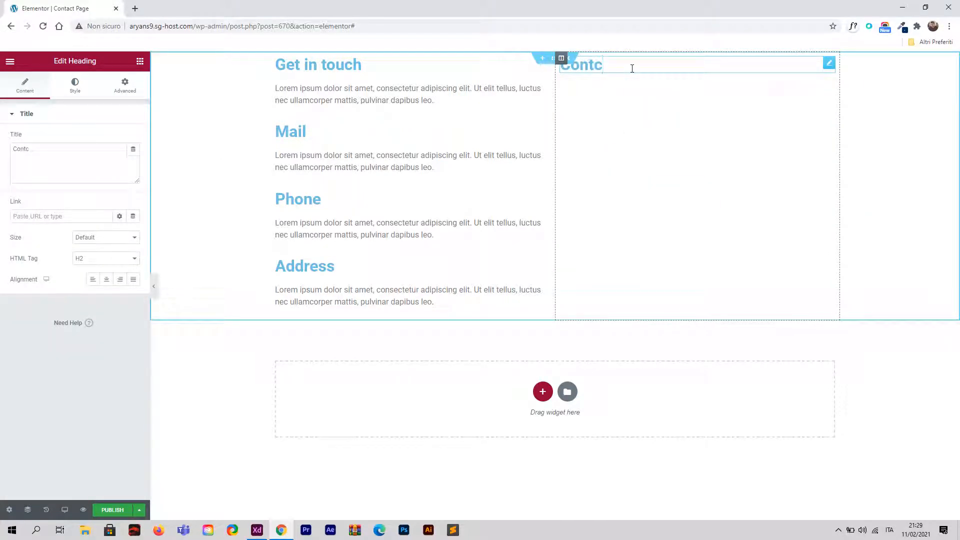
type("ct form")
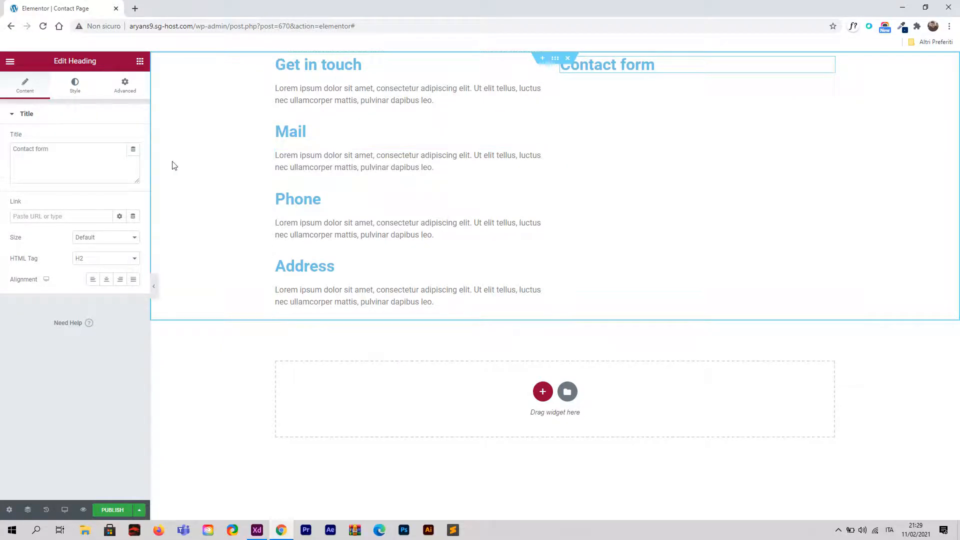
Step: Find the Form widget and place it below the "Contact form" heading in the second column
left_click(10, 63)
left_click(11, 63)
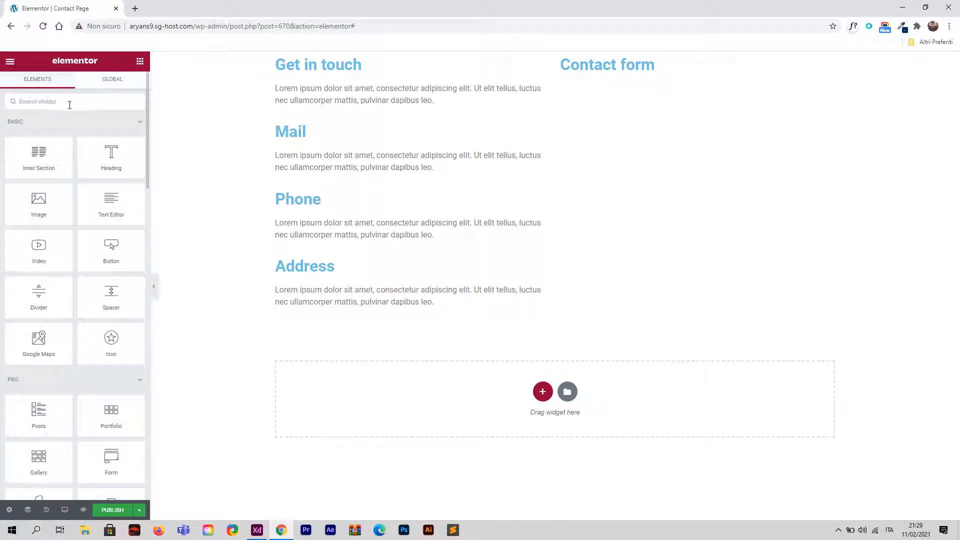
type("form")
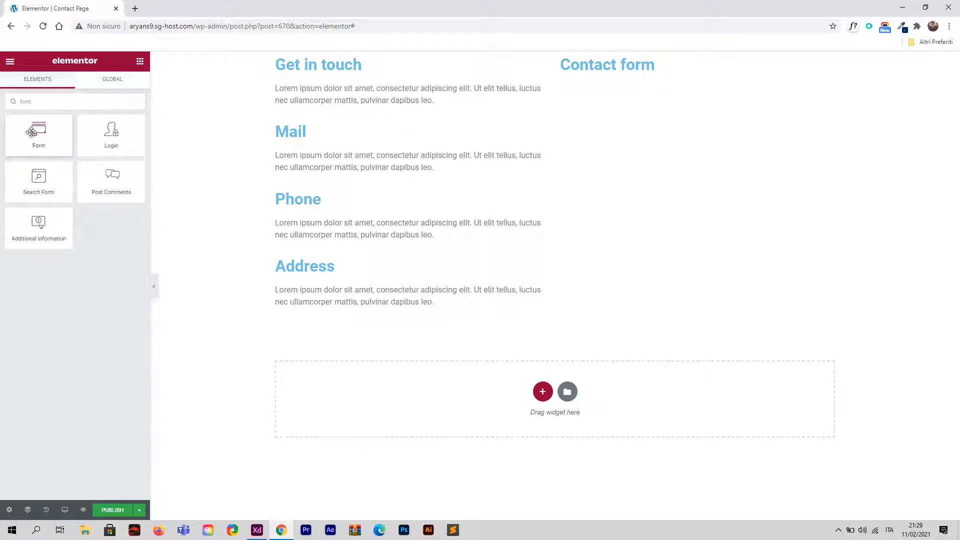
left_click_drag(31, 131, 654, 75)
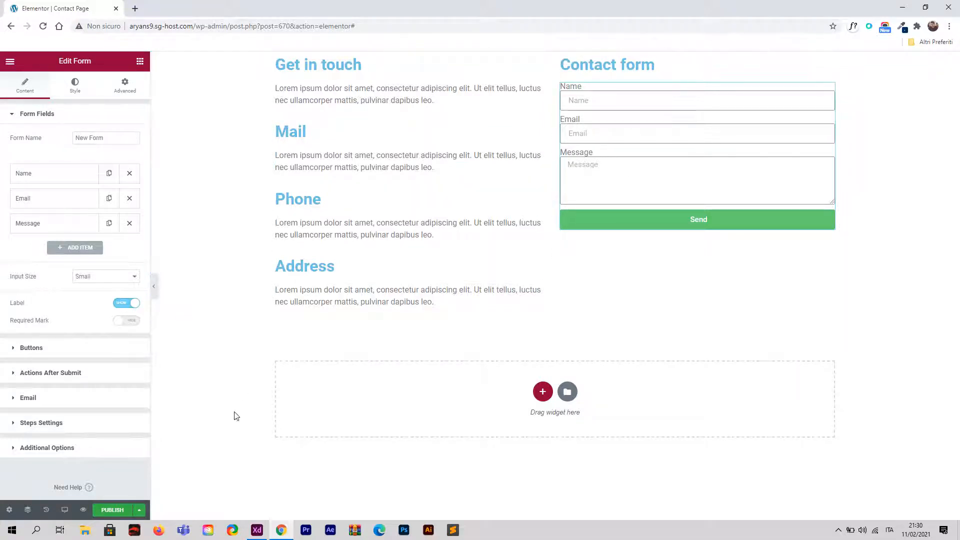
Step: Set the form's submit button text to "Send Message" to match the mockup
left_click(259, 532)
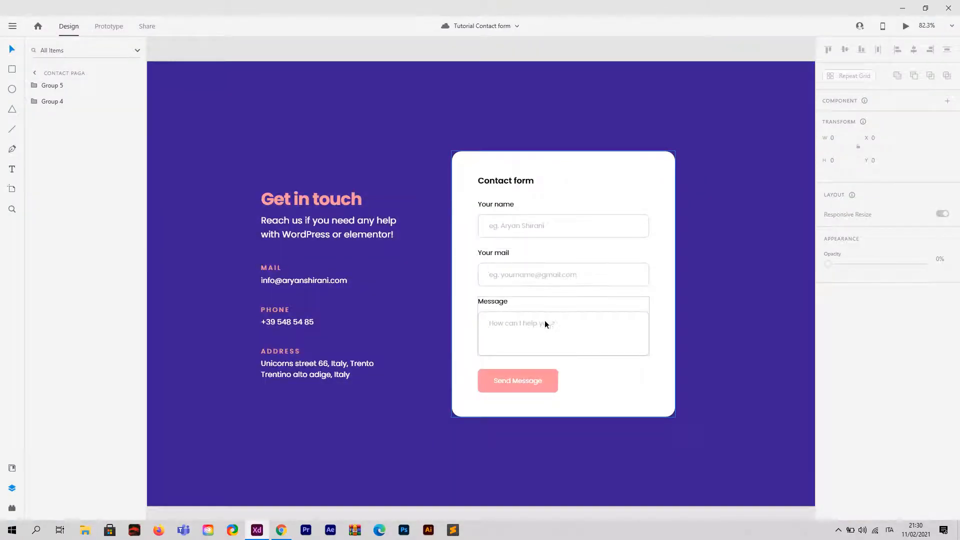
left_click(279, 532)
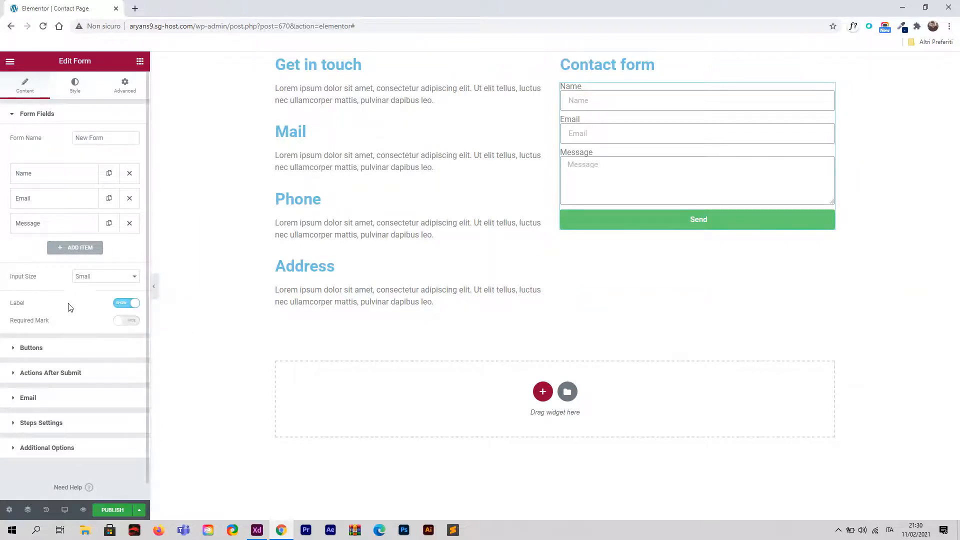
left_click(48, 350)
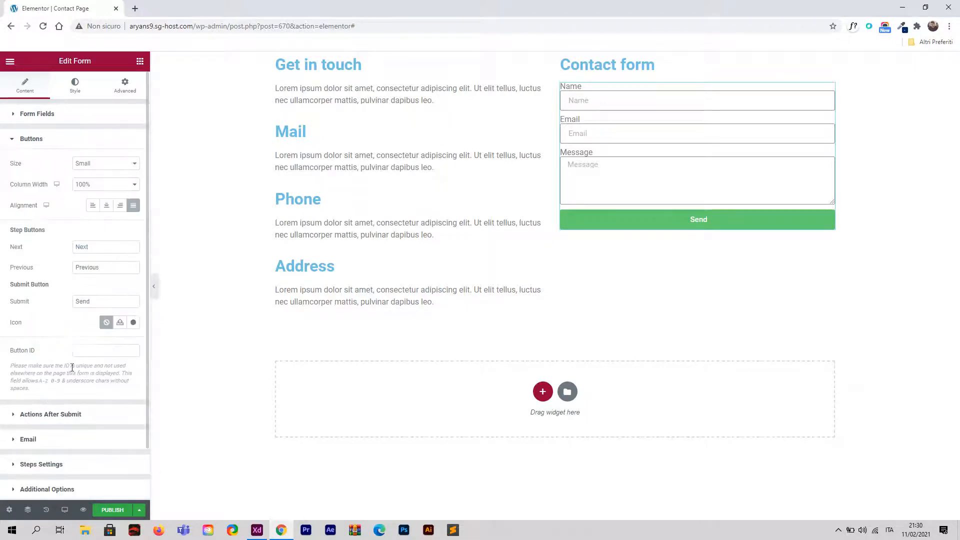
left_click_drag(99, 299, 55, 306)
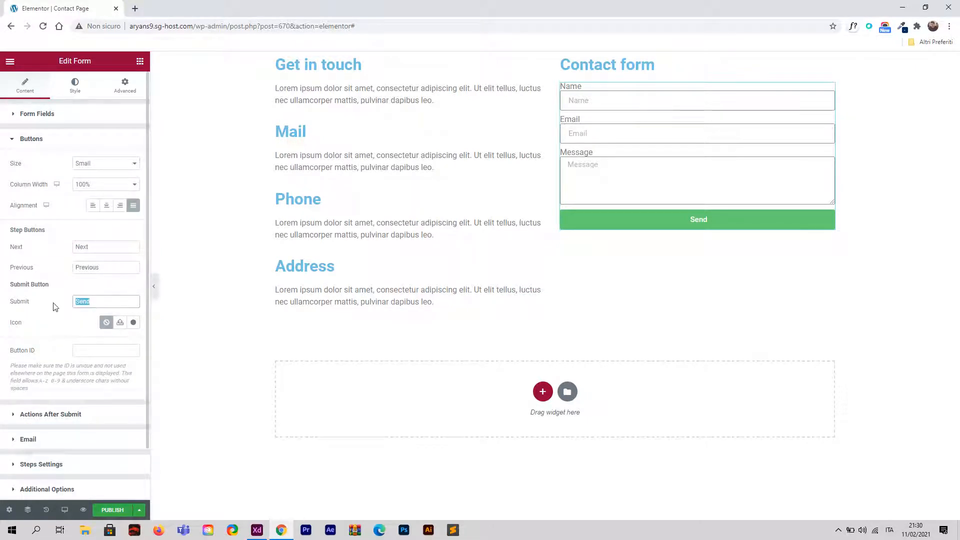
type("Send Message")
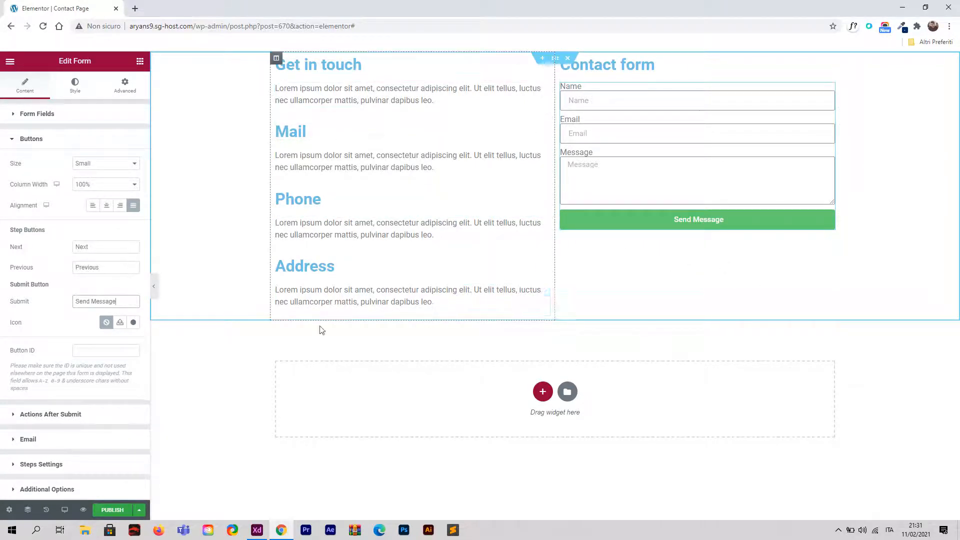
Step: Set the section's content width to Full Width and its height to Fit To Screen
left_click(554, 59)
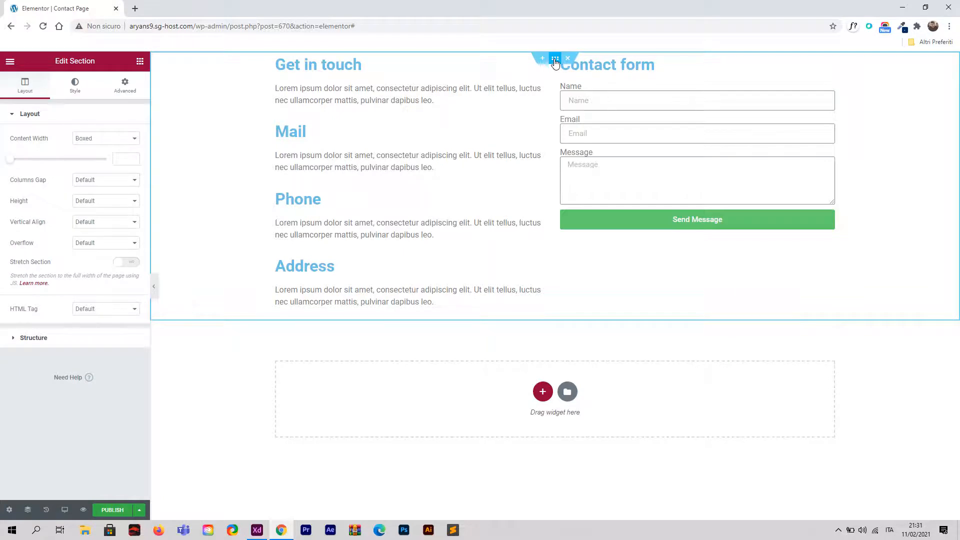
left_click(80, 141)
left_click(89, 156)
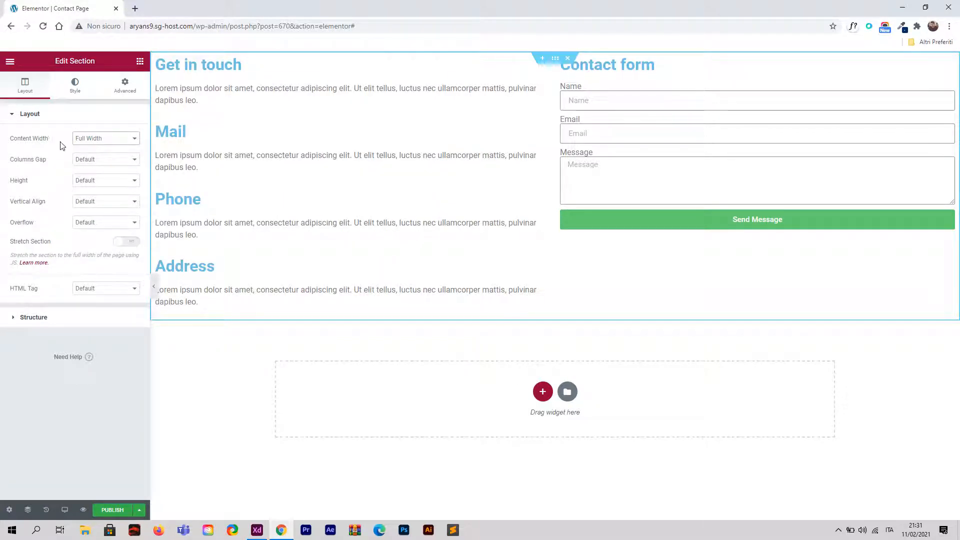
left_click(85, 181)
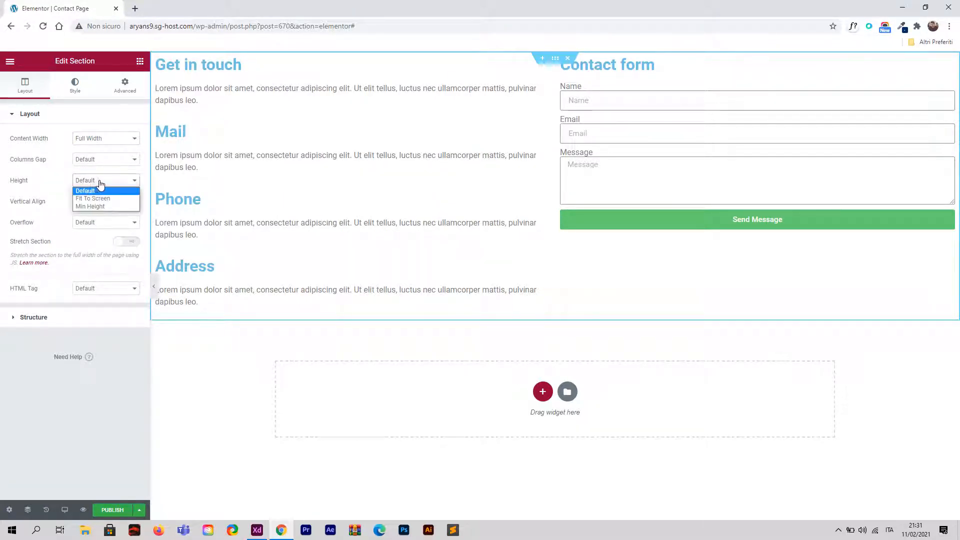
left_click(115, 198)
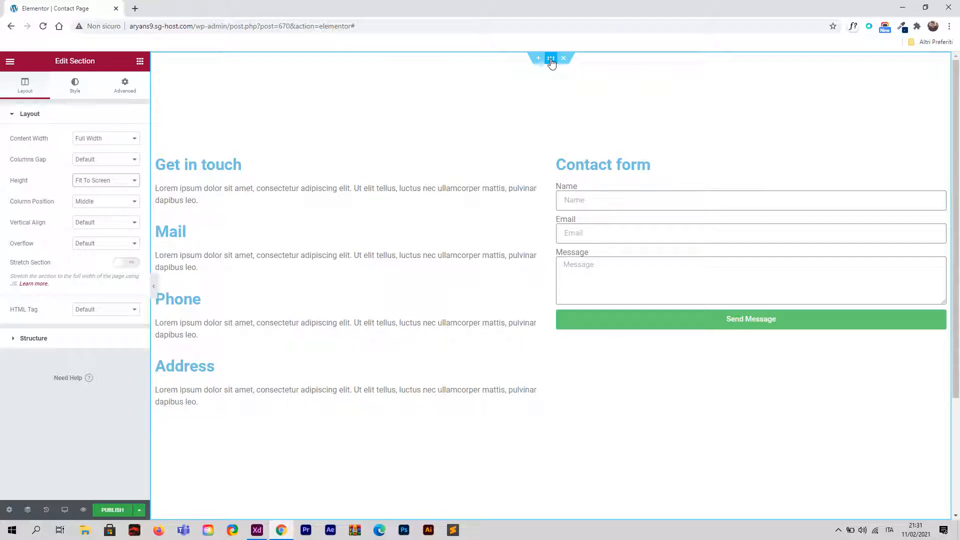
Step: Set the section's padding to 18% on all four sides
left_click(126, 87)
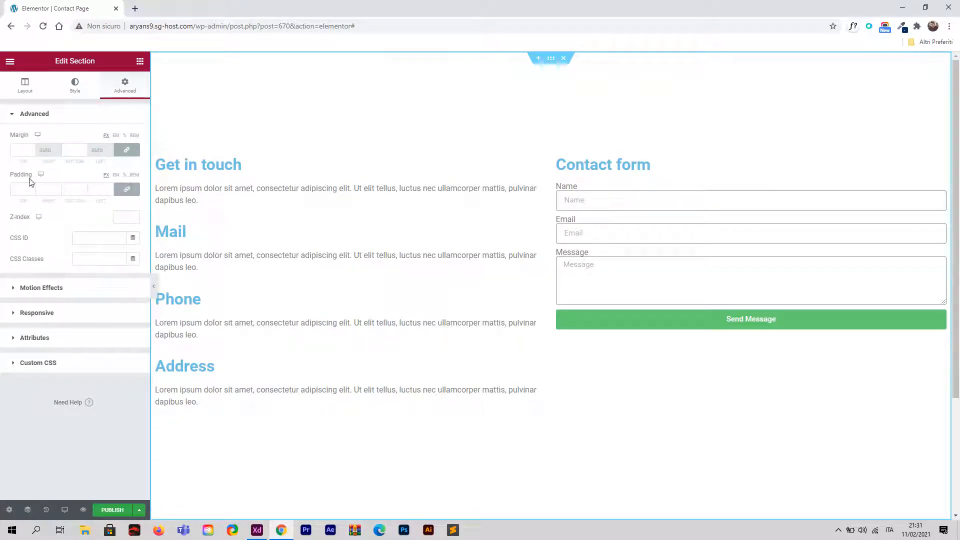
left_click(125, 176)
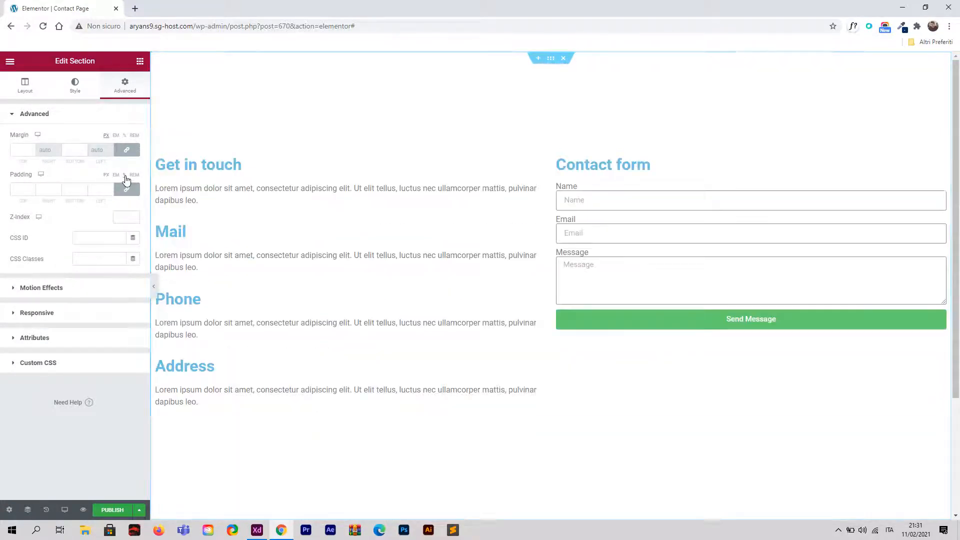
triple_click(33, 188)
double_click(33, 188)
double_click(32, 188)
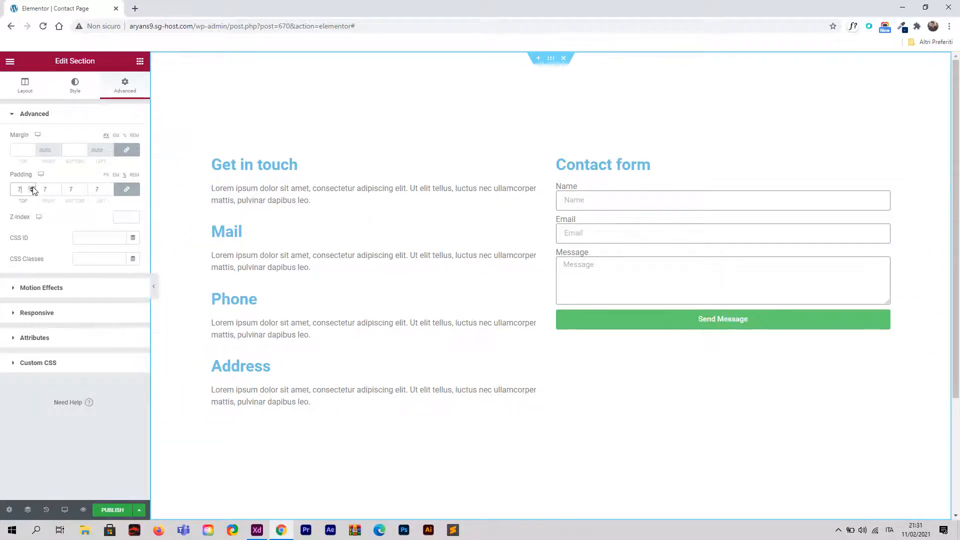
triple_click(32, 188)
triple_click(32, 188)
double_click(33, 188)
double_click(32, 188)
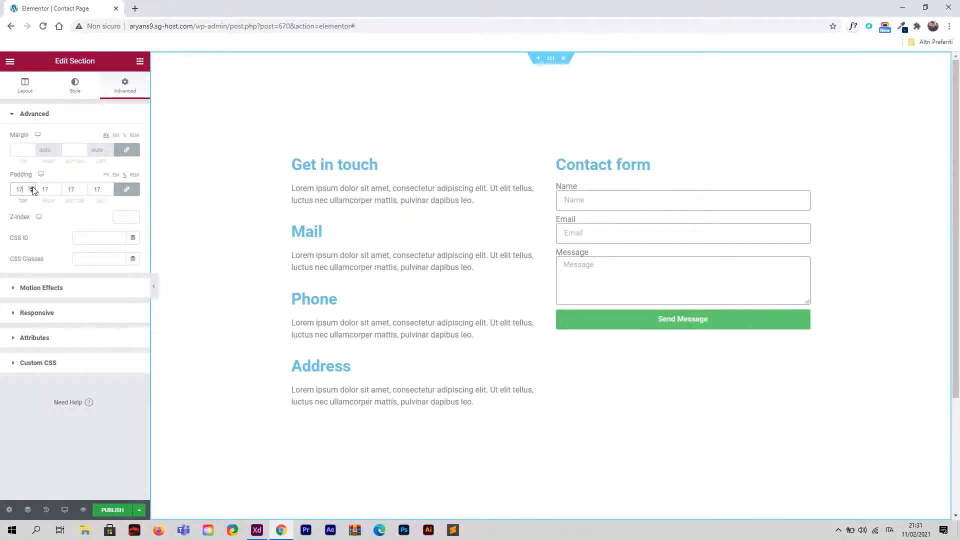
triple_click(32, 188)
double_click(33, 188)
left_click(33, 191)
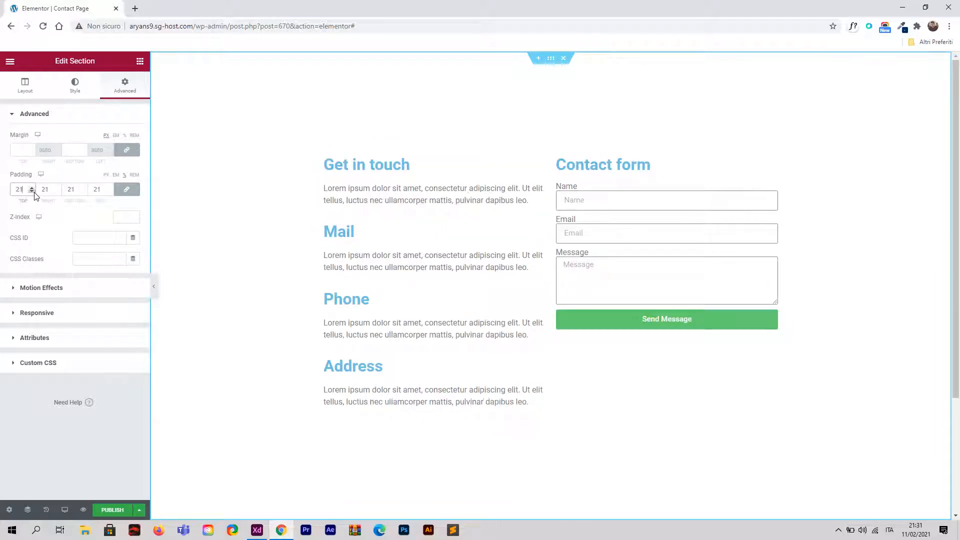
triple_click(32, 191)
left_click(32, 191)
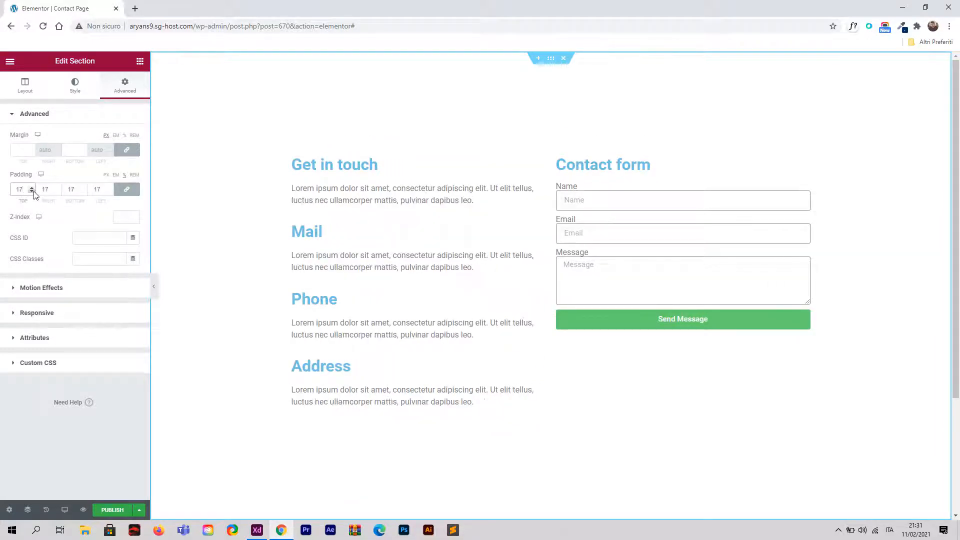
left_click(33, 188)
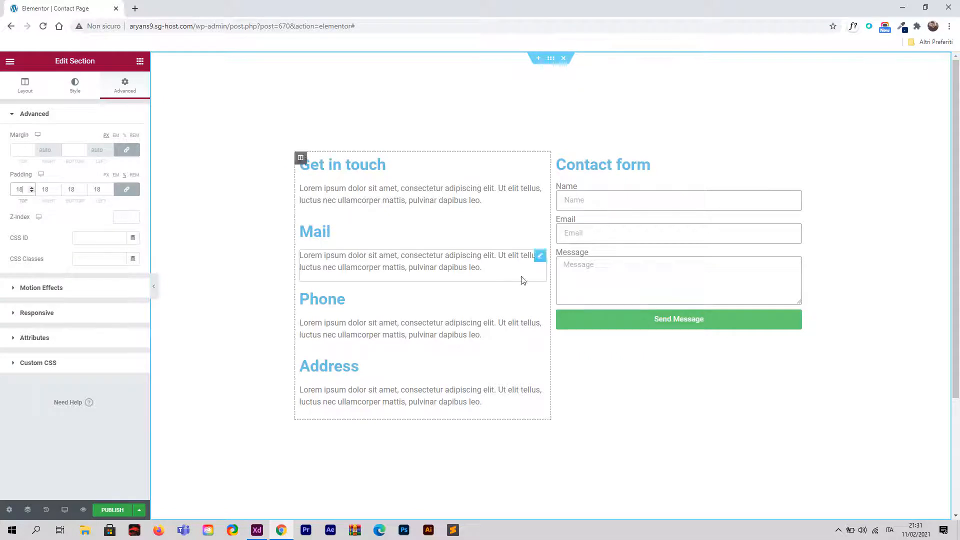
Step: Check the layout in the Adobe XD mockup, and set the "Get in touch" column's padding to 9% on all sides in Elementor
left_click(257, 531)
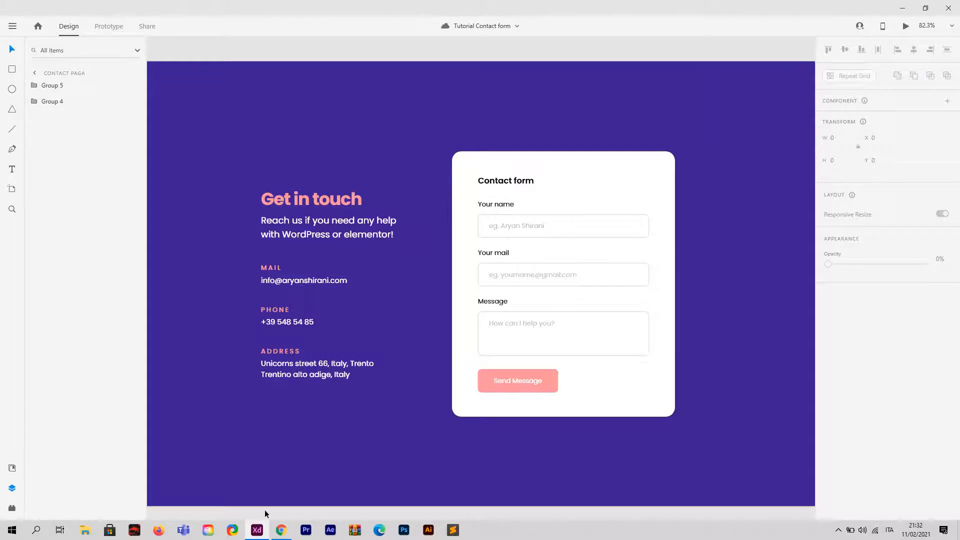
left_click(281, 530)
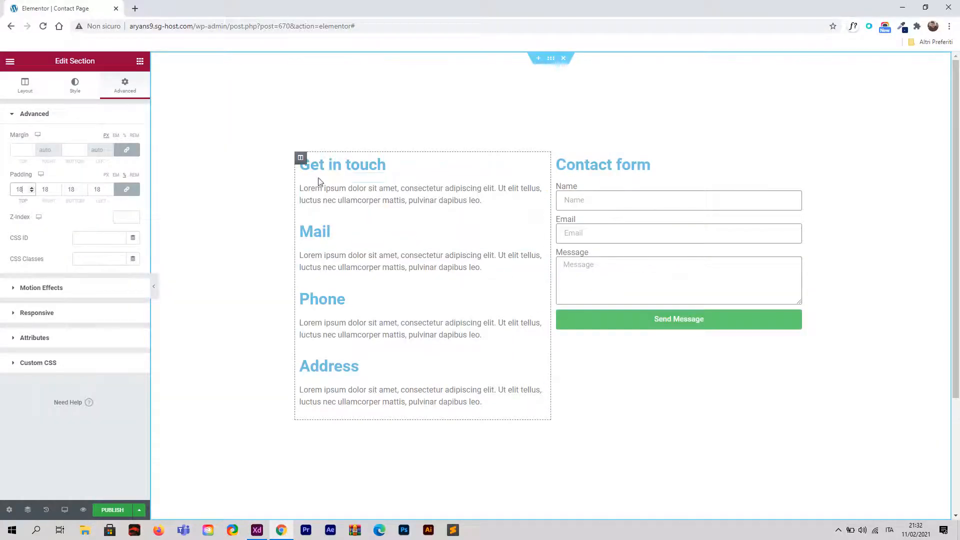
left_click(301, 159)
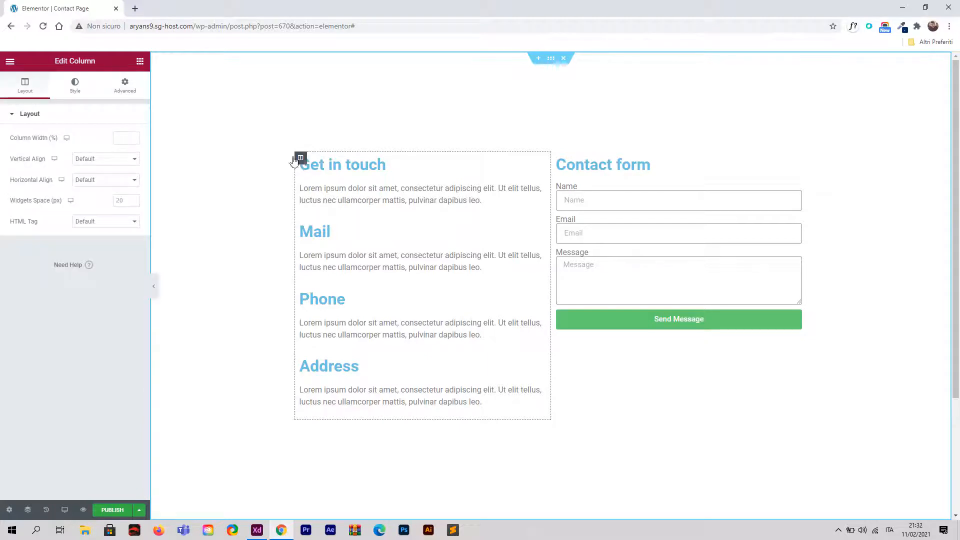
left_click(132, 89)
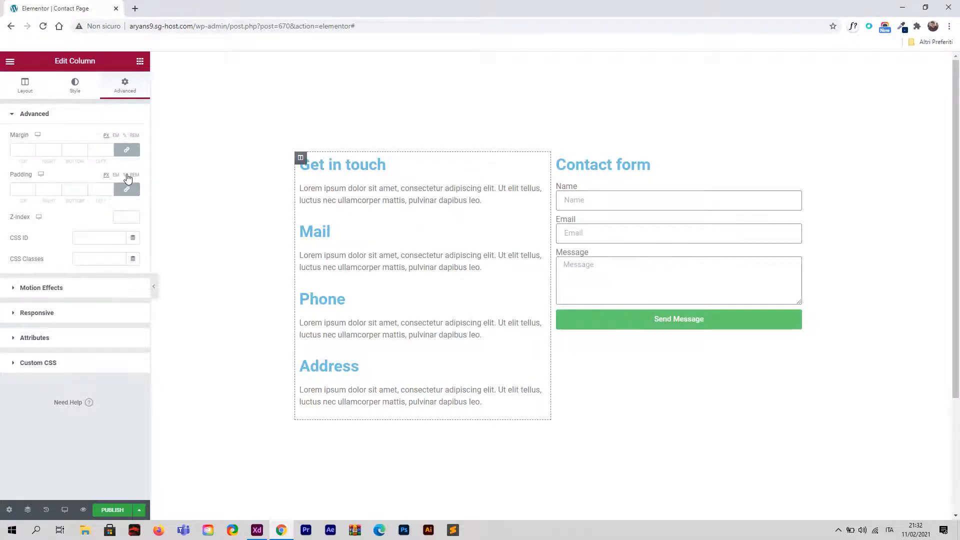
left_click(32, 190)
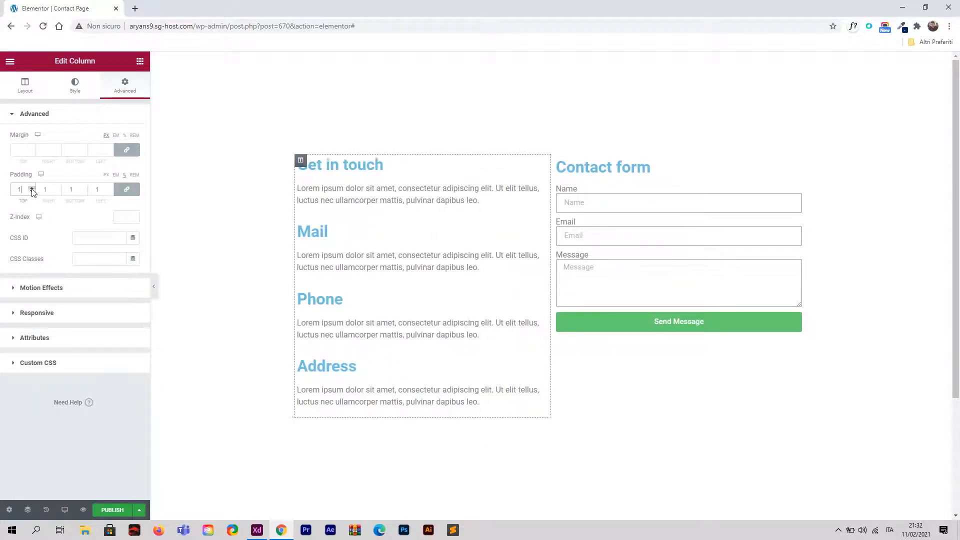
left_click(32, 190)
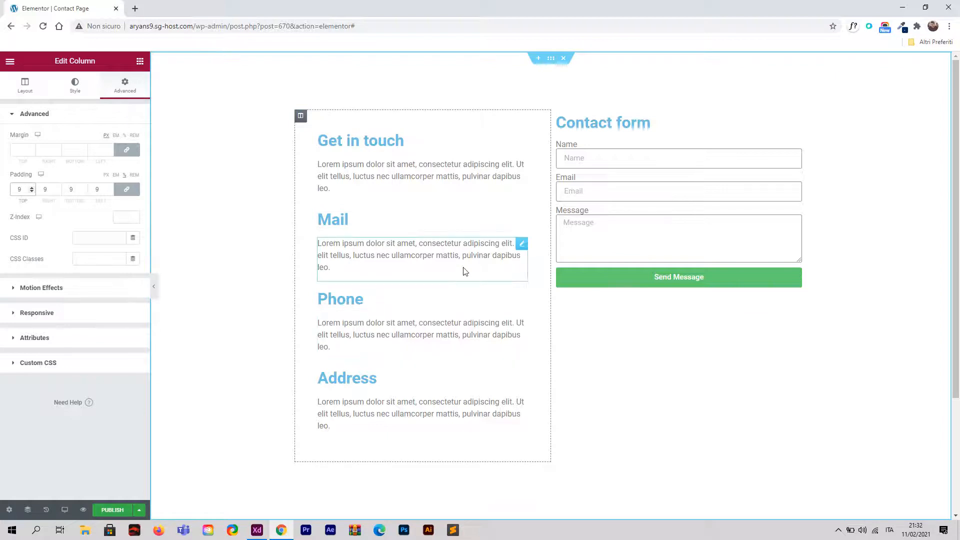
scroll(463, 270, "down", 4)
scroll(464, 271, "up", 4)
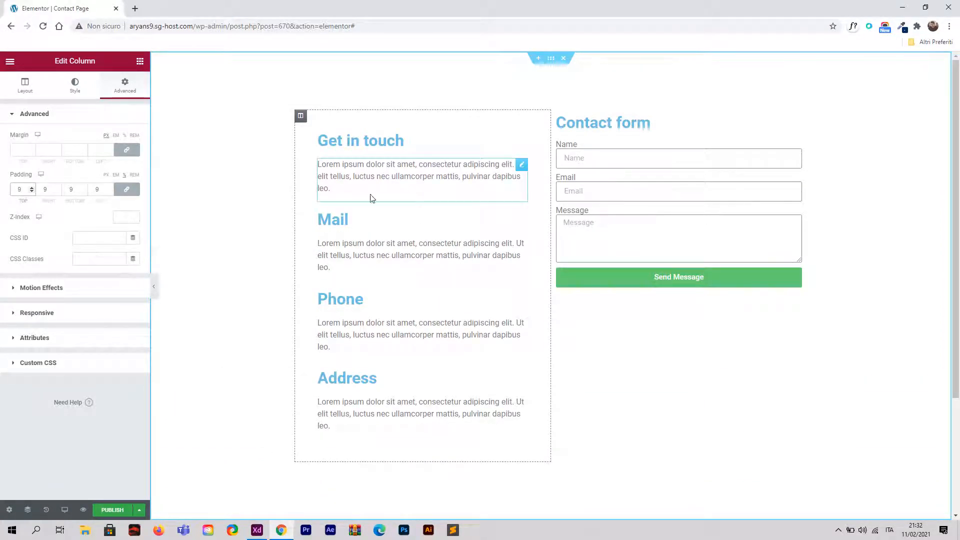
Step: Replace the placeholder under "Get in touch" in Elementor with the Adobe XD mockup's text "Reach us if you need any help with WordPress or elementor!"
left_click(263, 536)
double_click(323, 234)
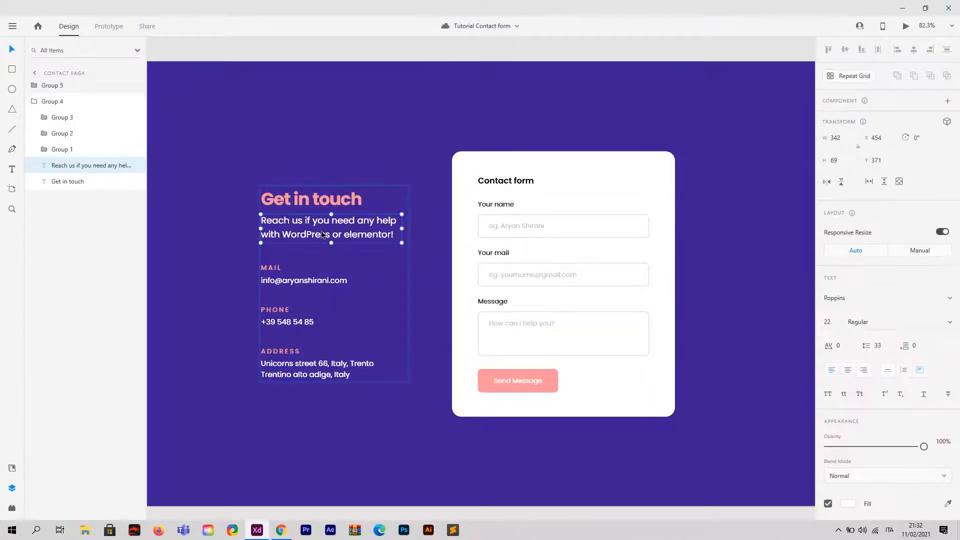
double_click(323, 234)
double_click(322, 234)
left_click_drag(397, 237, 243, 227)
left_click(289, 530)
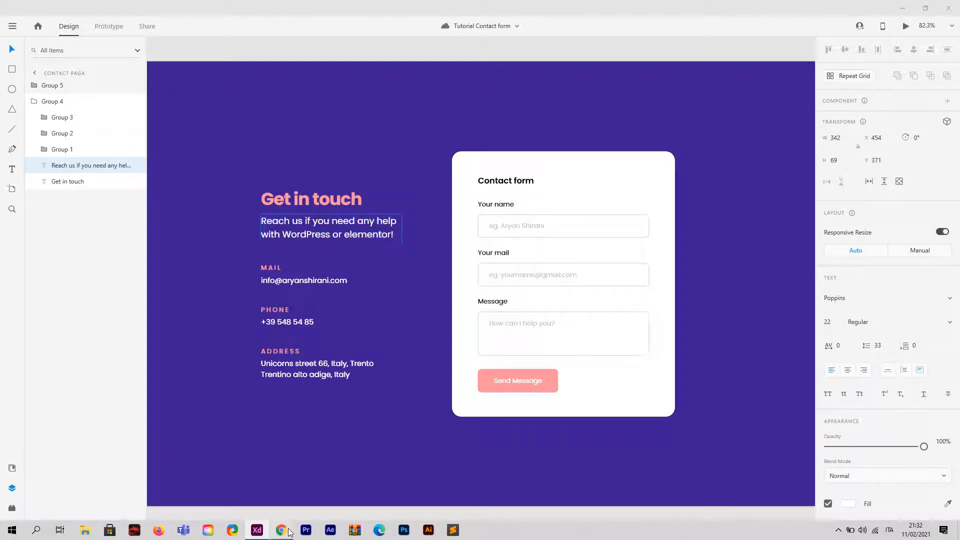
double_click(346, 181)
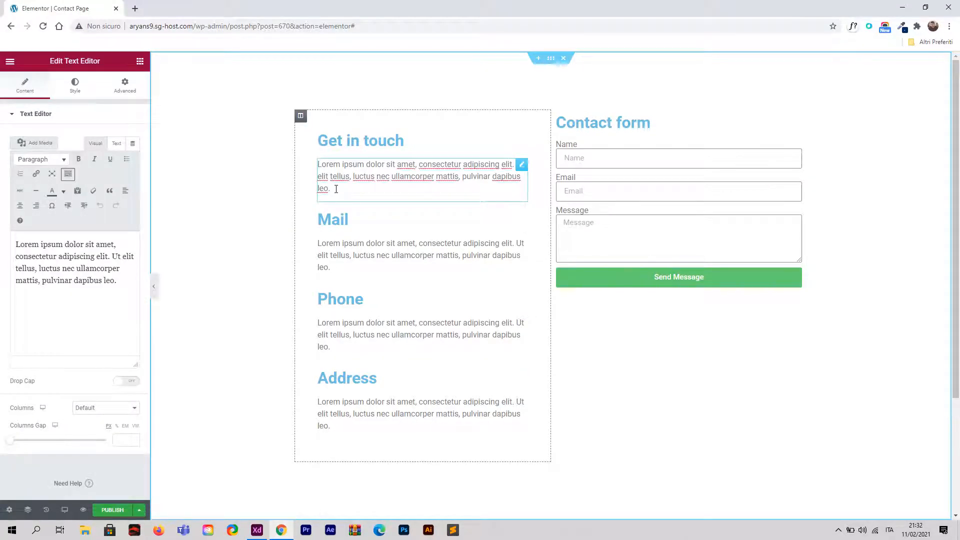
left_click_drag(332, 188, 300, 163)
type("Reach us if you need any help with WordPress or elementor!")
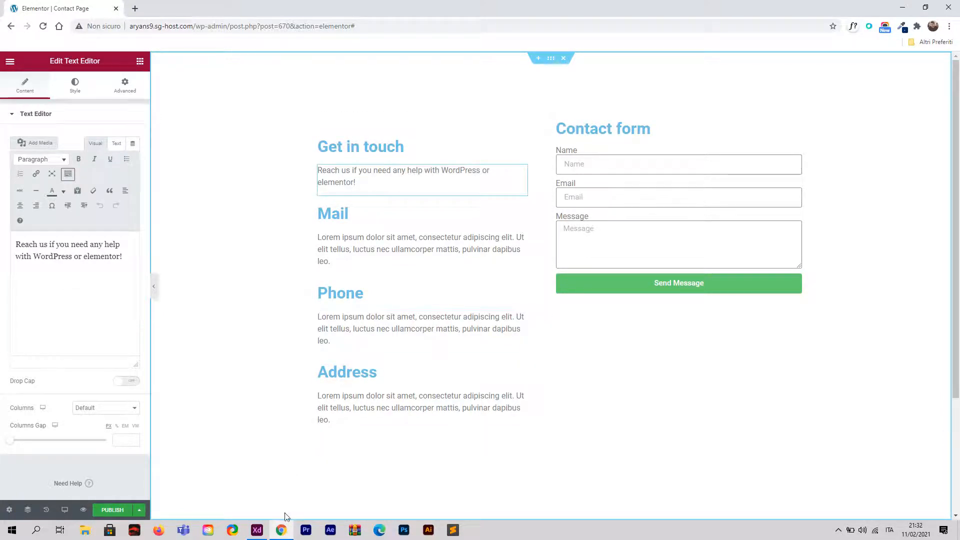
Step: Copy the e-mail address from the Adobe XD mockup and replace the placeholder paragraph under the "Mail" heading in Elementor with it
left_click(257, 529)
left_click(298, 283)
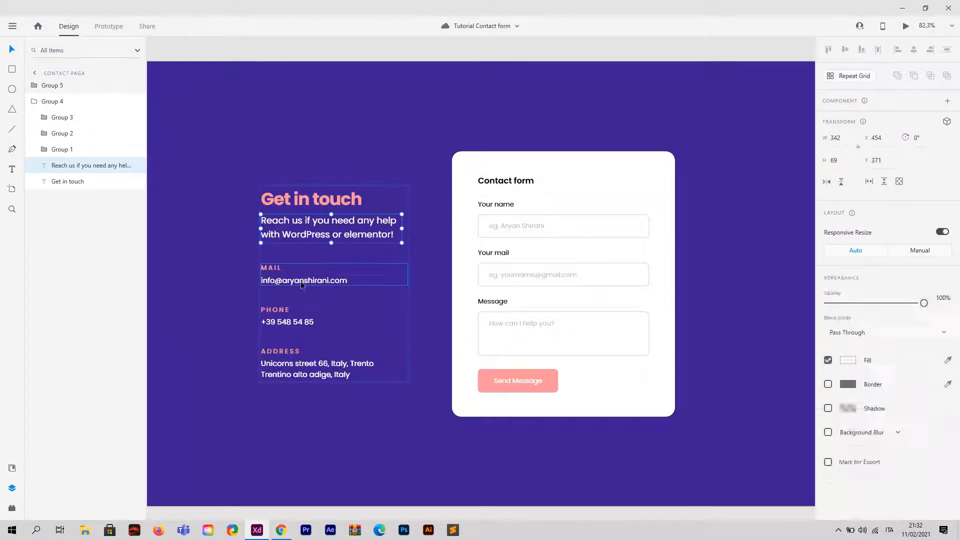
double_click(300, 281)
double_click(302, 281)
key("ctrl+c")
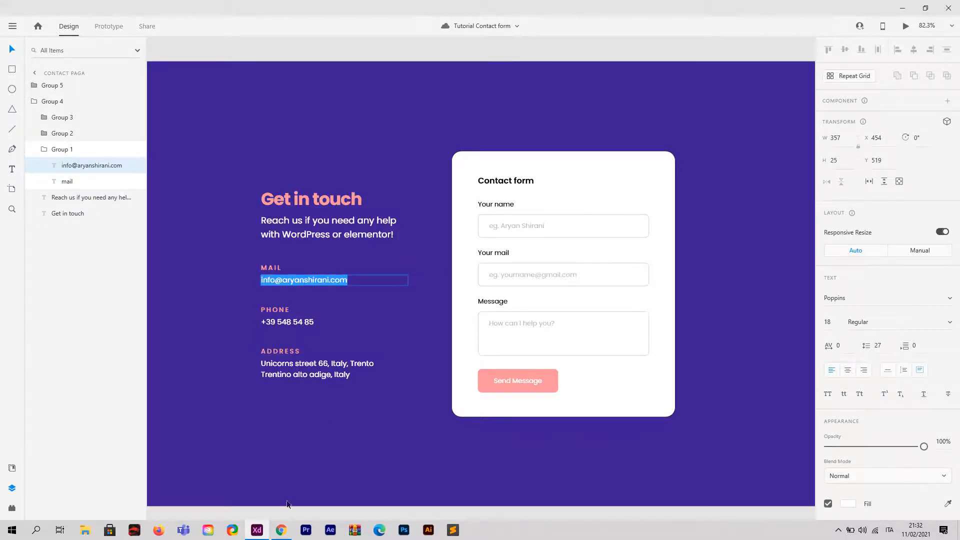
left_click(281, 530)
left_click(379, 248)
double_click(383, 248)
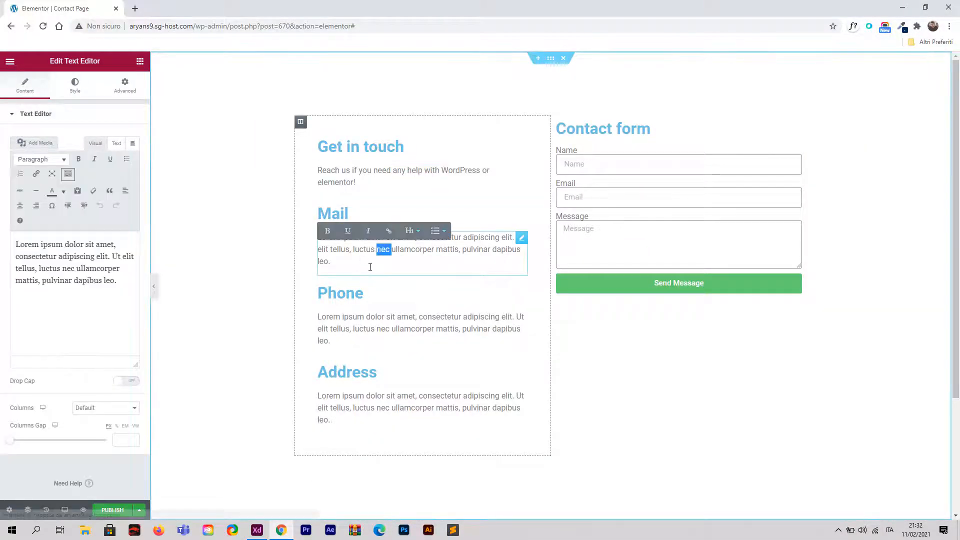
left_click_drag(370, 267, 317, 237)
key("ctrl+v")
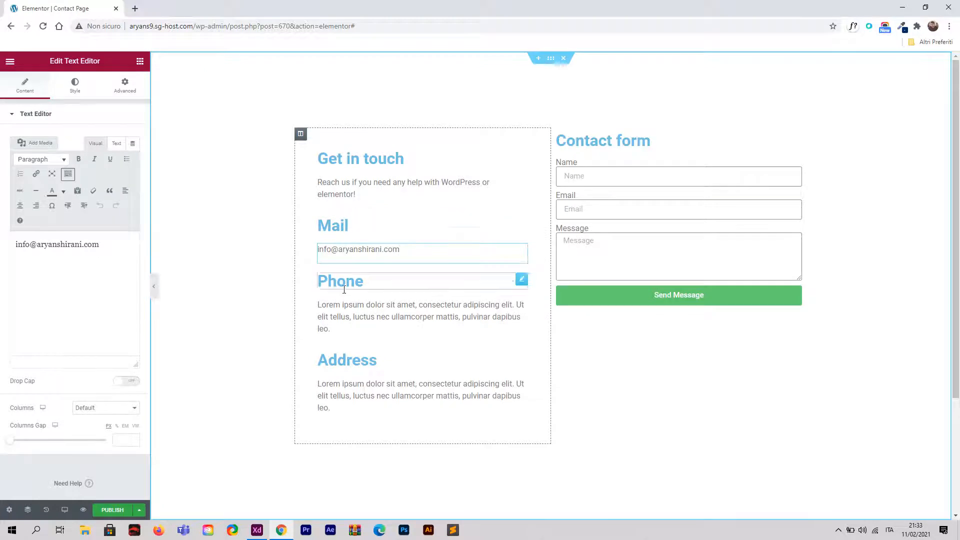
Step: Copy the phone number from the Adobe XD mockup and replace the placeholder paragraph under the "Phone" heading in Elementor with it
left_click(256, 530)
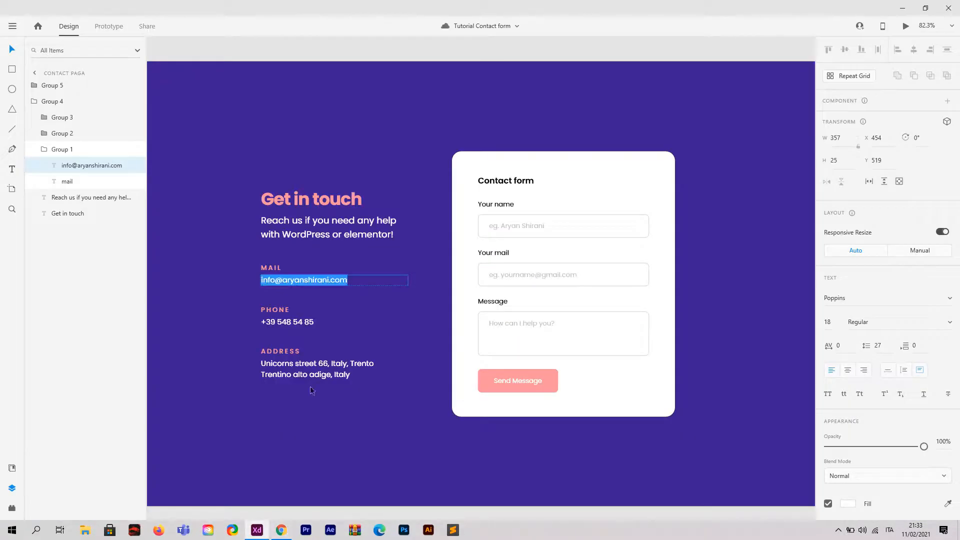
left_click(290, 326)
double_click(289, 324)
double_click(287, 323)
triple_click(286, 322)
key("ctrl+c")
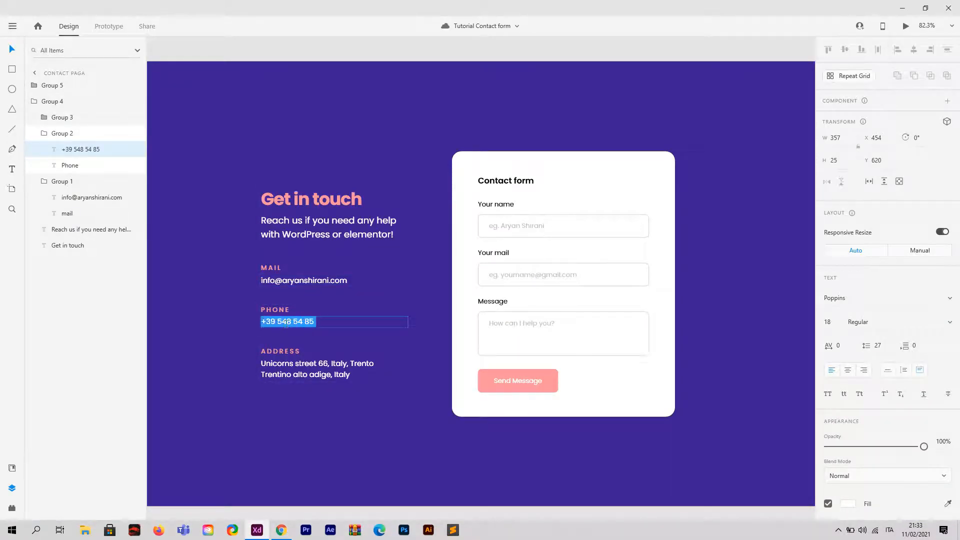
left_click(281, 530)
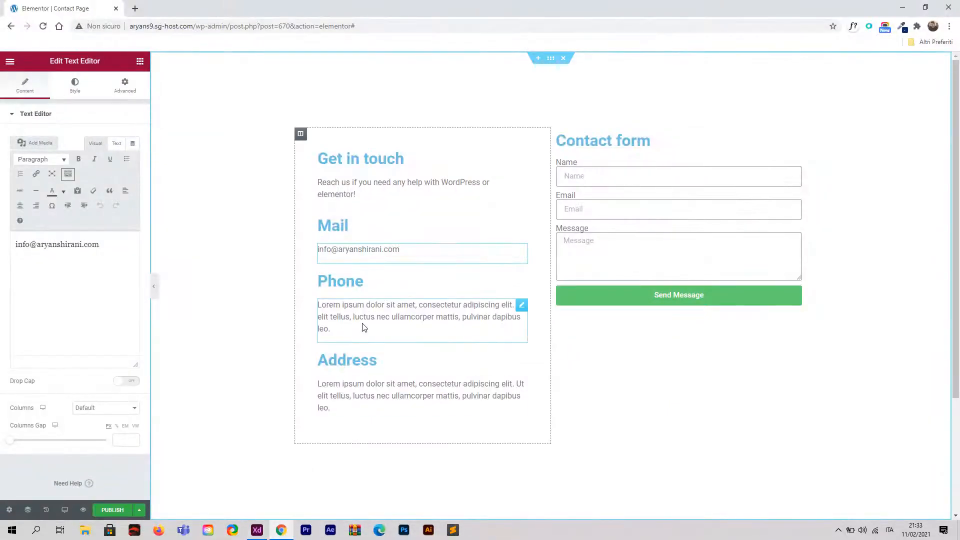
triple_click(362, 325)
key("ctrl+v")
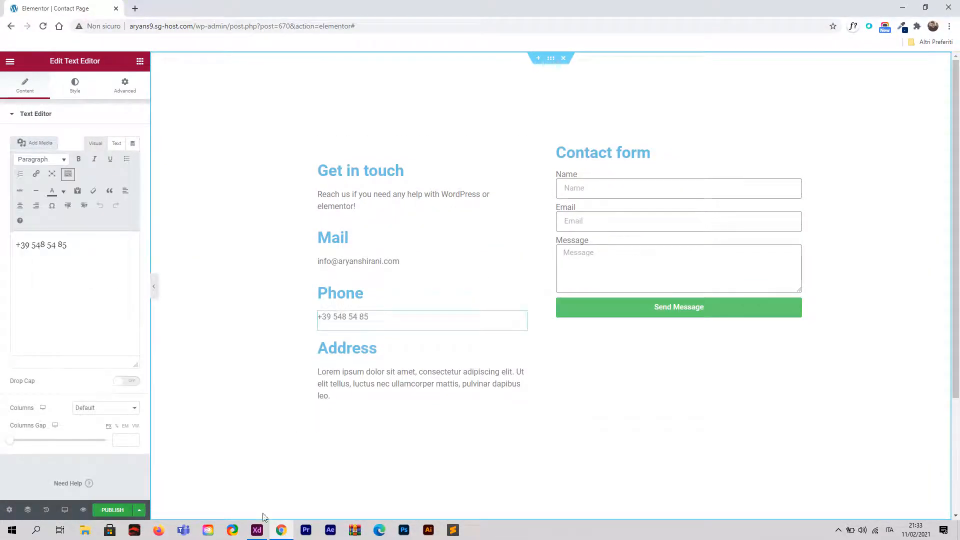
Step: Copy the postal address from the Adobe XD mockup and replace the placeholder paragraph under the "Address" heading in Elementor with it
left_click(256, 529)
left_click(297, 380)
double_click(296, 374)
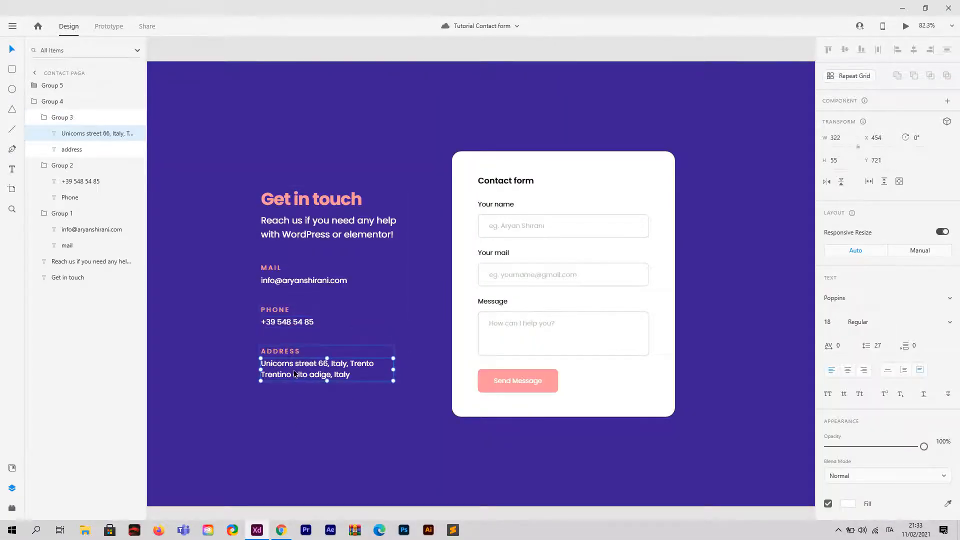
triple_click(295, 374)
key("ctrl+c")
left_click(280, 530)
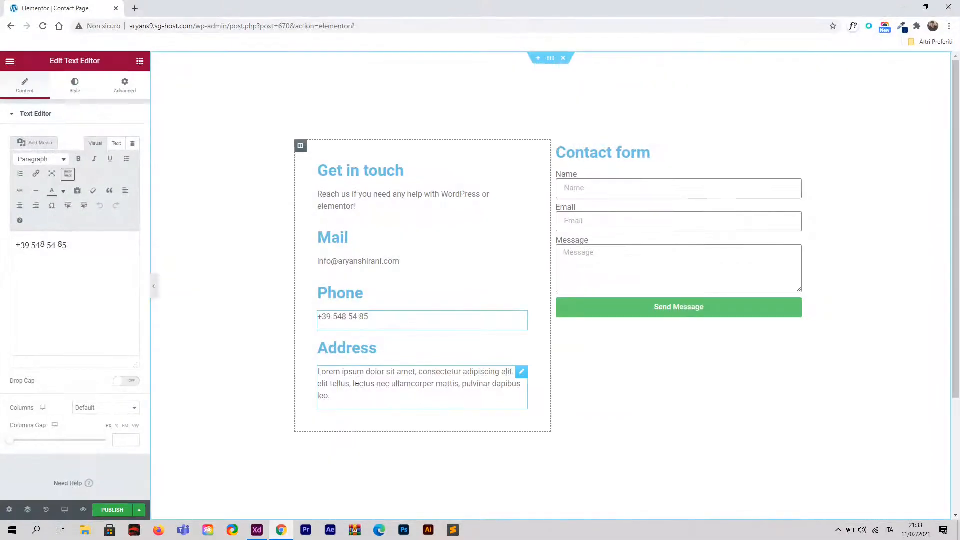
triple_click(349, 395)
key("ctrl+v")
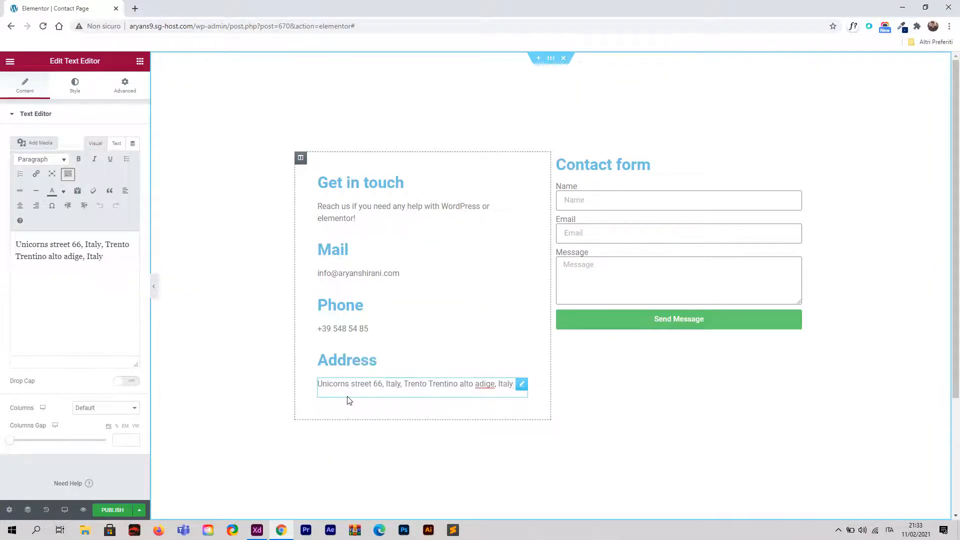
triple_click(372, 383)
left_click(373, 388)
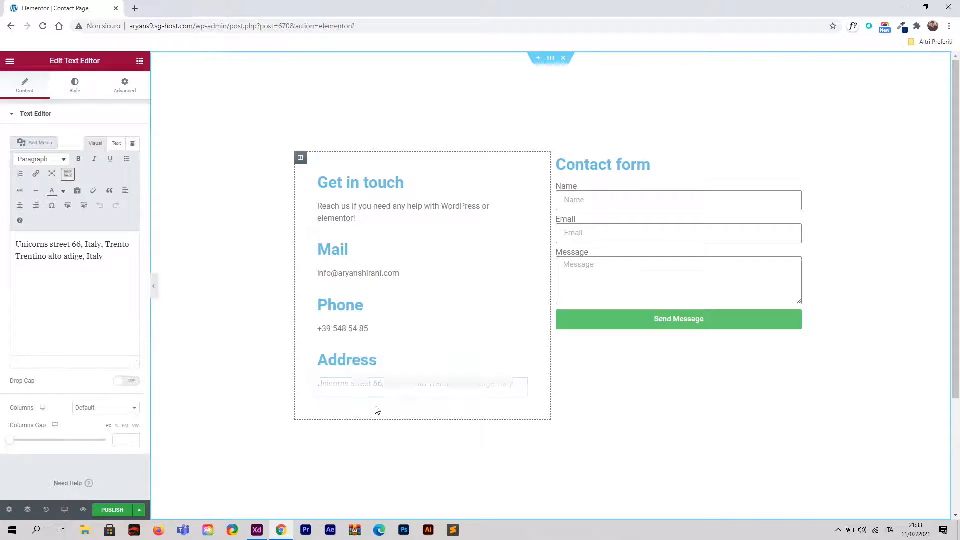
Step: Change the domain of the e-mail address under the "Mail" heading to xdunicorn.com
left_click(365, 274)
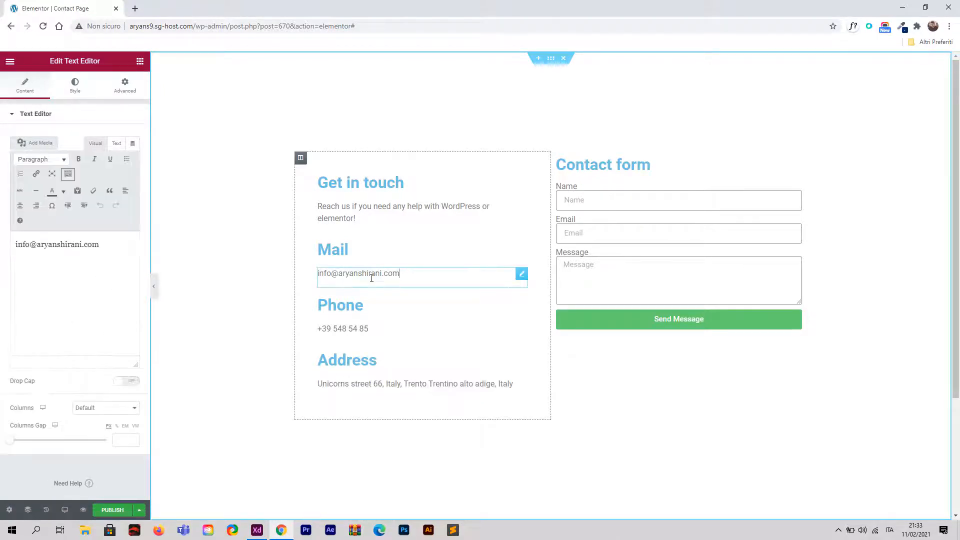
left_click_drag(399, 274, 343, 279)
type("u")
type("dunicorn.com")
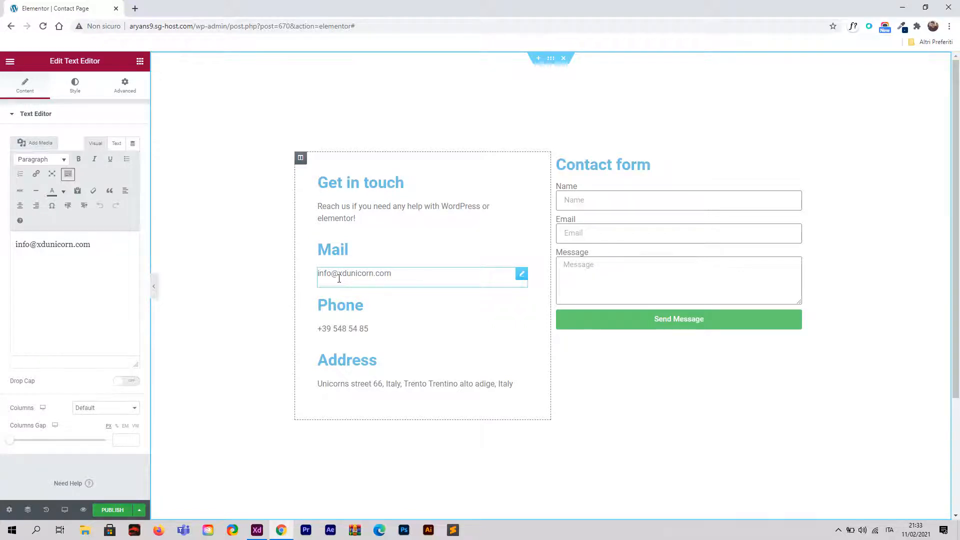
Step: Give the contact form column a Classic background in solid coral red
left_click(436, 208)
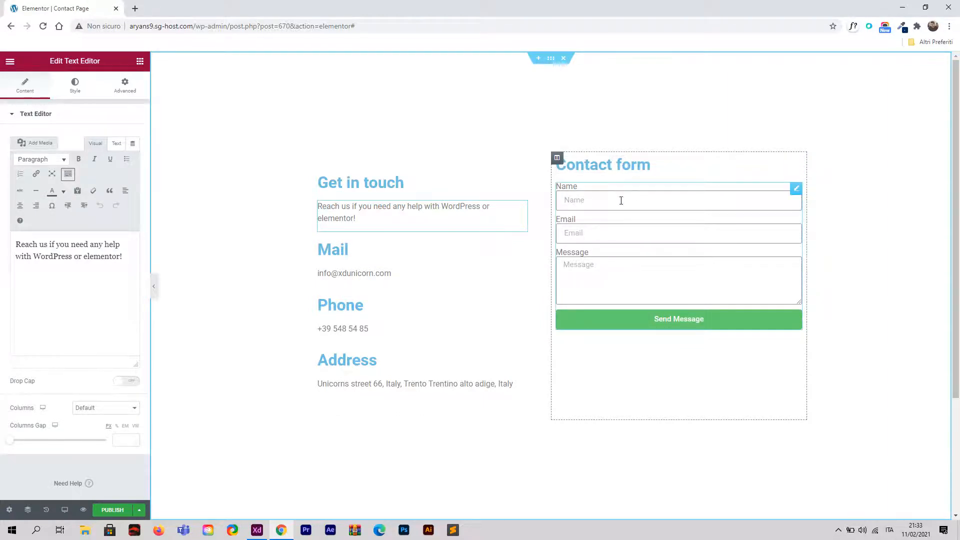
left_click(558, 163)
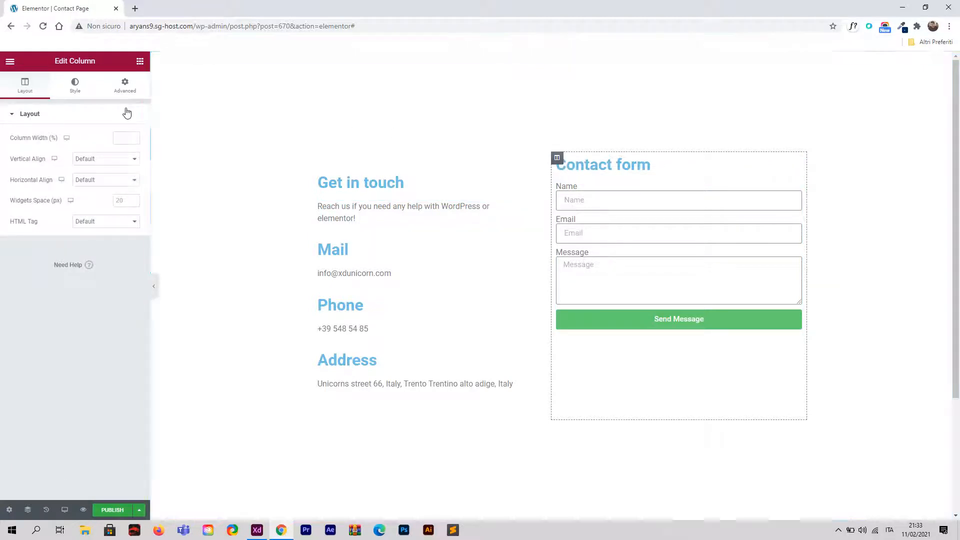
left_click(74, 85)
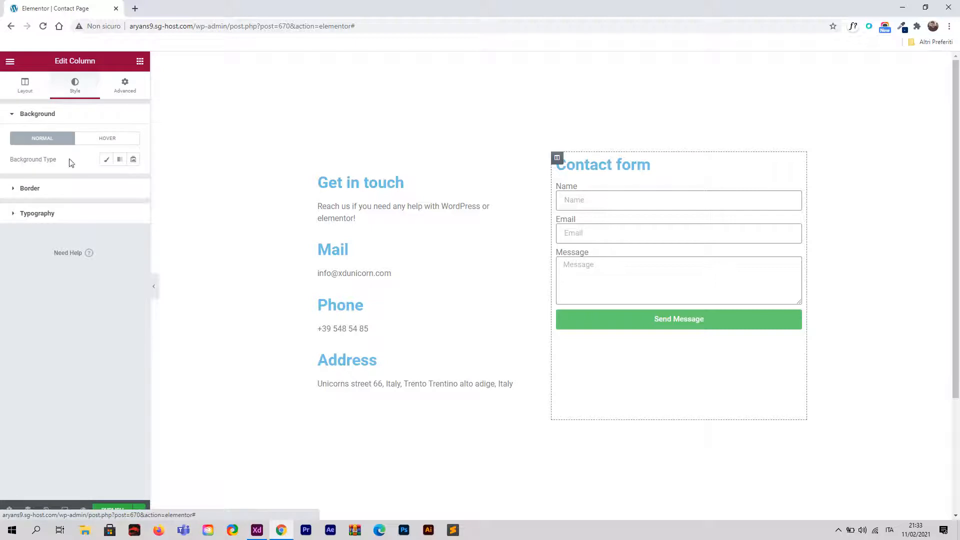
left_click(106, 159)
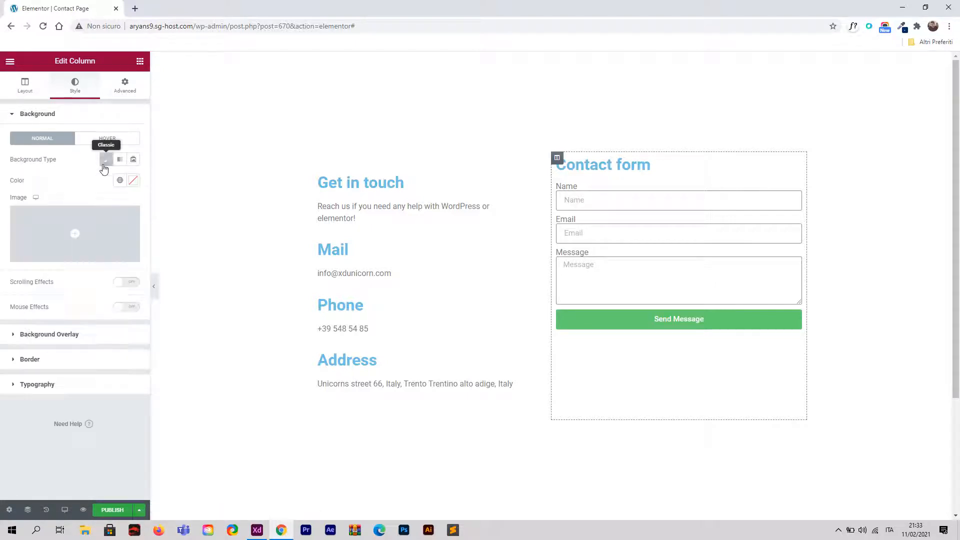
left_click(133, 180)
left_click(103, 223)
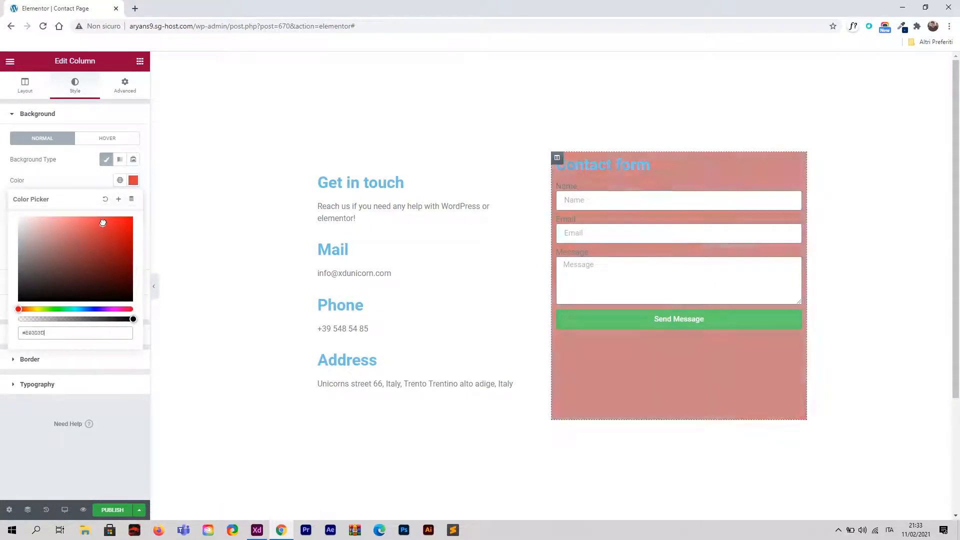
left_click(94, 217)
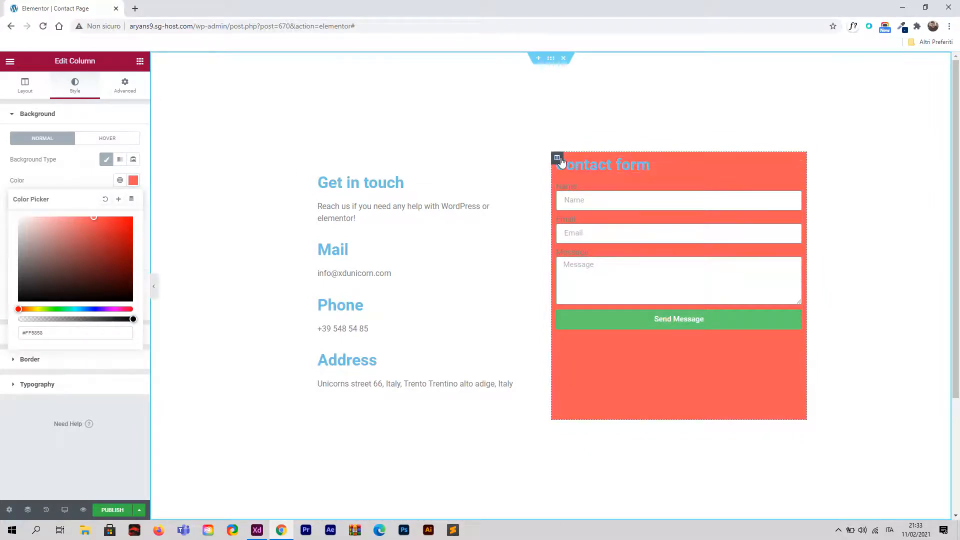
Step: Set the contact form column's padding to 9% on all four sides
left_click(120, 93)
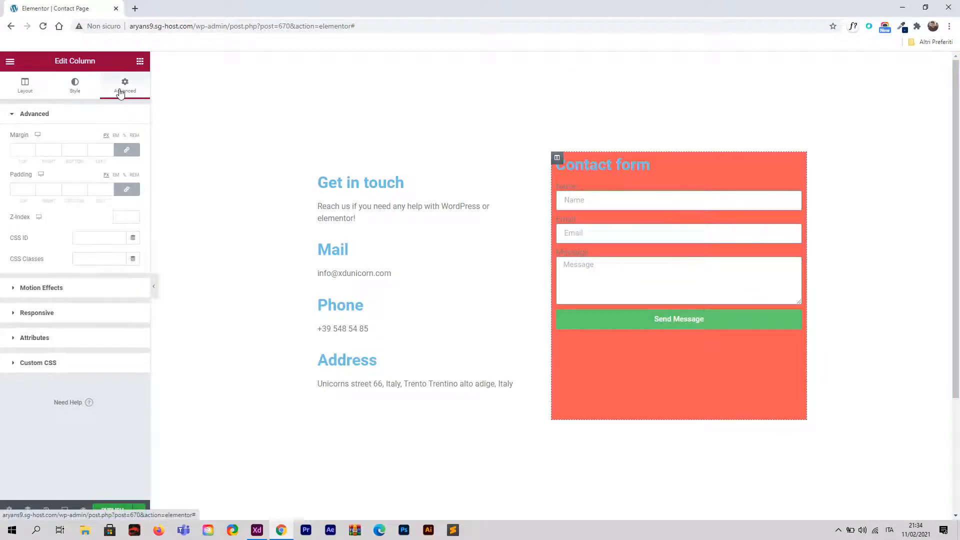
left_click(125, 176)
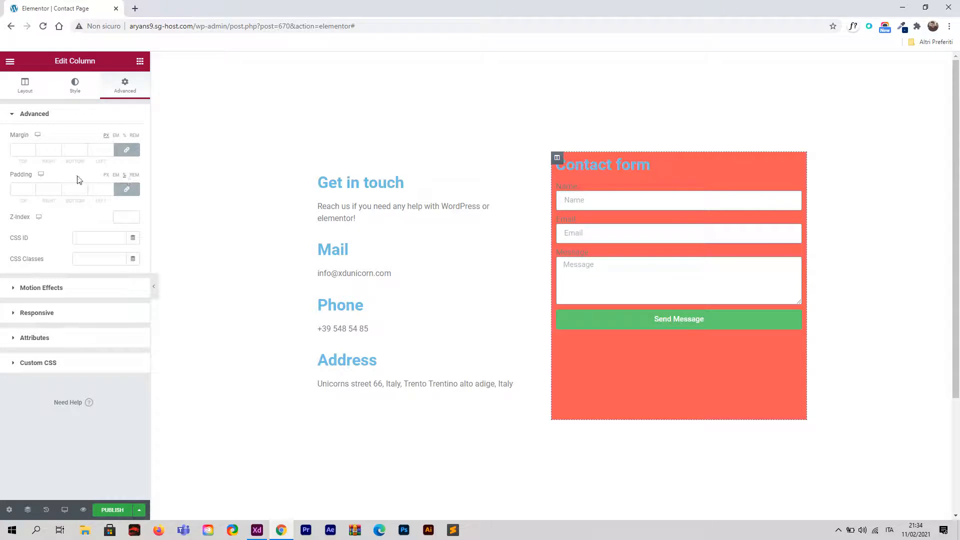
left_click(33, 188)
left_click(33, 188)
left_click(33, 188)
left_click(33, 188)
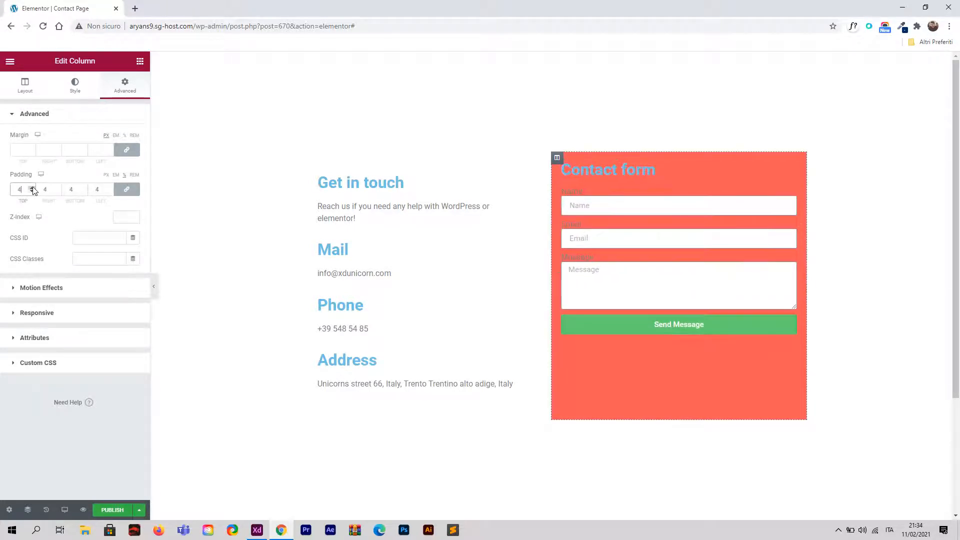
left_click(33, 188)
left_click(33, 188)
left_click(32, 188)
left_click(32, 188)
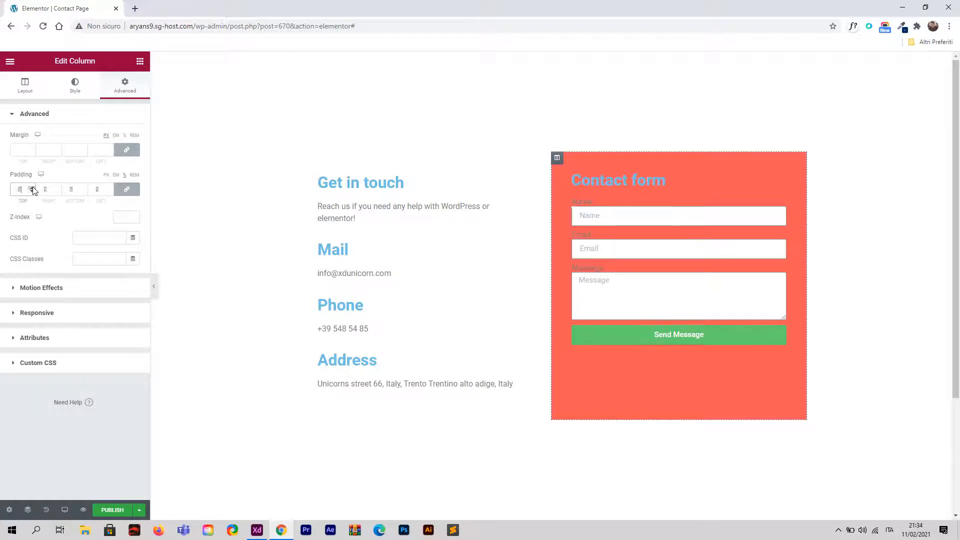
left_click(32, 188)
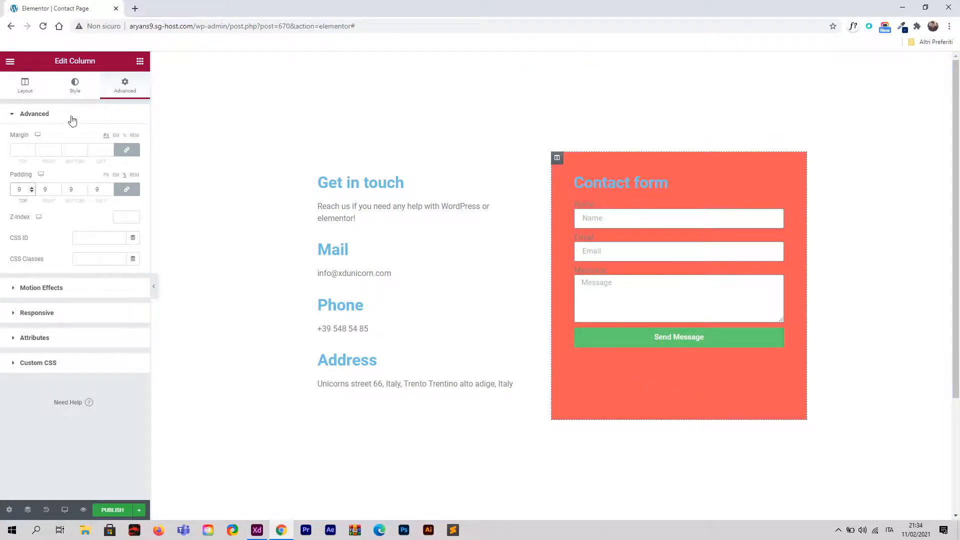
Step: Set the contact form column's vertical alignment to Middle
left_click(25, 85)
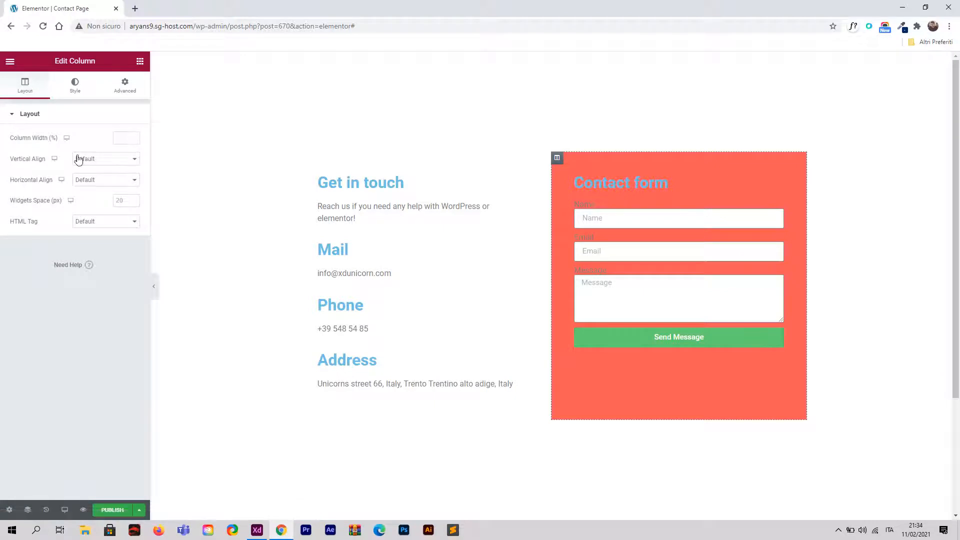
left_click(98, 159)
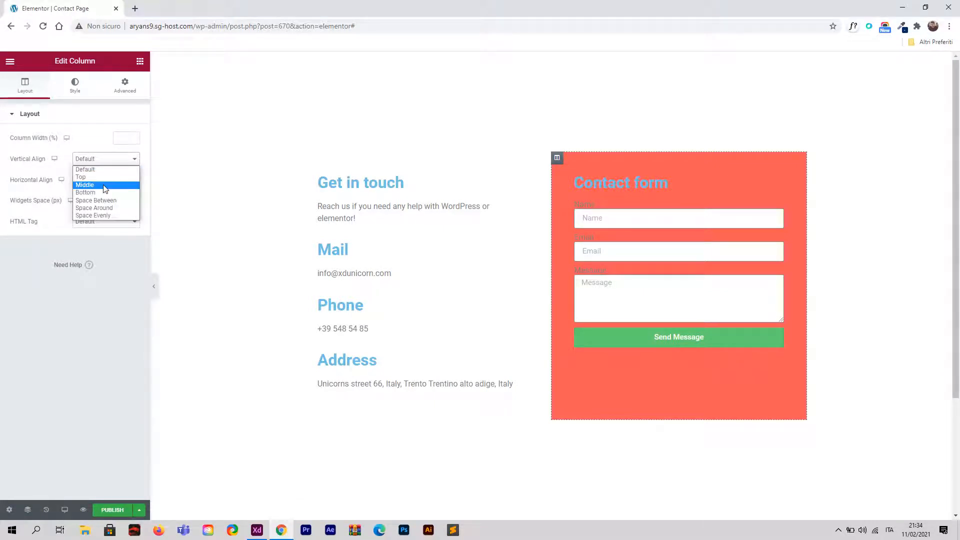
left_click(105, 185)
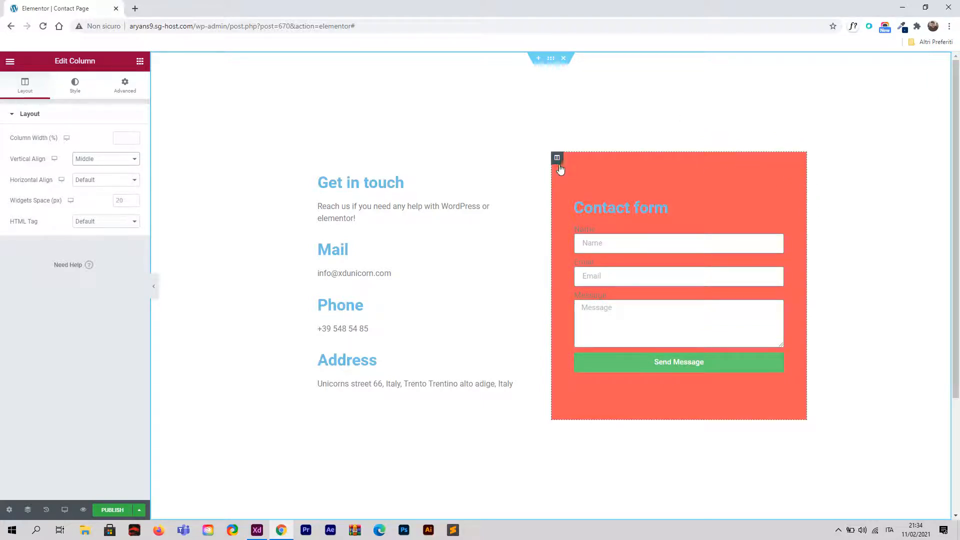
Step: Round the contact form column's corners with a border radius of 40 px on all sides
left_click(79, 88)
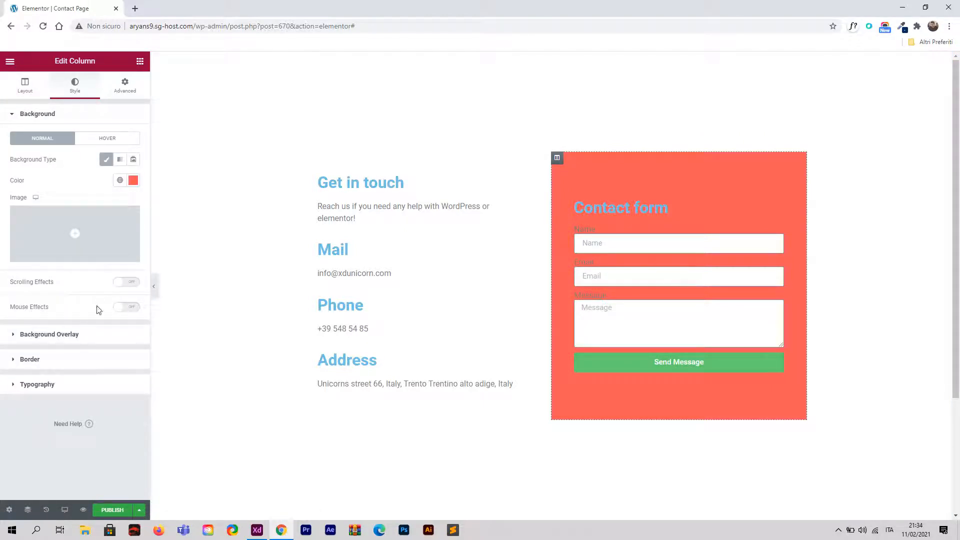
left_click(69, 366)
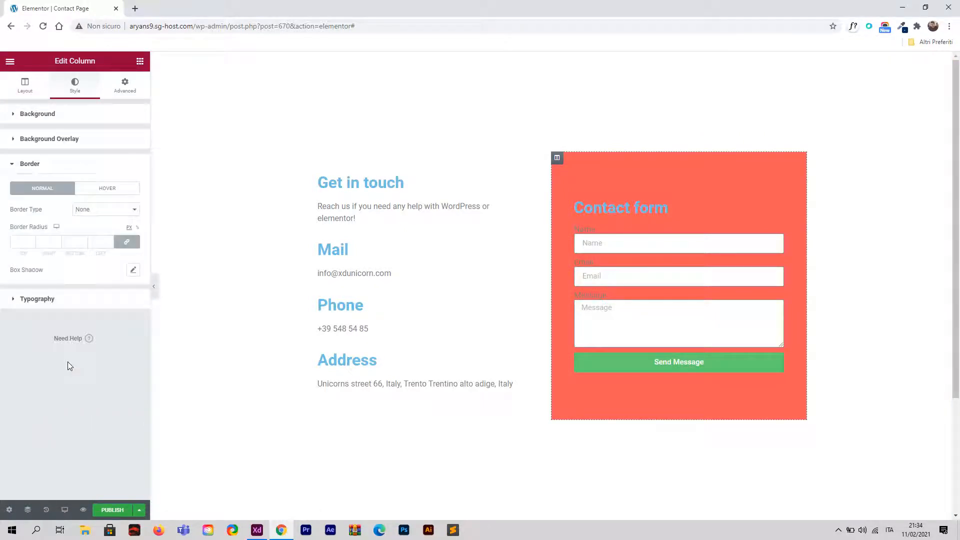
double_click(33, 241)
left_click(34, 239)
left_click(33, 239)
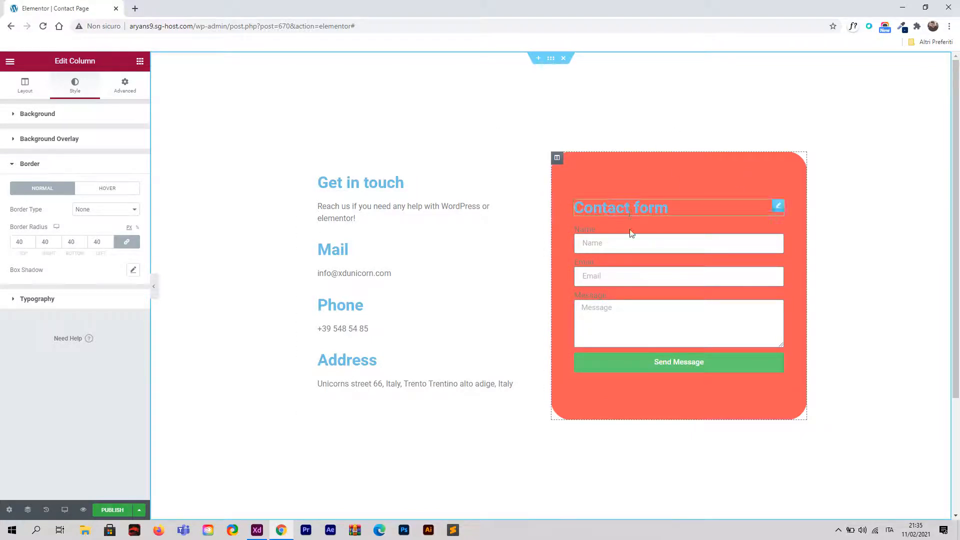
Step: Choose the Classic background type for the section that holds both columns
left_click(550, 58)
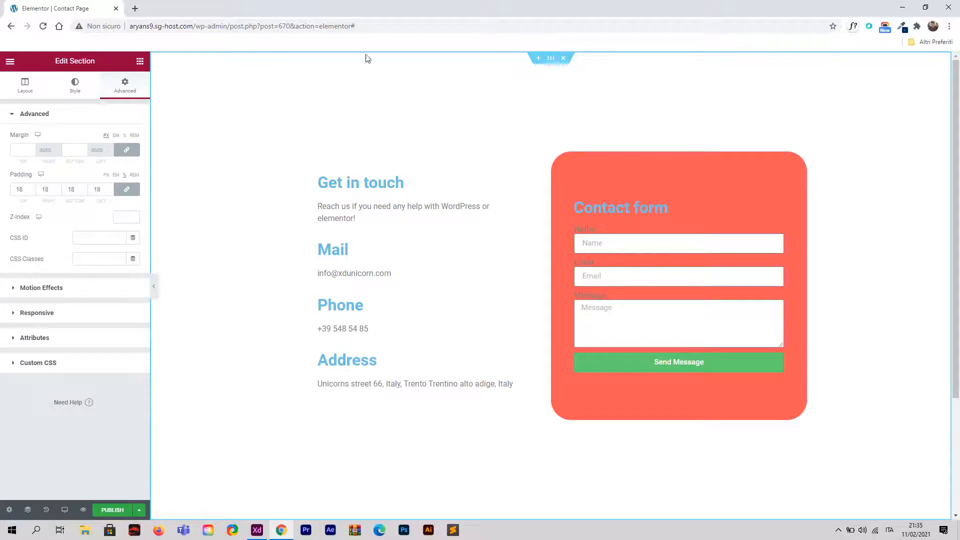
left_click(75, 90)
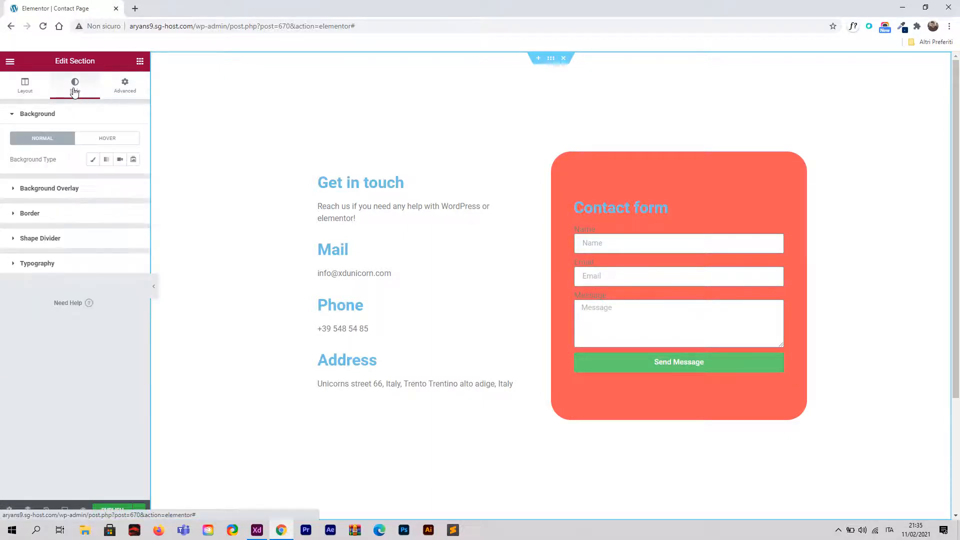
left_click(93, 161)
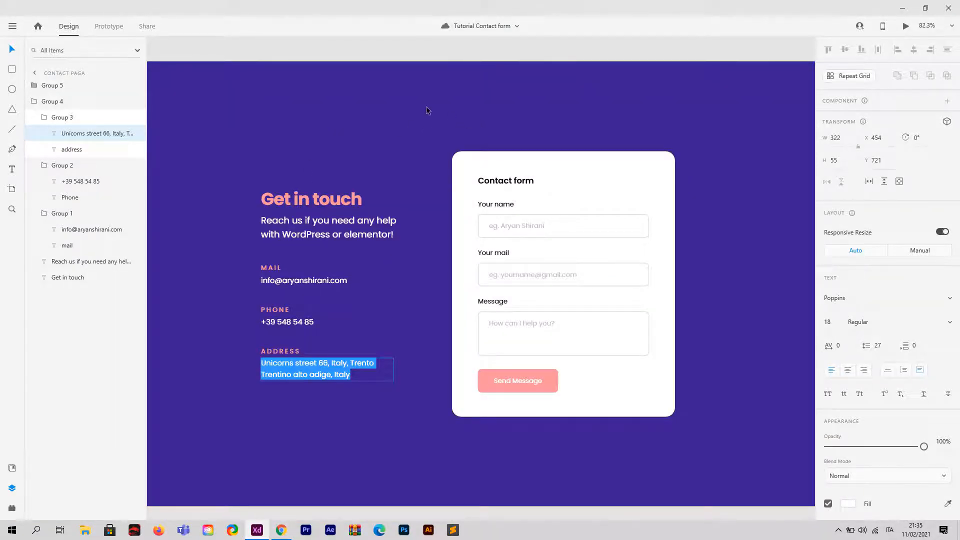
Step: Copy the artboard's fill colour #3E2093 from the Adobe XD mockup and apply it as the section's background colour in Elementor
key("Escape")
scroll(382, 119, "down", 5)
scroll(203, 58, "up", 5)
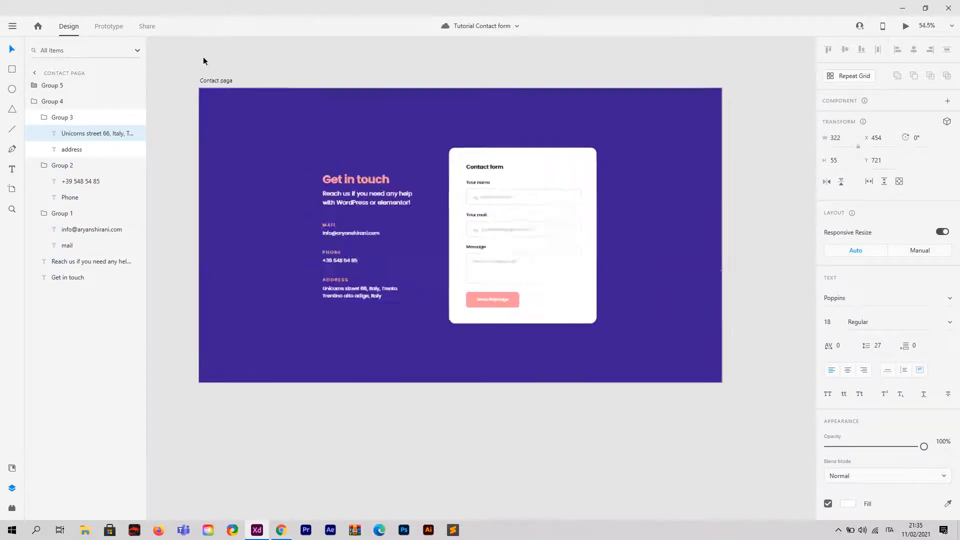
left_click(220, 91)
left_click(849, 333)
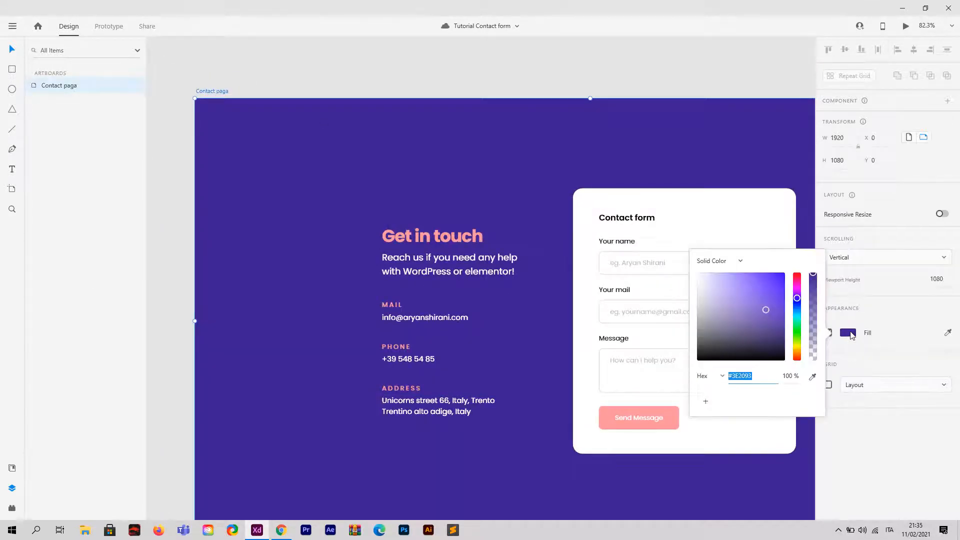
left_click_drag(763, 374, 728, 380)
key("ctrl+c")
left_click(283, 530)
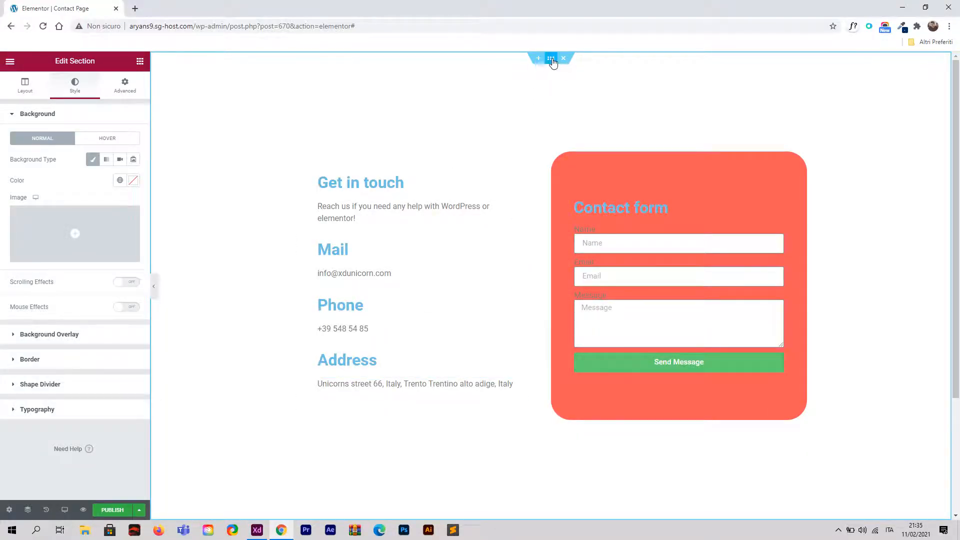
left_click(132, 181)
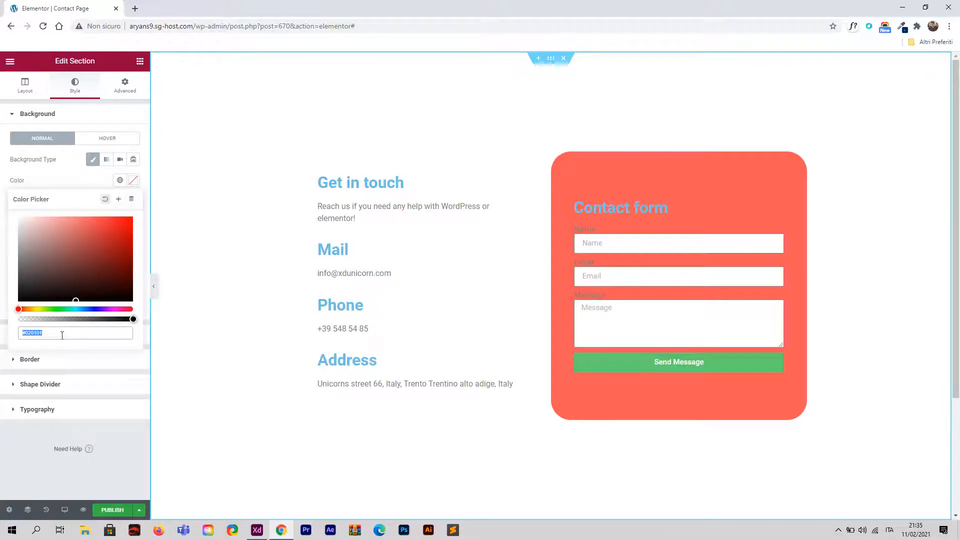
key("ctrl+v")
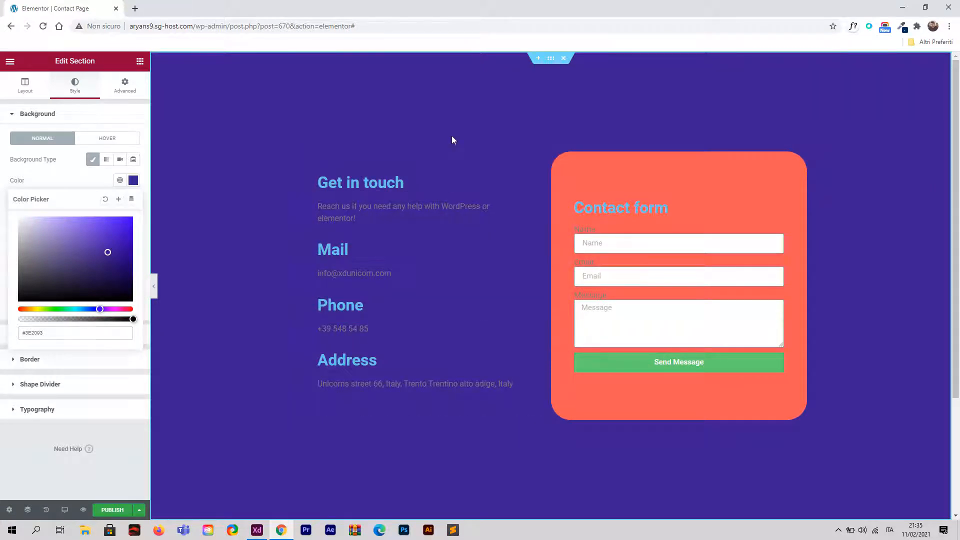
Step: Switch to Adobe XD and copy the pink fill colour of the "Get in touch" heading
left_click(257, 531)
left_click(444, 237)
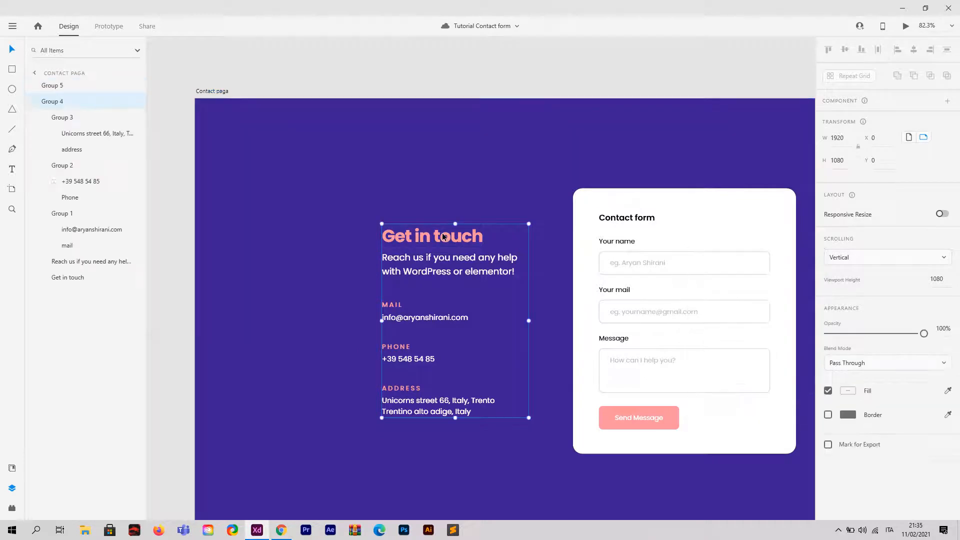
double_click(444, 237)
scroll(892, 248, "down", 3)
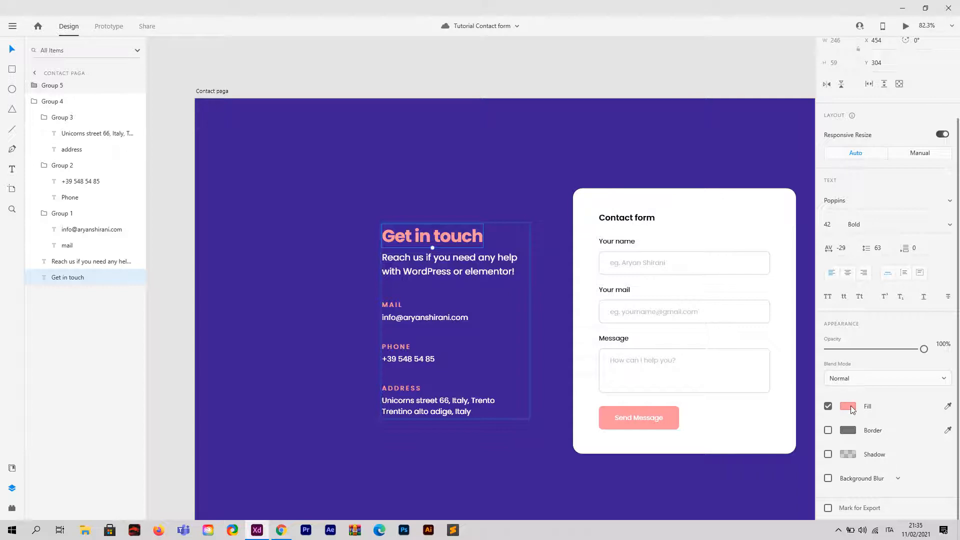
left_click(849, 406)
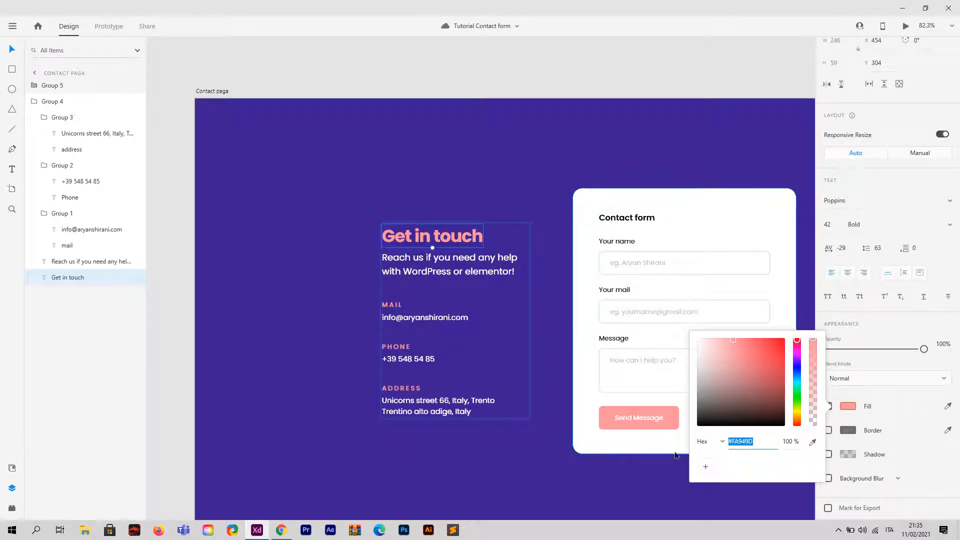
left_click(543, 231)
double_click(466, 238)
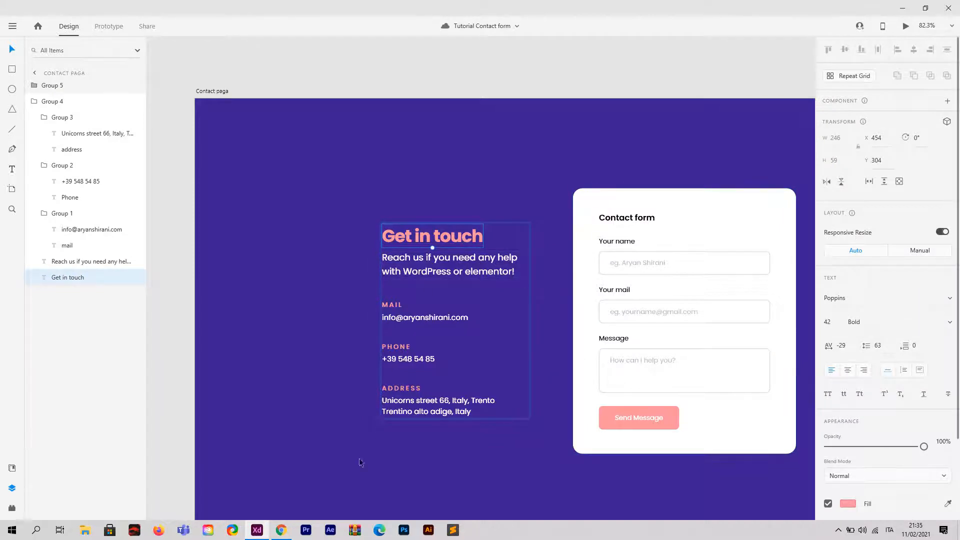
Step: Switch back to Elementor and apply the copied pink as the text colour of the "Get in touch" heading
left_click(283, 531)
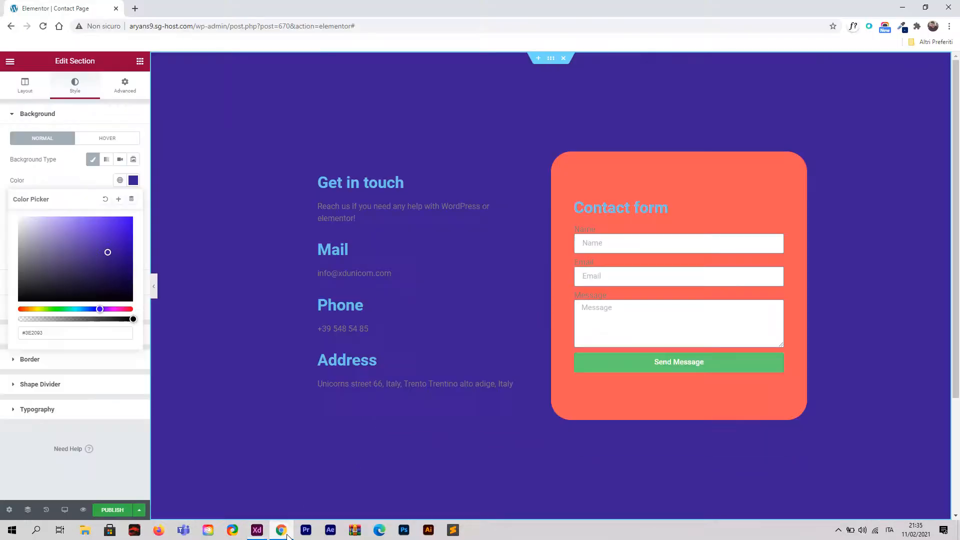
left_click(366, 185)
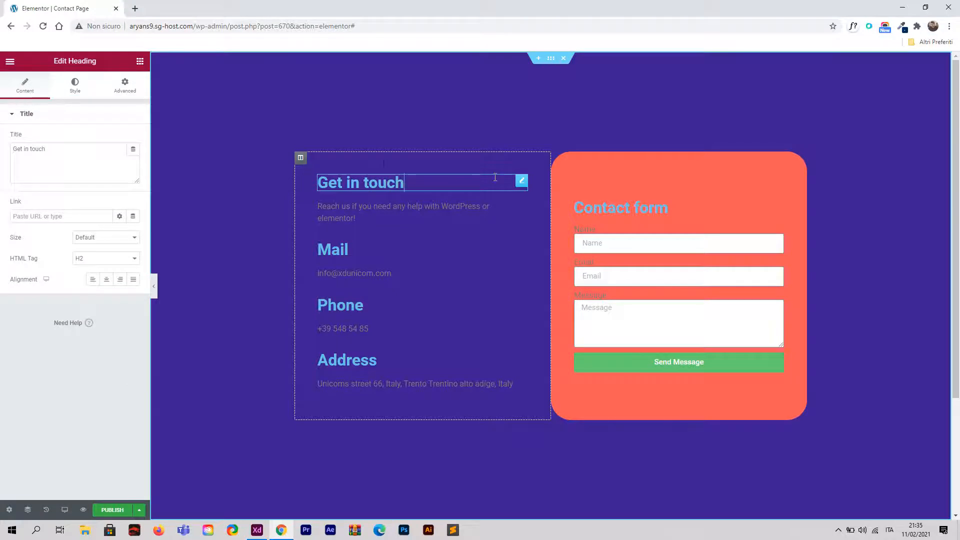
left_click(75, 88)
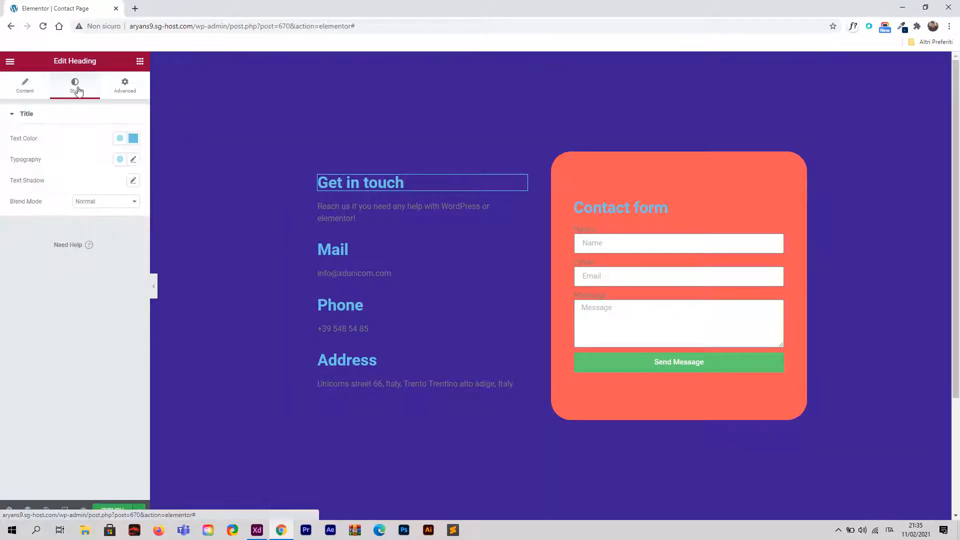
left_click(134, 140)
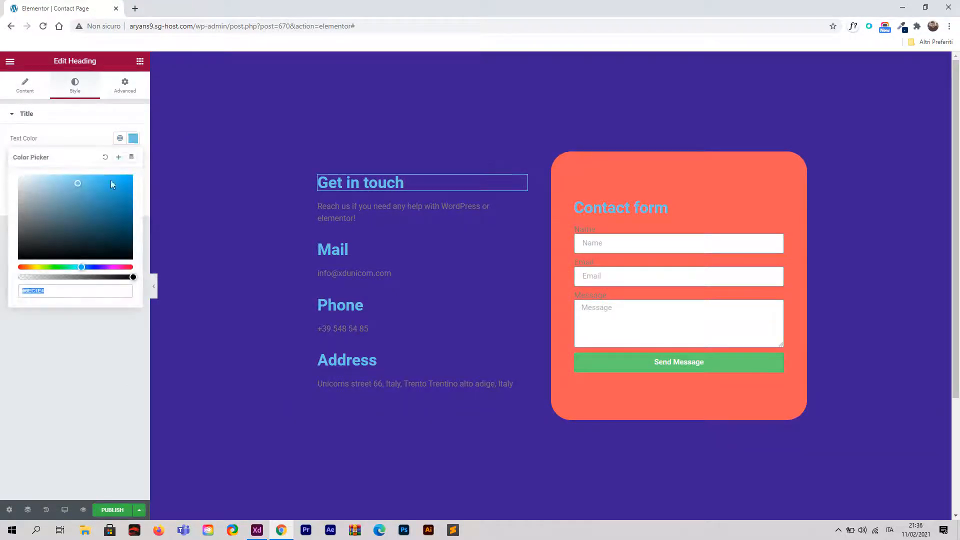
key("ctrl+v")
left_click(86, 146)
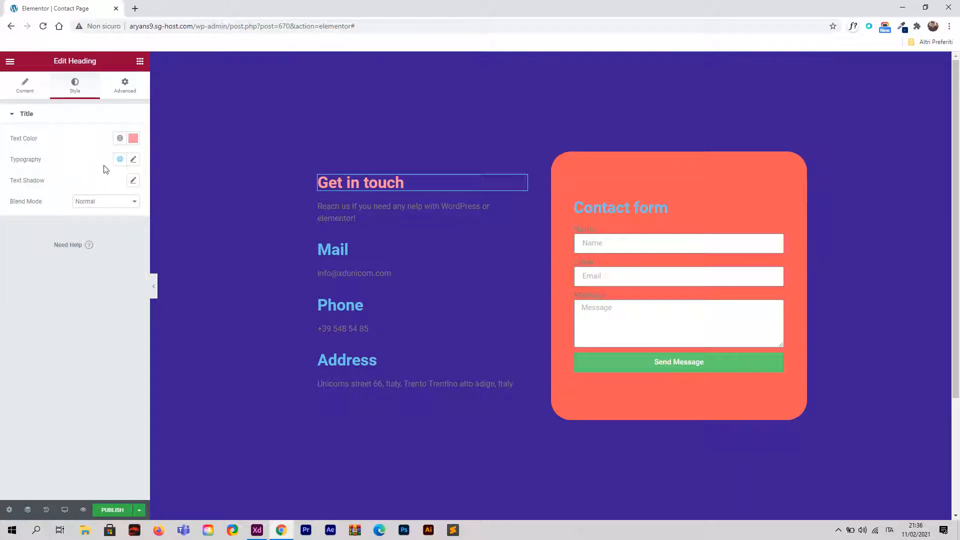
Step: Set the "Get in touch" heading's font family to Poppins with a weight of 800
left_click(133, 159)
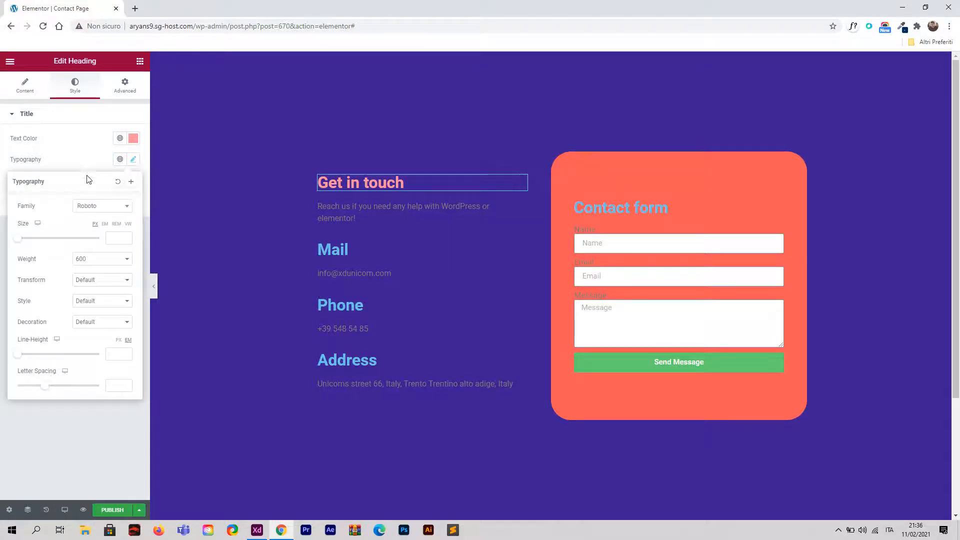
left_click(104, 208)
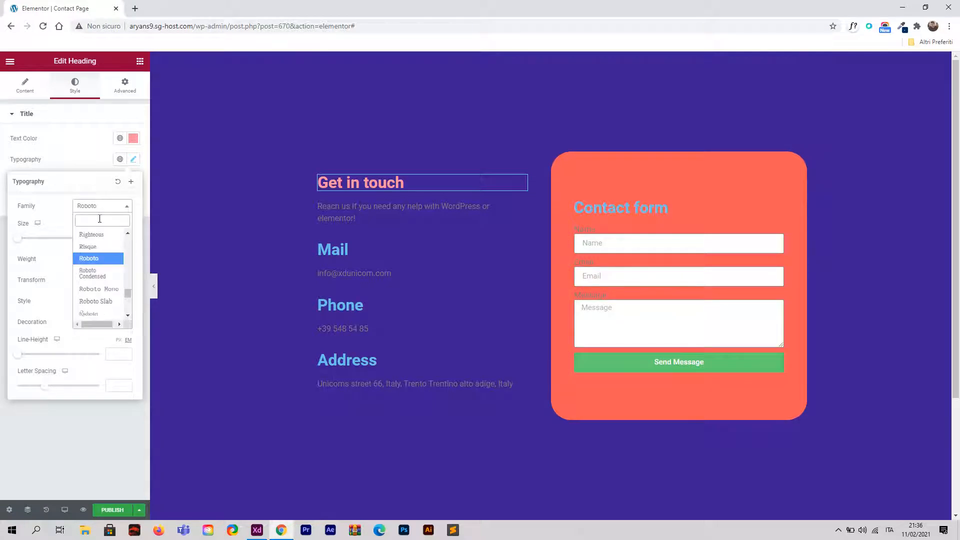
type("popp")
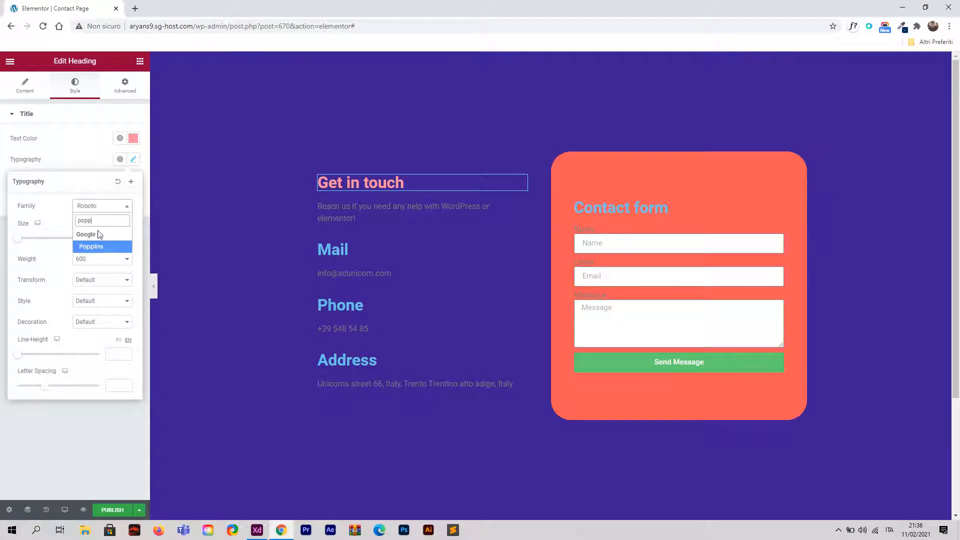
left_click(100, 246)
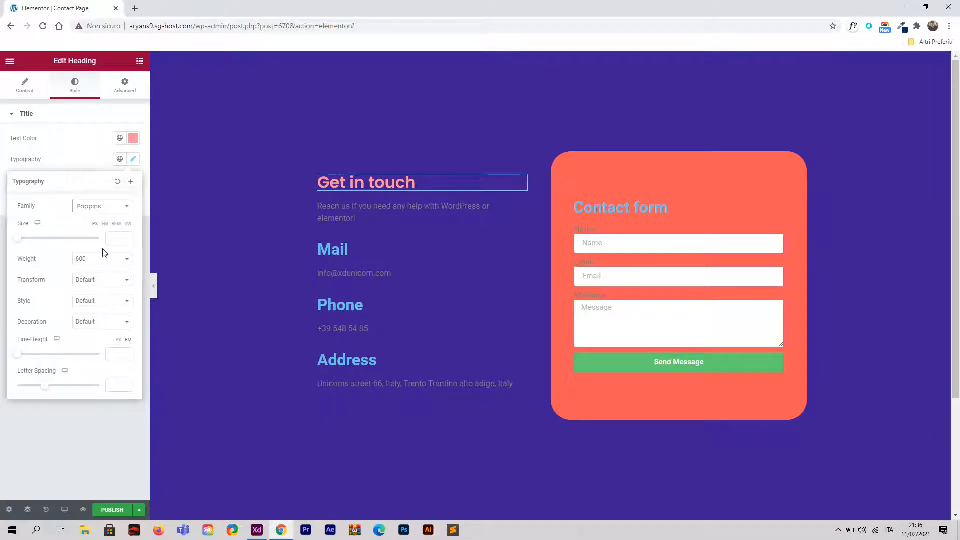
left_click(98, 281)
left_click(98, 282)
left_click(96, 264)
left_click(102, 324)
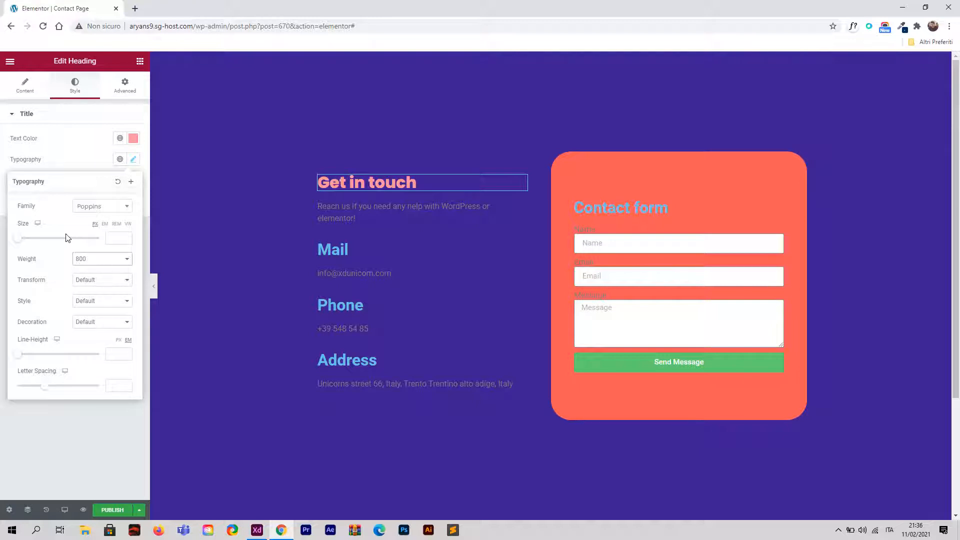
Step: Set the "Get in touch" heading's font size to 2.4 REM and its weight to 700
left_click(116, 224)
left_click_drag(21, 242, 40, 242)
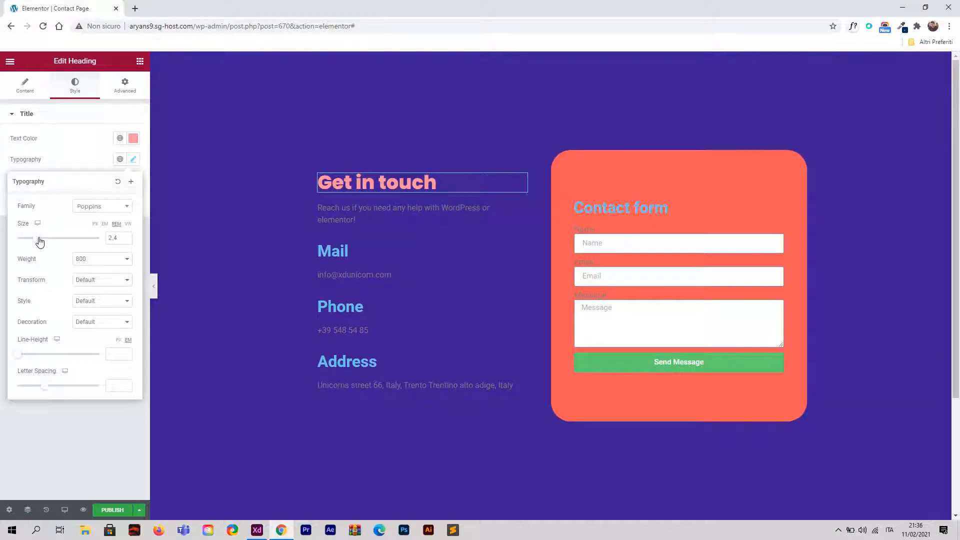
left_click(88, 260)
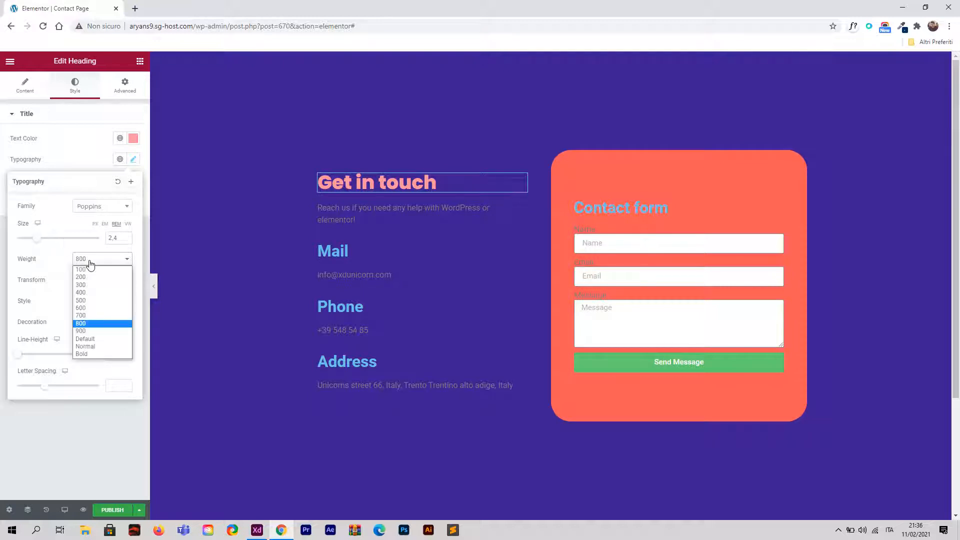
left_click(100, 316)
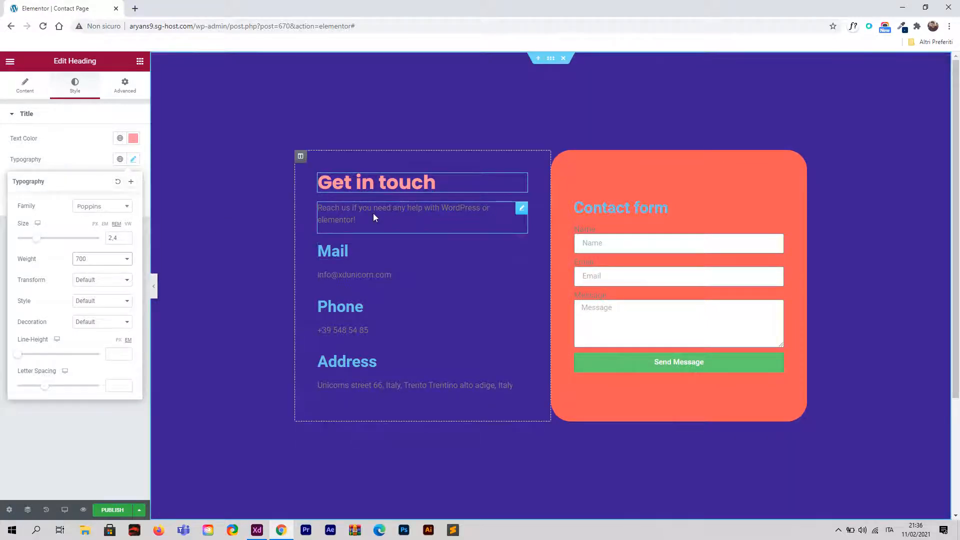
Step: Set the text colour of the "Reach us if you need any help" paragraph to white, #FFFFFF
left_click(522, 209)
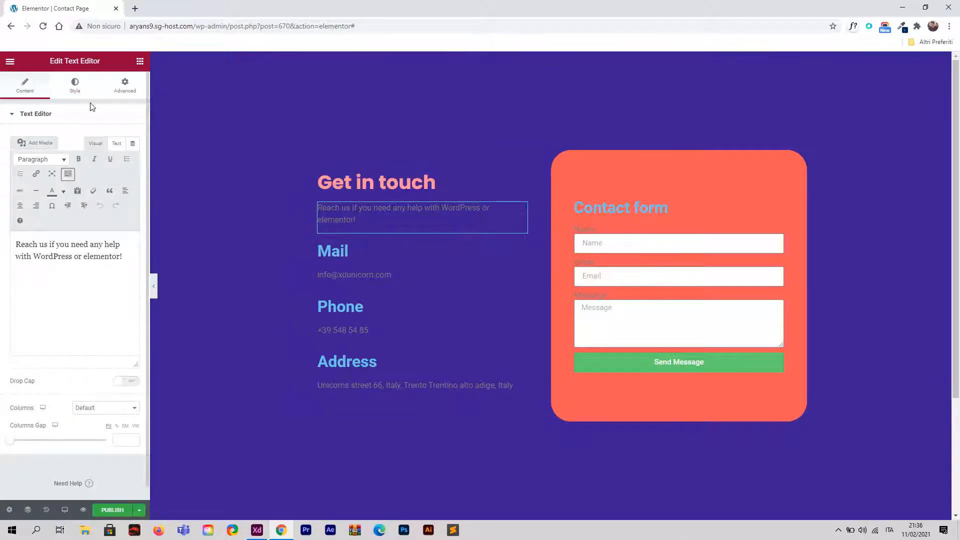
left_click(74, 86)
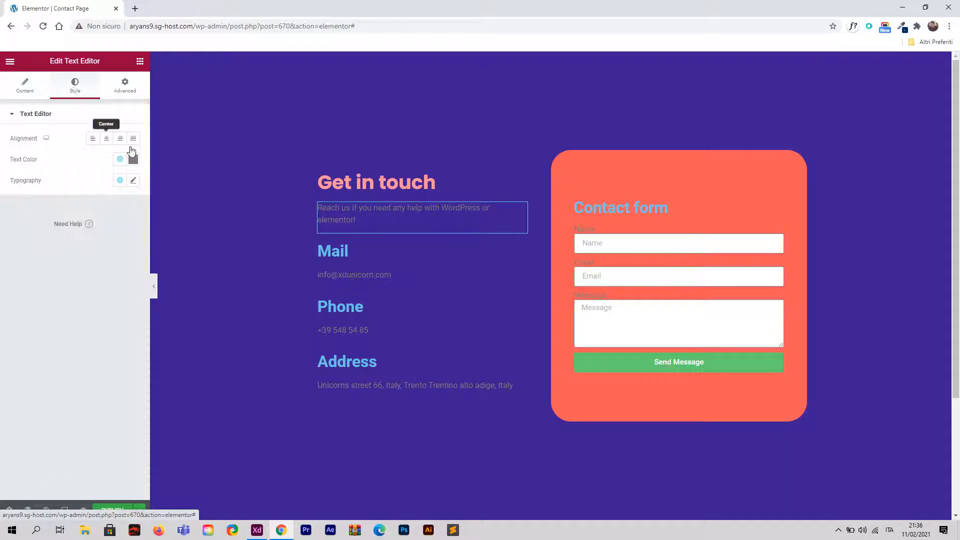
left_click(134, 161)
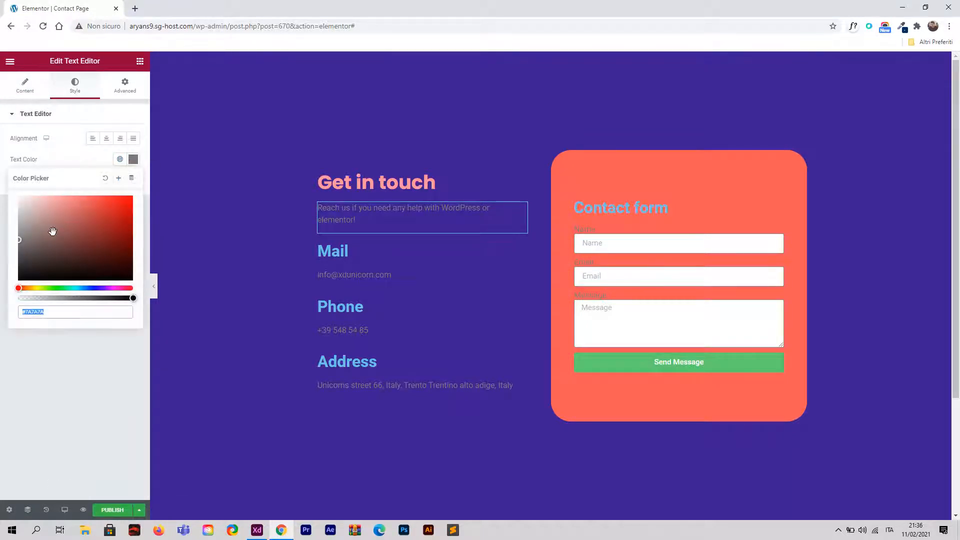
left_click_drag(52, 231, 1, 173)
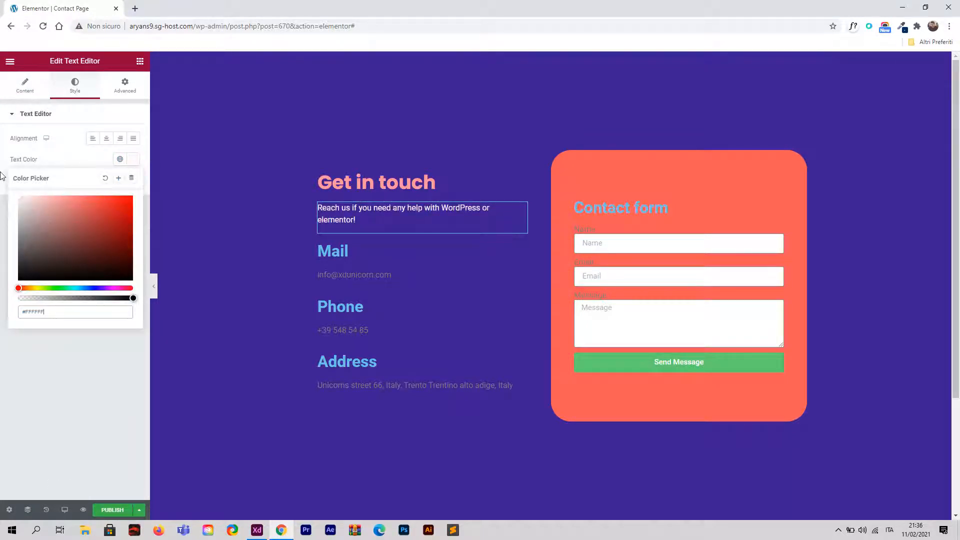
left_click(73, 124)
left_click(78, 124)
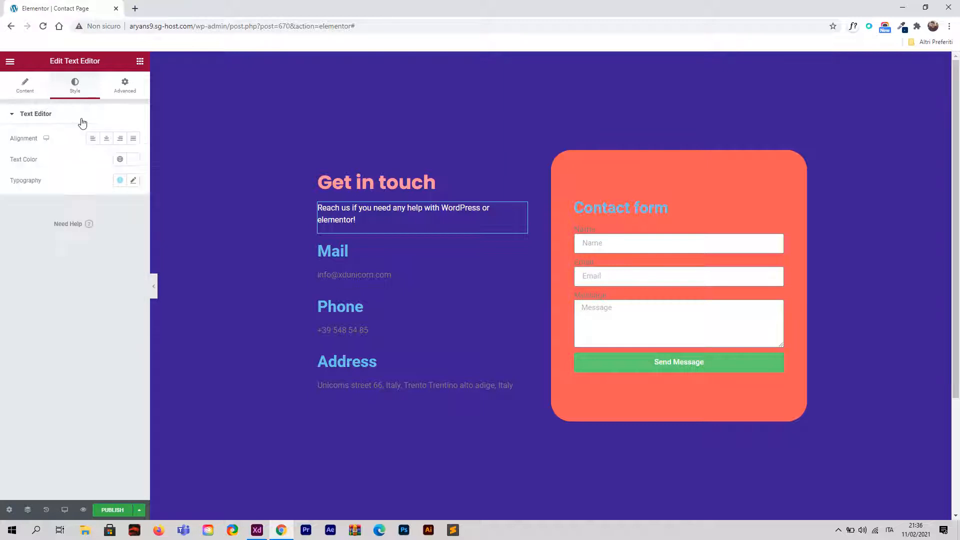
Step: Set the "Reach us" paragraph's font family to Poppins and its size to 1.2 REM
left_click(133, 180)
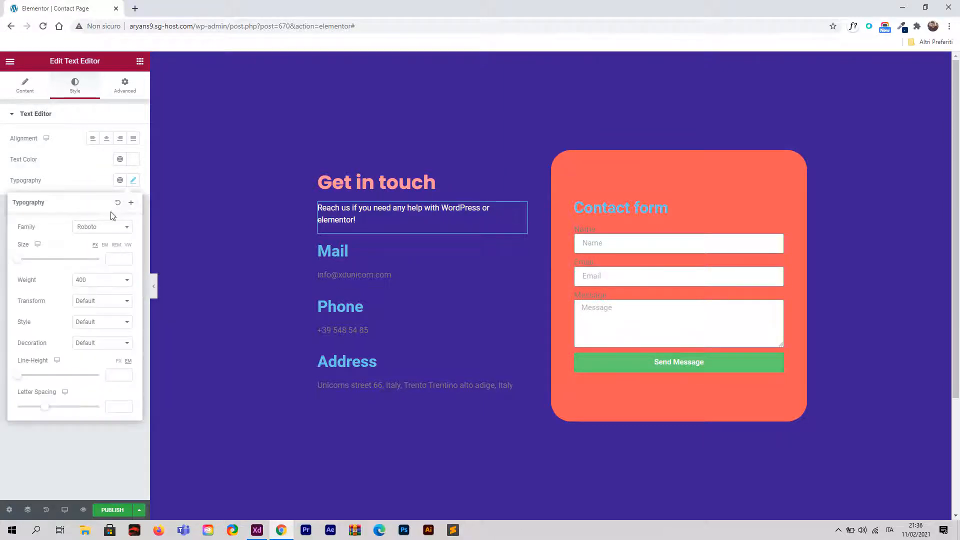
left_click(98, 227)
type("popp")
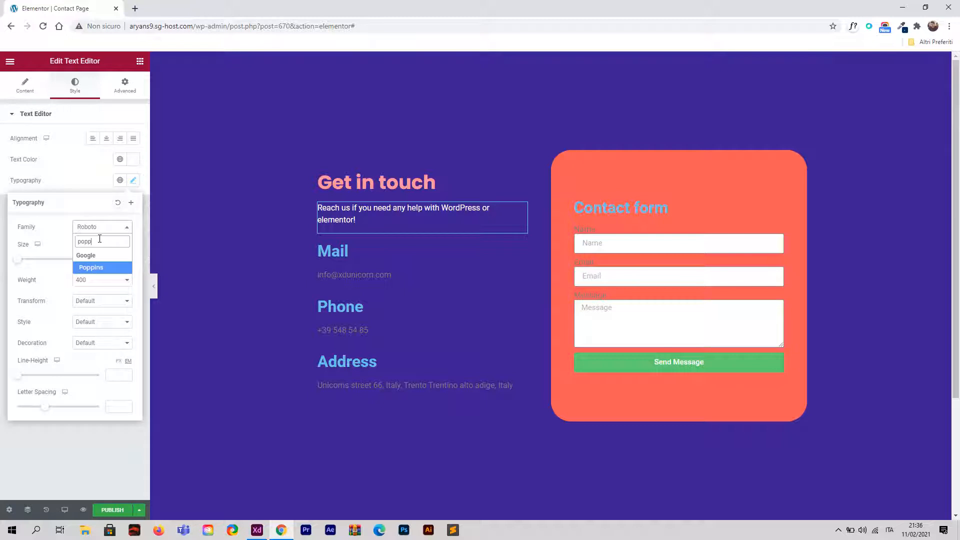
key("Return")
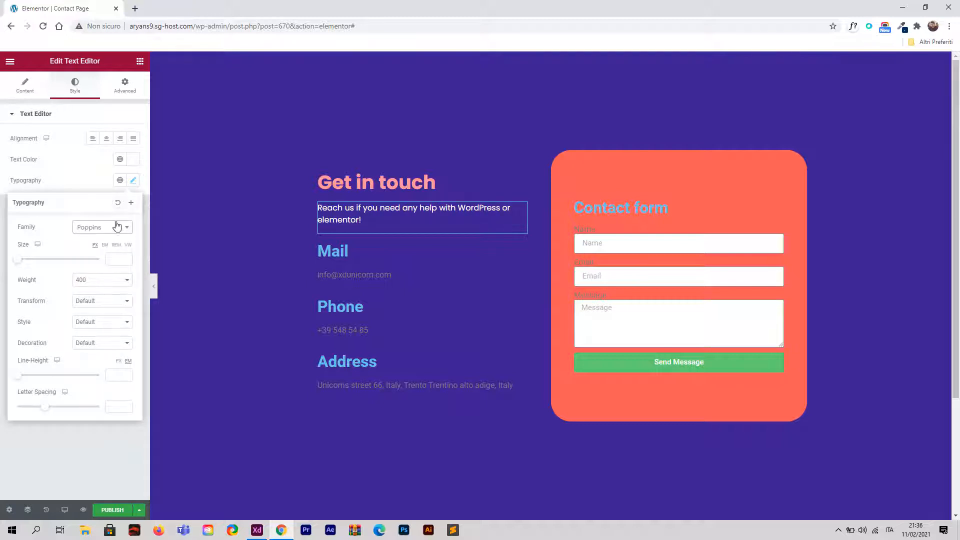
left_click(84, 178)
left_click(134, 185)
left_click(116, 244)
left_click_drag(18, 260, 28, 264)
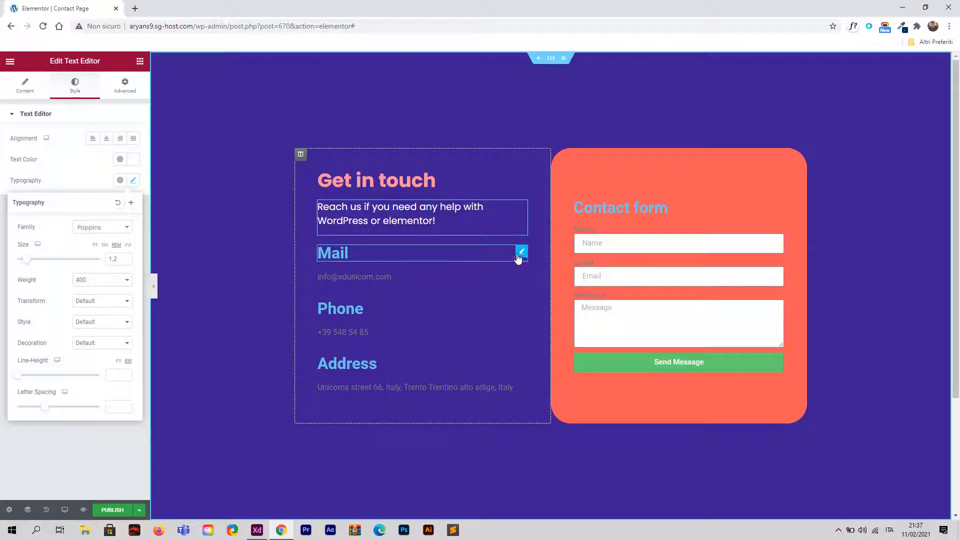
Step: Open the "Mail" heading for editing and check its styling in the Adobe XD mockup before returning to Elementor
left_click(520, 253)
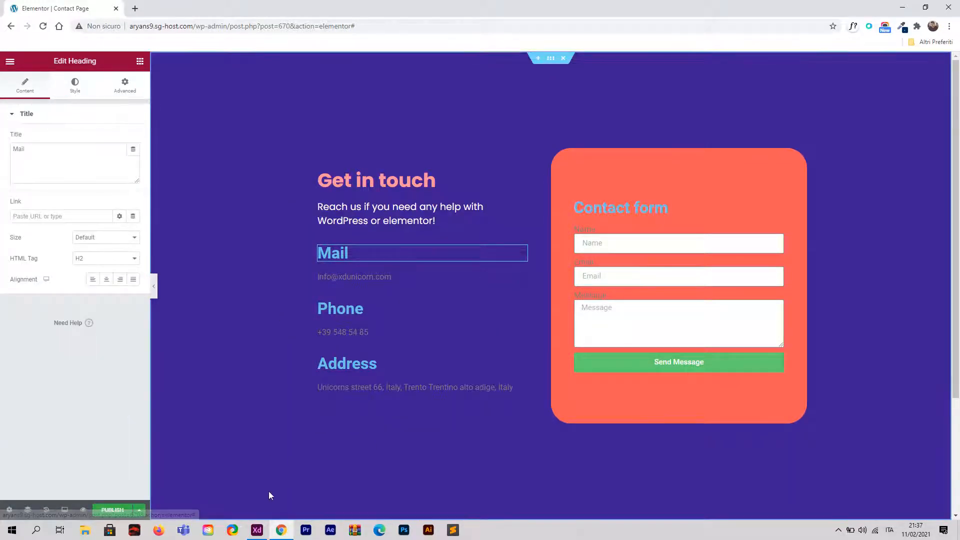
left_click(258, 532)
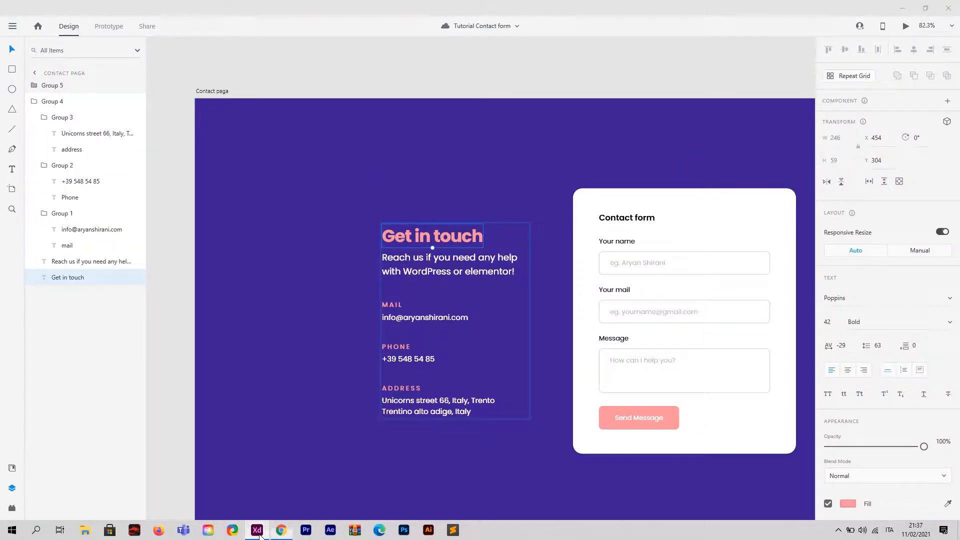
left_click(281, 531)
left_click(356, 256)
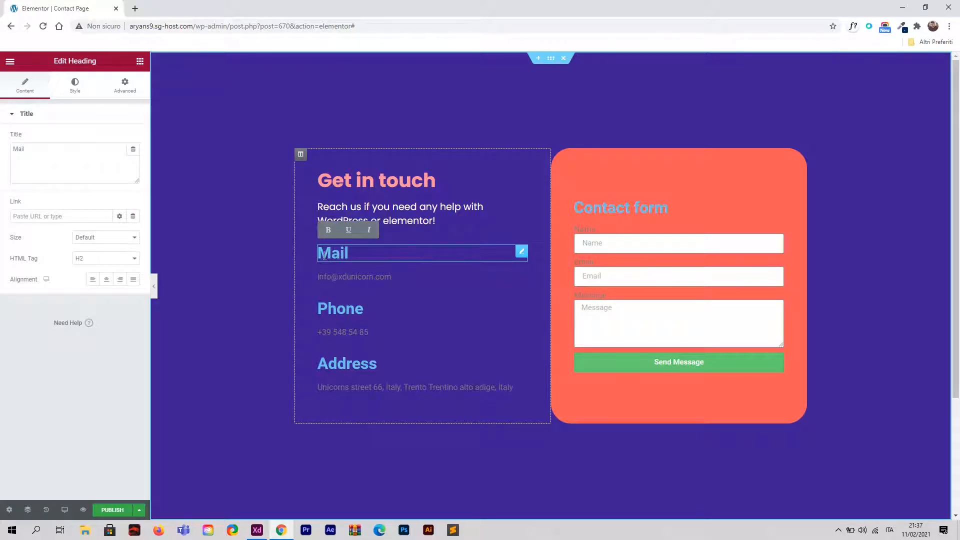
left_click(341, 253)
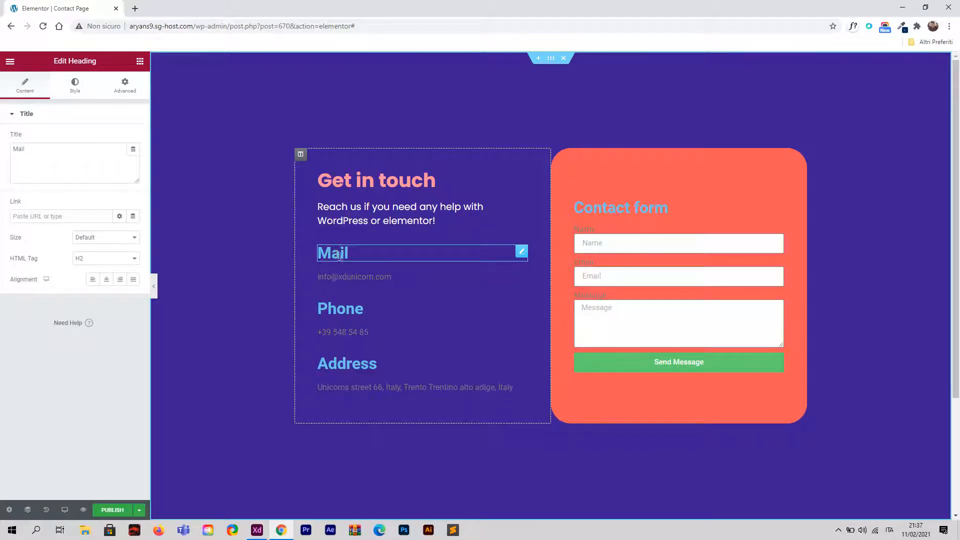
Step: Set the "Mail" heading's text colour to white
left_click(75, 86)
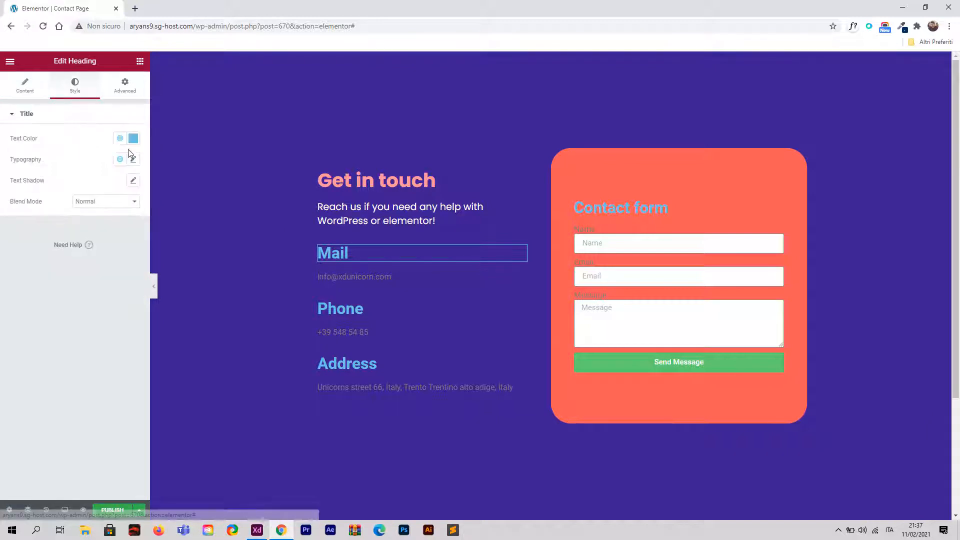
left_click(133, 138)
type("#FFFFFF")
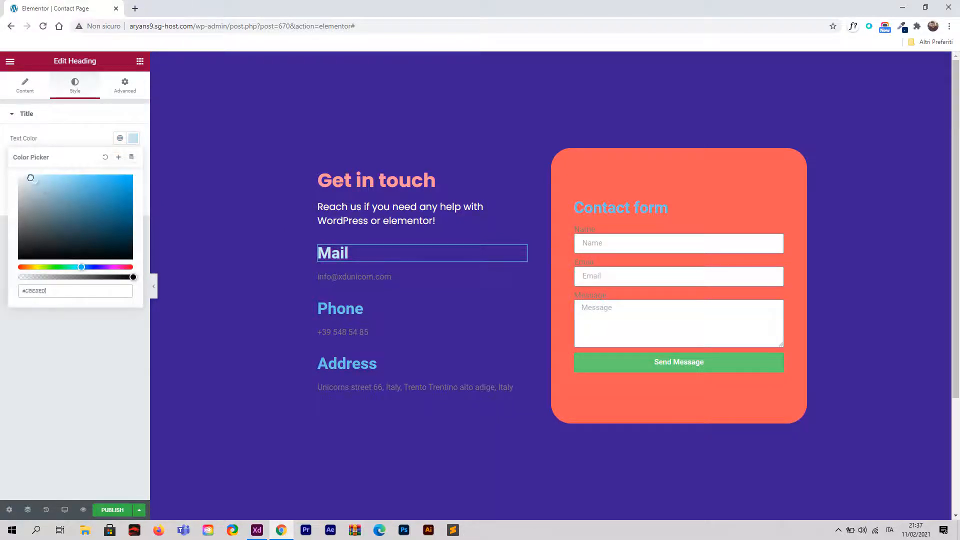
left_click(86, 136)
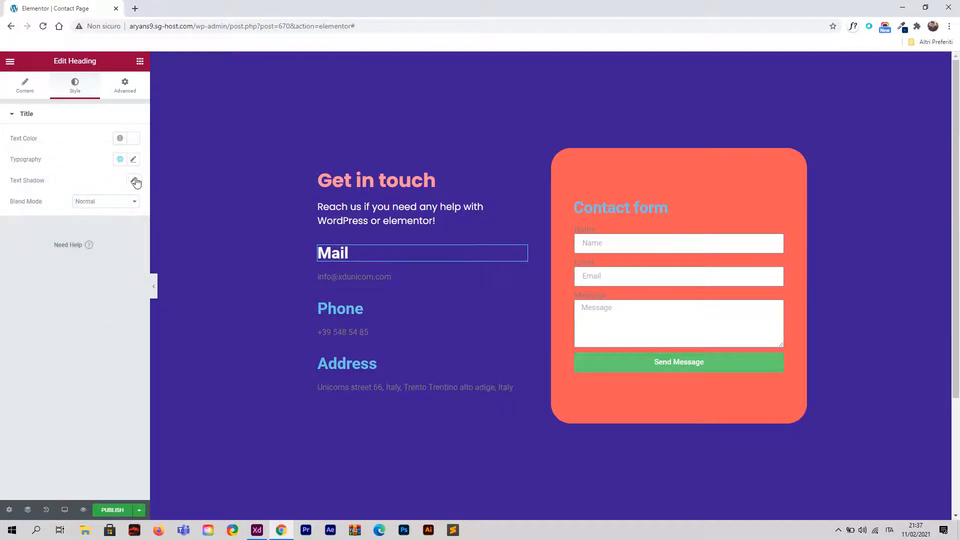
Step: Set the "Mail" heading's font size to 1.4 REM and transform its text to uppercase
left_click(134, 160)
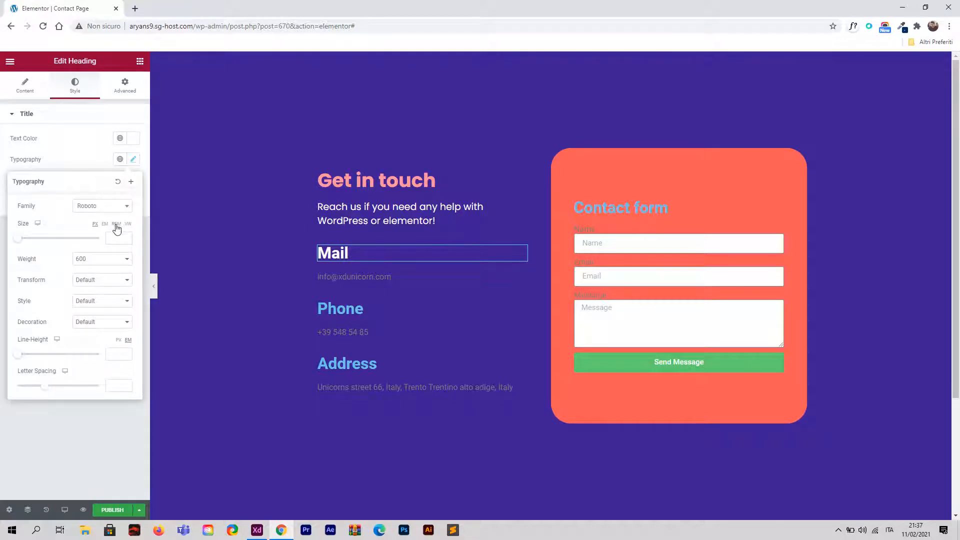
left_click_drag(20, 244, 30, 245)
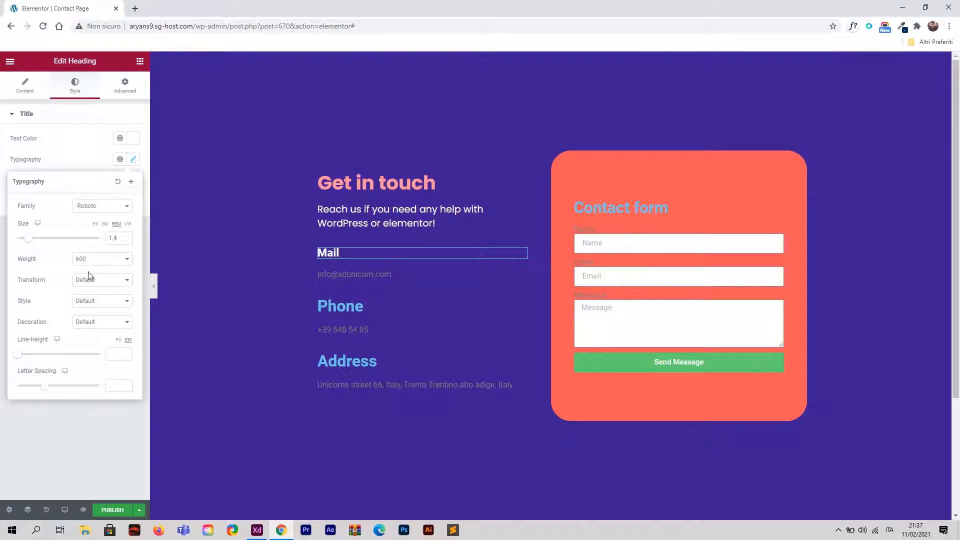
left_click(97, 280)
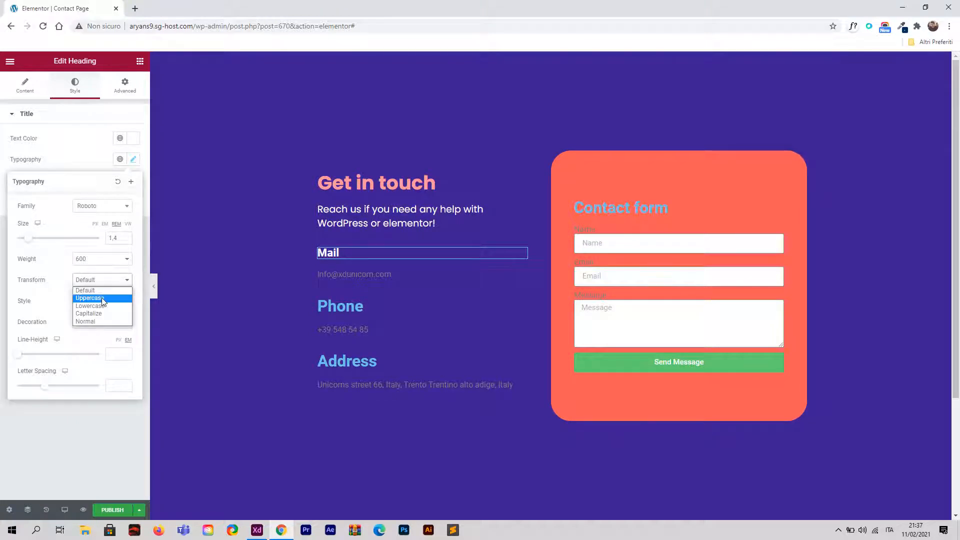
left_click(99, 298)
Step: Set the "Mail" heading's font weight to 400 and its family to Poppins
left_click(98, 266)
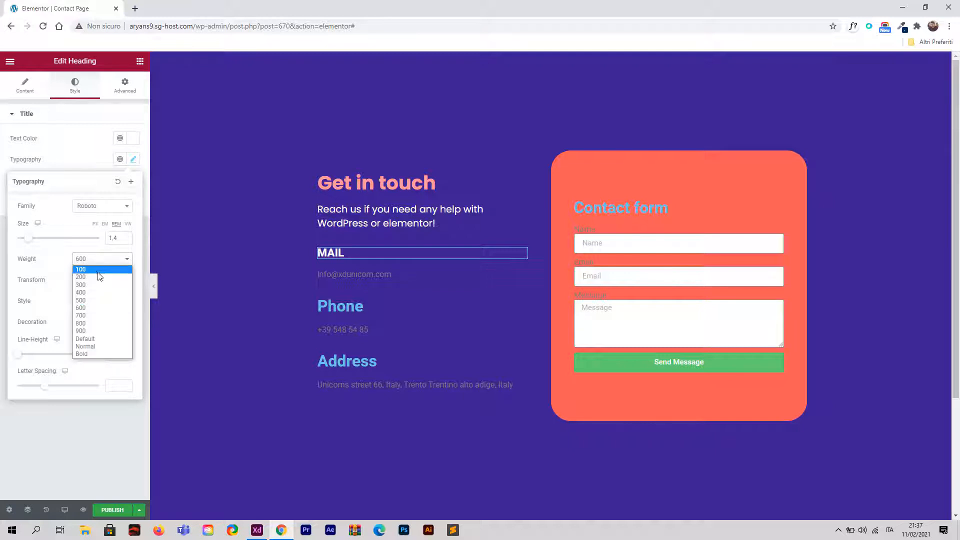
left_click(101, 285)
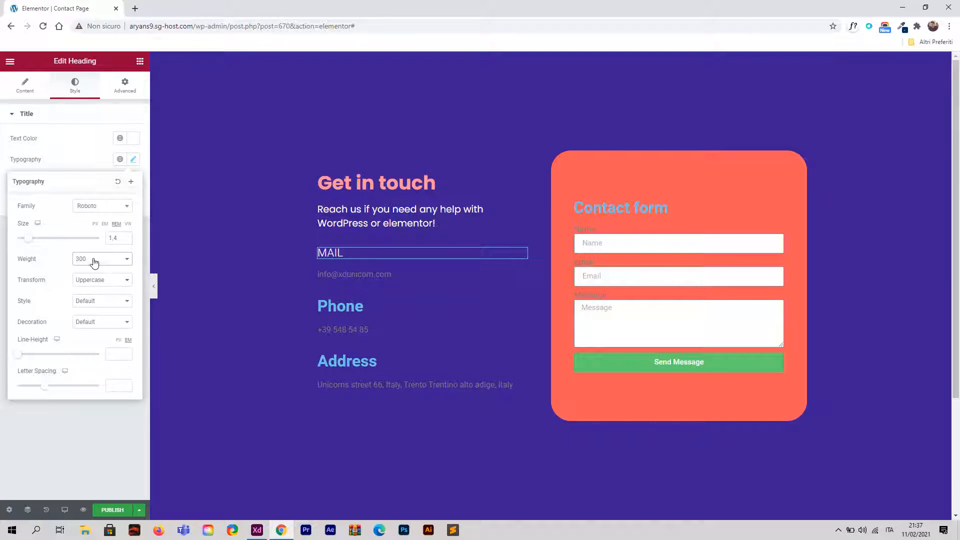
left_click(96, 259)
left_click(106, 294)
left_click(100, 208)
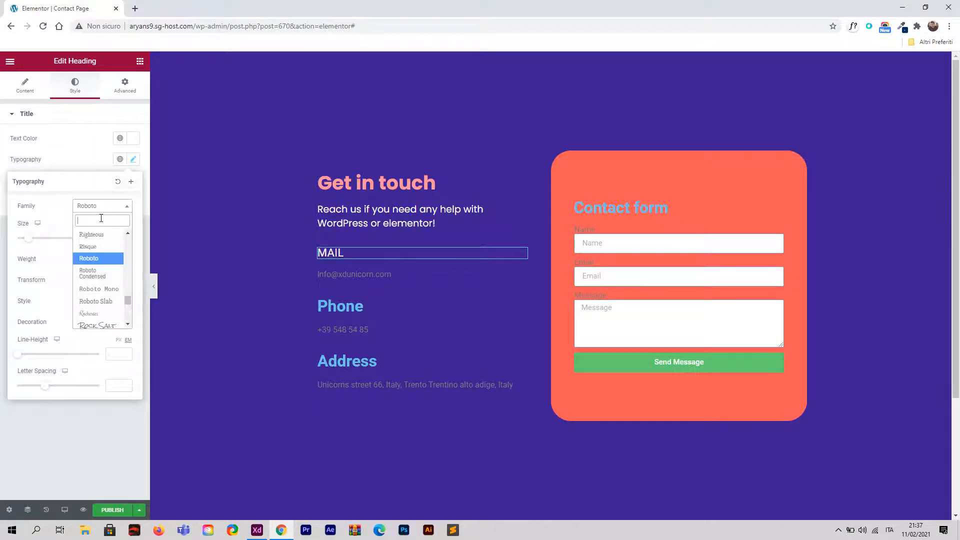
type("poppins")
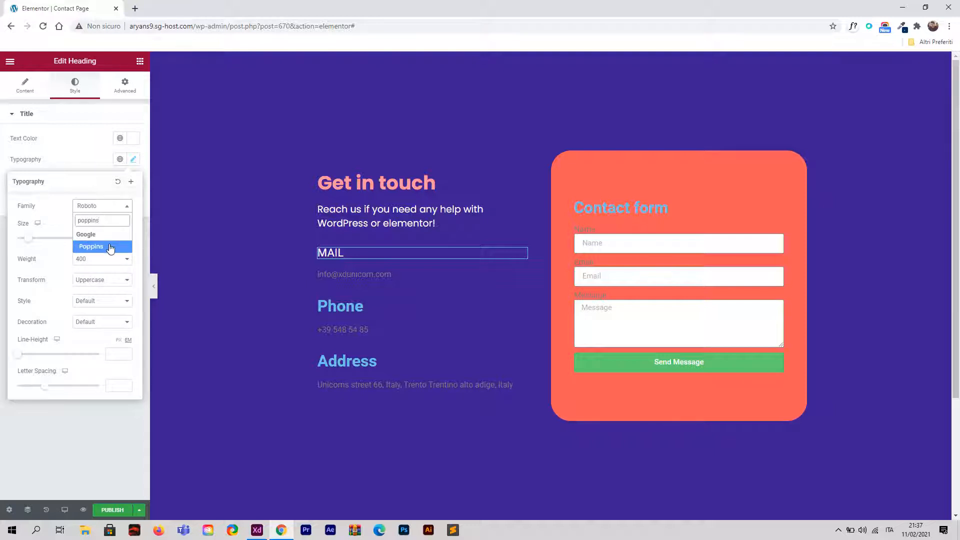
left_click(109, 245)
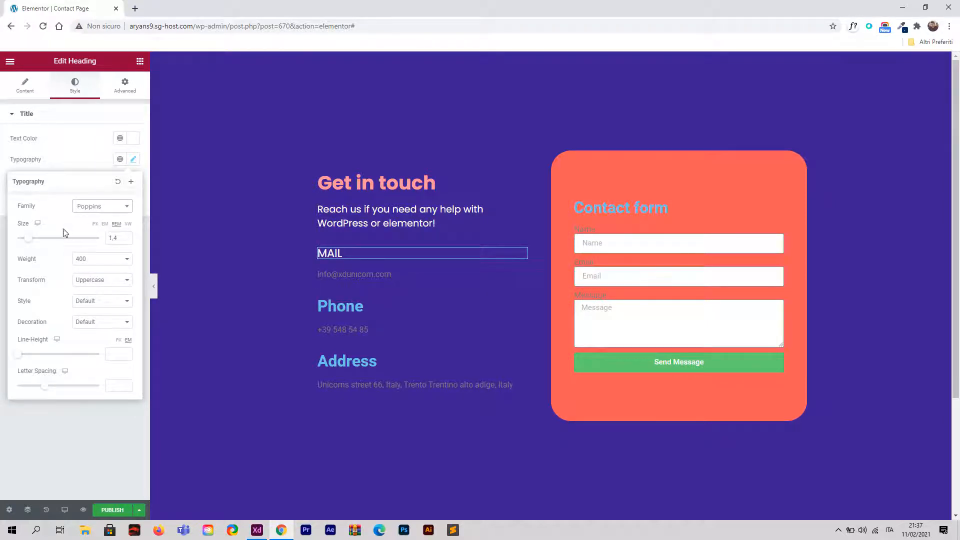
Step: Set the "Mail" heading's letter spacing to 1.9 and reduce its font size to 1.1 REM
left_click_drag(29, 242, 27, 243)
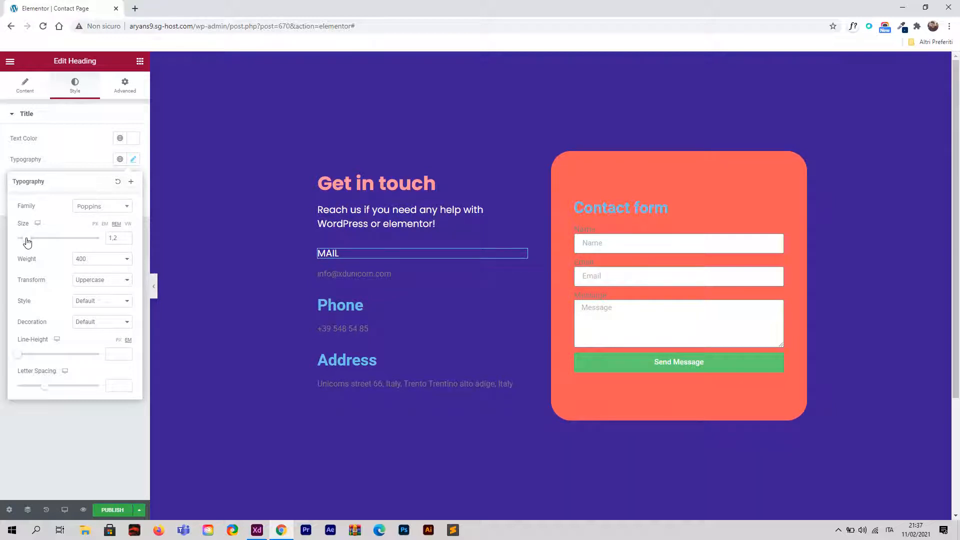
left_click_drag(27, 242, 28, 242)
left_click_drag(48, 387, 58, 389)
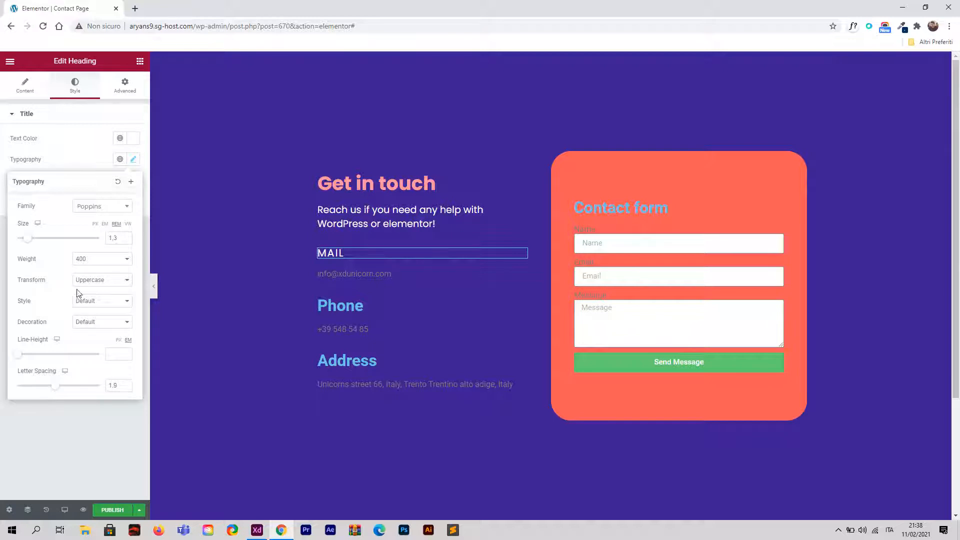
left_click(126, 240)
left_click(126, 240)
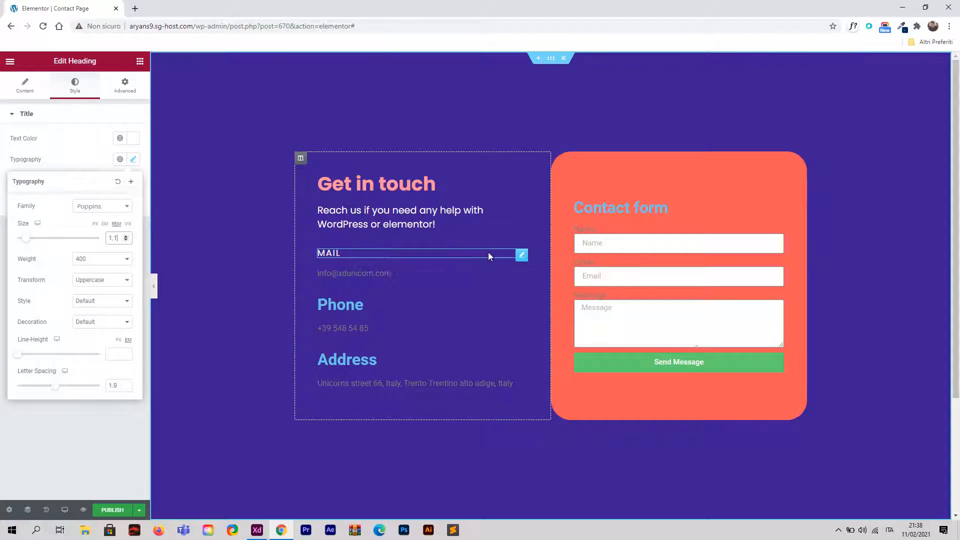
Step: Copy the "Mail" heading's style onto the "Phone" and "Address" headings
right_click(520, 258)
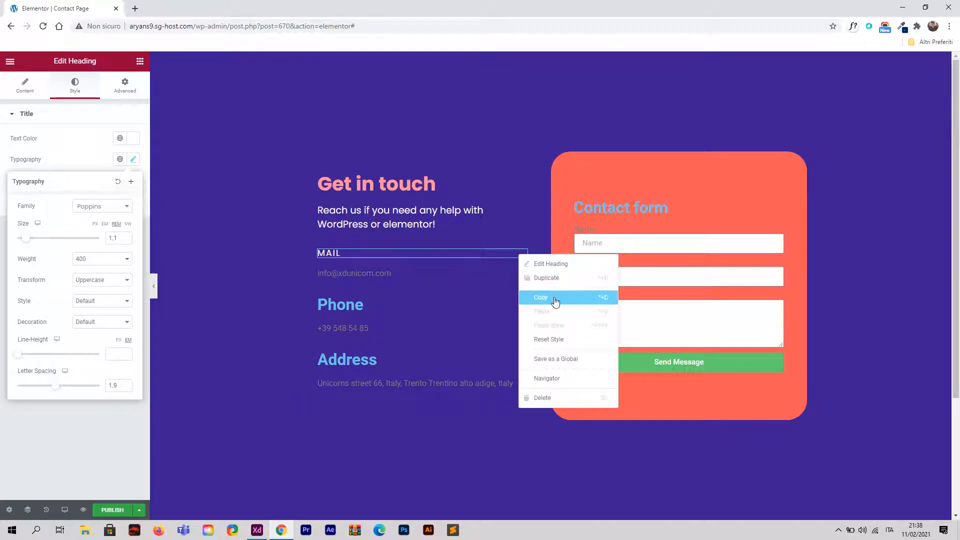
left_click(554, 297)
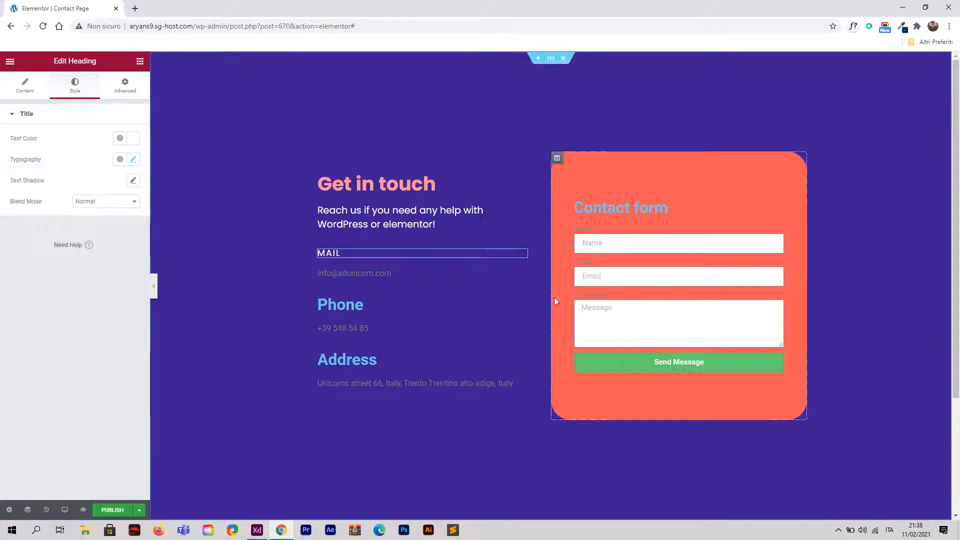
right_click(354, 307)
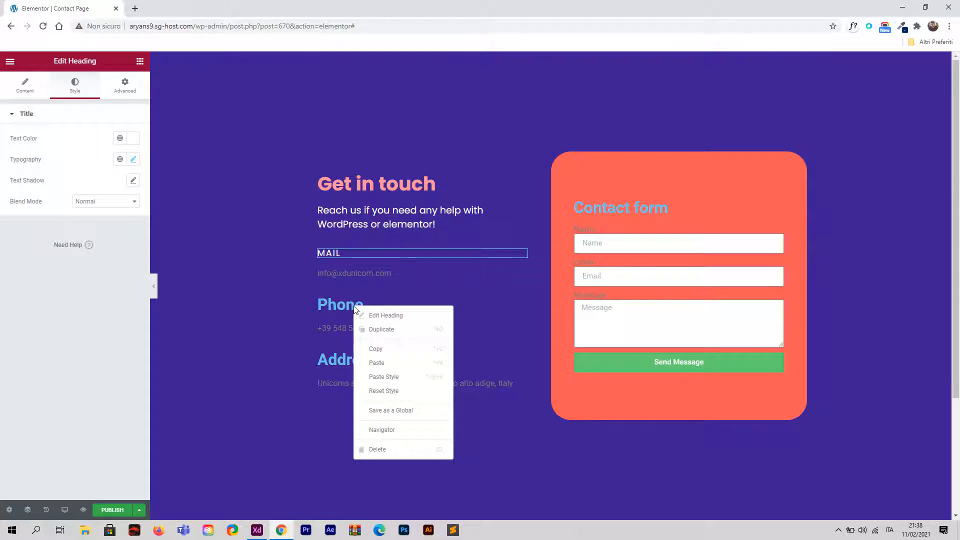
left_click(395, 380)
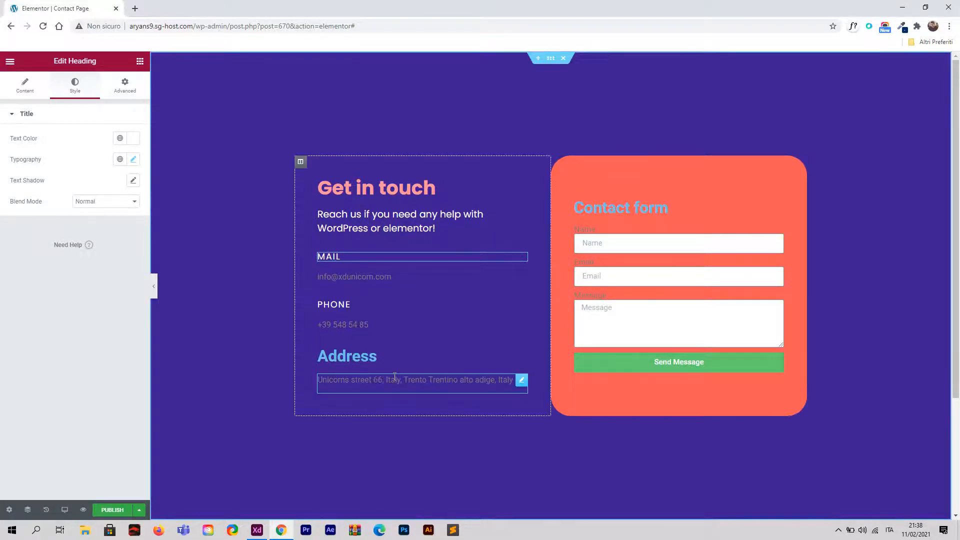
right_click(359, 360)
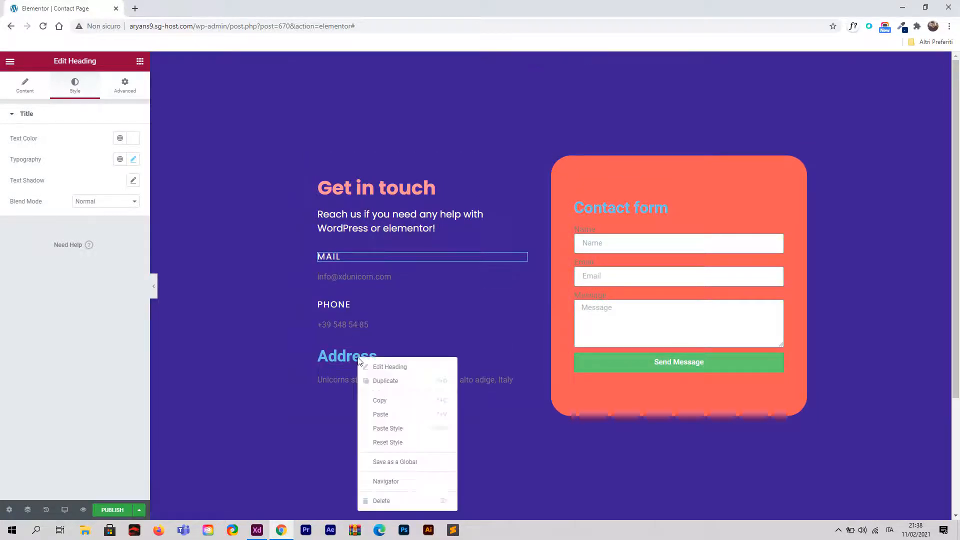
left_click(400, 428)
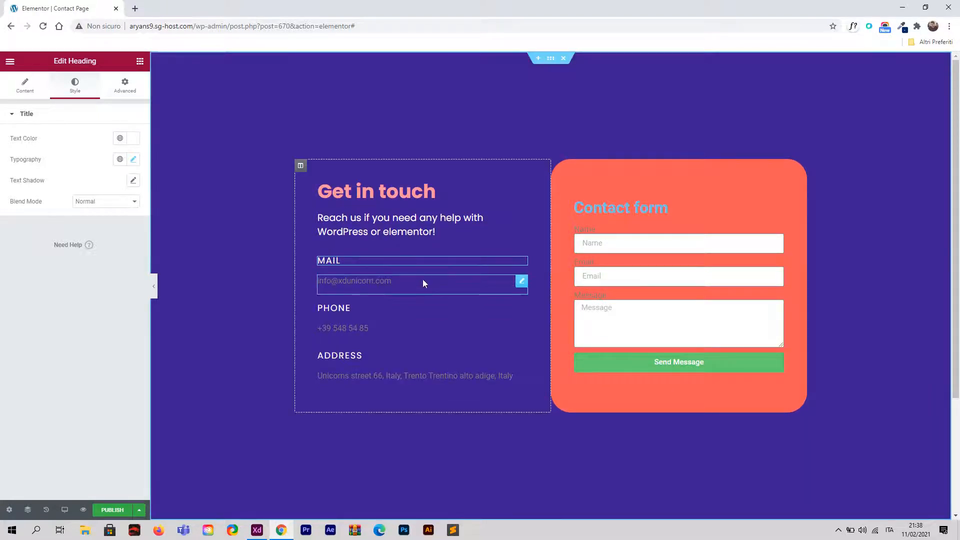
Step: Check the label colours in the Adobe XD mockup, return to Elementor and copy the "Get in touch" heading's colour code
left_click(257, 532)
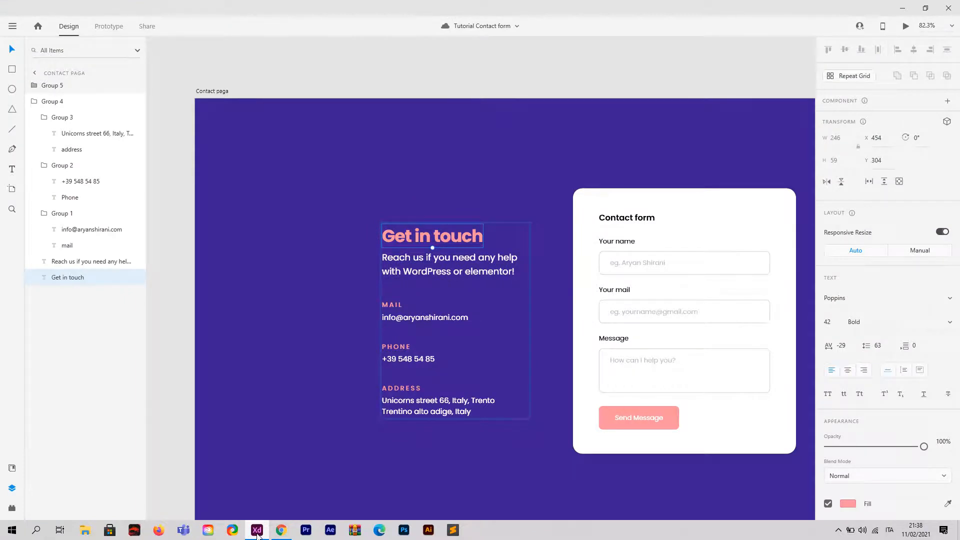
left_click(256, 532)
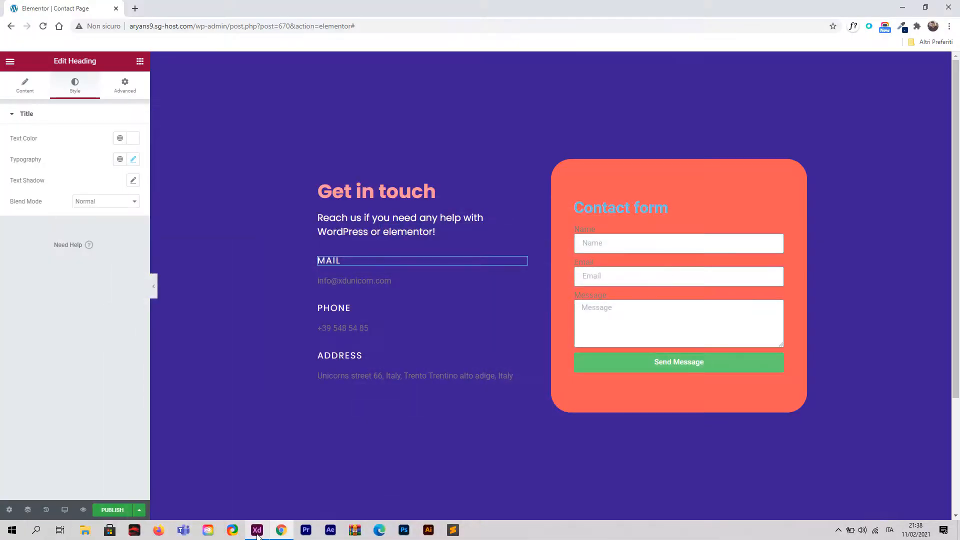
left_click(257, 532)
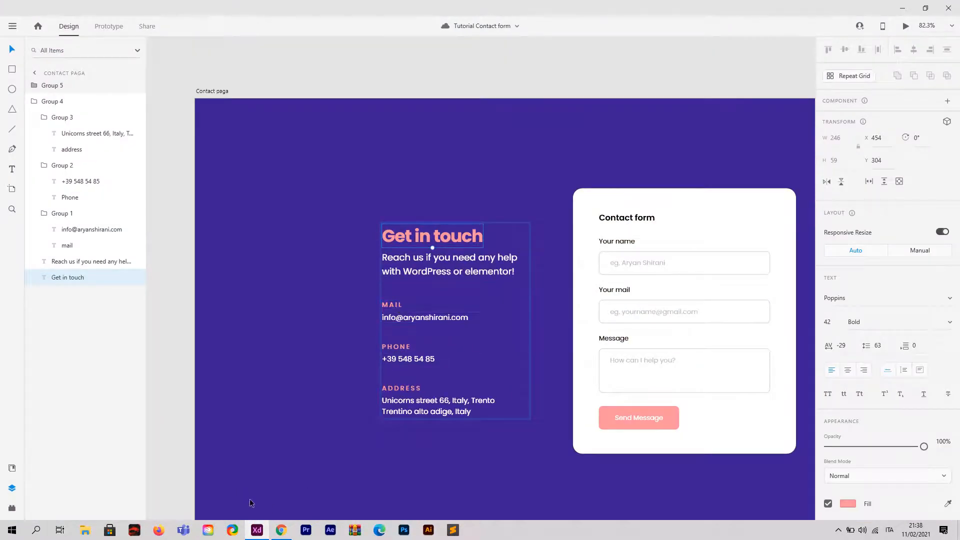
left_click(280, 531)
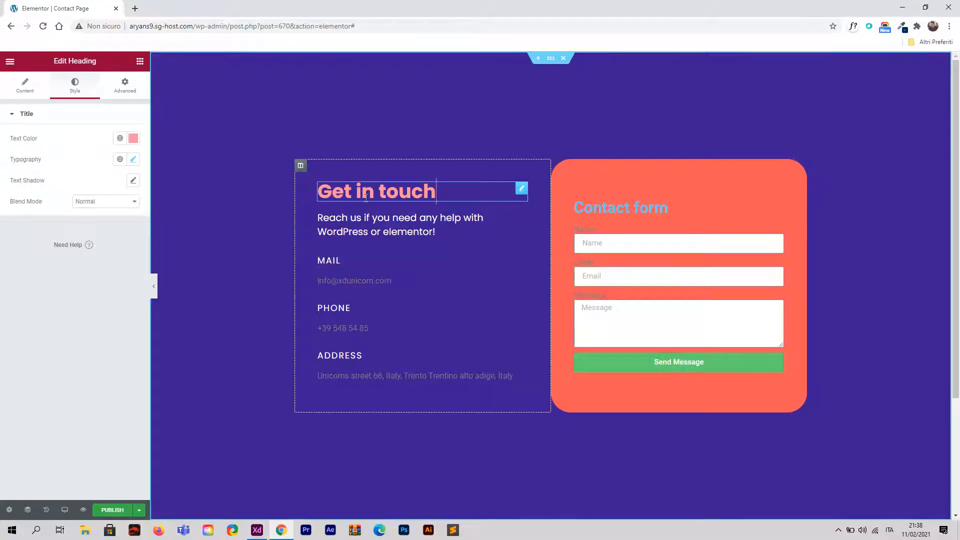
left_click(136, 140)
right_click(33, 291)
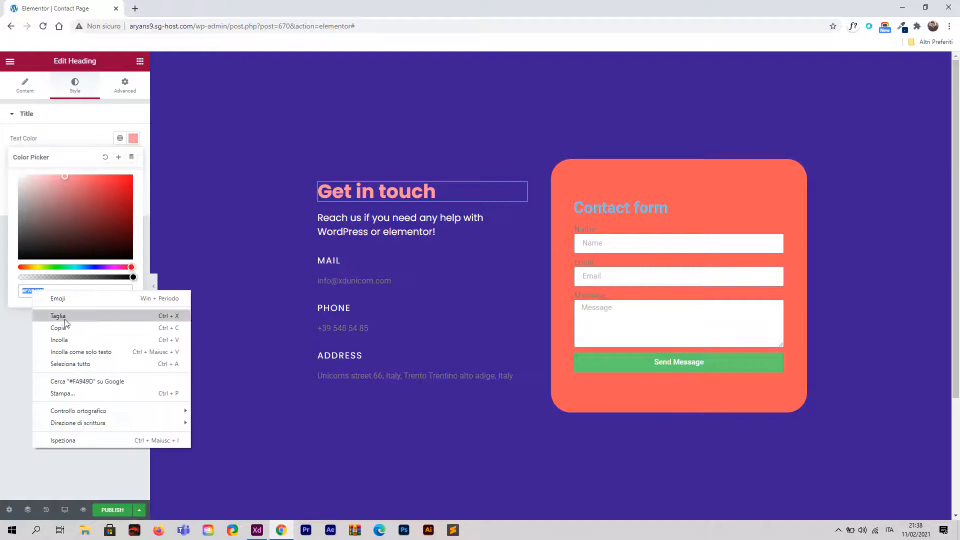
left_click(33, 325)
Step: Set the "Mail" heading's text colour to #FA949D
left_click(348, 262)
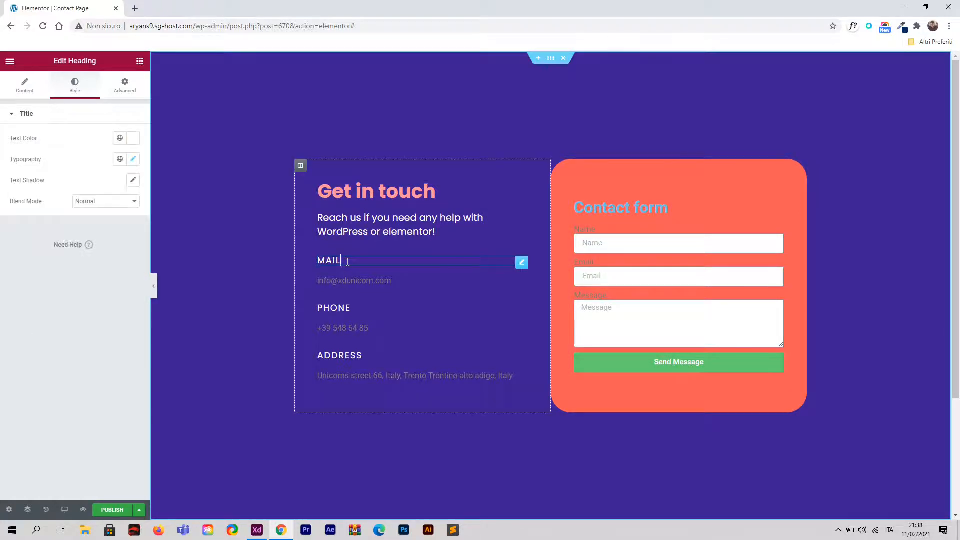
left_click(133, 138)
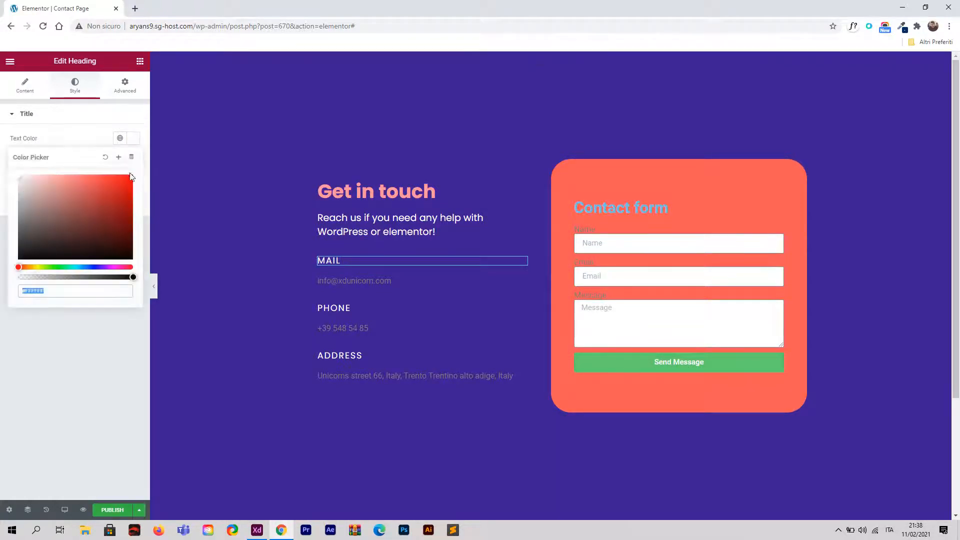
right_click(59, 290)
left_click(94, 343)
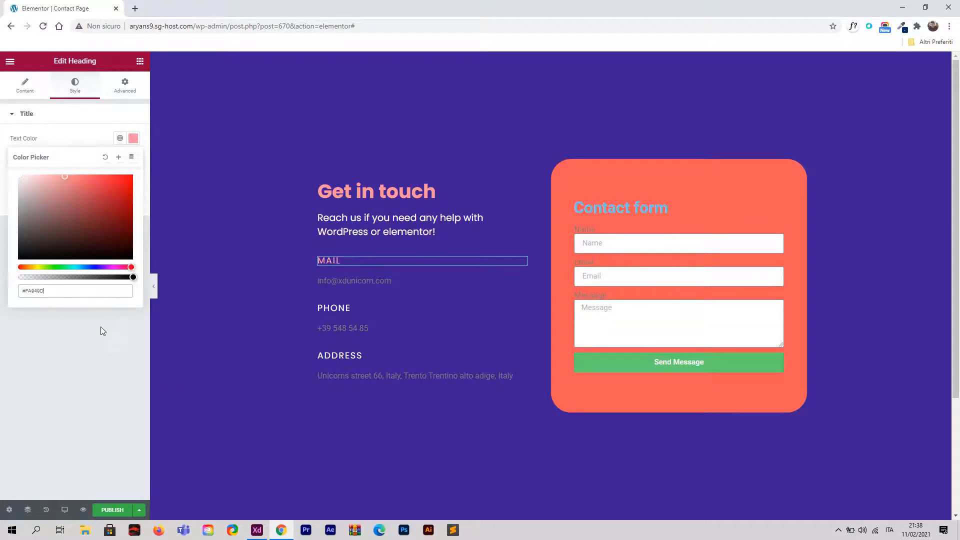
left_click(78, 143)
Step: Reduce the "Mail" heading's font size to 1 REM
left_click(133, 159)
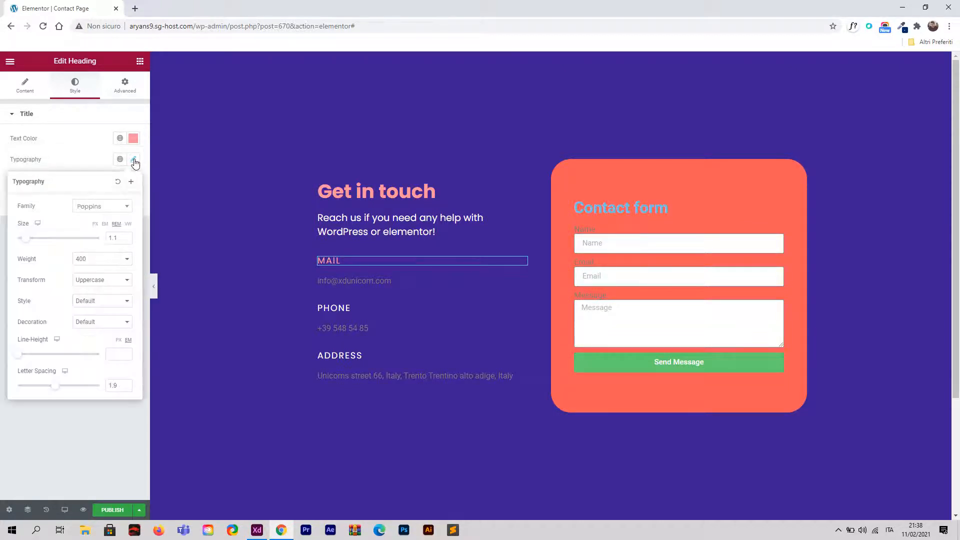
left_click(126, 240)
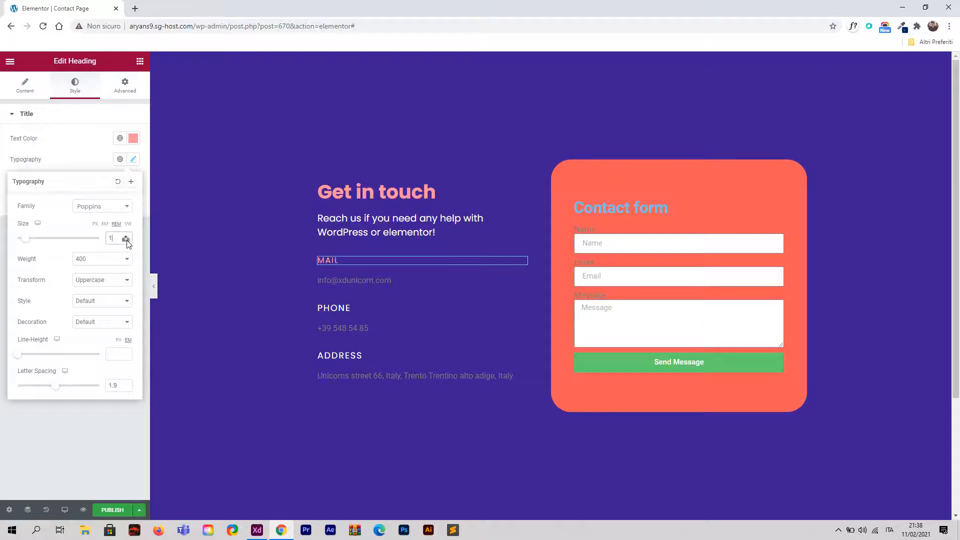
left_click(127, 240)
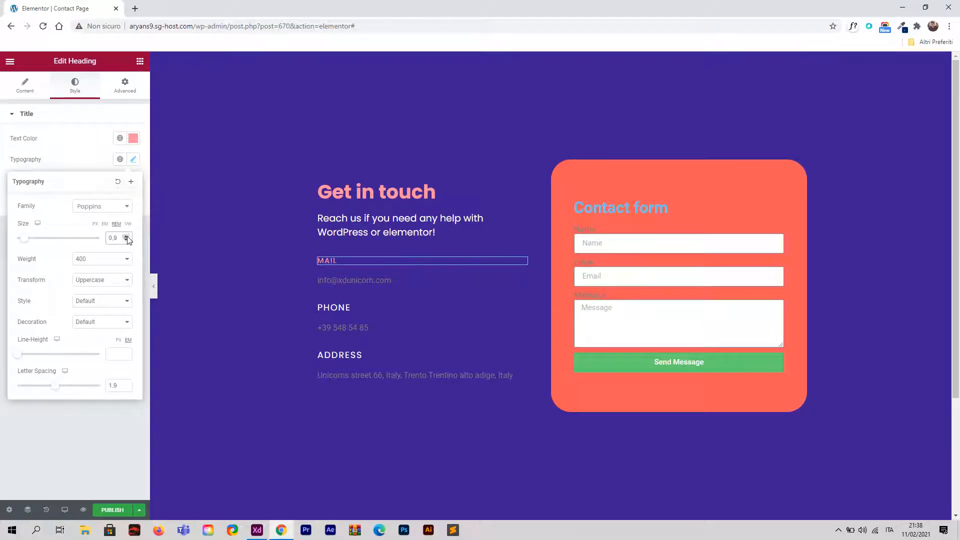
left_click(126, 236)
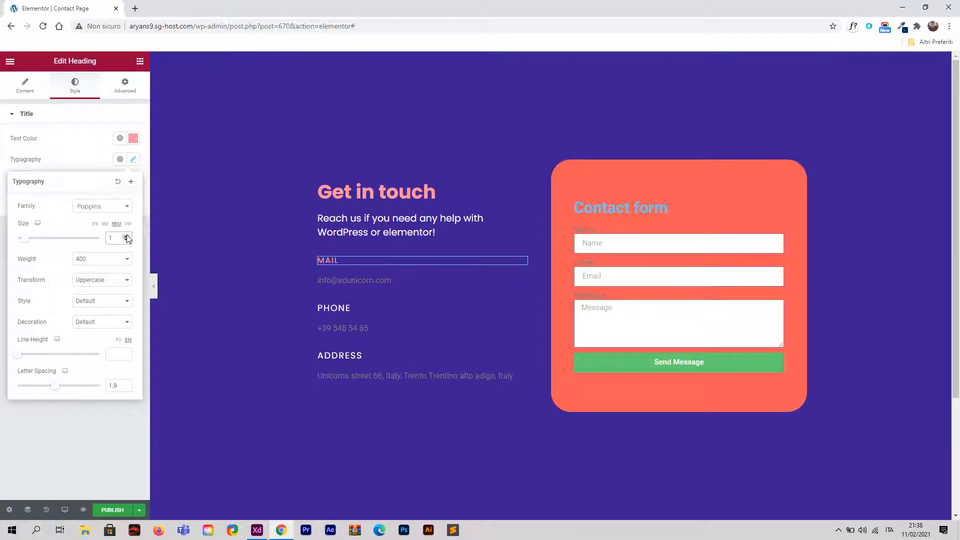
Step: Apply the "Mail" heading's updated pink style to the "Phone" and "Address" headings by copying and pasting its style
right_click(523, 265)
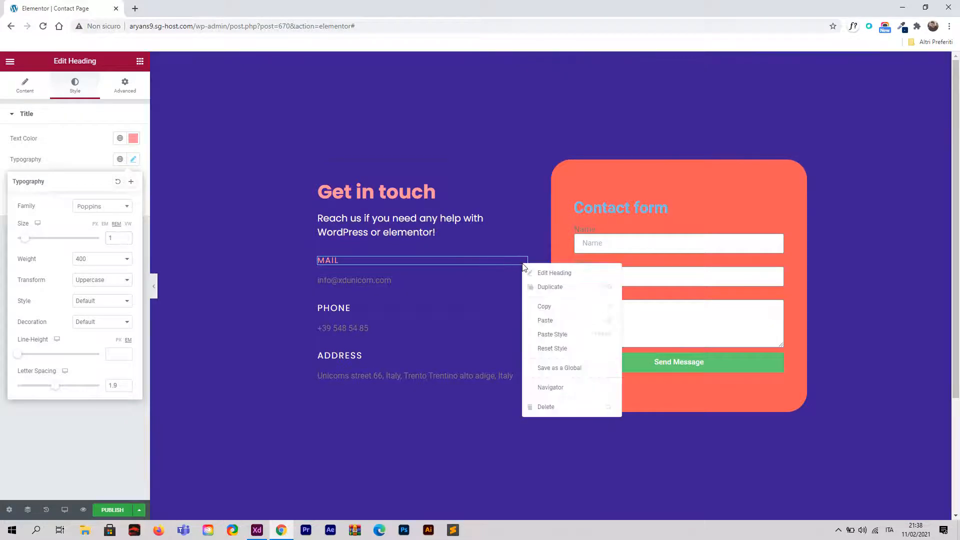
left_click(544, 307)
right_click(520, 315)
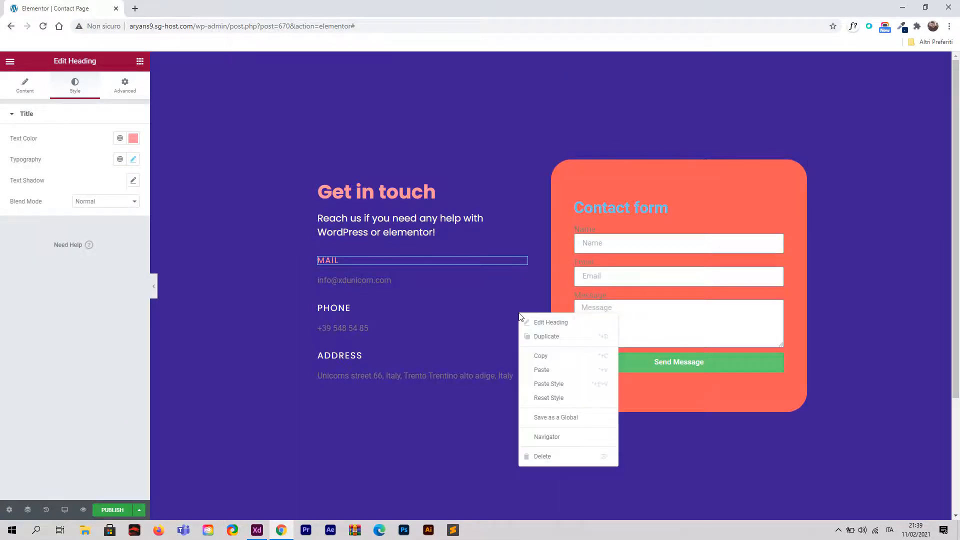
left_click(574, 385)
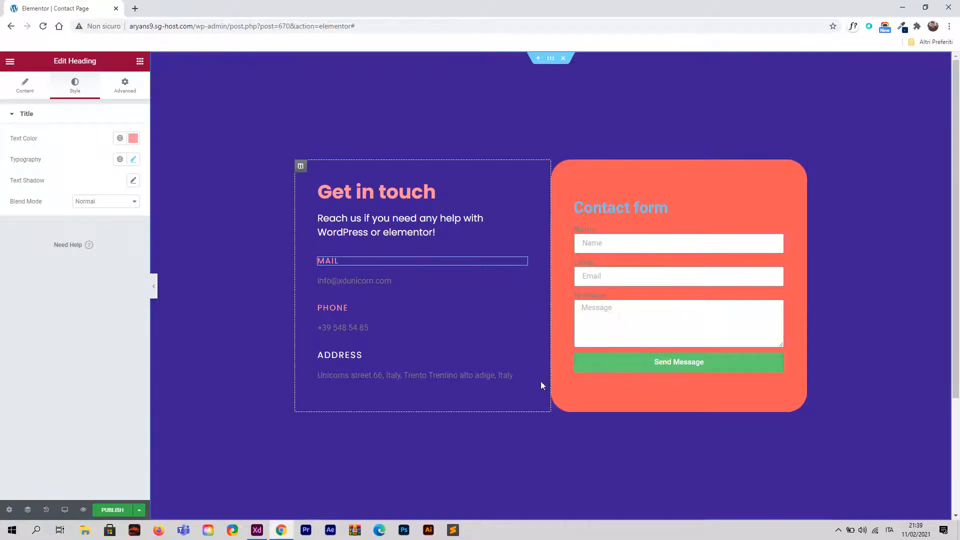
right_click(523, 362)
left_click(562, 429)
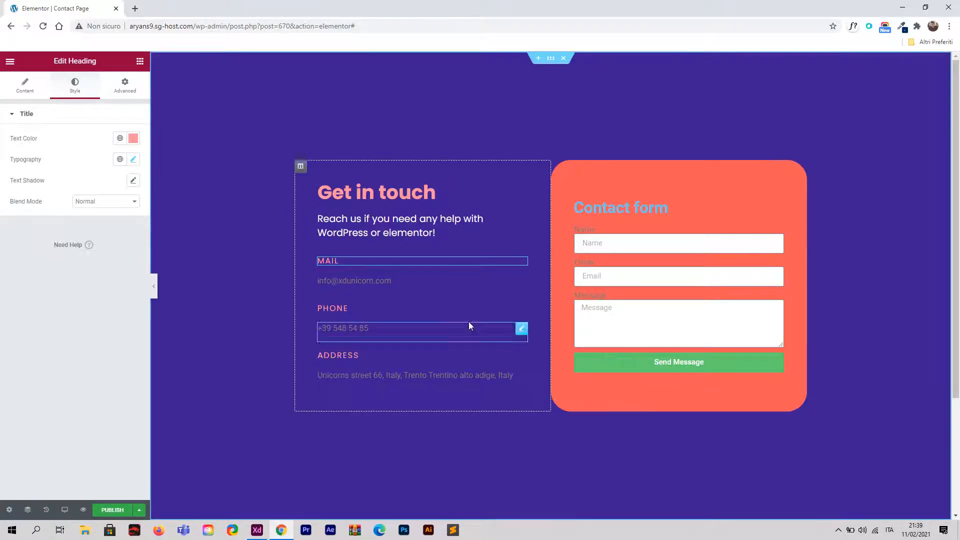
Step: Set the text colour of the e-mail address under the "Mail" heading to white, #FFFFFF
left_click(404, 283)
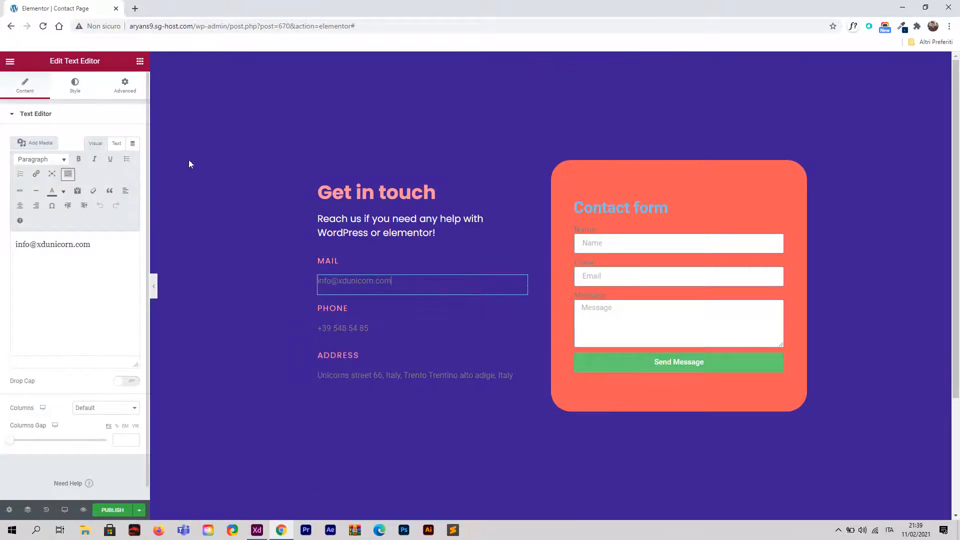
left_click(68, 93)
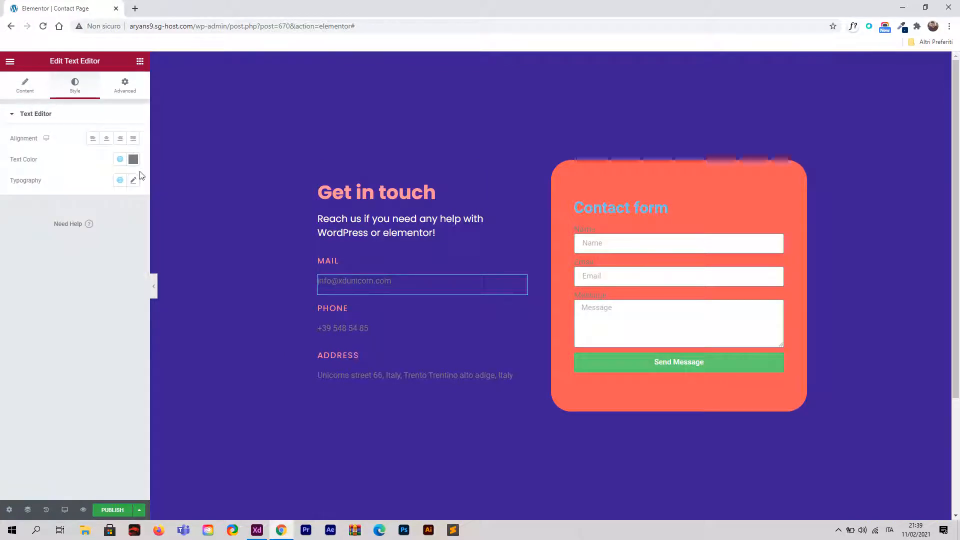
left_click(133, 160)
left_click_drag(73, 222, 19, 197)
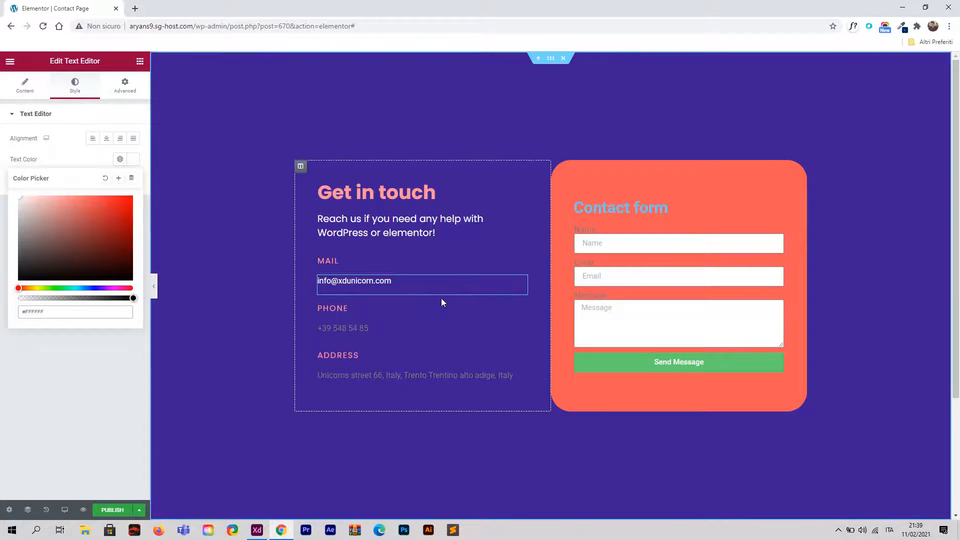
left_click(98, 161)
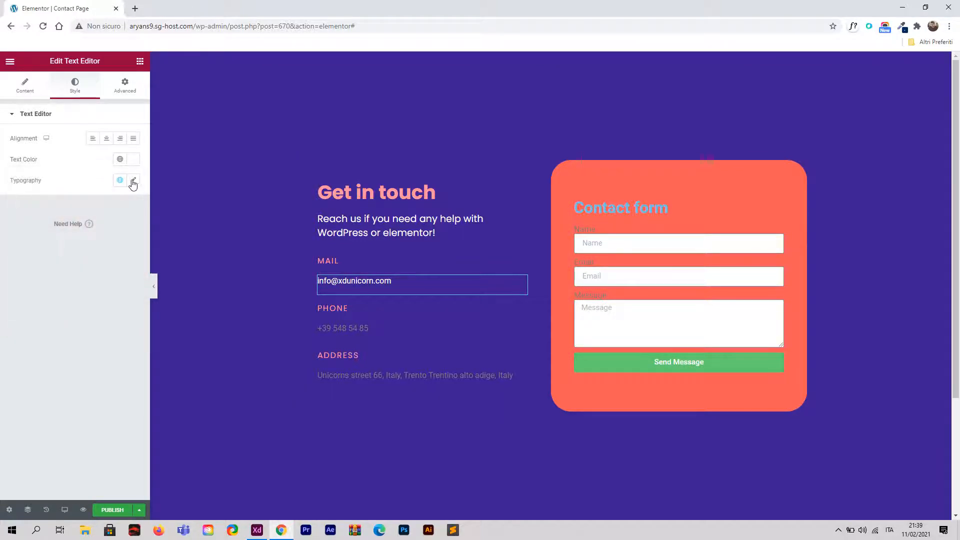
Step: Set the font size of the e-mail address text to 1.2 REM
left_click(133, 180)
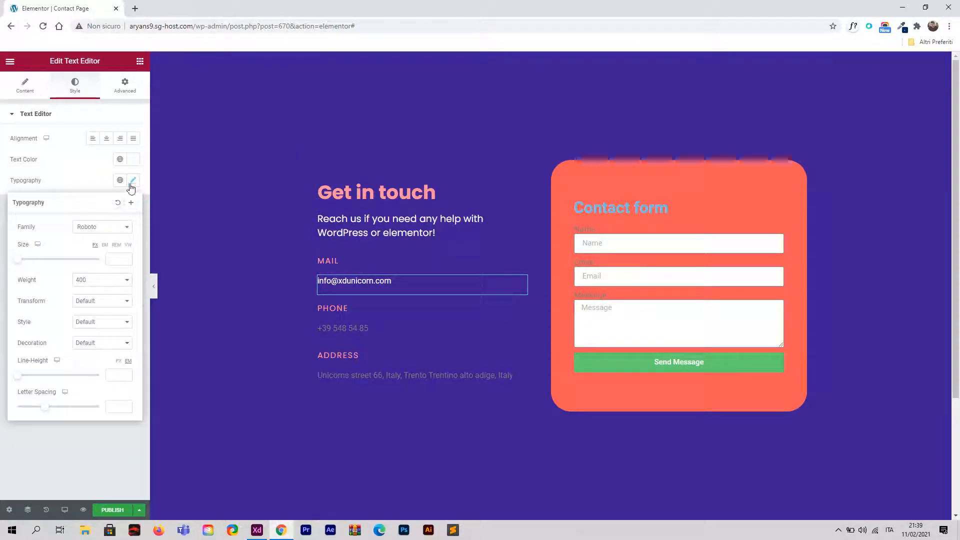
left_click(116, 245)
left_click(127, 258)
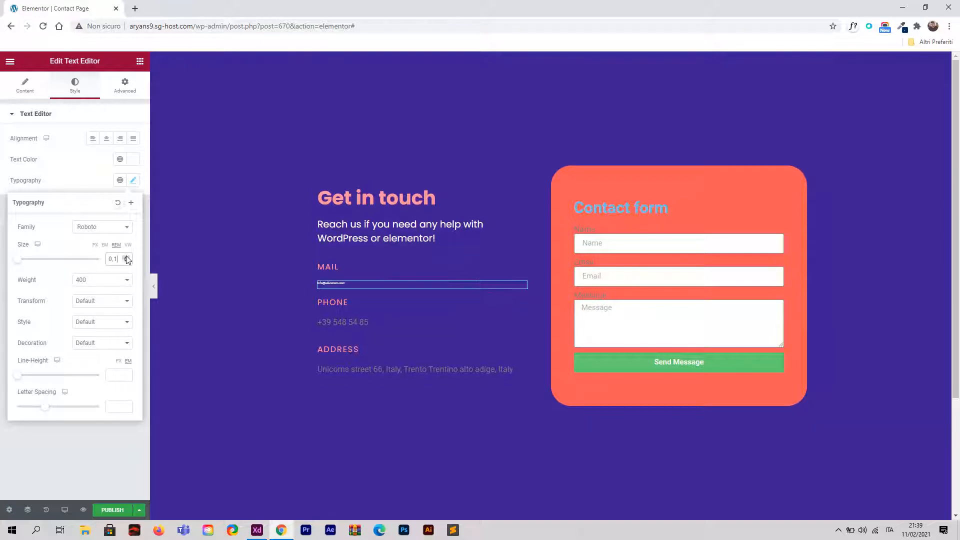
left_click(127, 258)
left_click(127, 259)
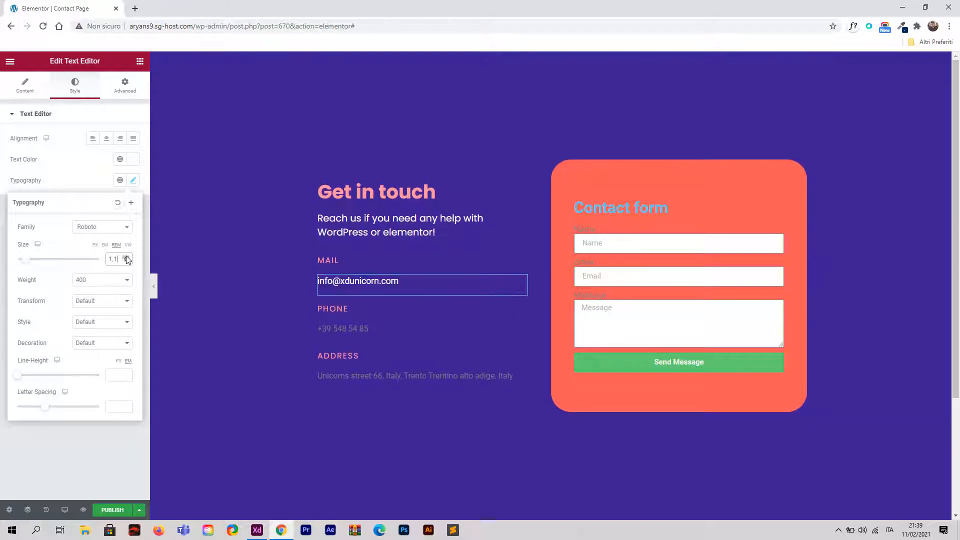
left_click(127, 258)
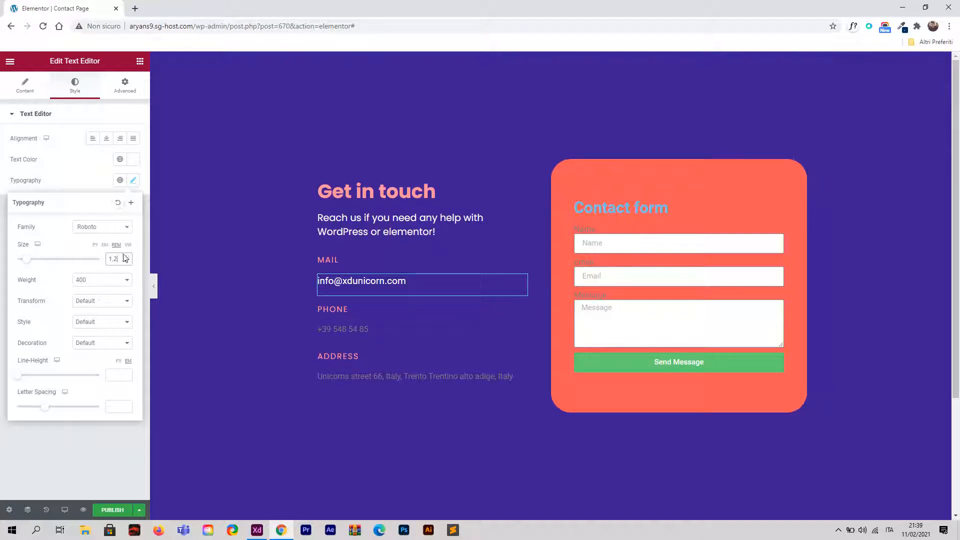
Step: Copy the e-mail address text's style onto the phone number and street address texts
right_click(523, 282)
left_click(544, 330)
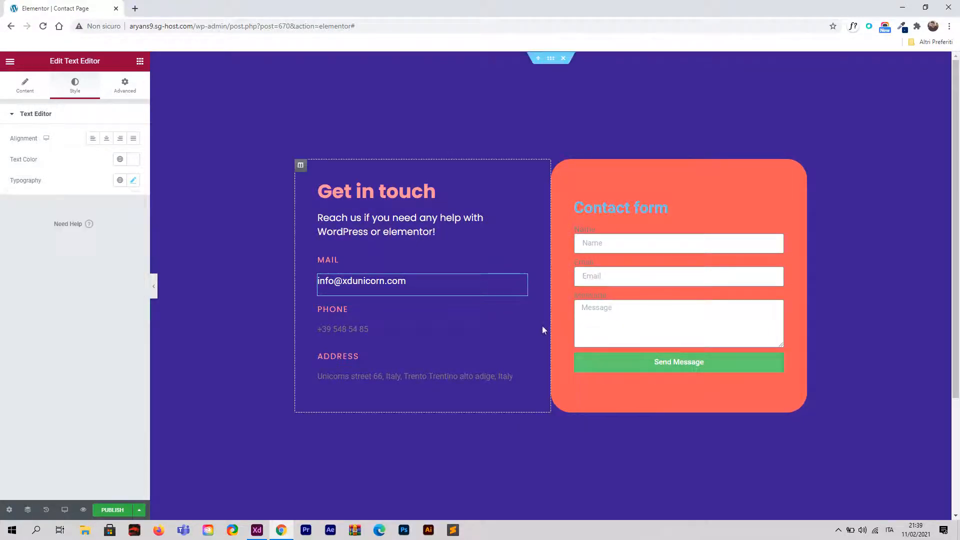
right_click(520, 330)
left_click(568, 401)
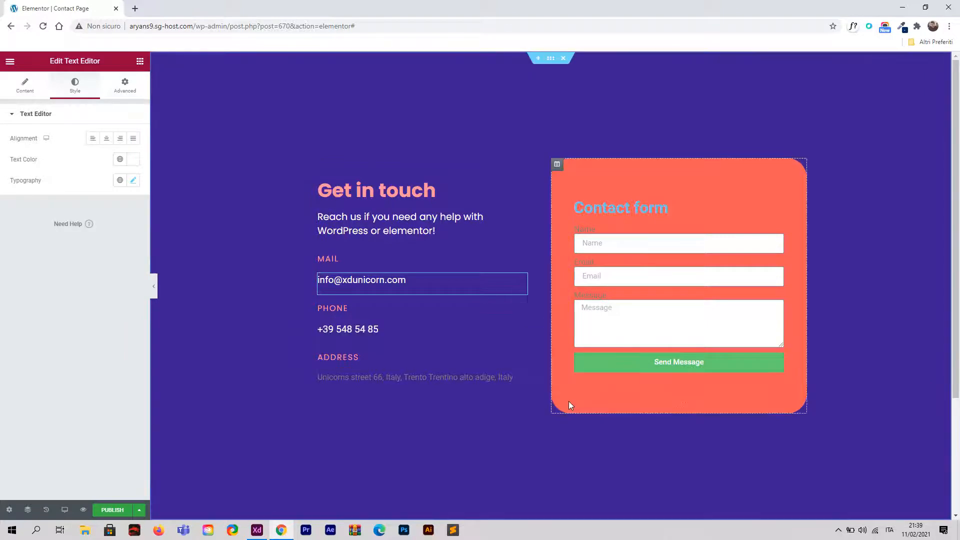
right_click(521, 378)
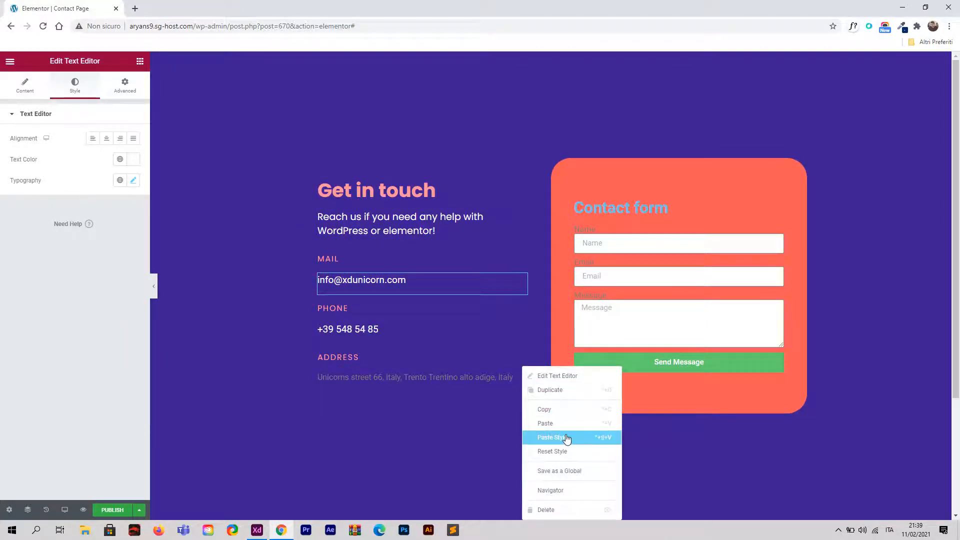
left_click(544, 438)
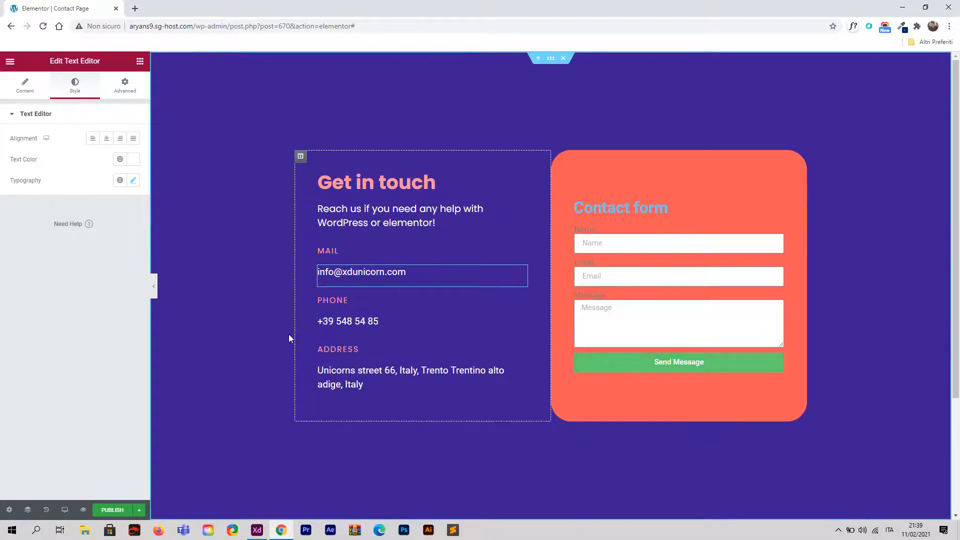
left_click(488, 395)
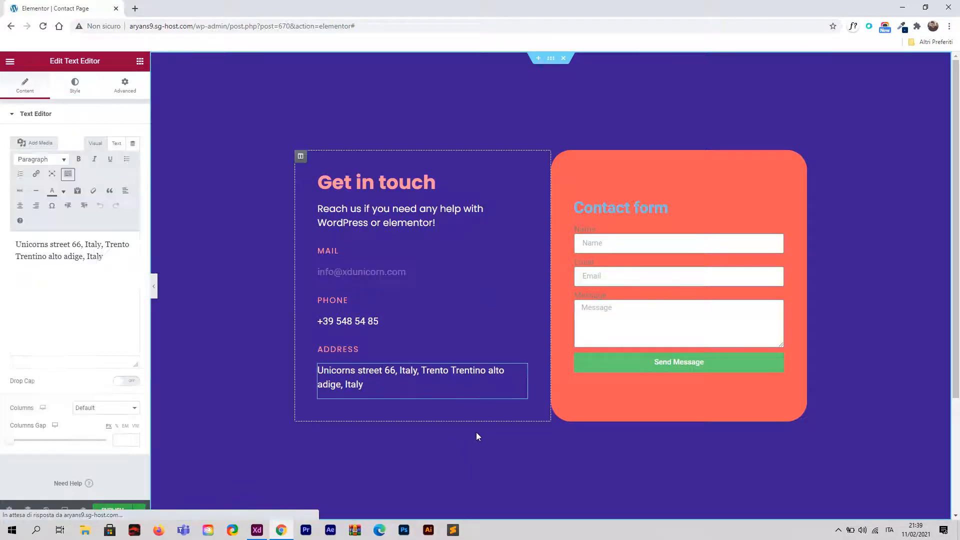
Step: Check the Adobe XD mockup, then return to Elementor and set the e-mail address text's font family to Poppins
left_click(262, 533)
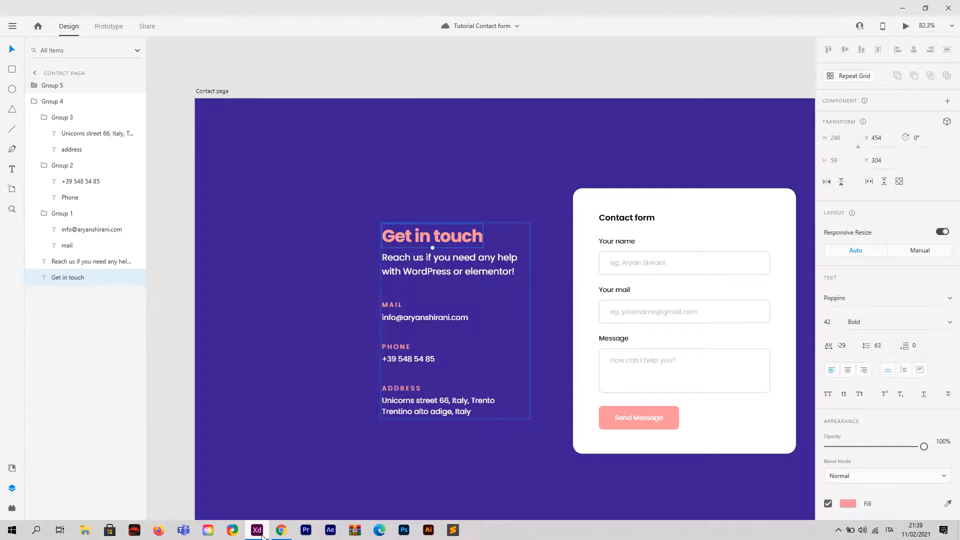
left_click(263, 534)
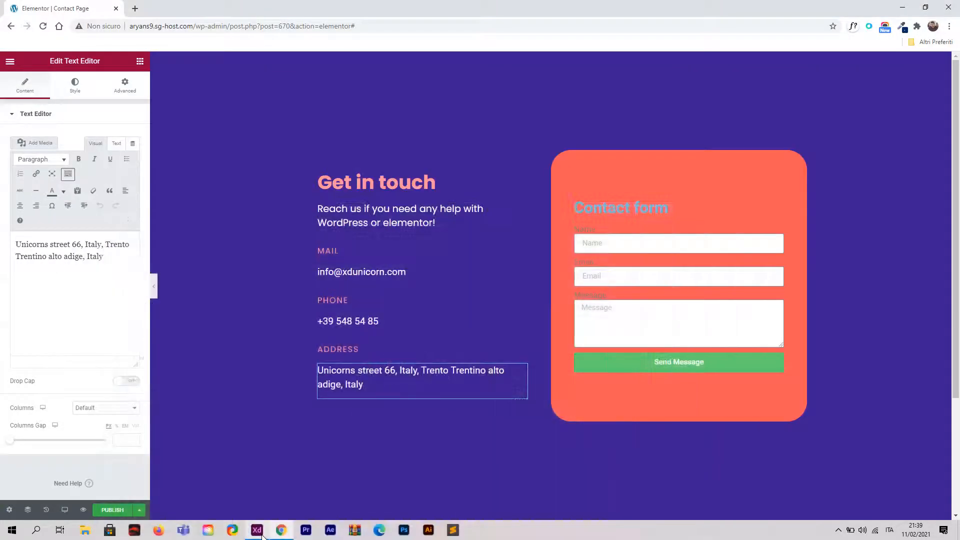
left_click(395, 278)
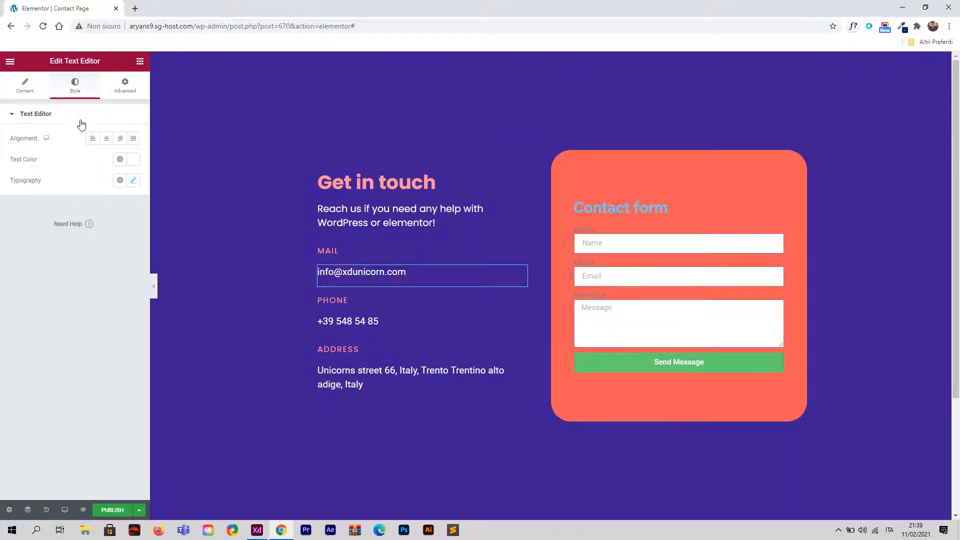
left_click(134, 181)
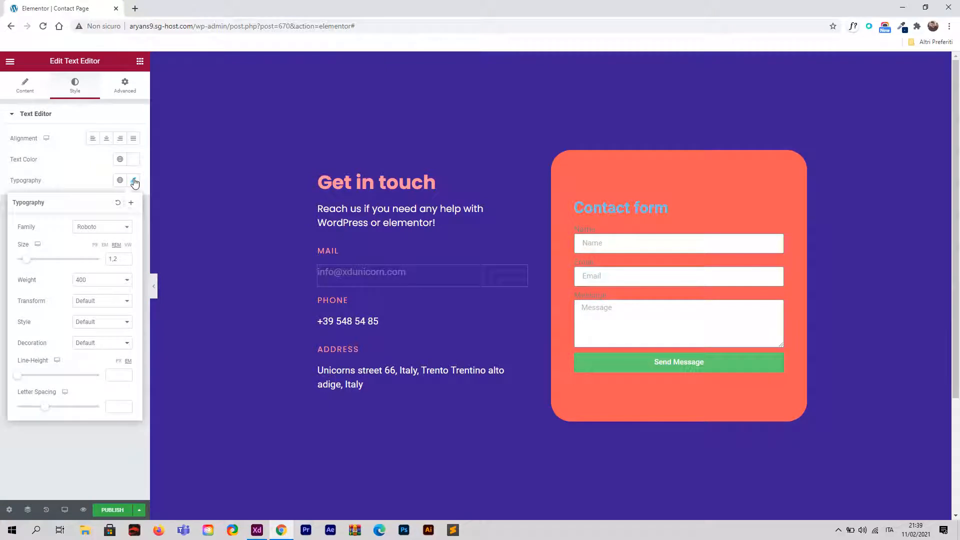
left_click(118, 228)
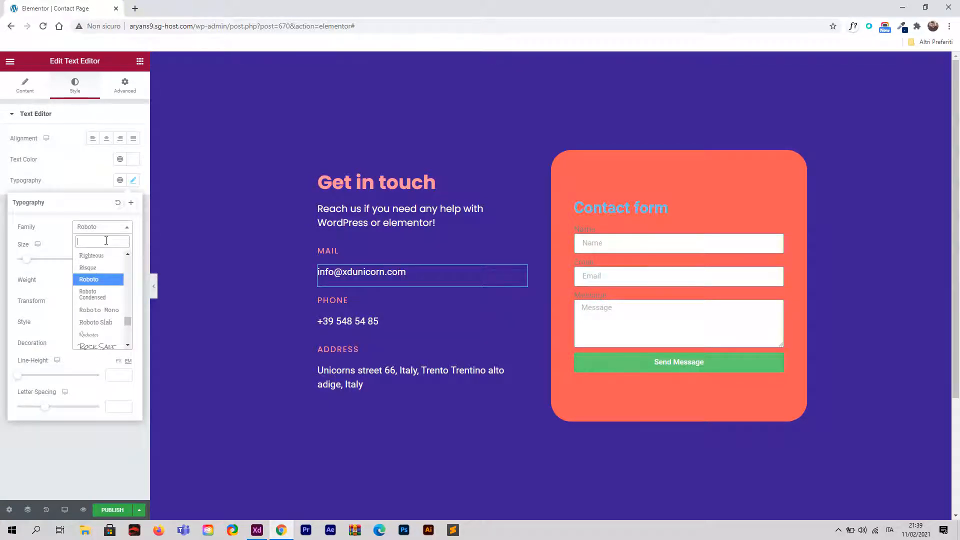
type("poppin")
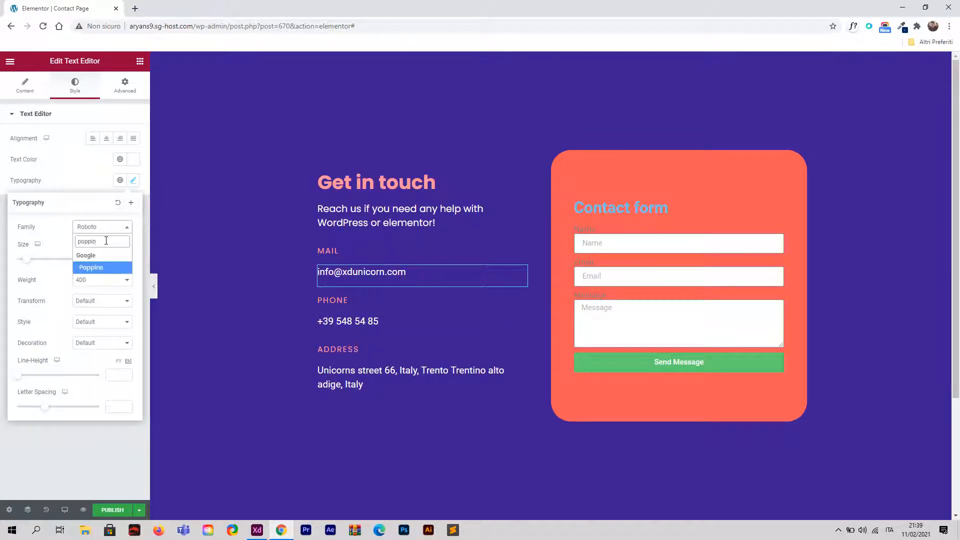
left_click(99, 268)
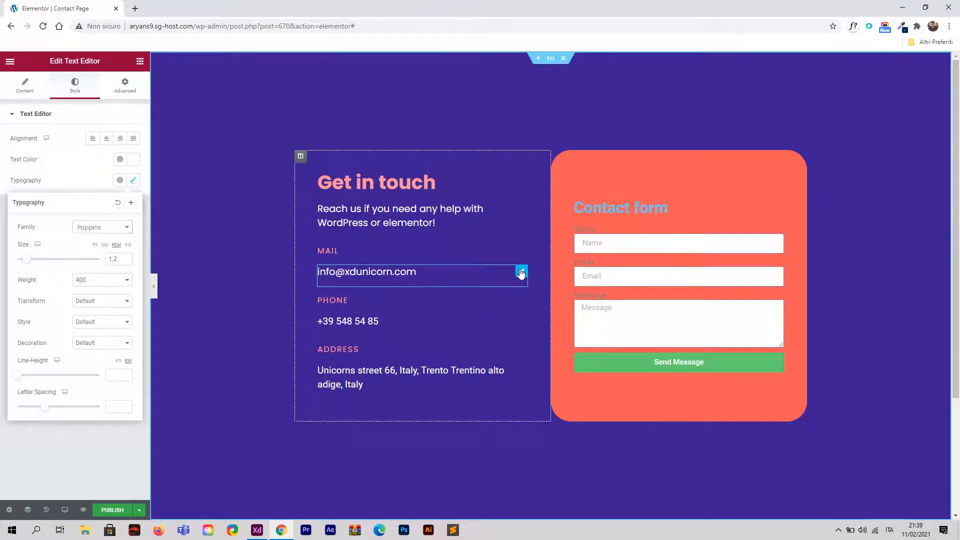
Step: Copy the e-mail address text's style and paste it onto the phone number and street address texts
right_click(520, 273)
left_click(547, 314)
right_click(519, 323)
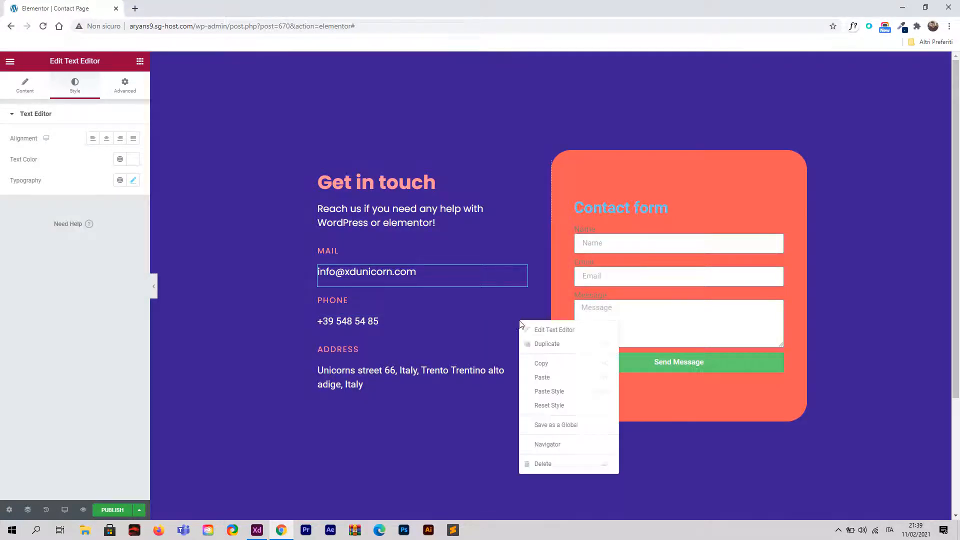
left_click(563, 395)
right_click(520, 369)
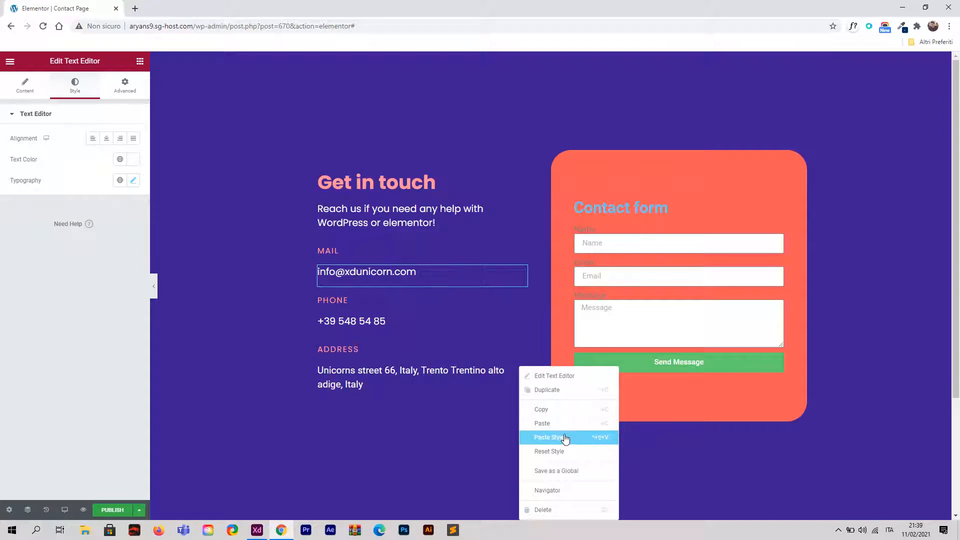
left_click(564, 437)
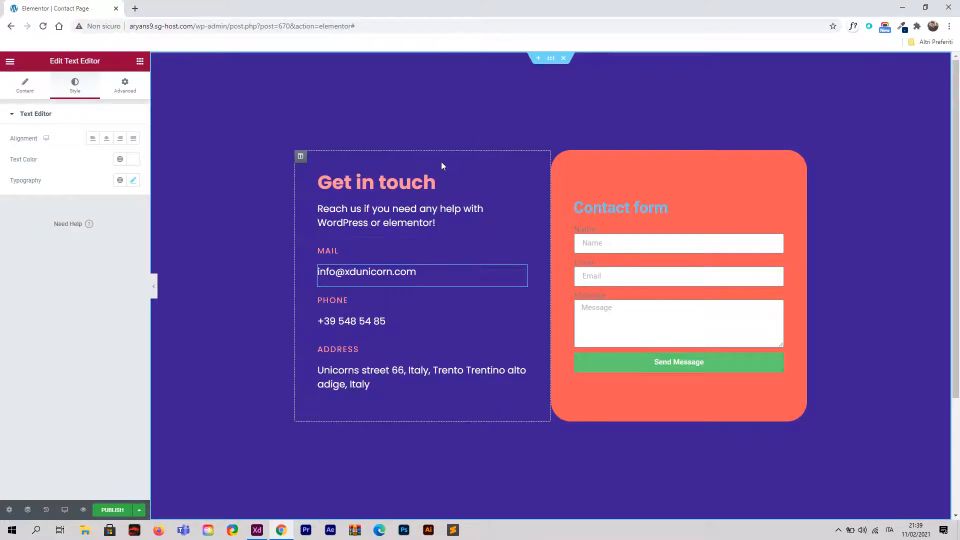
Step: Set the background colour of the column holding the contact form to white, #FFFFFF
left_click(442, 182)
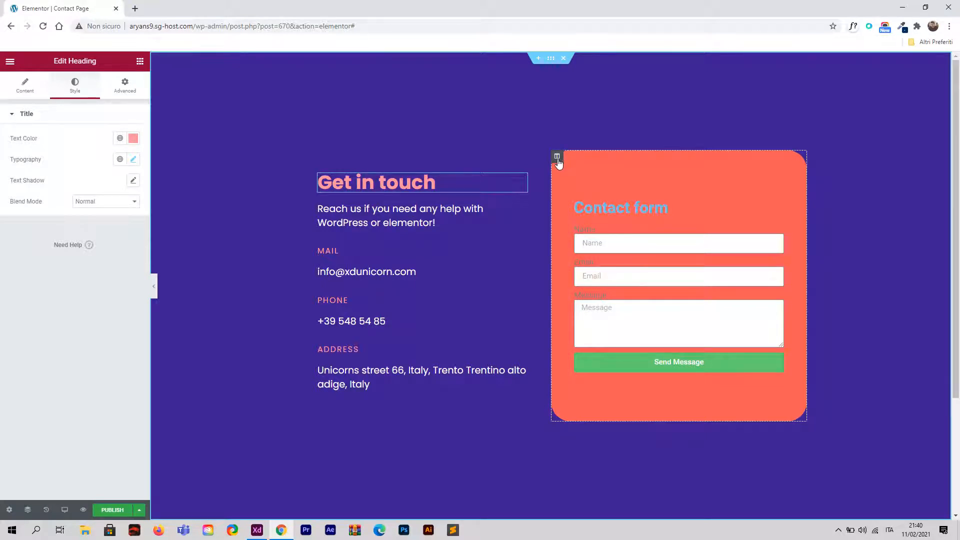
left_click(557, 157)
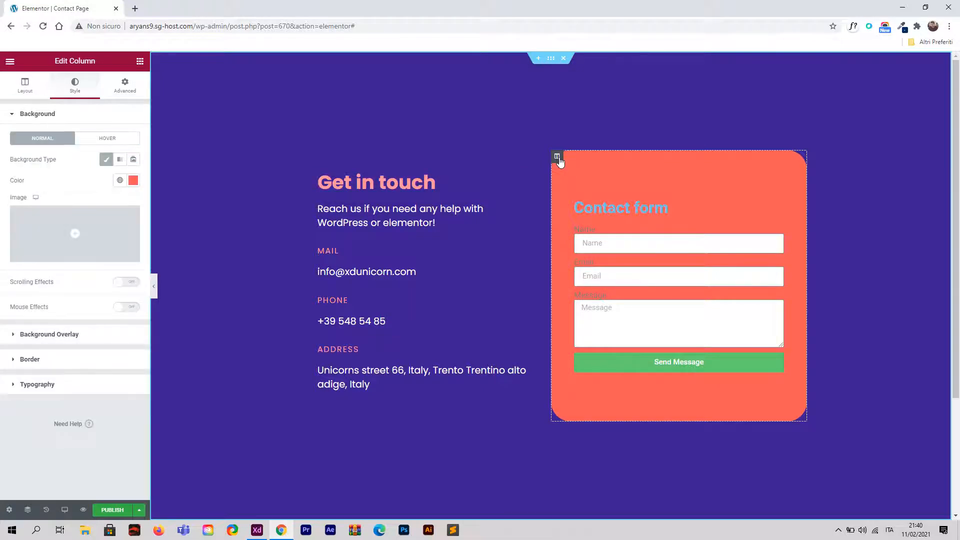
left_click(134, 181)
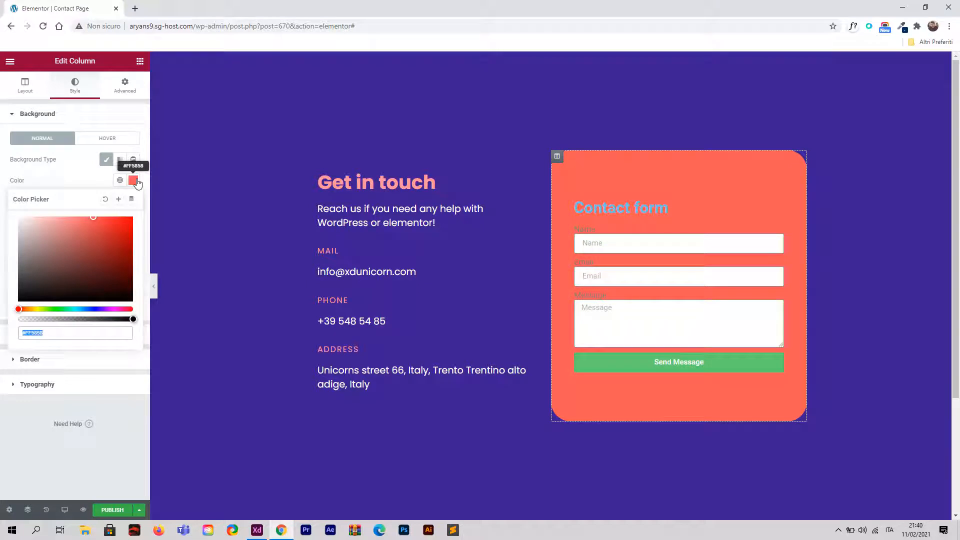
left_click(17, 225)
left_click_drag(17, 227, 2, 199)
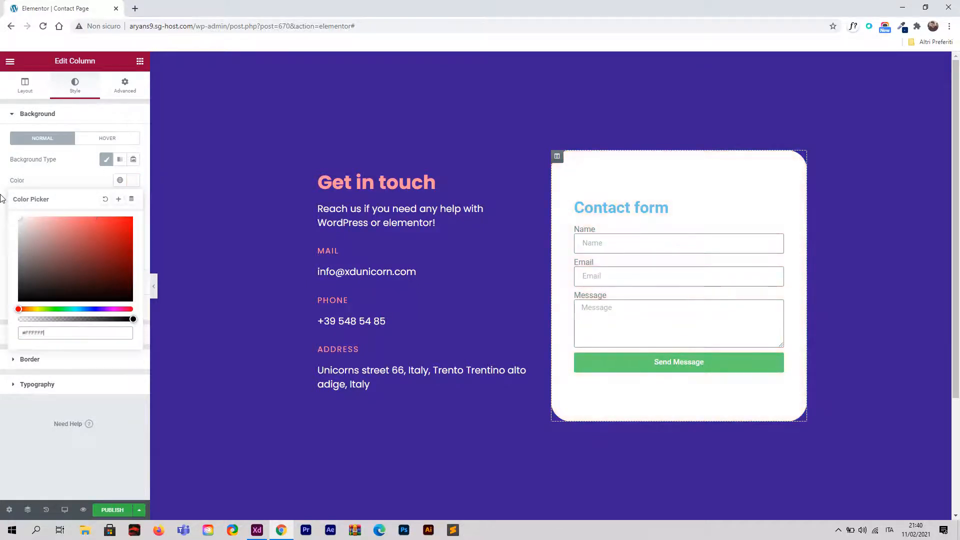
Step: Set the text colour of the "Contact form" heading to black
left_click(636, 207)
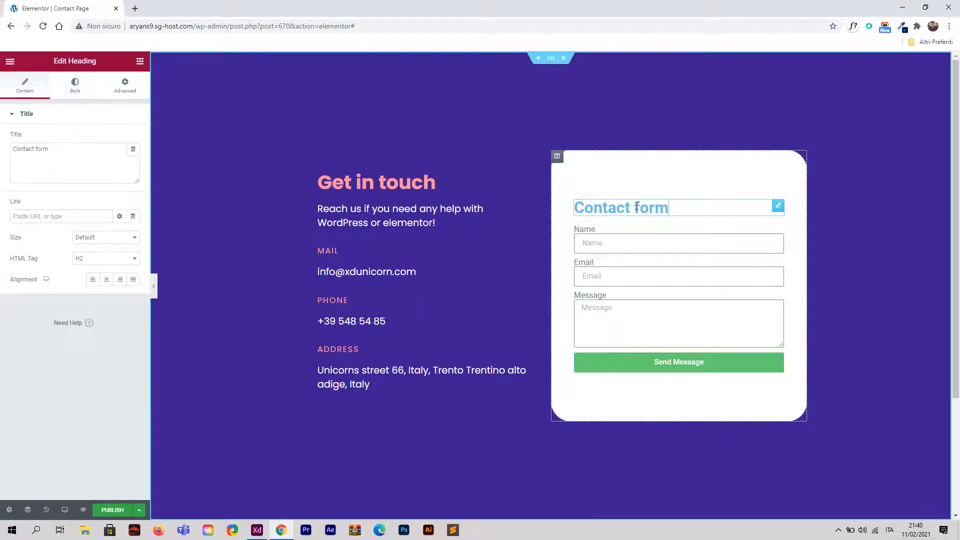
triple_click(648, 210)
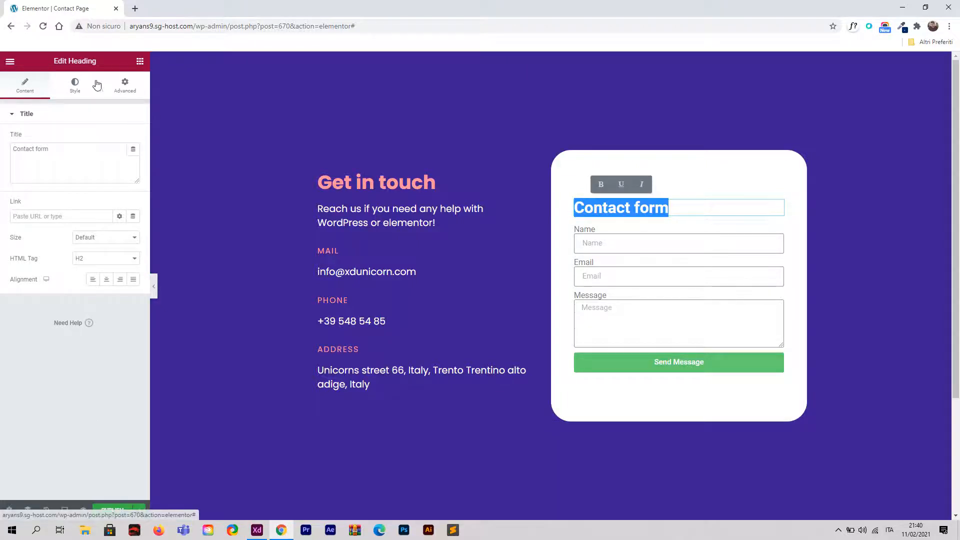
left_click(75, 86)
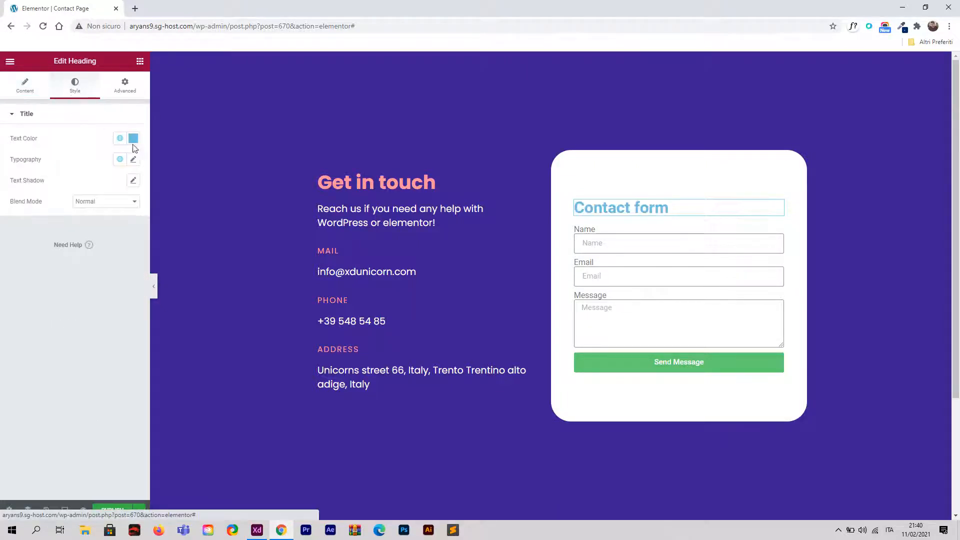
left_click(133, 138)
left_click_drag(118, 175, 7, 293)
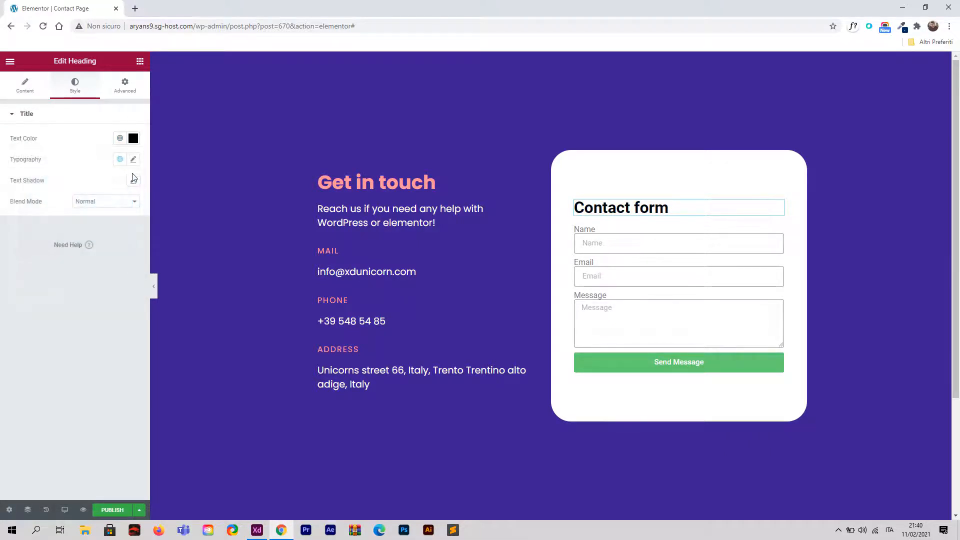
Step: Set the "Contact form" heading's font family to Poppins and its size to 1.2 REM
left_click(133, 159)
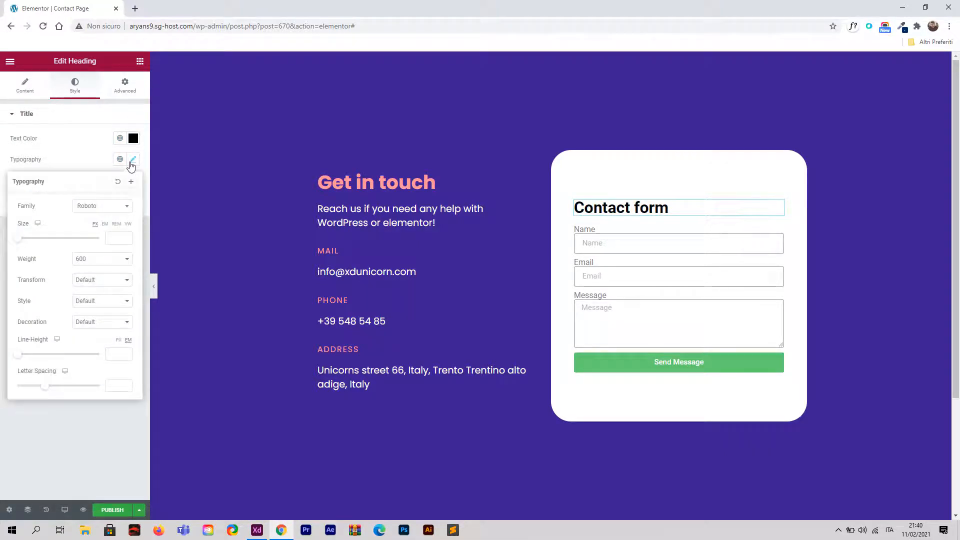
left_click(98, 206)
type("poppins")
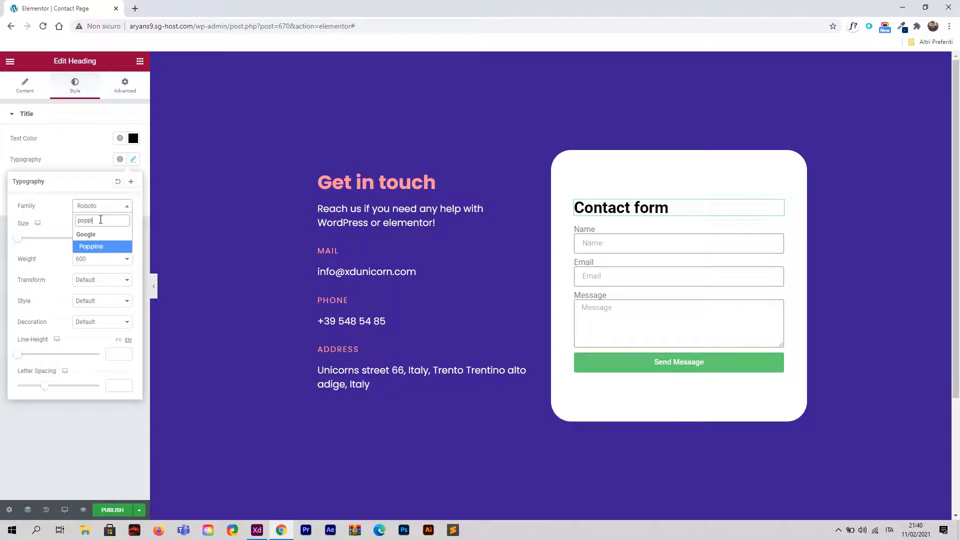
key("Return")
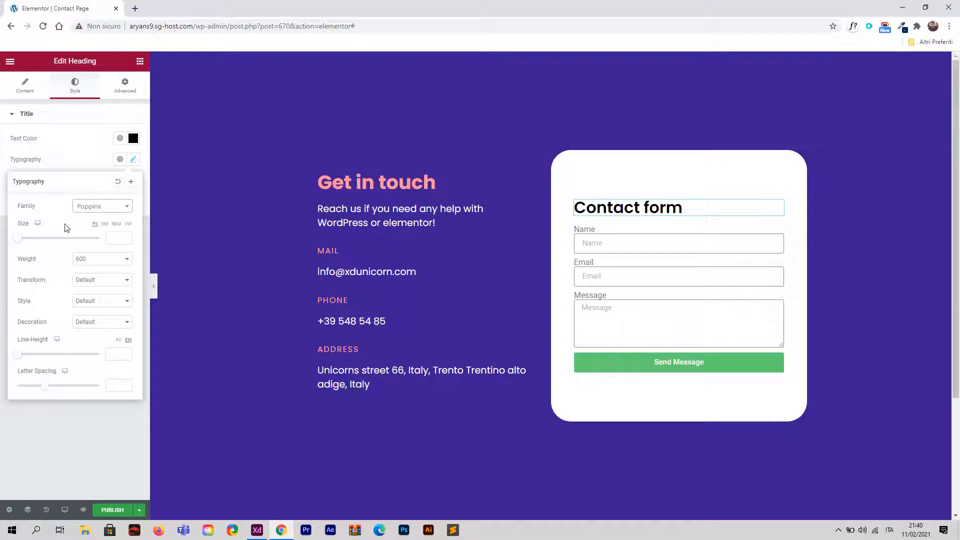
left_click(116, 224)
left_click_drag(20, 241, 30, 241)
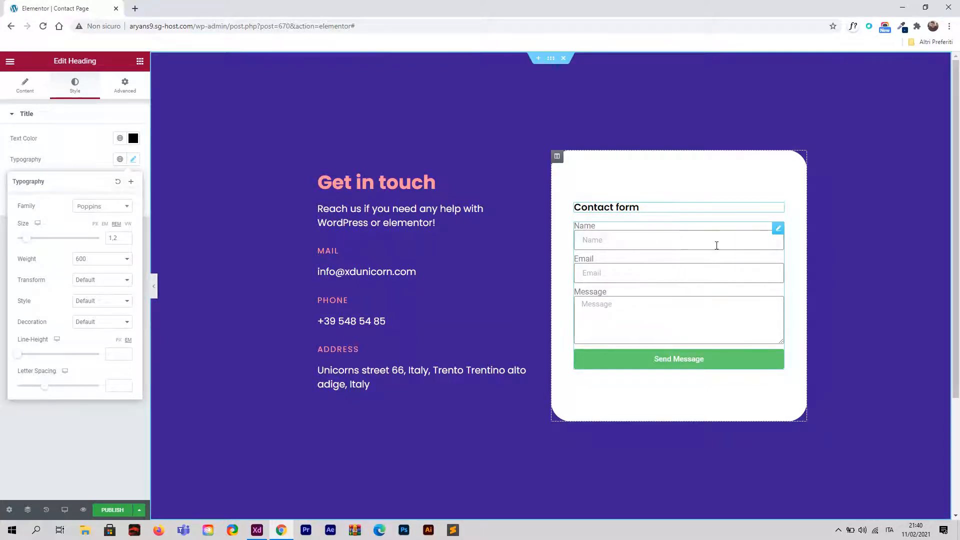
Step: Set the form's columns gap to 13, its rows gap to 33 and the label spacing to 10
left_click(781, 232)
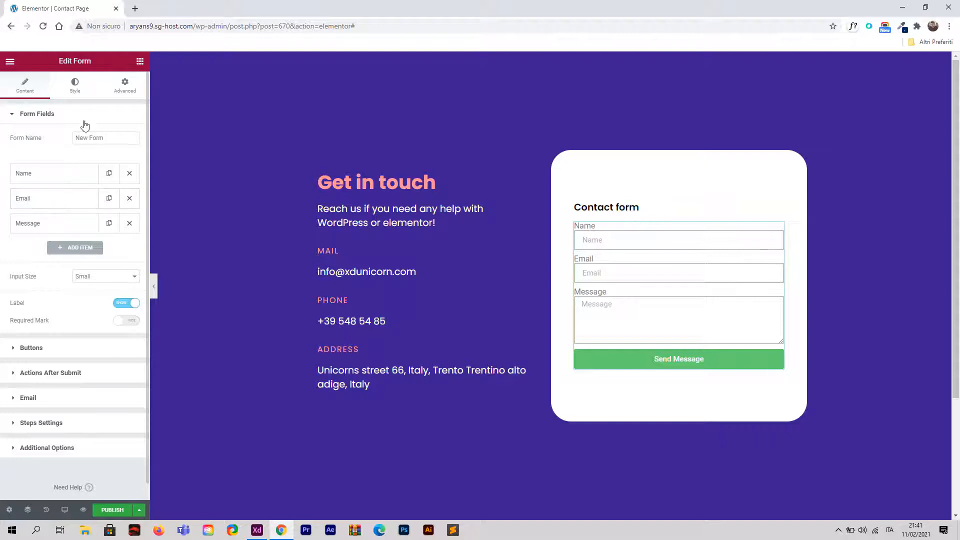
left_click(79, 95)
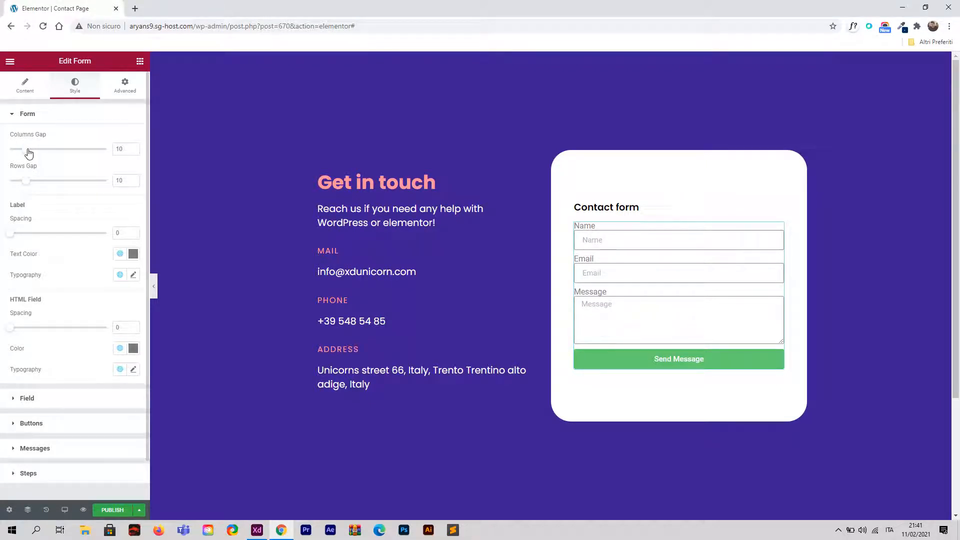
left_click_drag(31, 152, 65, 182)
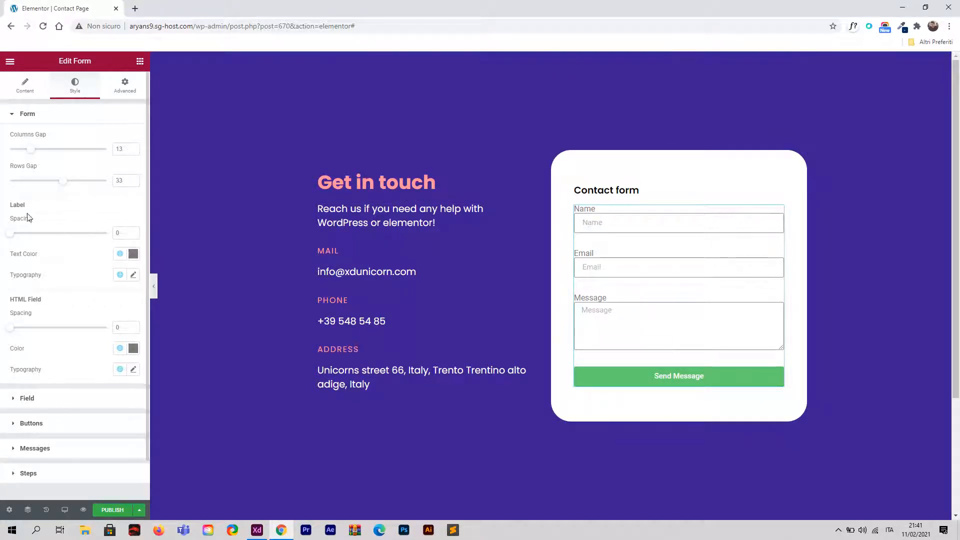
left_click_drag(10, 234, 27, 240)
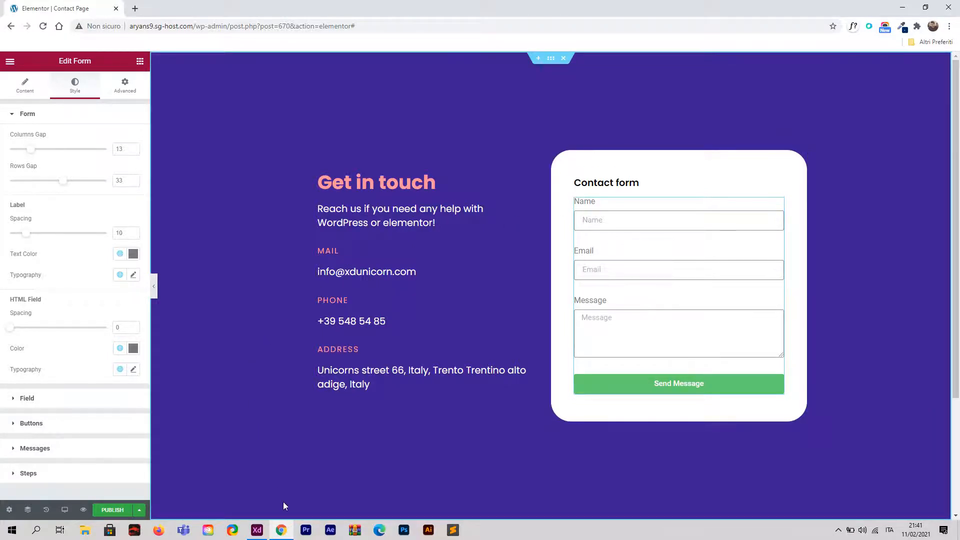
Step: Check the form in the Adobe XD mockup, then return to Elementor and set the form labels' text colour to black
left_click(257, 531)
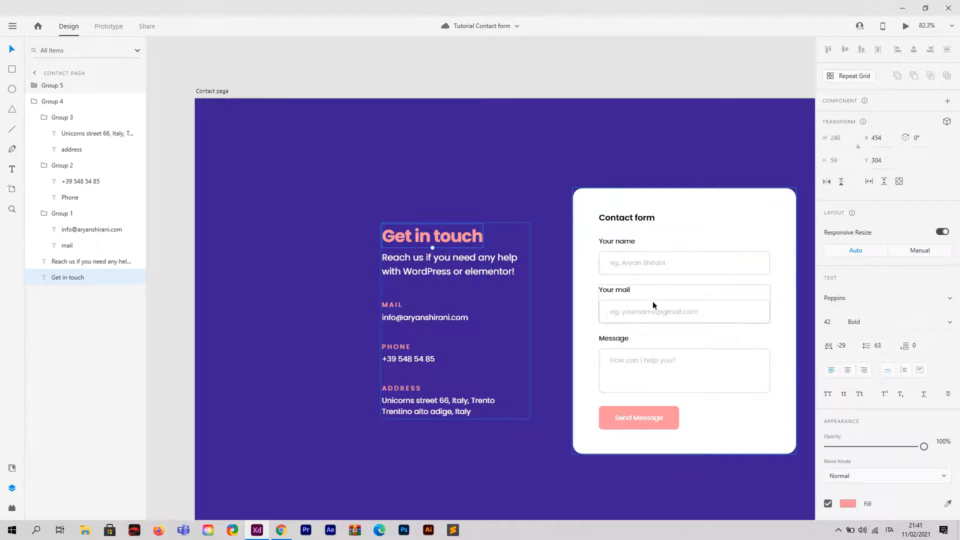
left_click(278, 527)
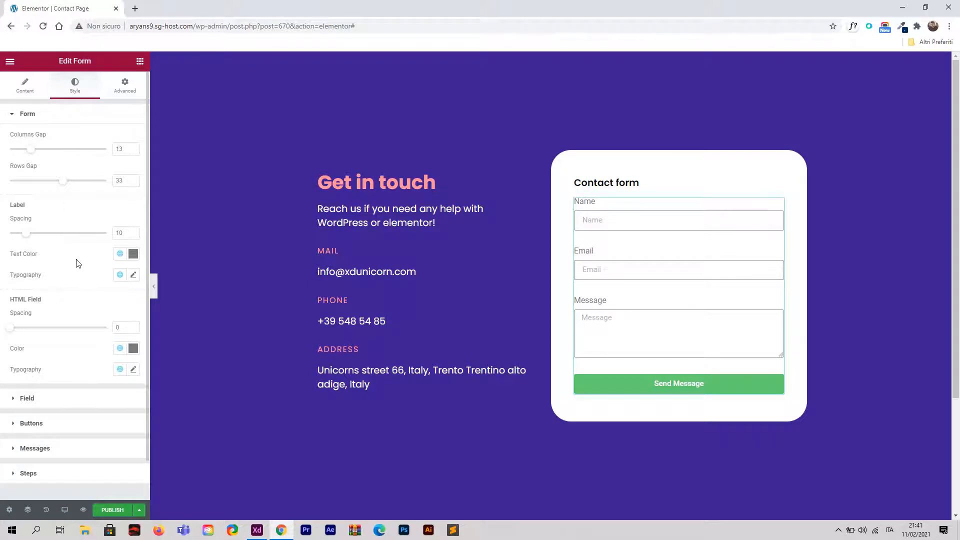
left_click(135, 257)
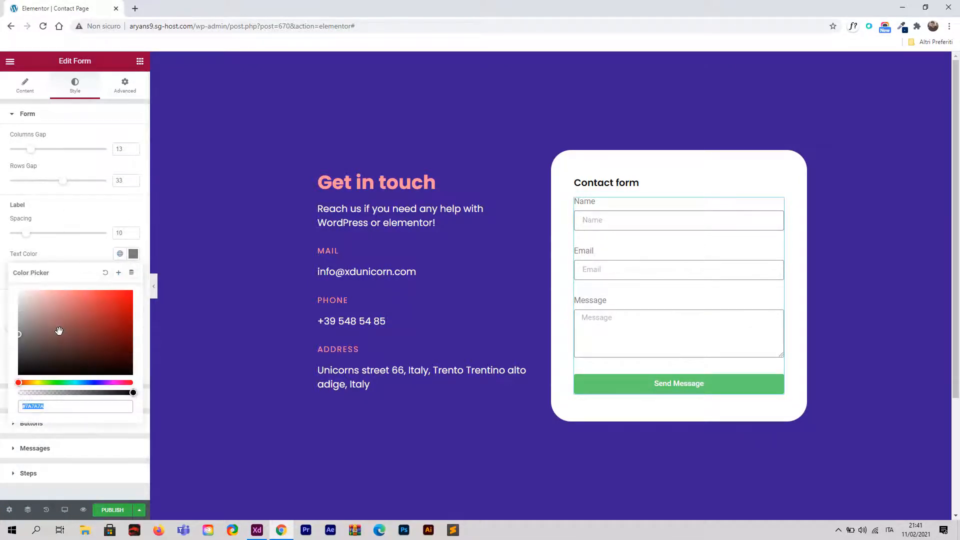
left_click_drag(58, 332, 2, 427)
left_click(90, 257)
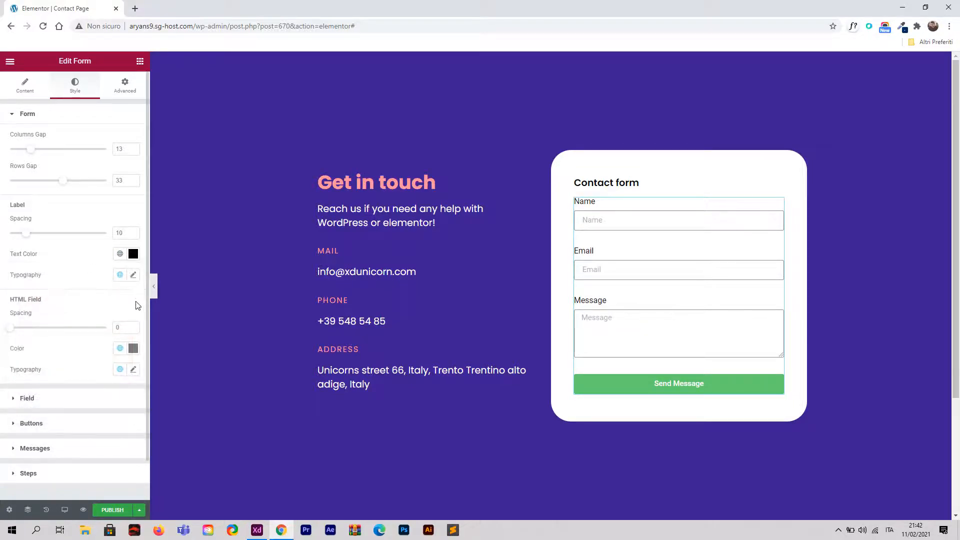
Step: Set the font family of the form labels to Poppins
left_click(133, 275)
left_click(118, 321)
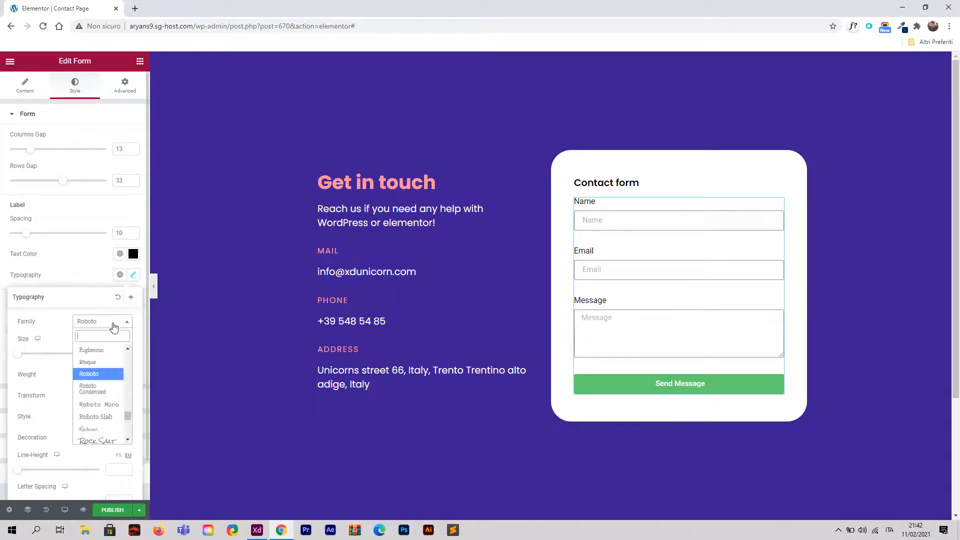
type("pop")
key("Return")
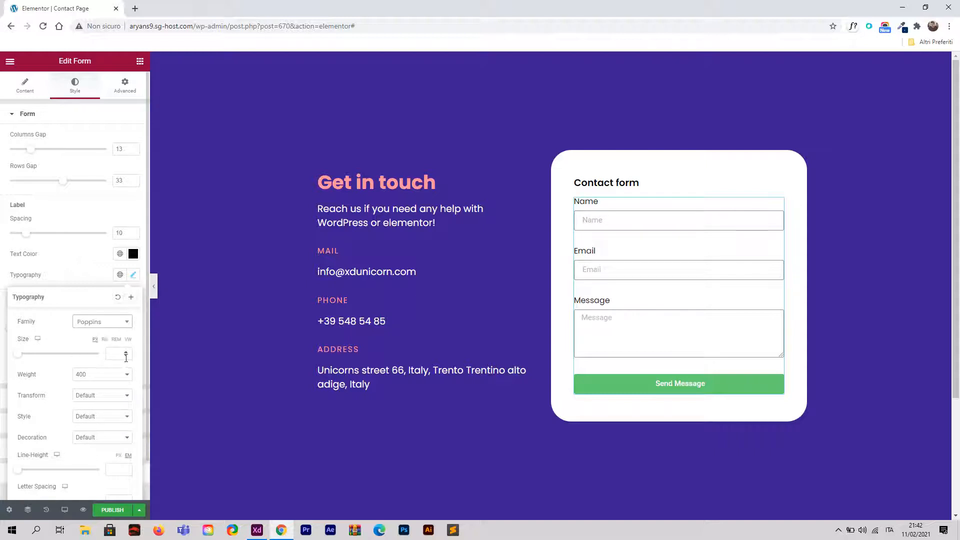
Step: Switch the form labels' font size unit to REM and make the label text slightly smaller
left_click(116, 339)
left_click(127, 352)
left_click(127, 353)
left_click(127, 352)
left_click(127, 353)
left_click(127, 353)
left_click(127, 352)
left_click(127, 352)
left_click(127, 353)
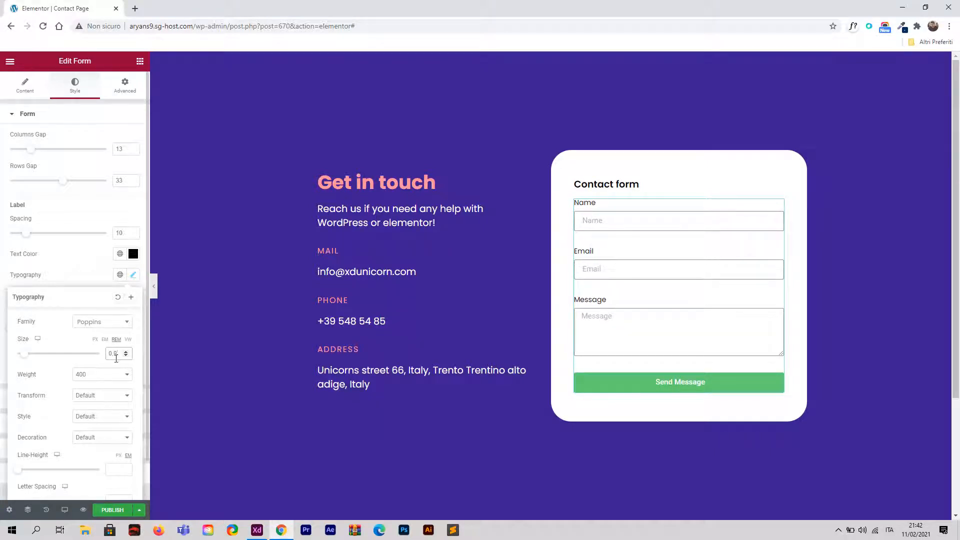
left_click_drag(107, 357, 111, 368)
Step: Compare the Medium and Large input sizes for the form fields and keep Large
left_click(28, 95)
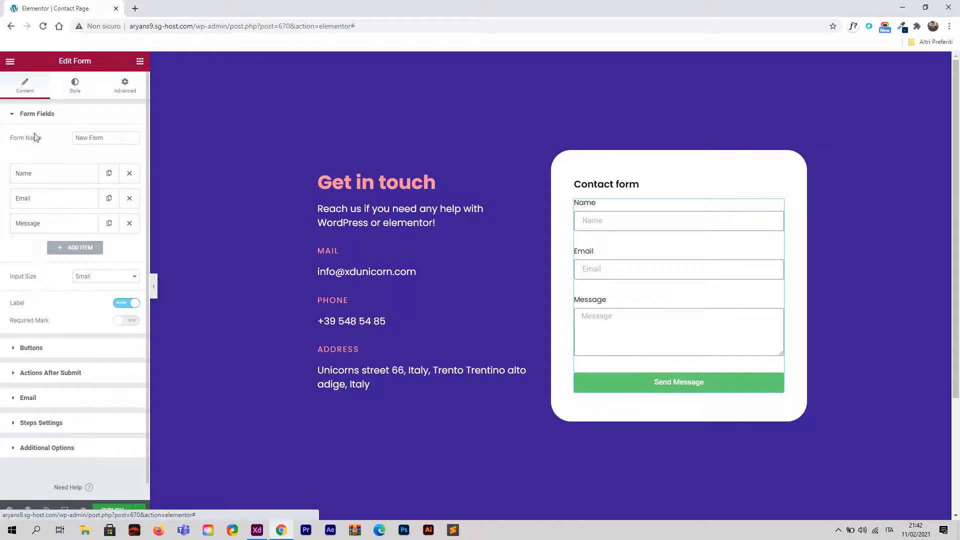
left_click(83, 279)
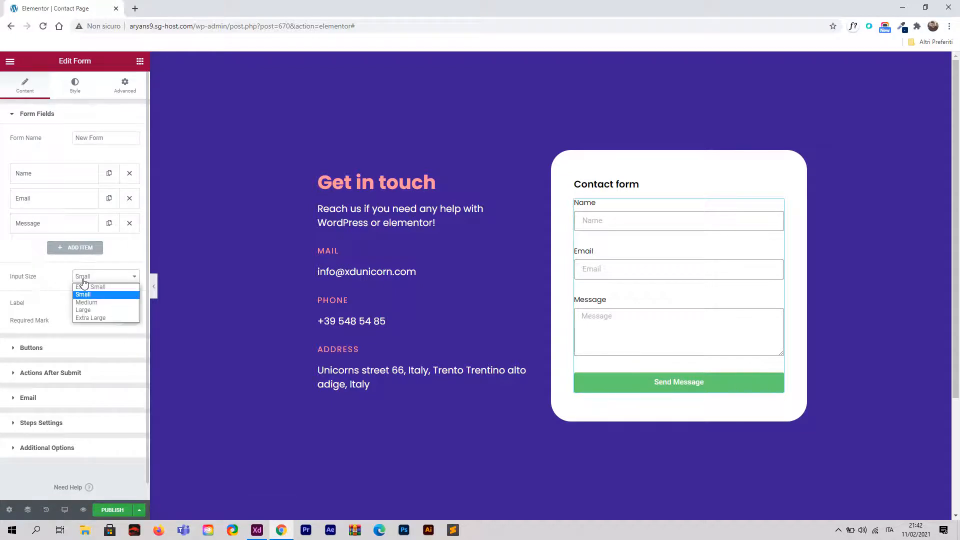
left_click(100, 302)
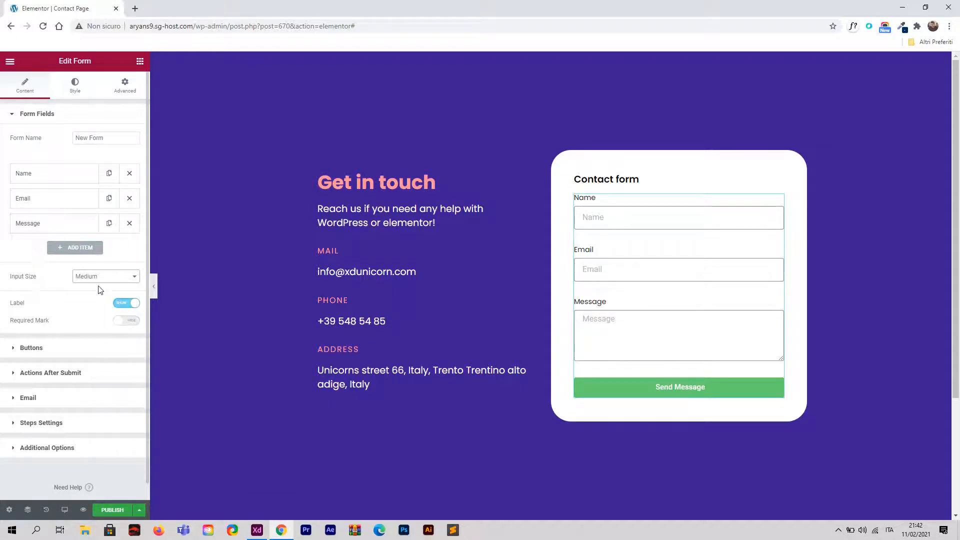
left_click(99, 279)
left_click(102, 312)
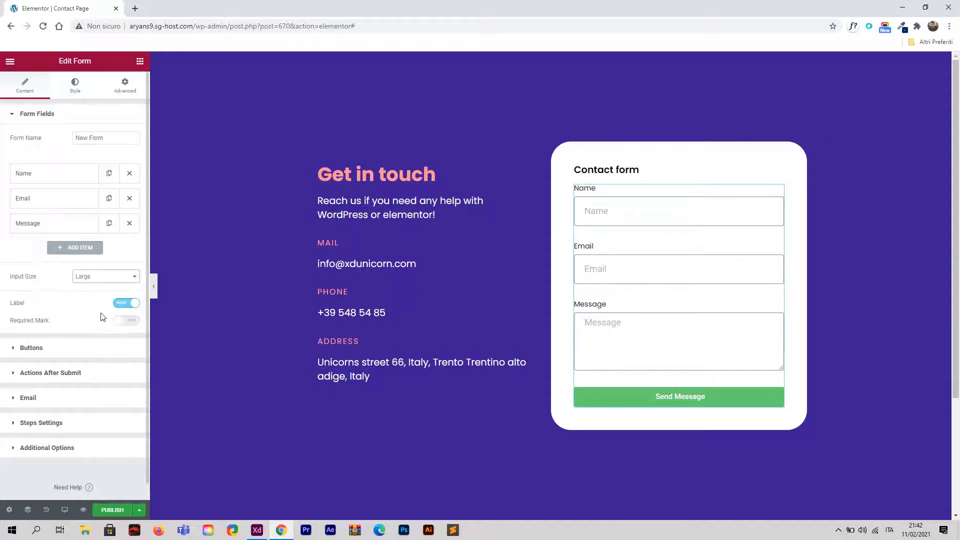
left_click(98, 276)
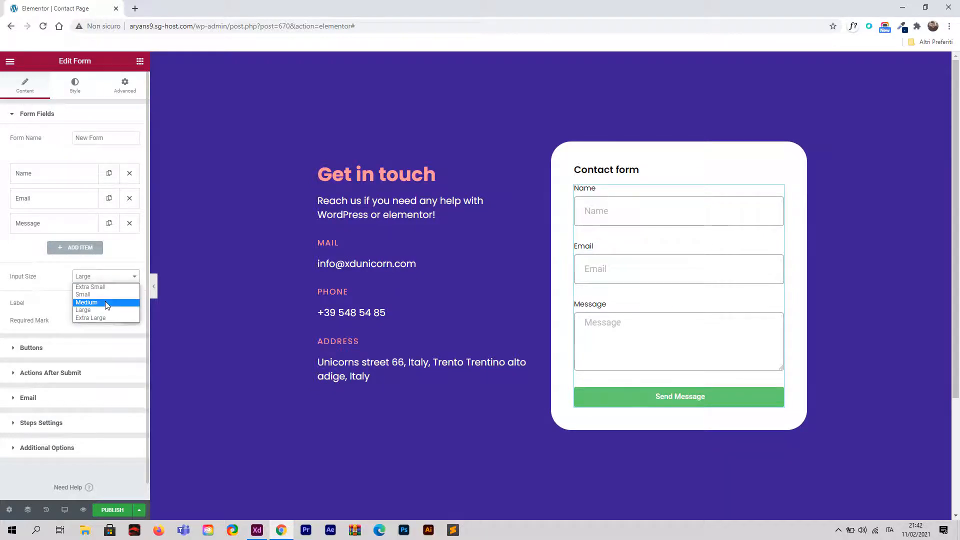
left_click(106, 302)
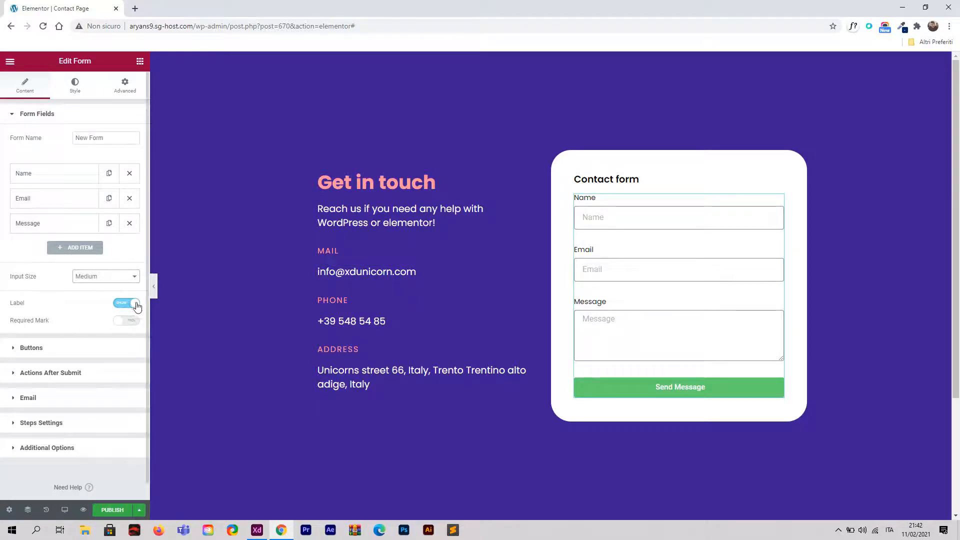
left_click(104, 276)
left_click(120, 309)
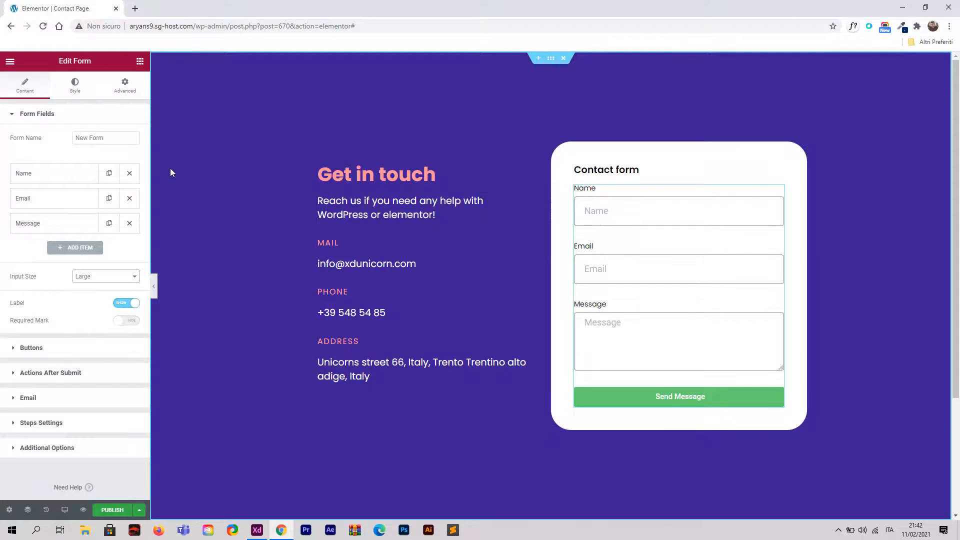
Step: Reduce the form's rows gap to 25 and set the field border width to 2 on all sides
left_click(76, 90)
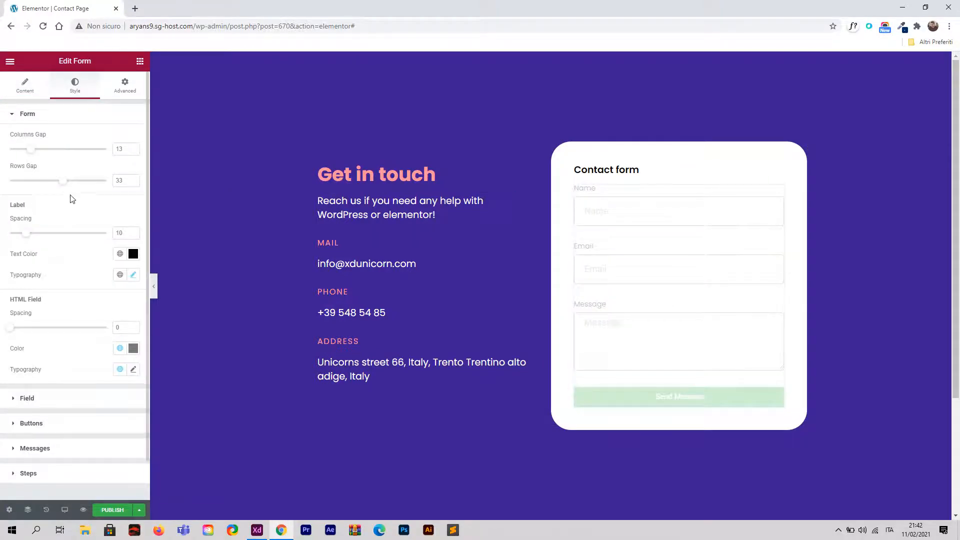
left_click_drag(62, 184, 51, 183)
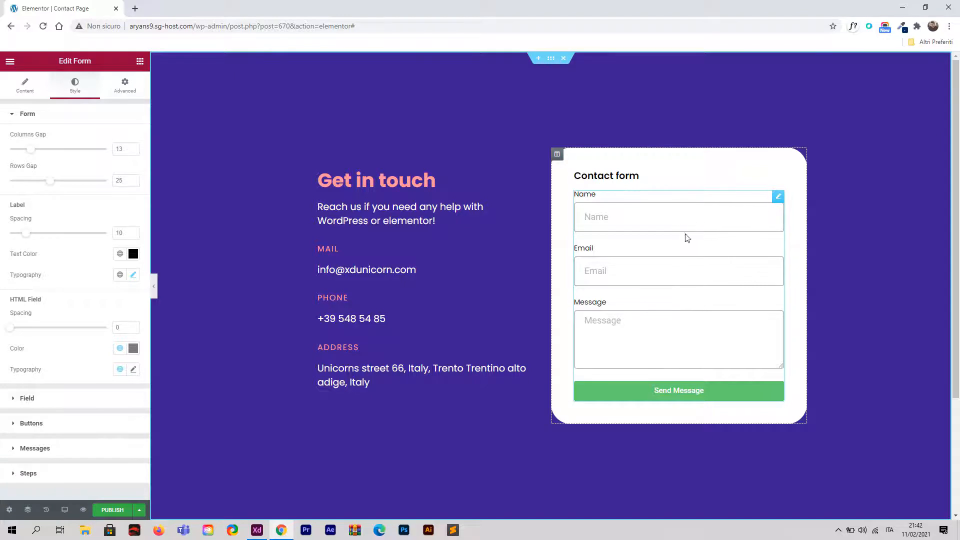
scroll(83, 244, "down", 2)
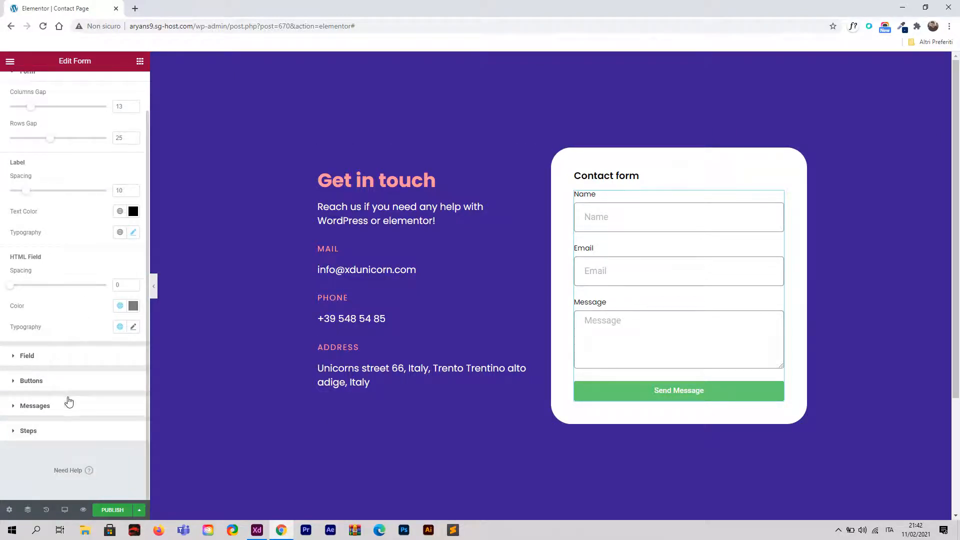
left_click(45, 357)
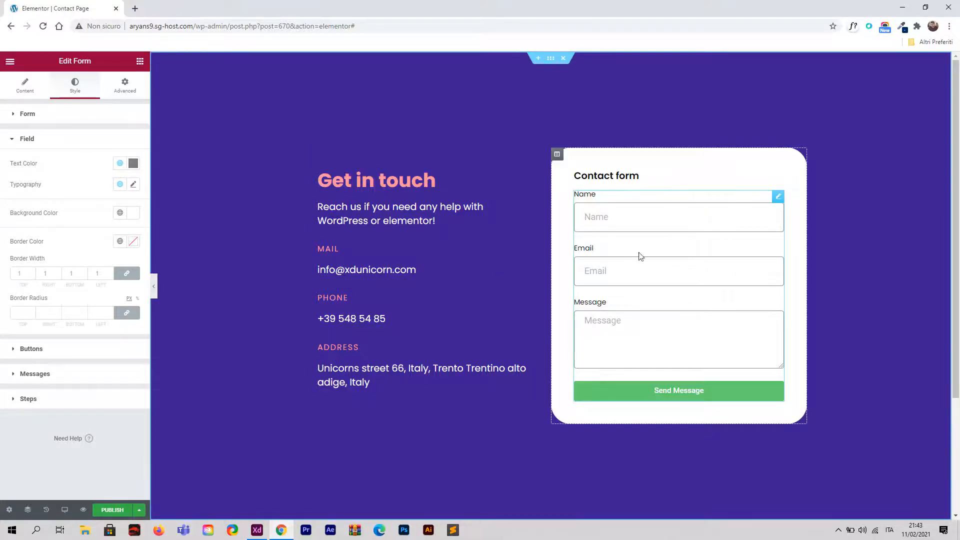
left_click(34, 273)
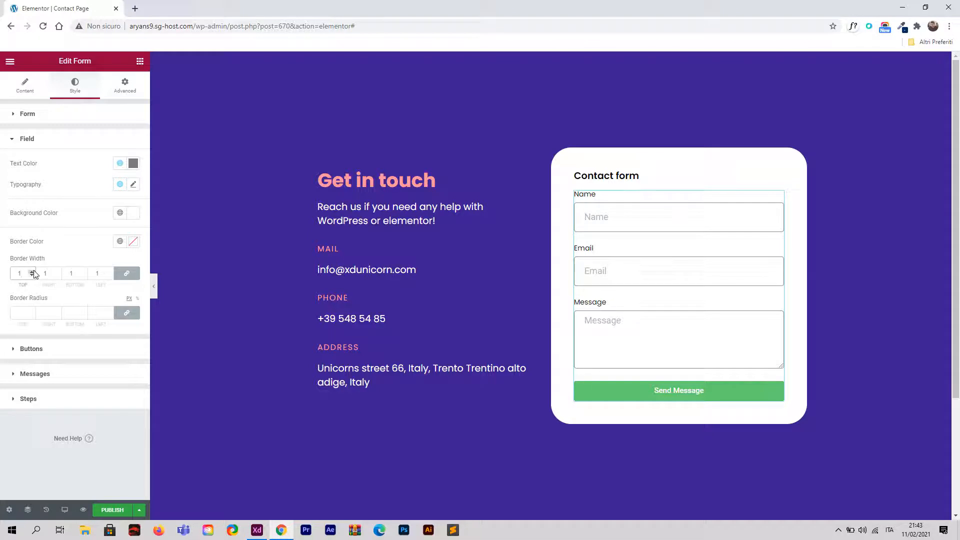
left_click(33, 271)
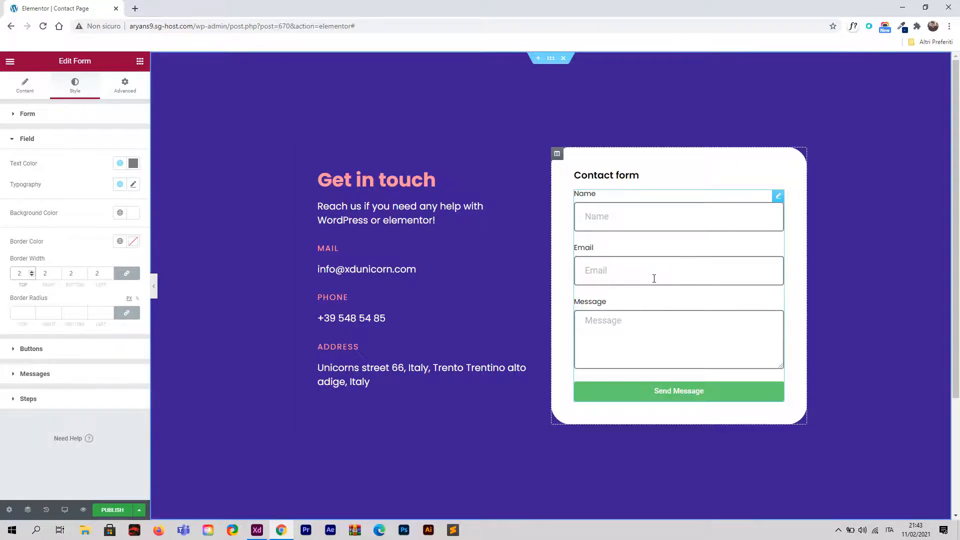
Step: Set the form fields' border colour to light grey #E7E7E7 and check the Name field in the preview
left_click(133, 241)
left_click_drag(62, 288, 3, 289)
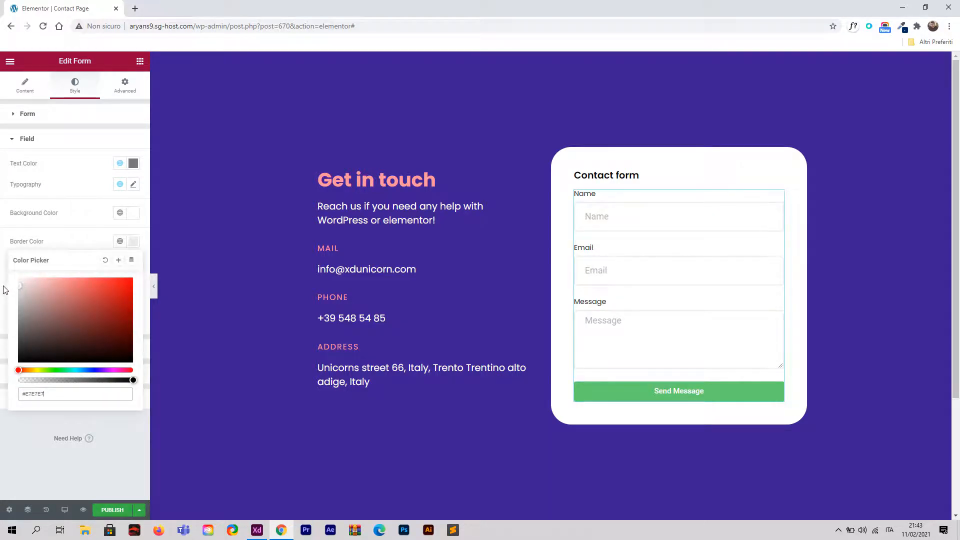
left_click(83, 243)
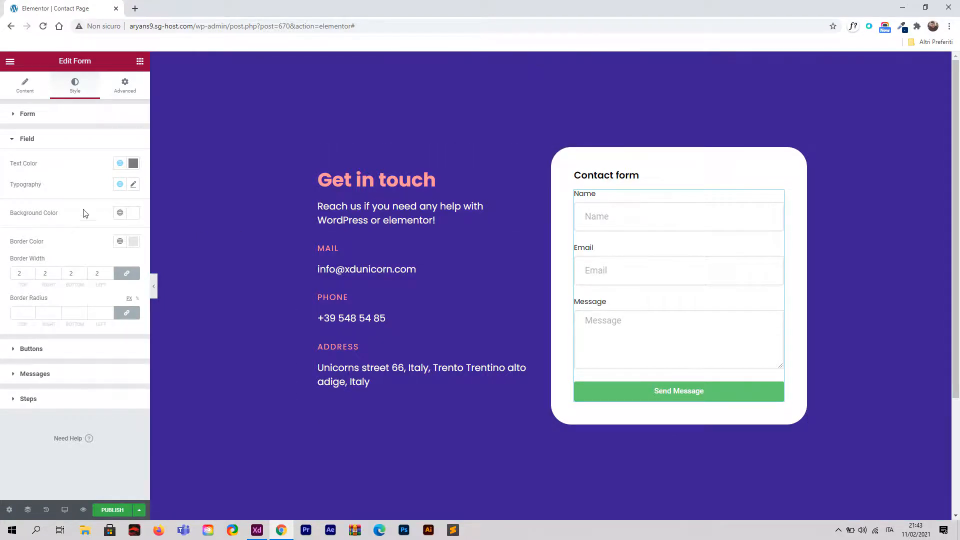
left_click(643, 218)
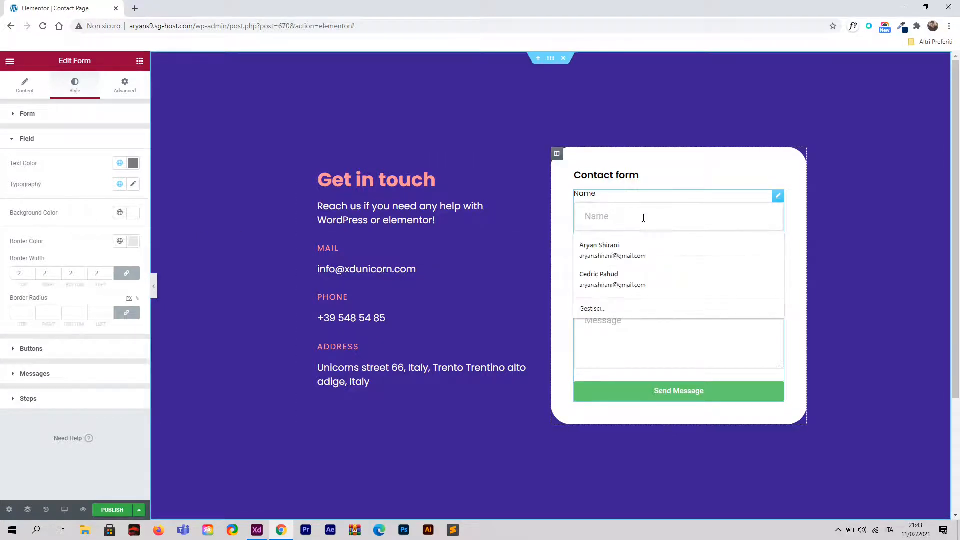
left_click(660, 184)
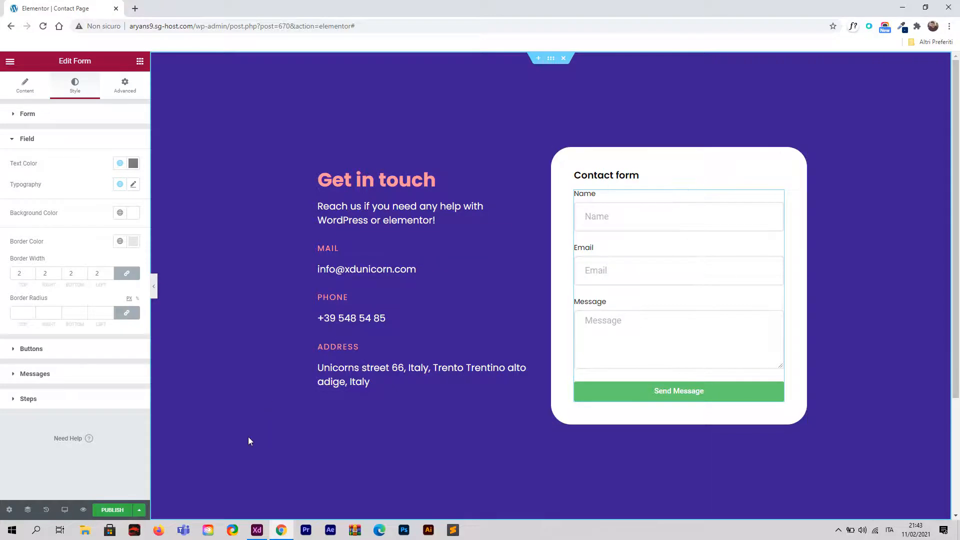
Step: Switch to the Adobe XD mockup, copy the fill hex code of the Send Message button's rectangle and return to Elementor
left_click(257, 531)
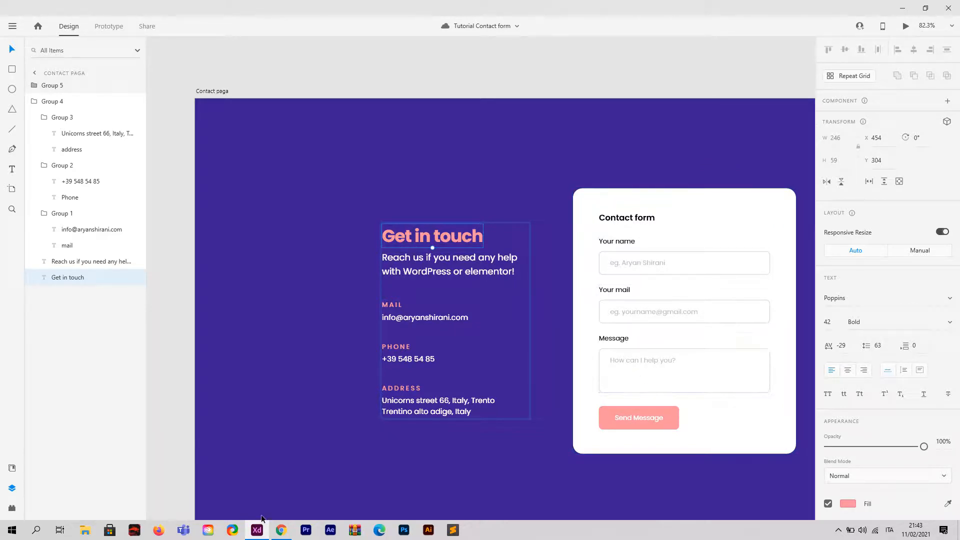
left_click(281, 531)
left_click(281, 531)
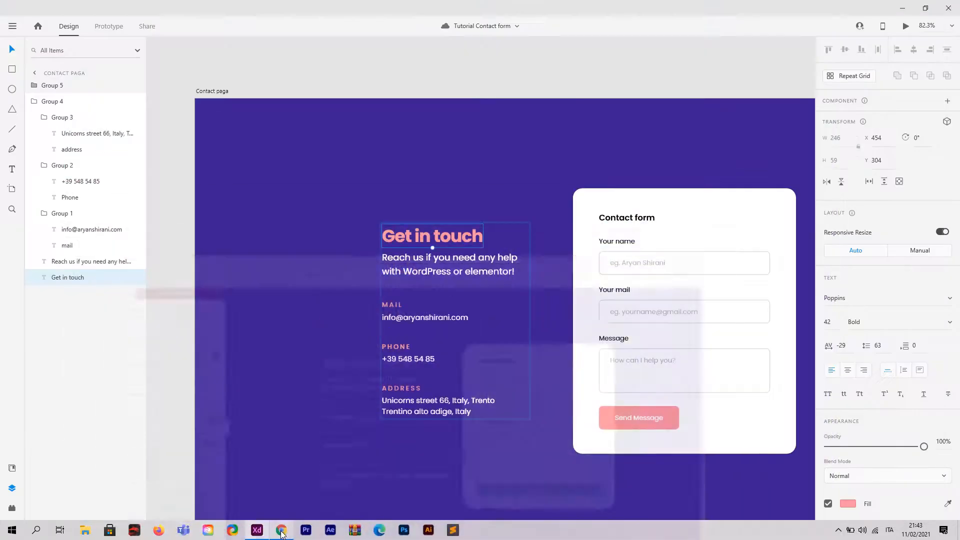
double_click(672, 423)
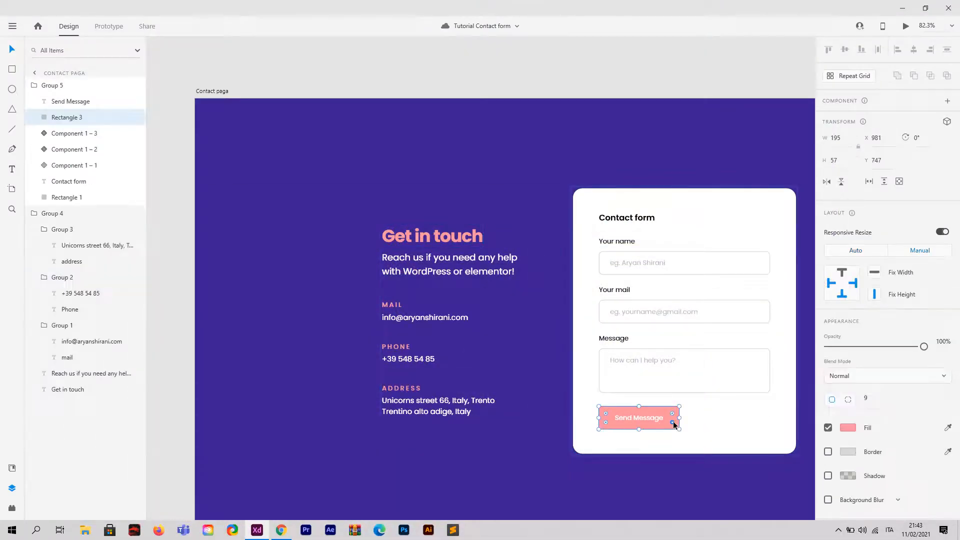
left_click(849, 428)
key("ctrl+c")
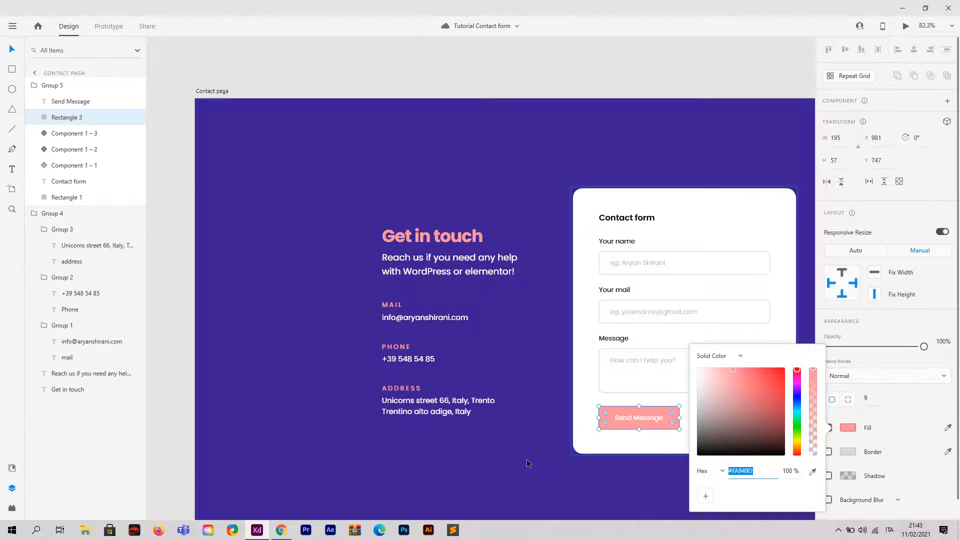
left_click(348, 477)
left_click(281, 530)
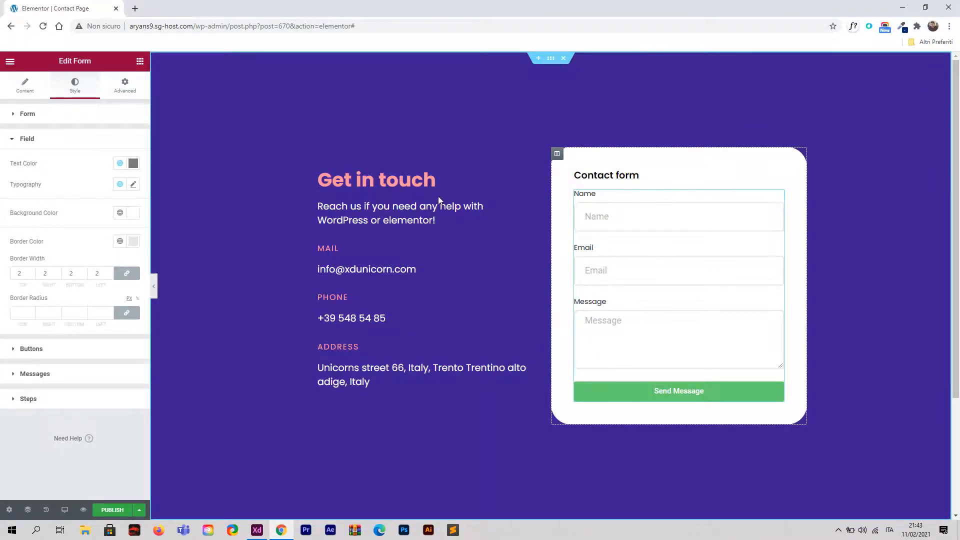
Step: Align the form's Send Message button to the left instead of stretching it across the form
left_click(26, 85)
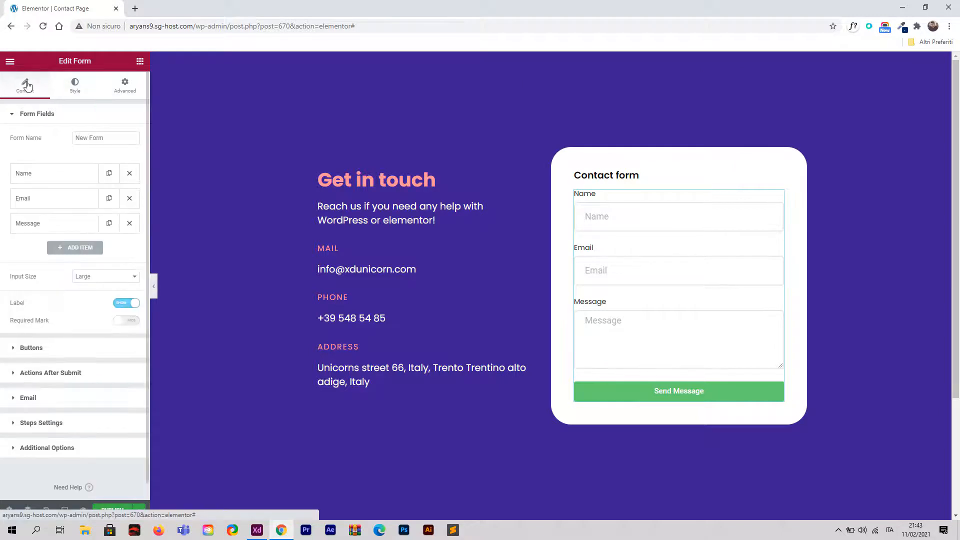
left_click(65, 348)
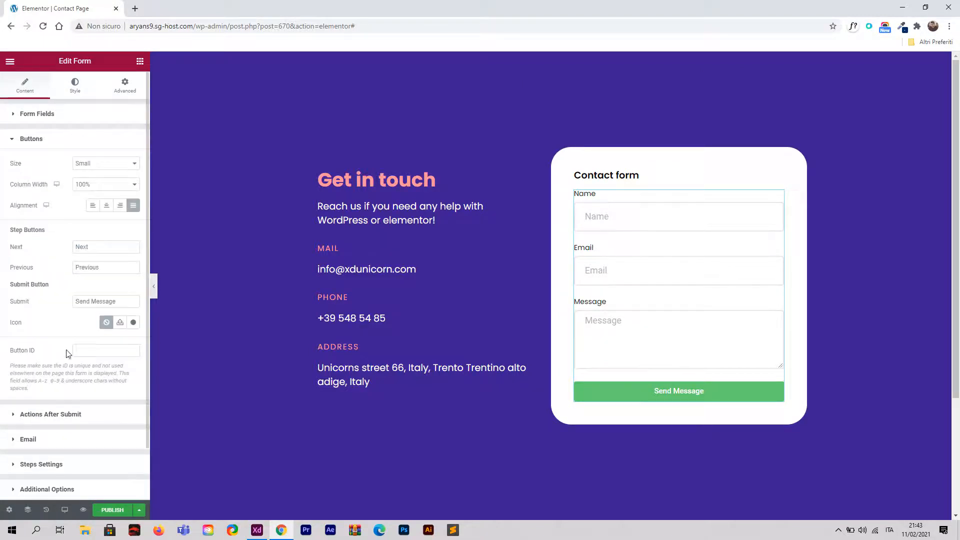
left_click(93, 209)
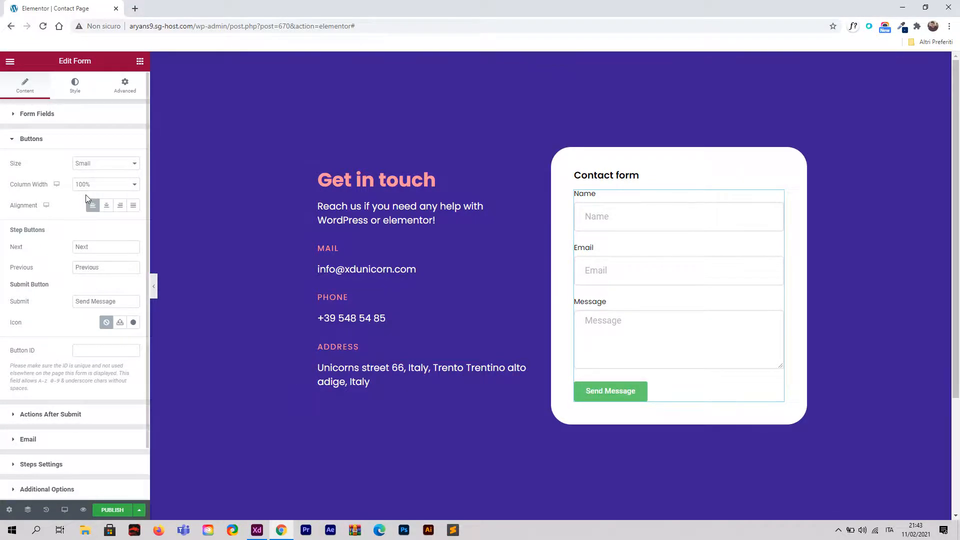
Step: Apply the copied pink hex code as the normal background colour of the form's Next & Submit button
left_click(76, 91)
scroll(94, 289, "down", 2)
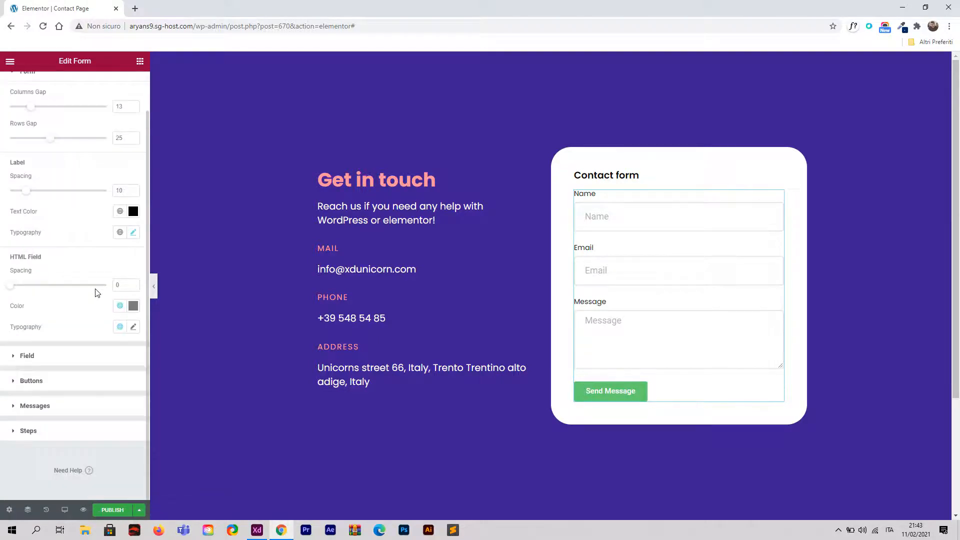
left_click(40, 384)
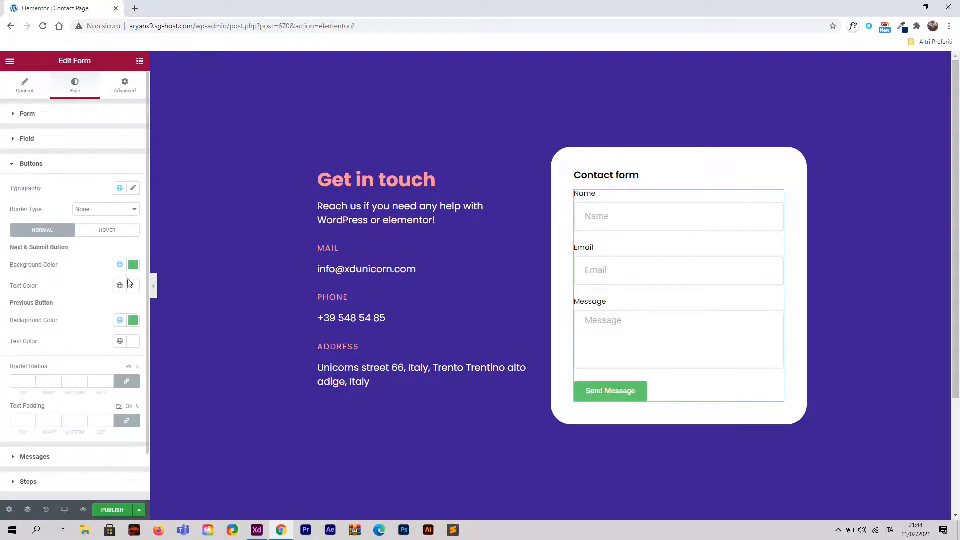
left_click(133, 264)
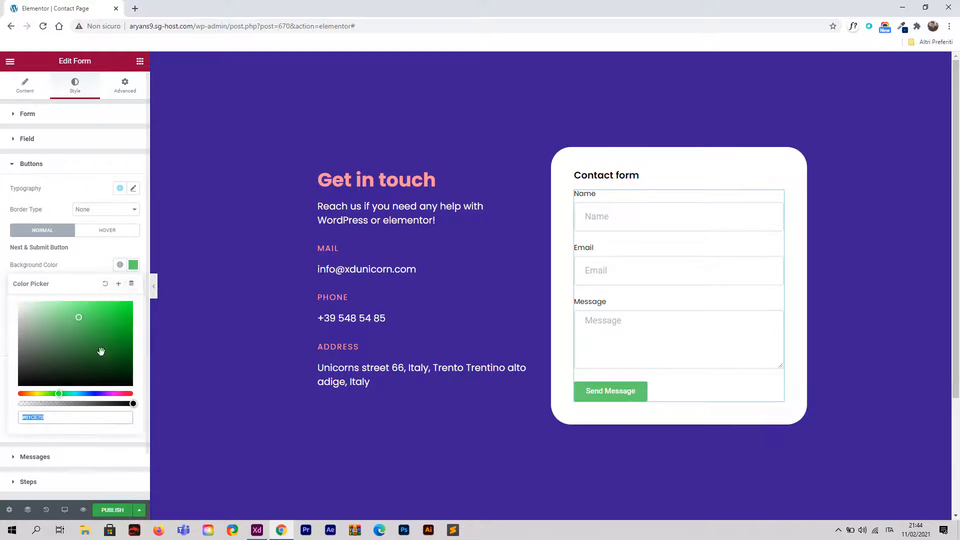
key("ctrl+v")
left_click(96, 266)
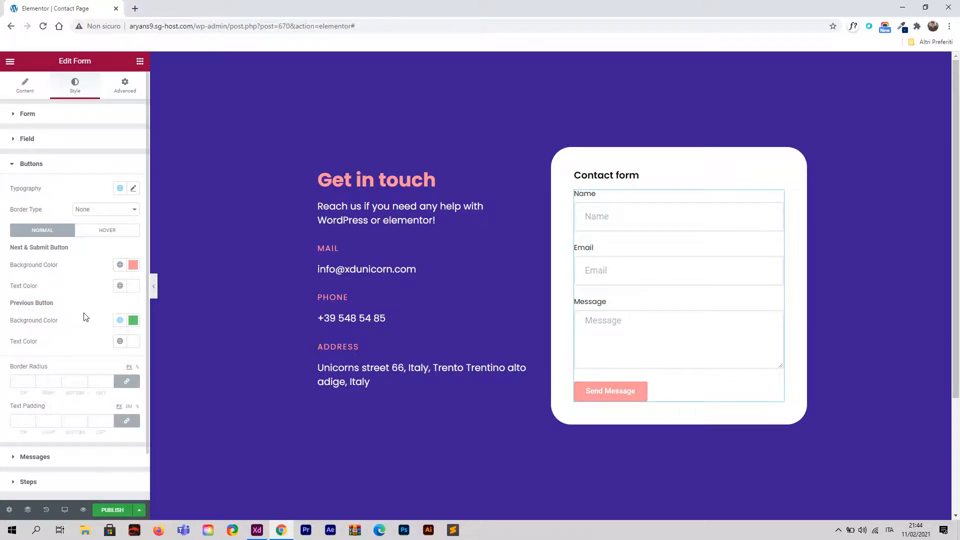
Step: Set the hover background colour of the Next & Submit button to black, #000000
left_click(103, 232)
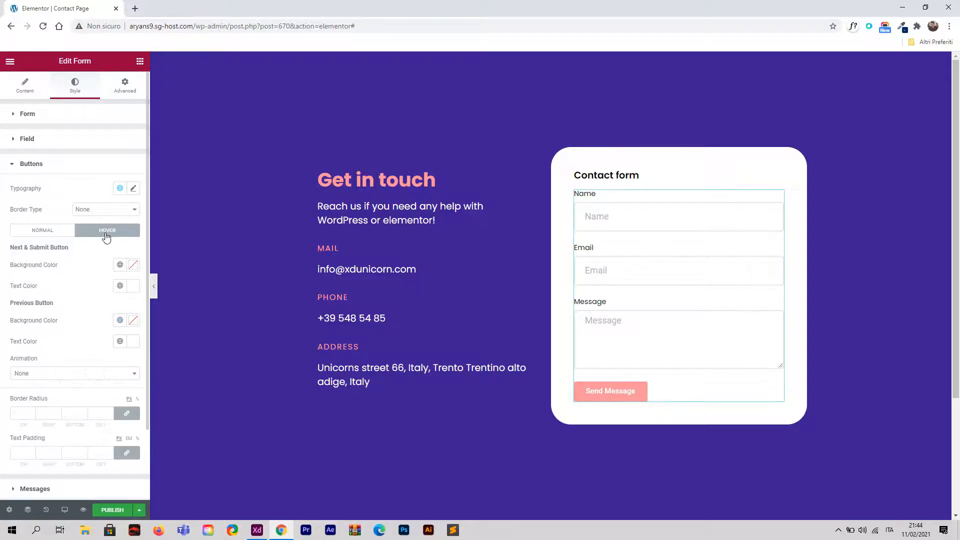
left_click(134, 268)
left_click_drag(99, 318, 2, 390)
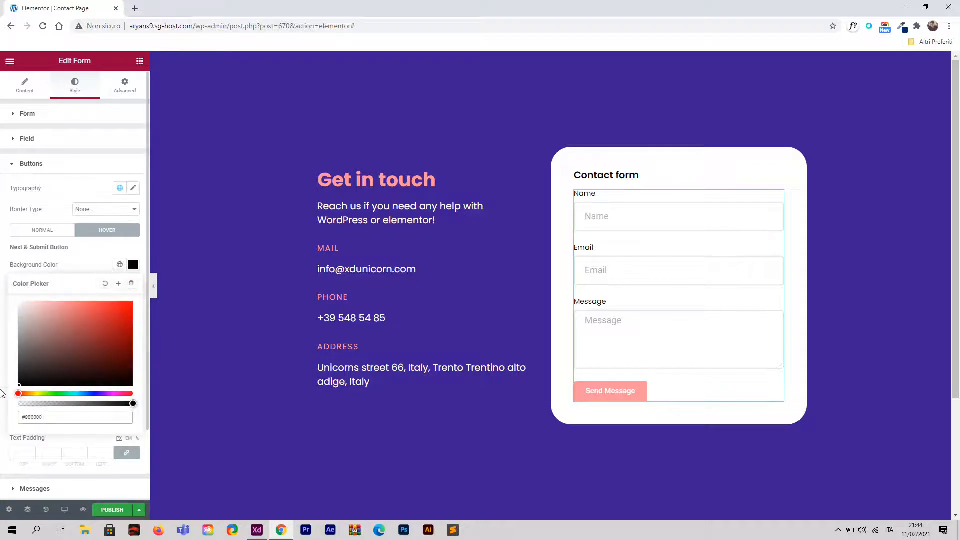
left_click(86, 278)
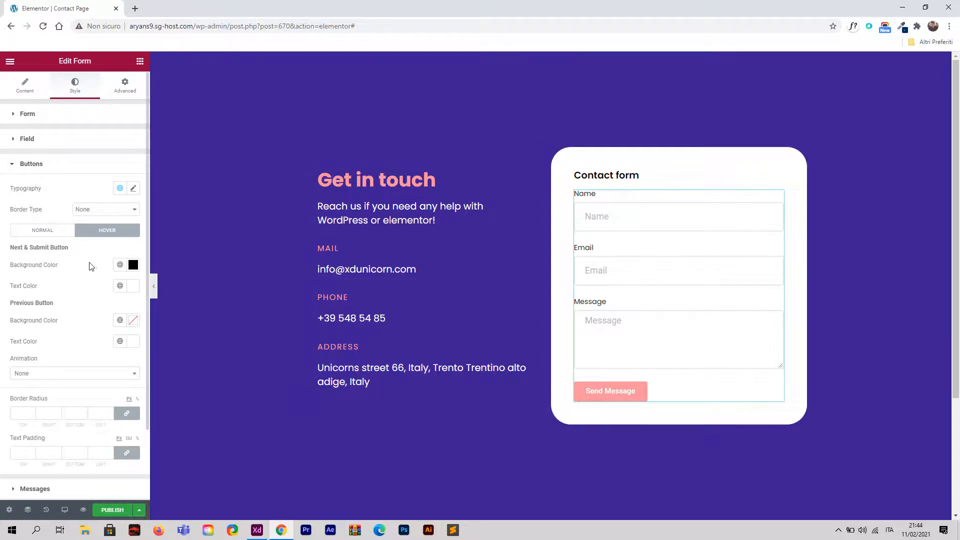
Step: Set the form button's text padding to 21 px on all sides
scroll(70, 280, "down", 2)
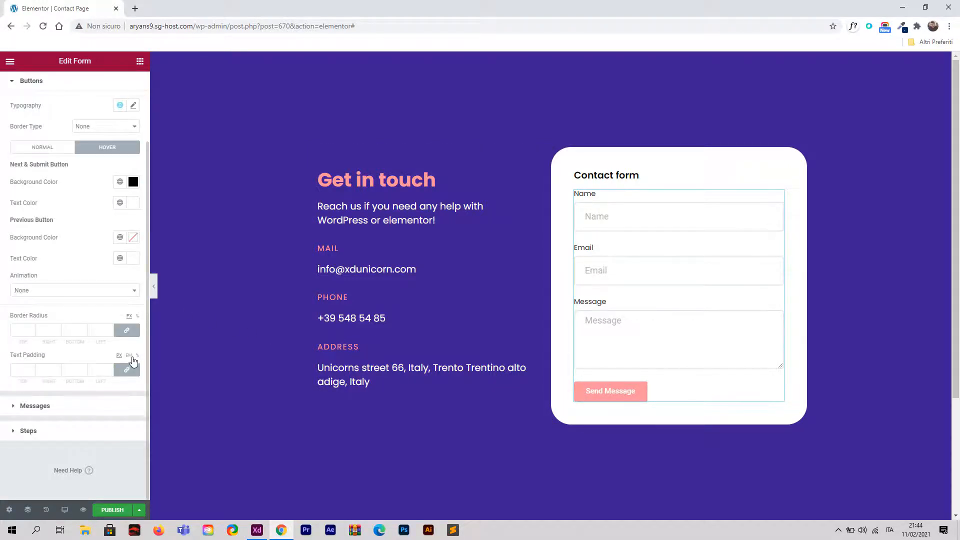
left_click(31, 369)
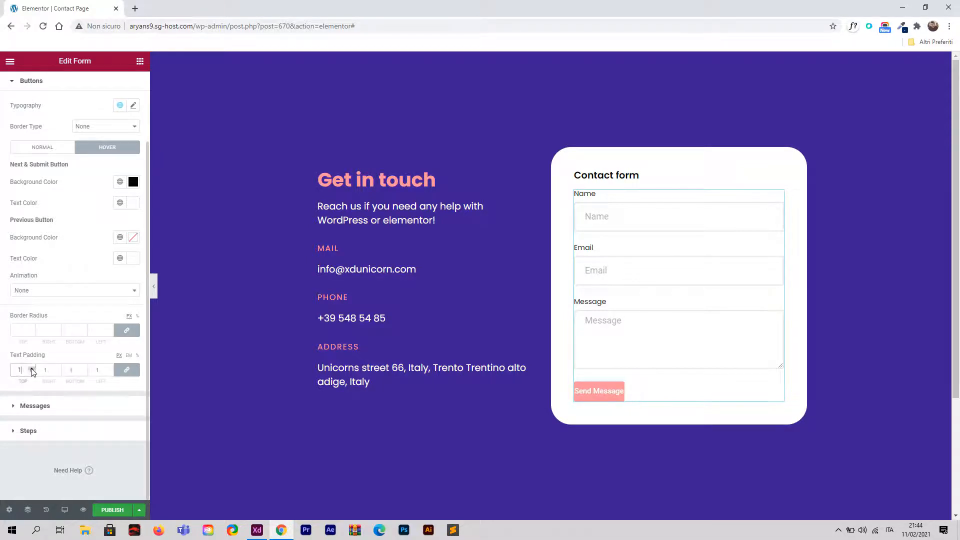
left_click(32, 369)
left_click(31, 369)
left_click(31, 369)
left_click(31, 369)
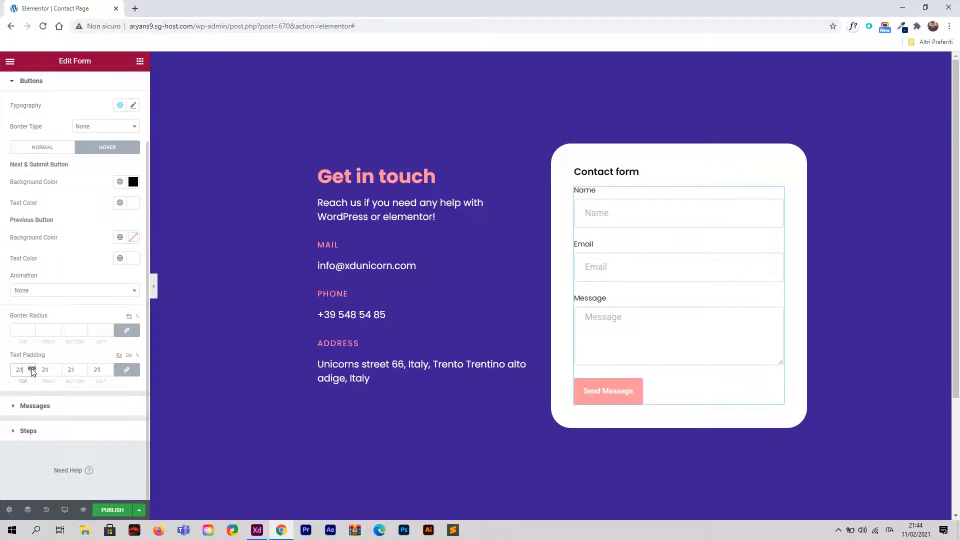
Step: Increase the Send Message button's text padding to 37 px on all sides
left_click(31, 369)
left_click(32, 369)
left_click(31, 369)
left_click(31, 369)
left_click(32, 369)
left_click(31, 369)
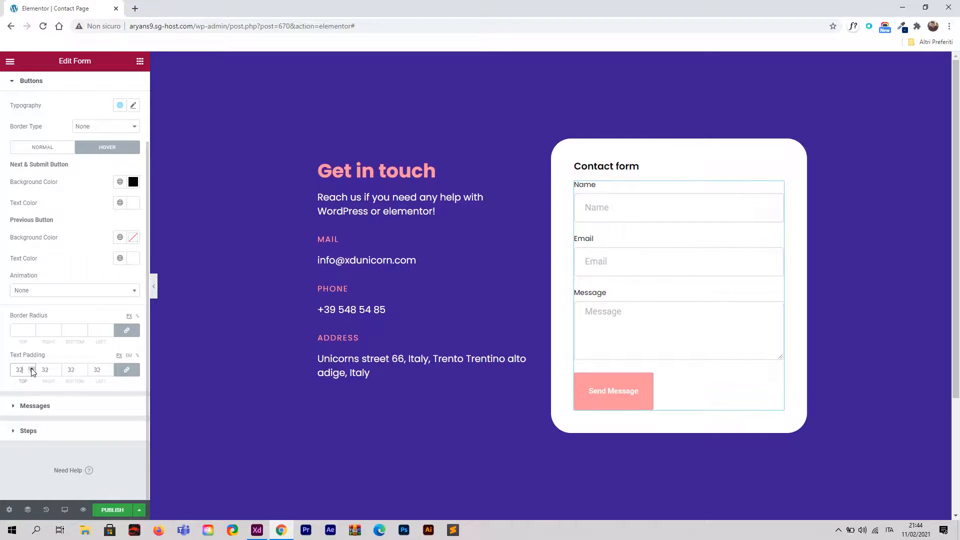
left_click(32, 369)
left_click(32, 369)
left_click(32, 369)
left_click(31, 369)
left_click(32, 369)
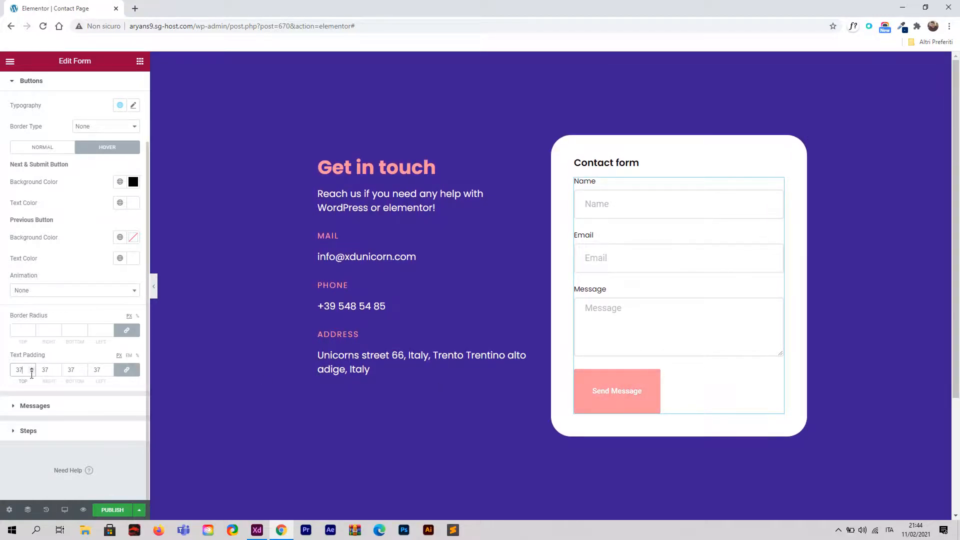
Step: Unlink the button's text padding values and set the top and bottom padding to 20 px each
left_click(128, 372)
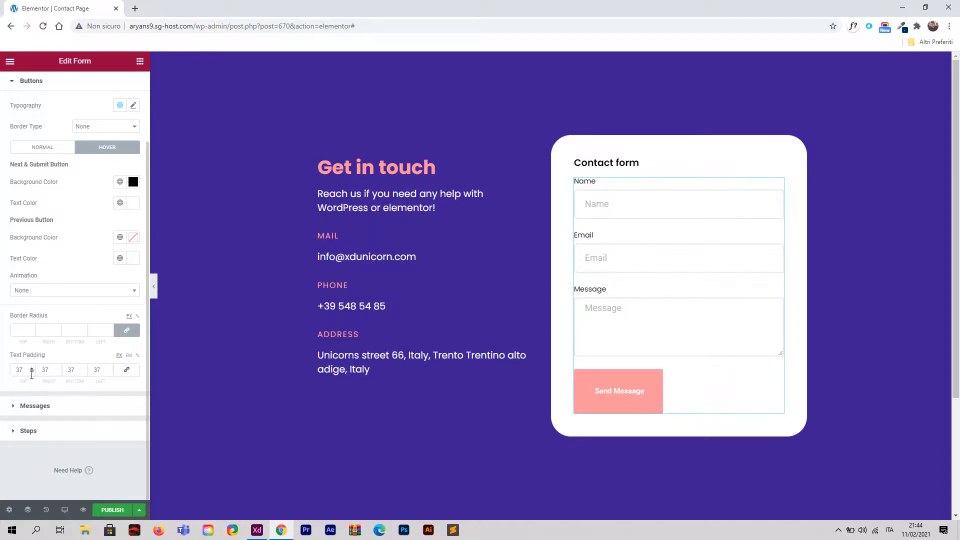
left_click_drag(23, 370, 7, 374)
type("20")
double_click(78, 368)
type("20")
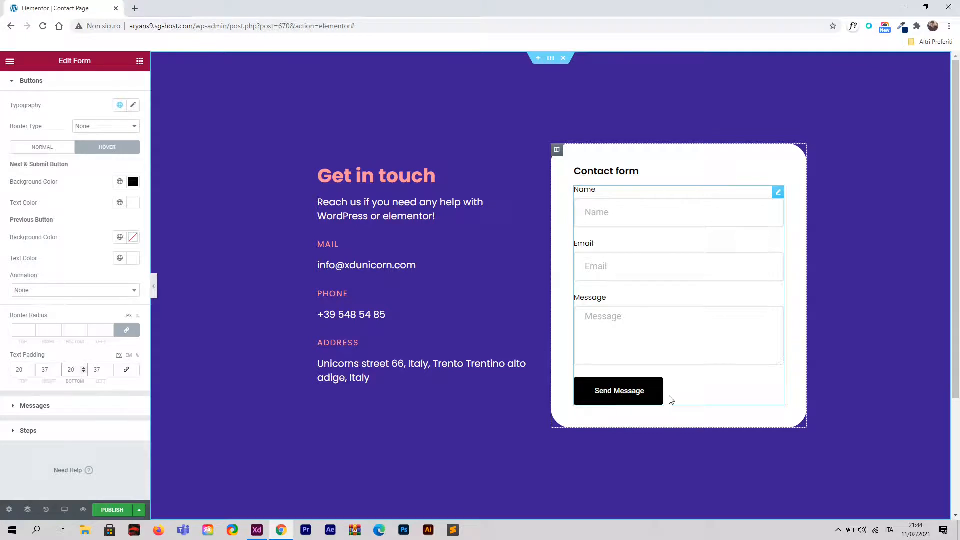
Step: Check the button's shape in the Adobe XD mockup and set the Elementor form button's border radius to 10 px on all corners
left_click(257, 530)
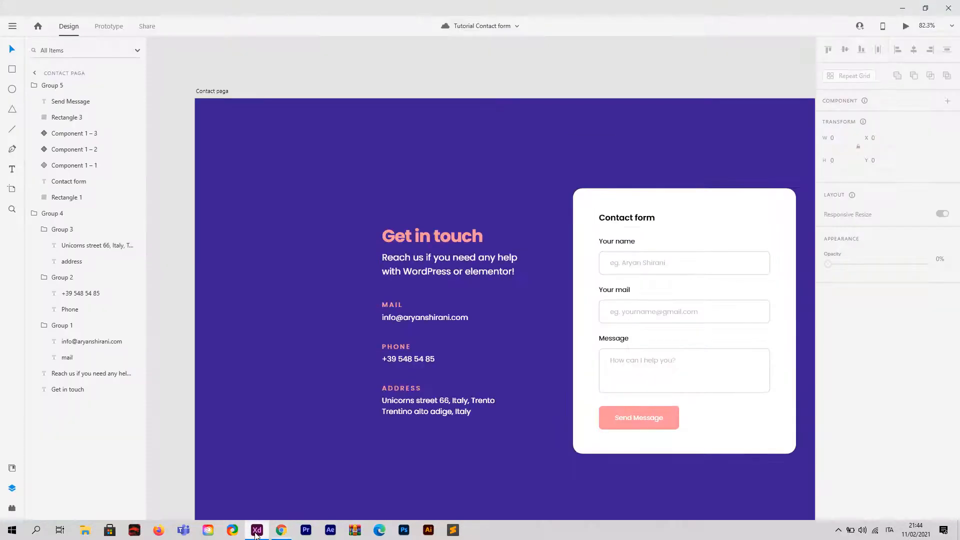
left_click(280, 530)
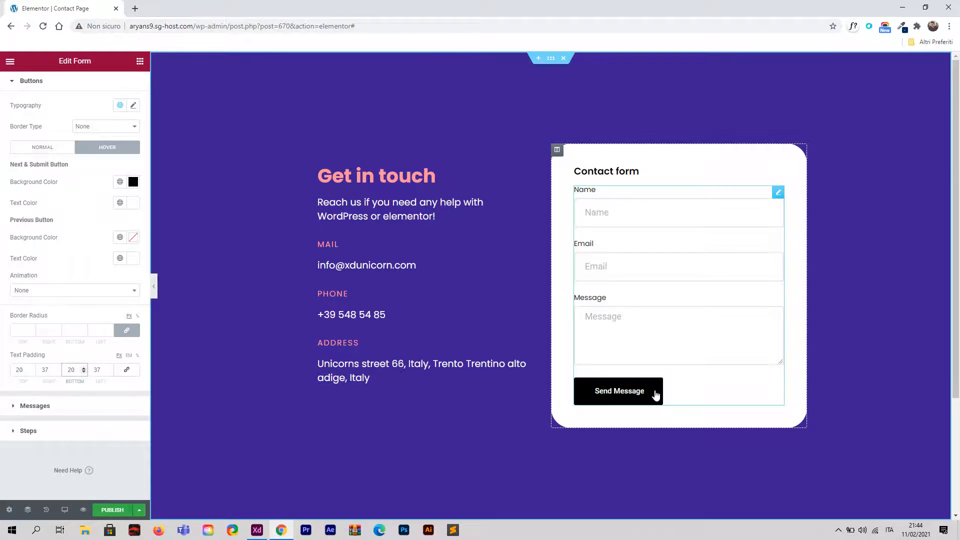
left_click(33, 345)
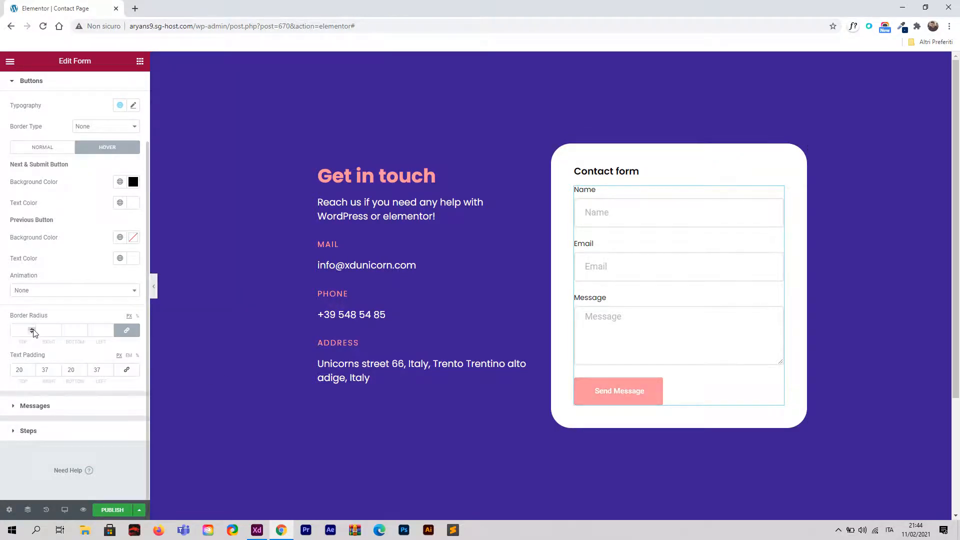
double_click(33, 329)
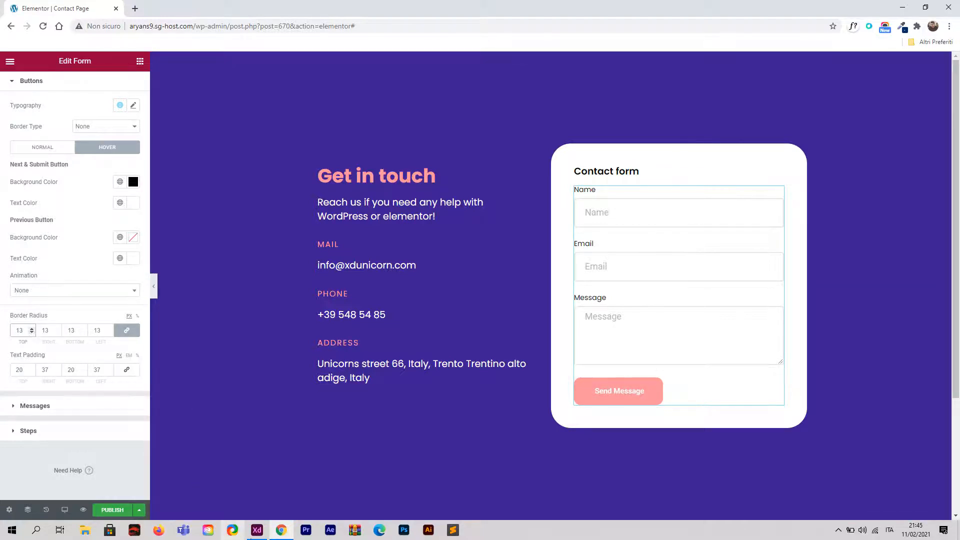
left_click(258, 532)
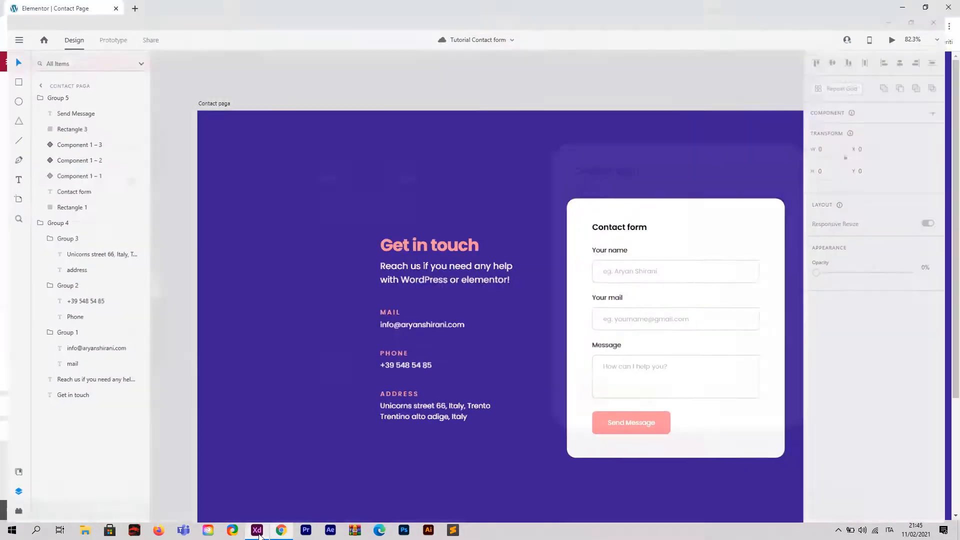
left_click(259, 533)
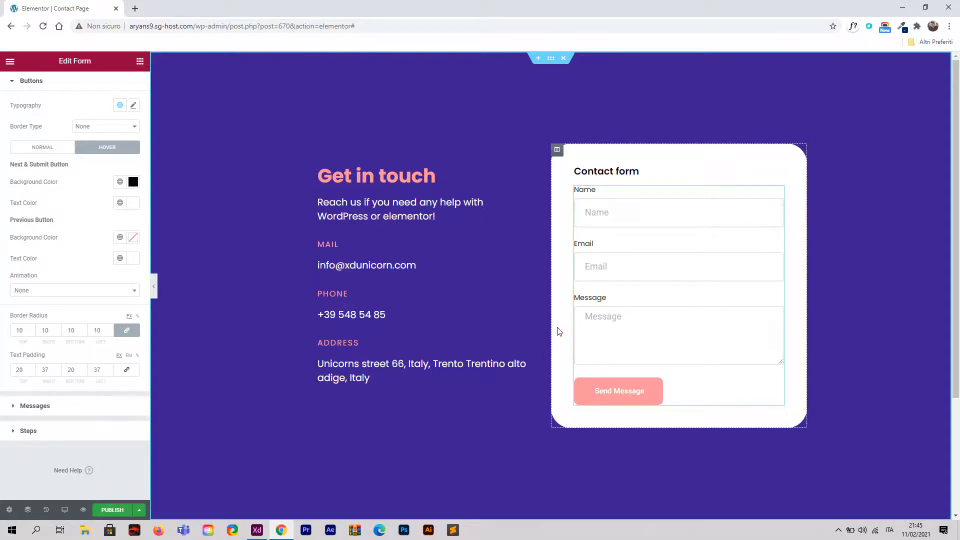
Step: Compare the form's spacing with the Adobe XD mockup and set the form's label spacing to 13 in Elementor
left_click(258, 531)
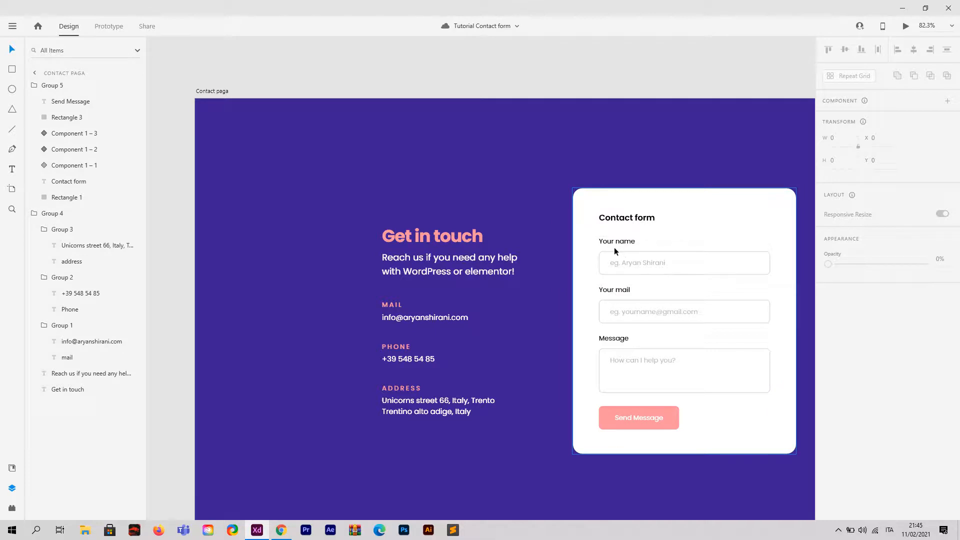
left_click(284, 533)
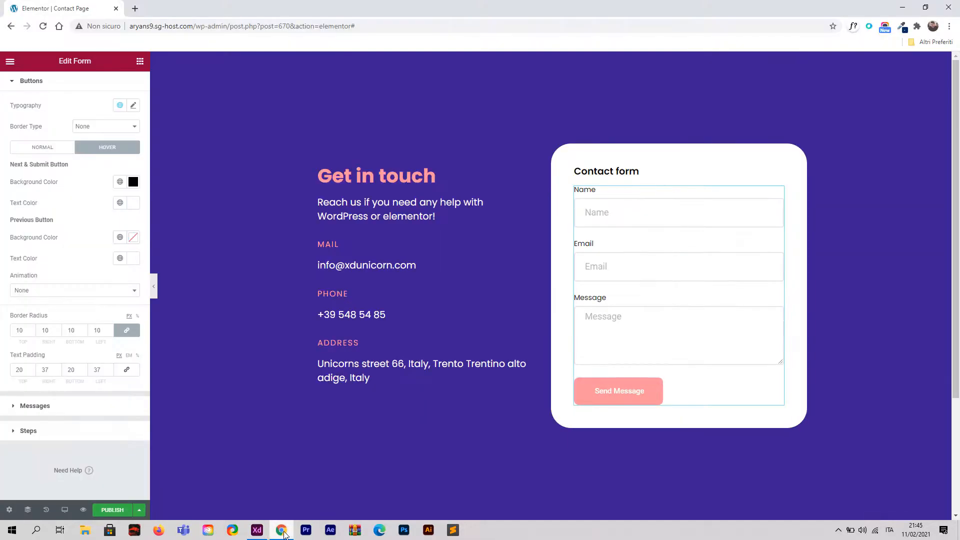
left_click(283, 533)
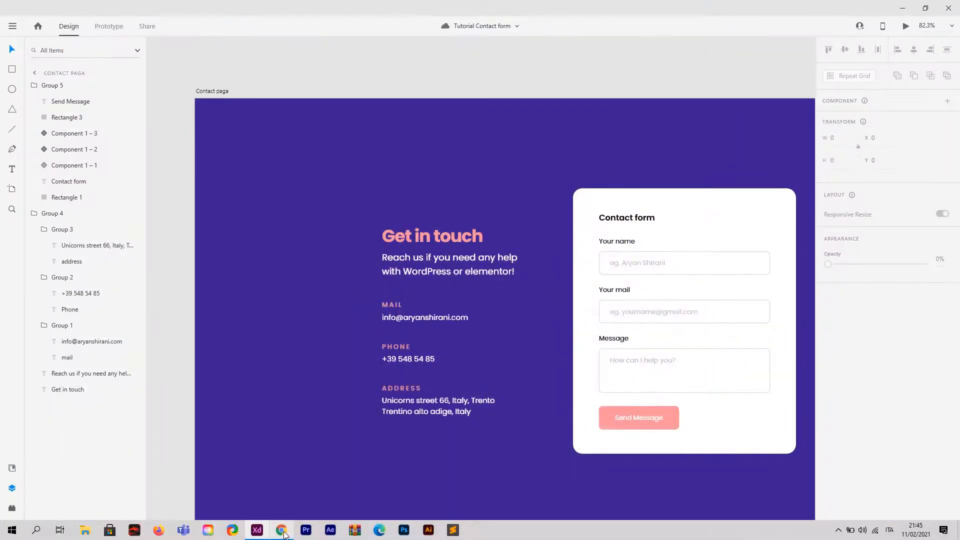
left_click(283, 532)
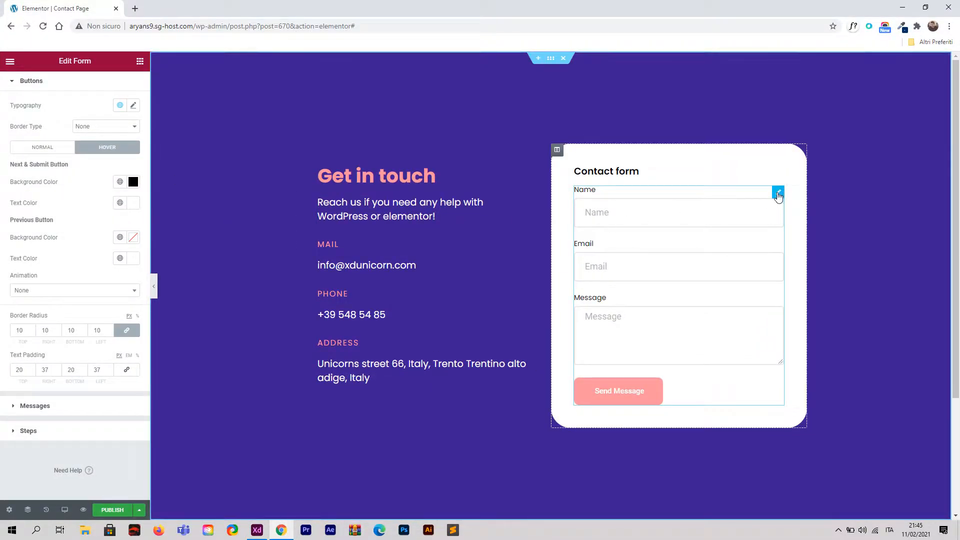
scroll(92, 193, "up", 3)
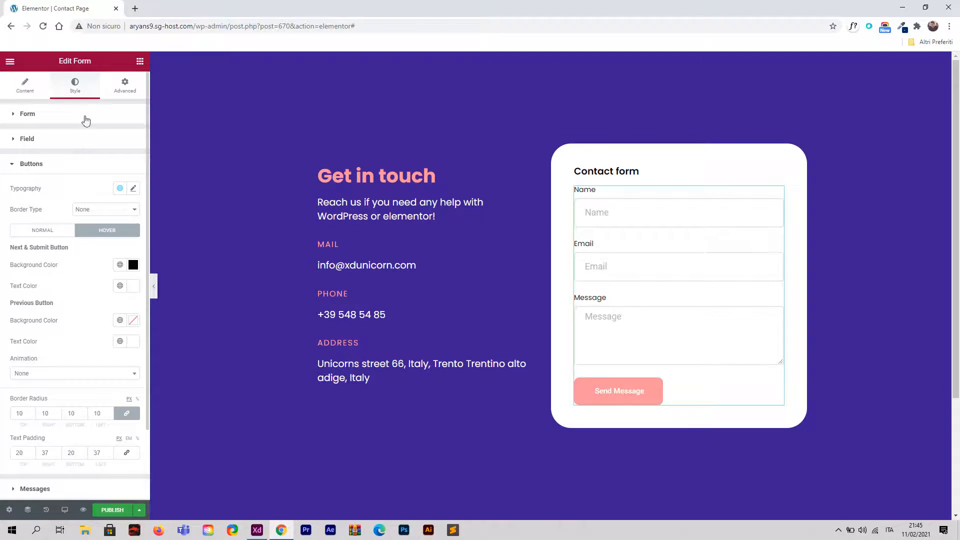
left_click(49, 114)
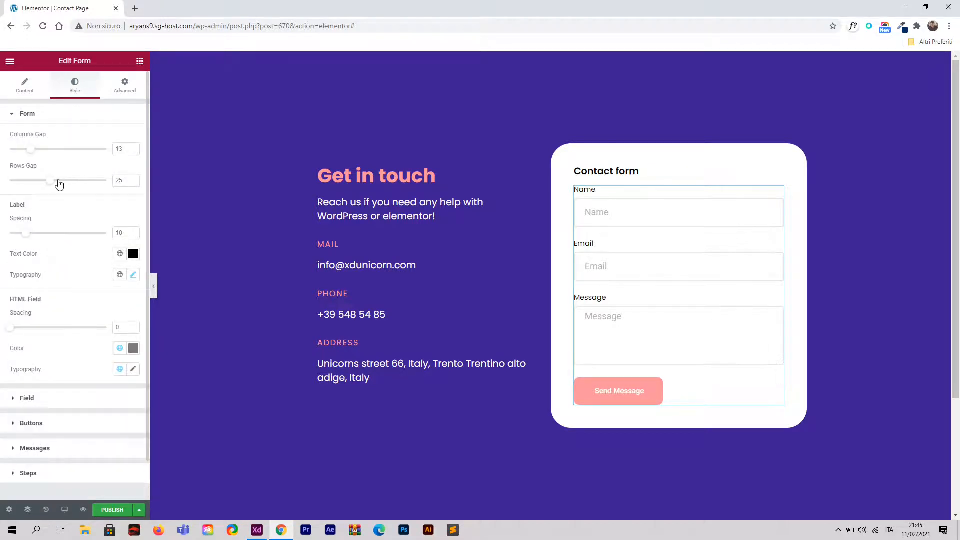
left_click_drag(27, 237, 32, 240)
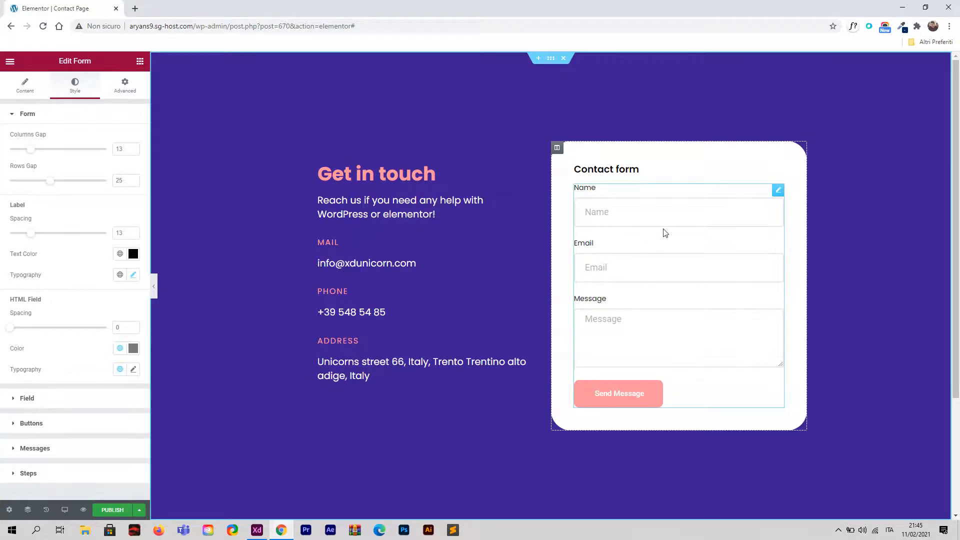
Step: Change the form fields' input size to Medium
left_click(21, 88)
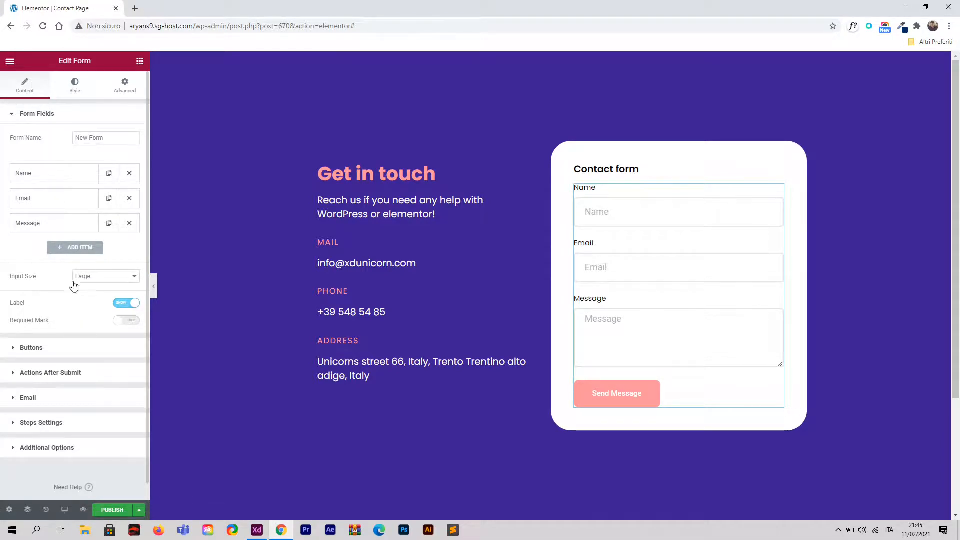
left_click(96, 281)
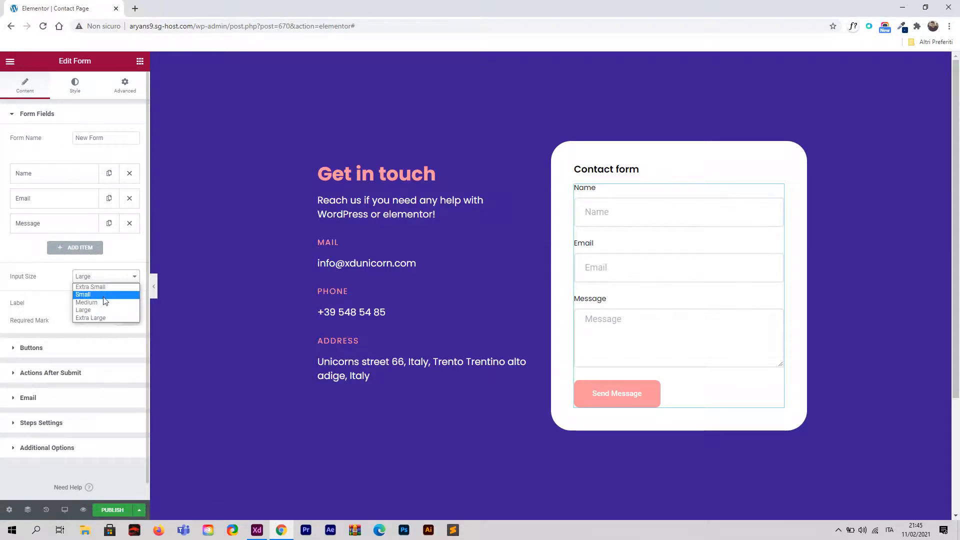
left_click(107, 302)
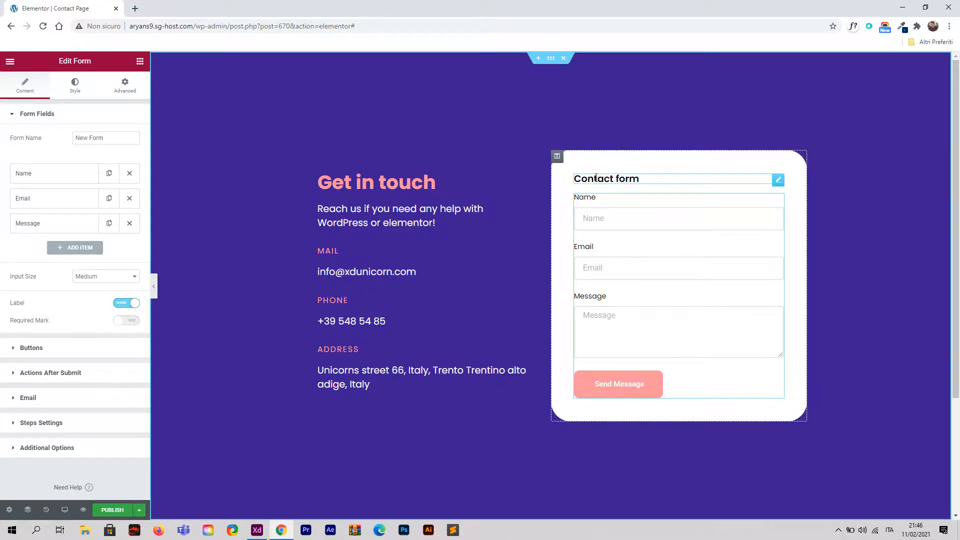
Step: Set the padding of the white contact form column to 11% on all sides
left_click(557, 157)
left_click(125, 85)
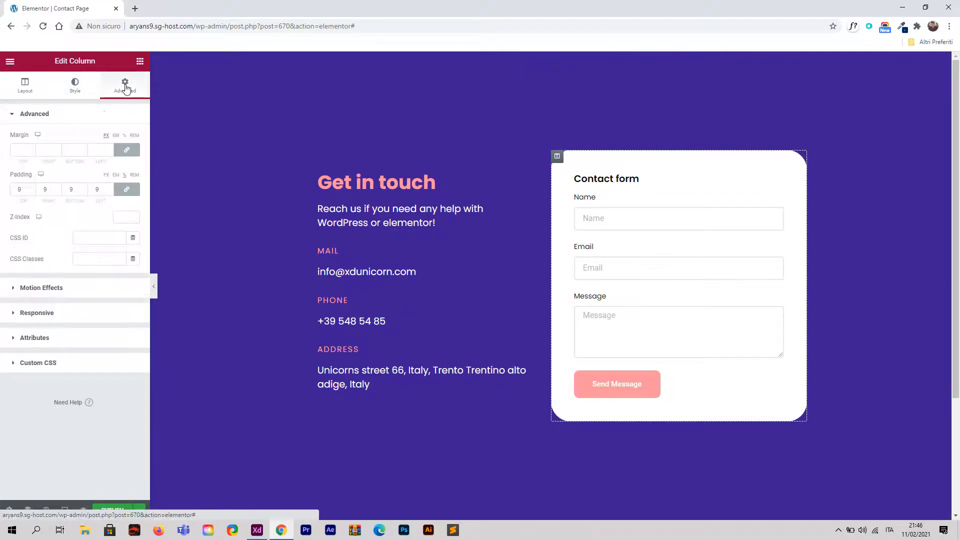
left_click(32, 187)
left_click(32, 187)
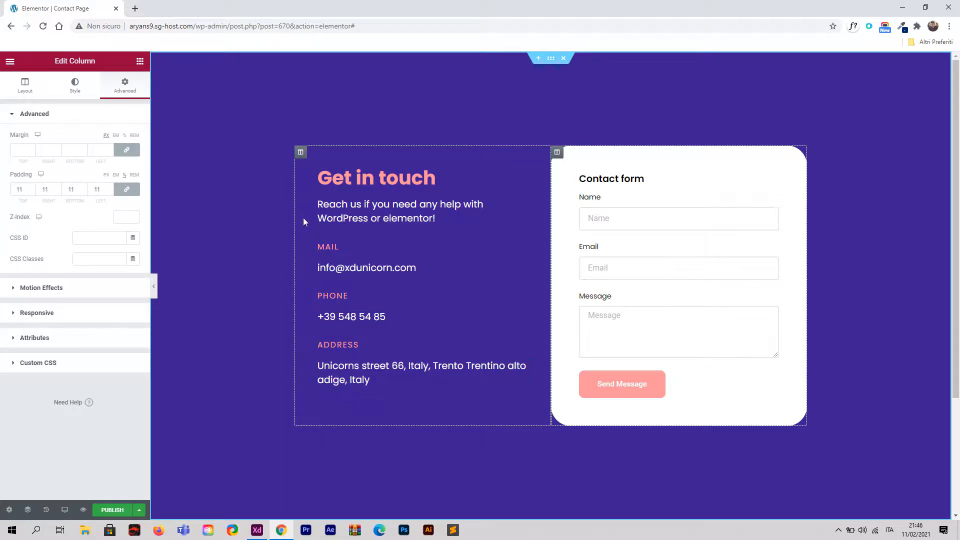
Step: Unlink the padding values of the Get in touch column and set its right padding to 14%
left_click(303, 156)
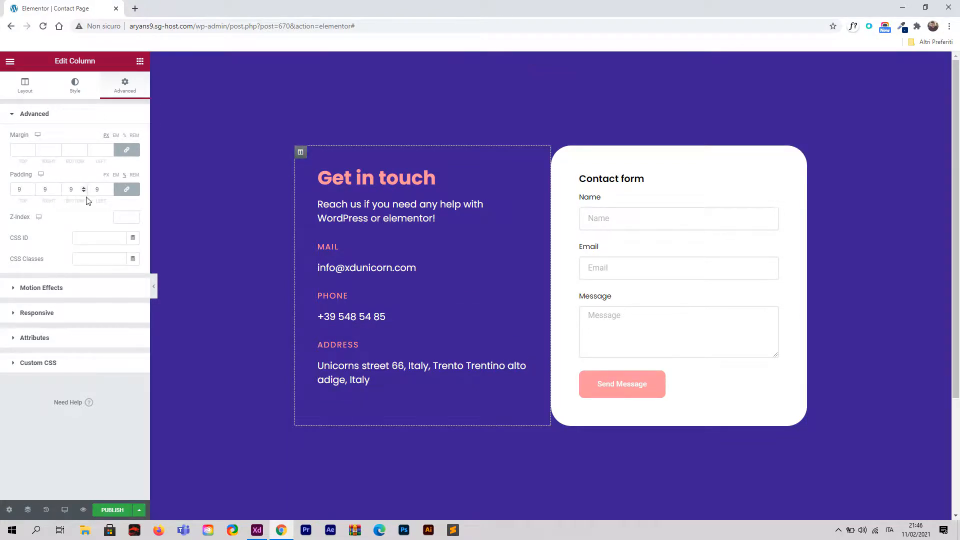
left_click(126, 191)
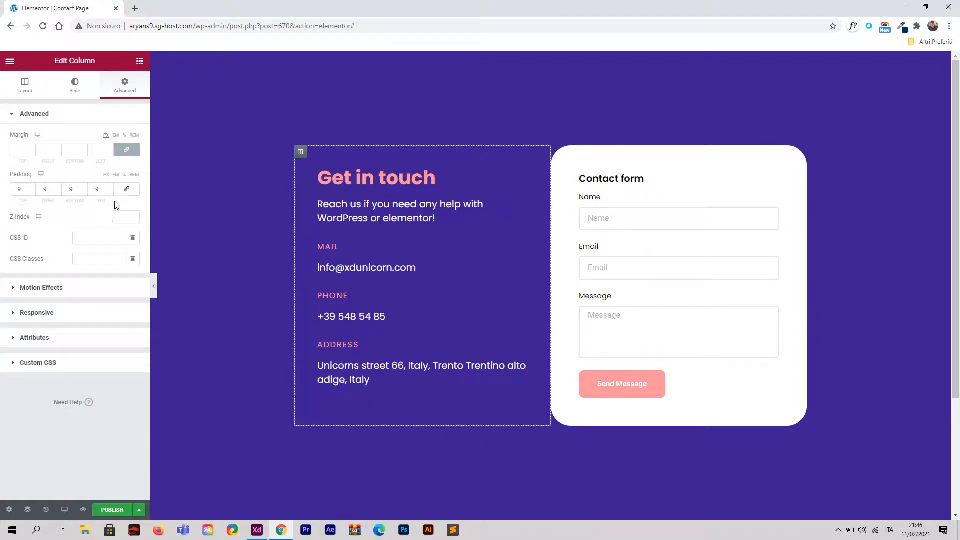
left_click(58, 188)
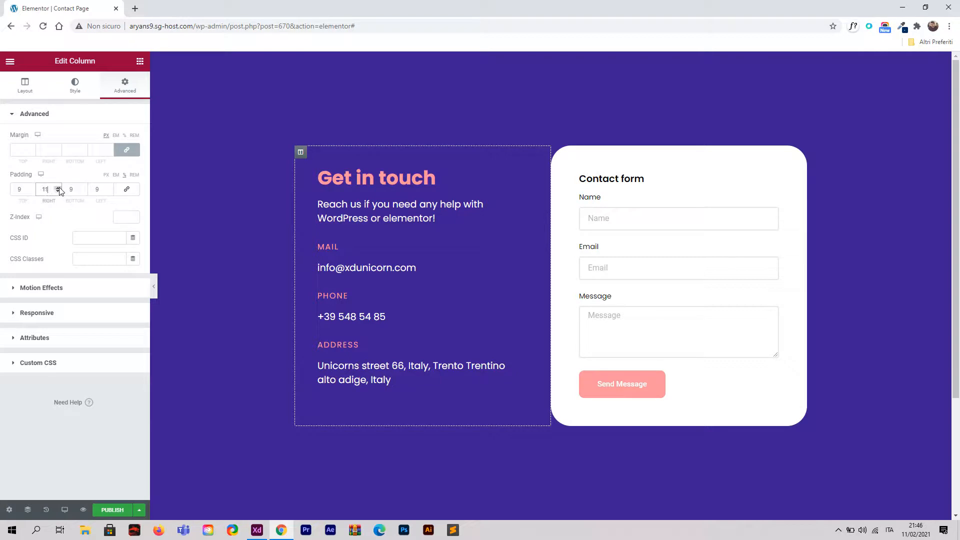
left_click(58, 189)
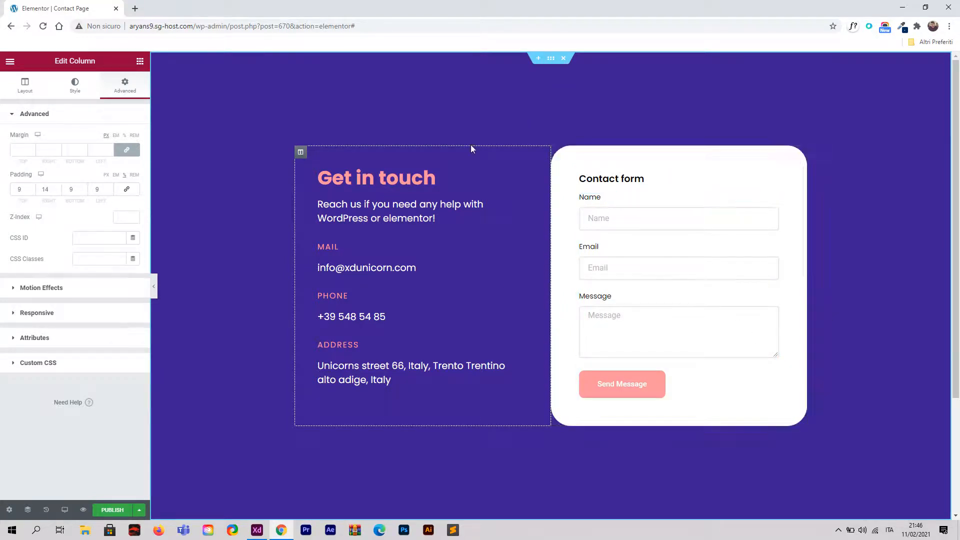
Step: Reduce the border radius of the white contact form column to match the less rounded card in the Adobe XD mockup
left_click(259, 533)
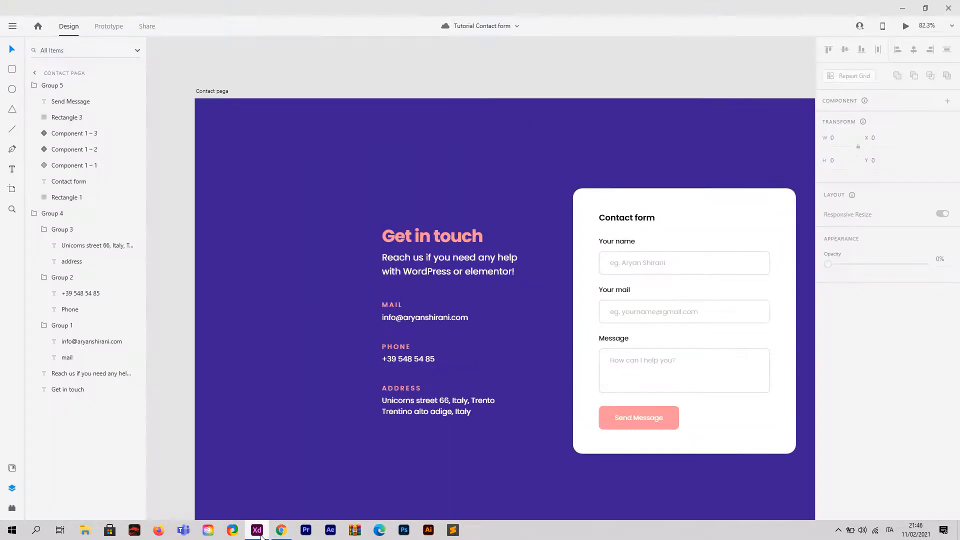
left_click(258, 531)
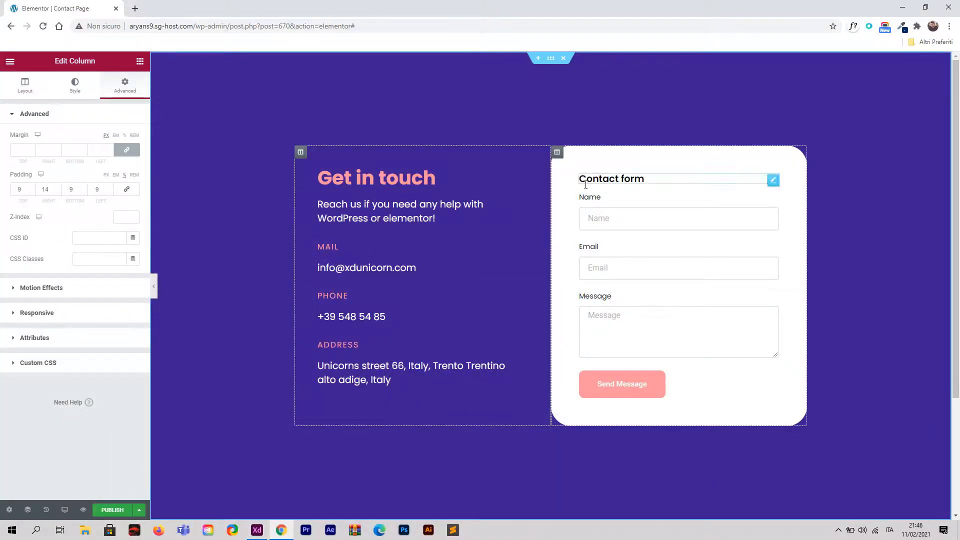
left_click(559, 156)
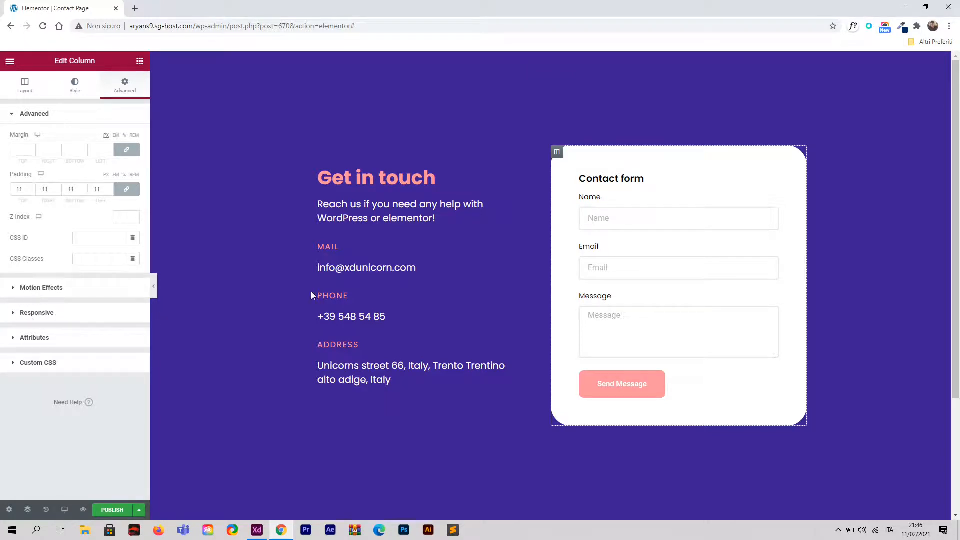
left_click(76, 90)
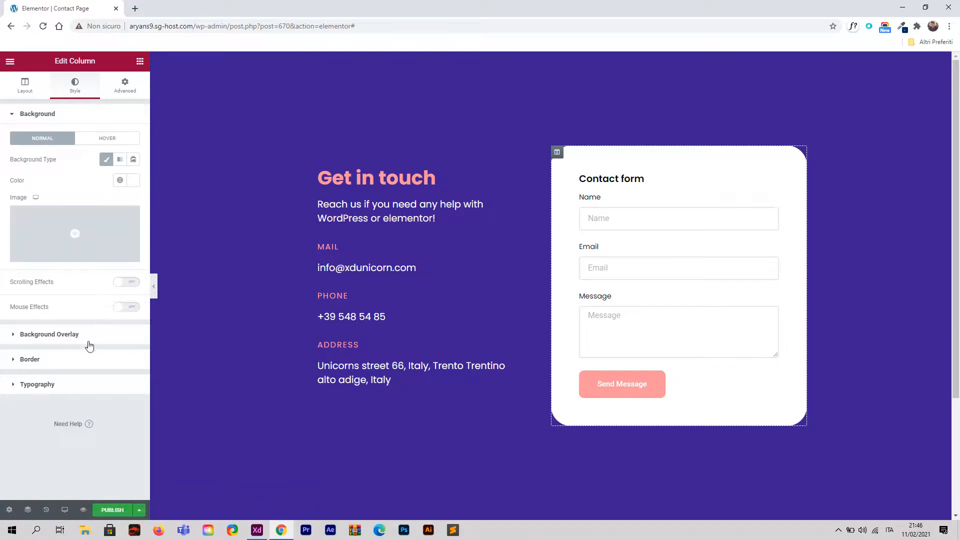
left_click(74, 362)
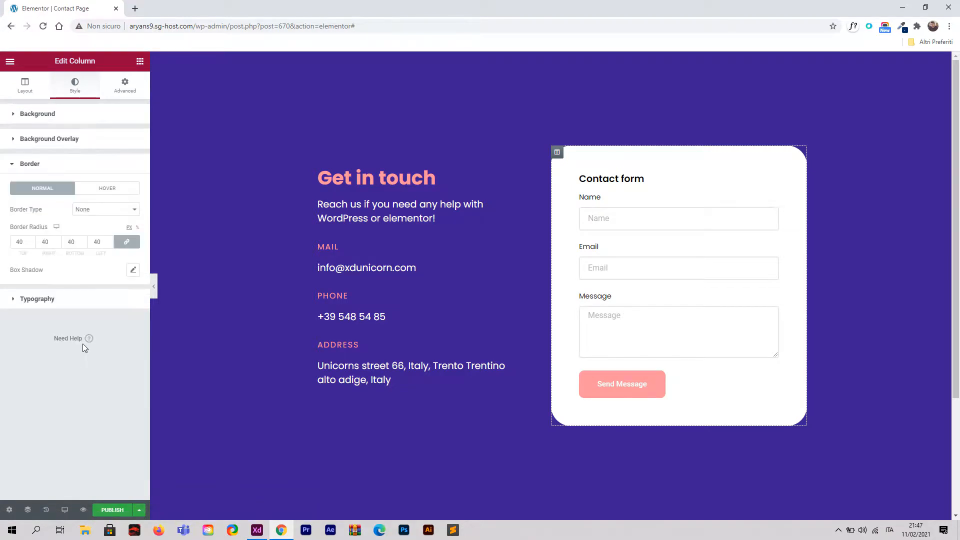
left_click(32, 243)
left_click(340, 296)
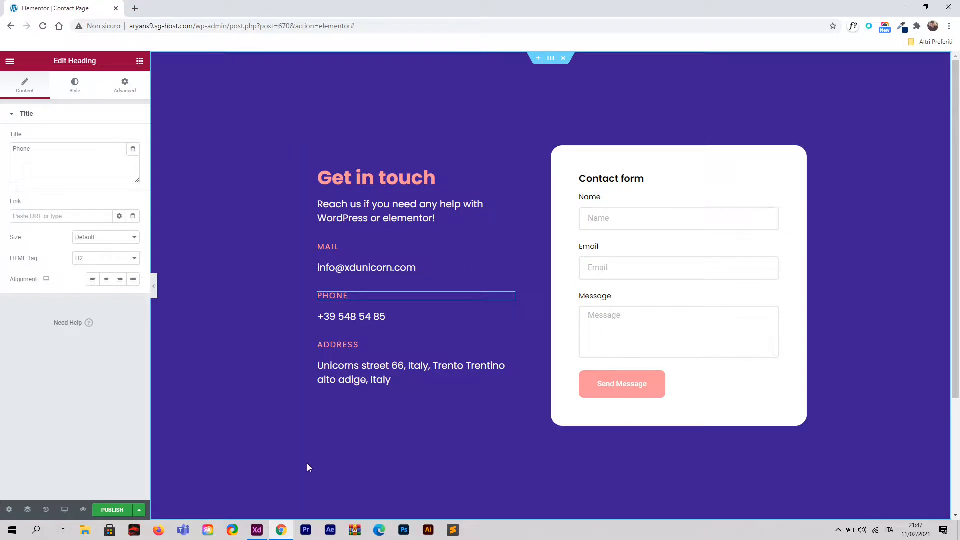
Step: Compare the contact form in the Adobe XD mockup with the page built in Elementor
left_click(258, 531)
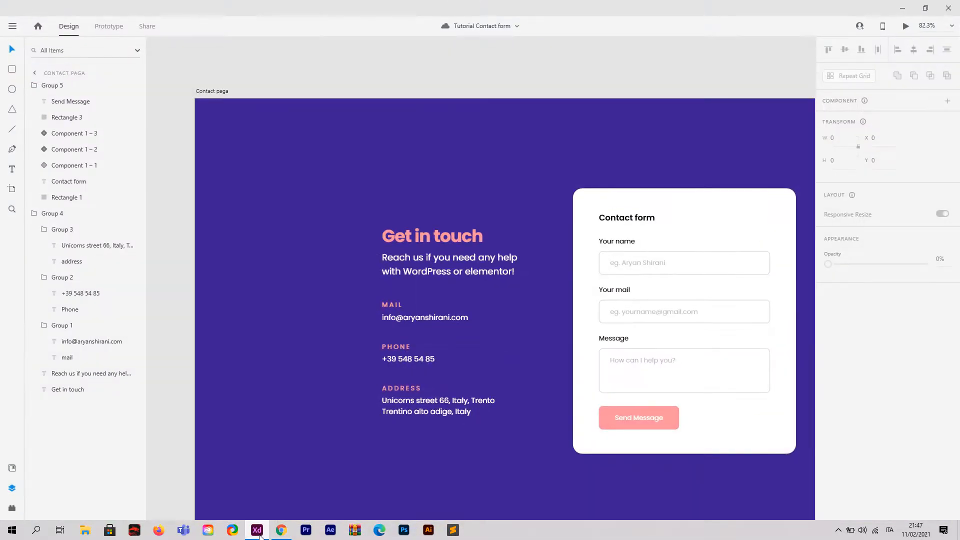
scroll(600, 202, "down", 1)
scroll(370, 171, "up", 1)
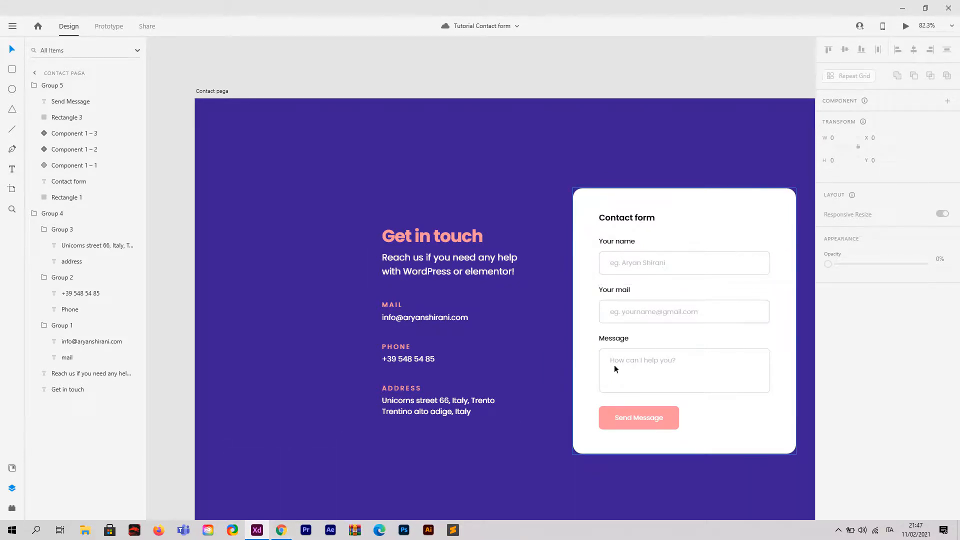
left_click(287, 530)
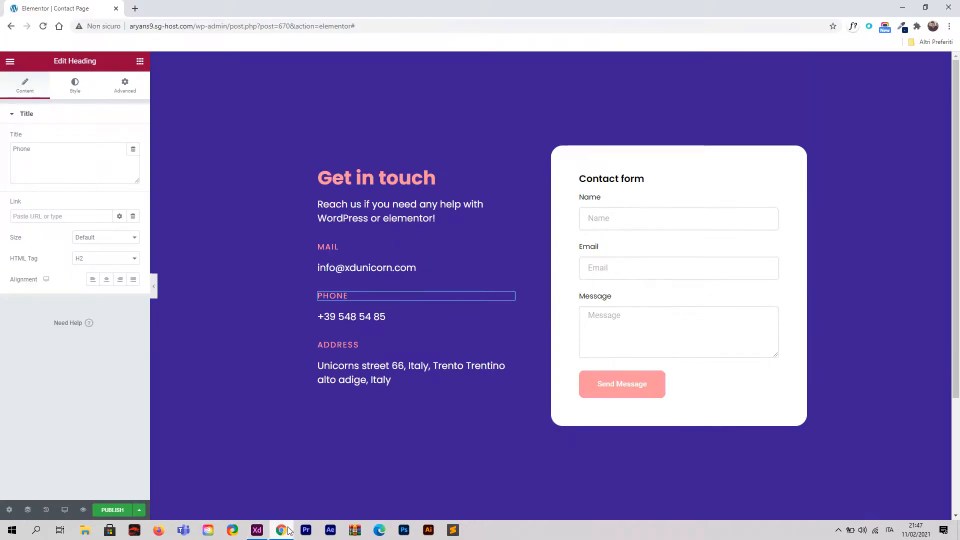
Step: Unlink the padding values of the white contact form column and set its right and left padding to 15%
left_click(556, 151)
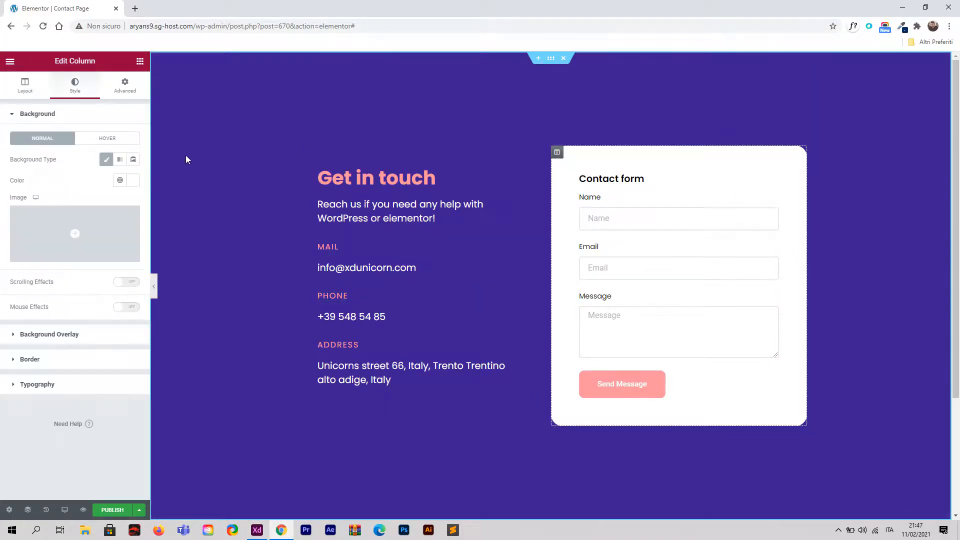
left_click(126, 90)
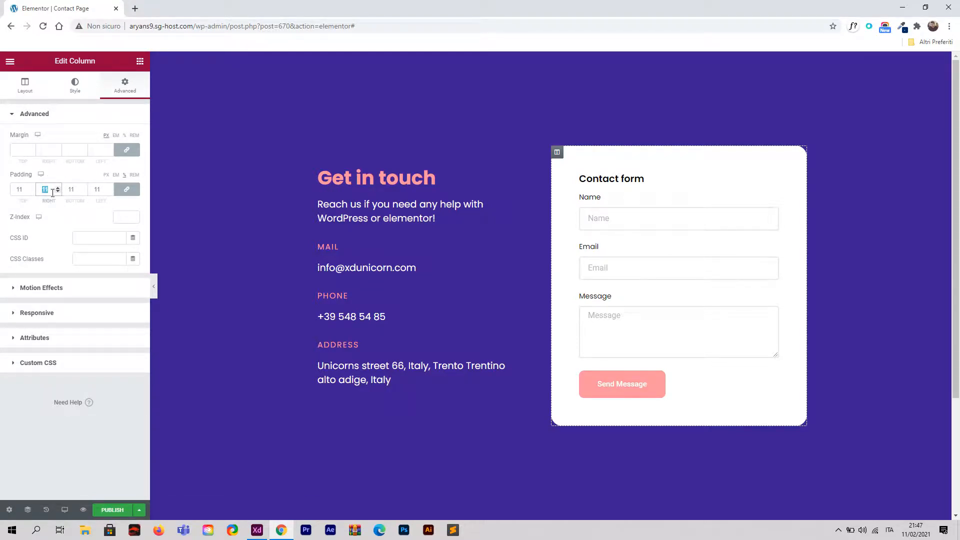
type("15")
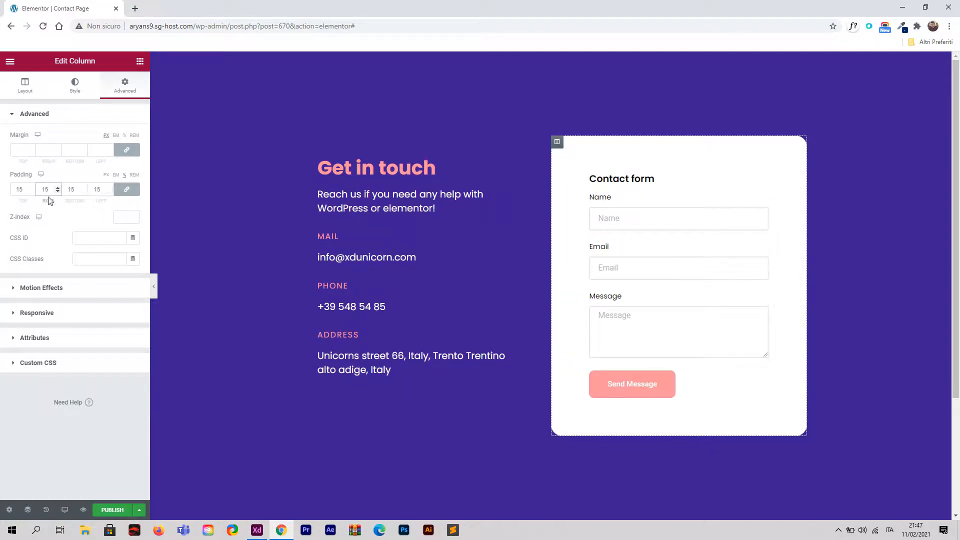
key("ctrl+z")
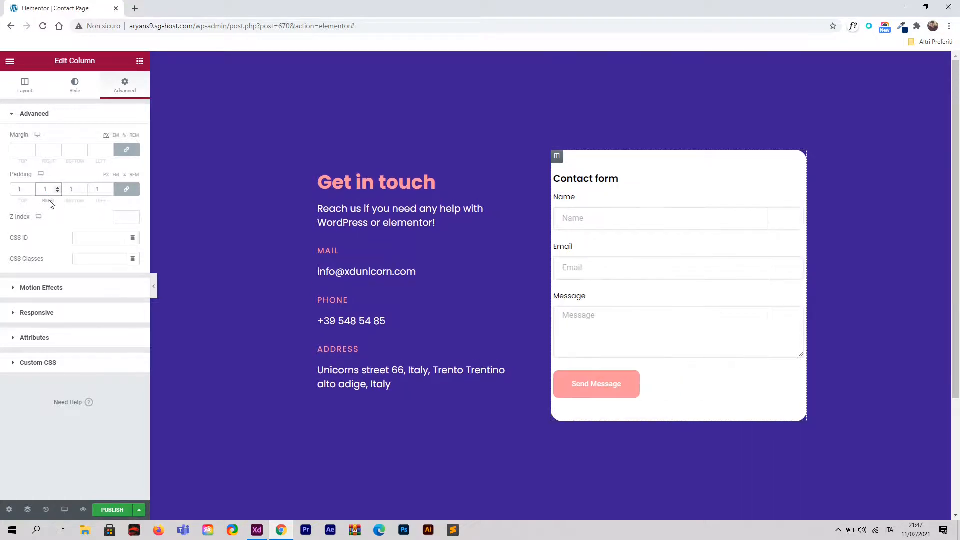
left_click(125, 191)
mouse_move(45, 189)
left_mouse_down()
mouse_move(35, 195)
mouse_move(52, 191)
left_mouse_up()
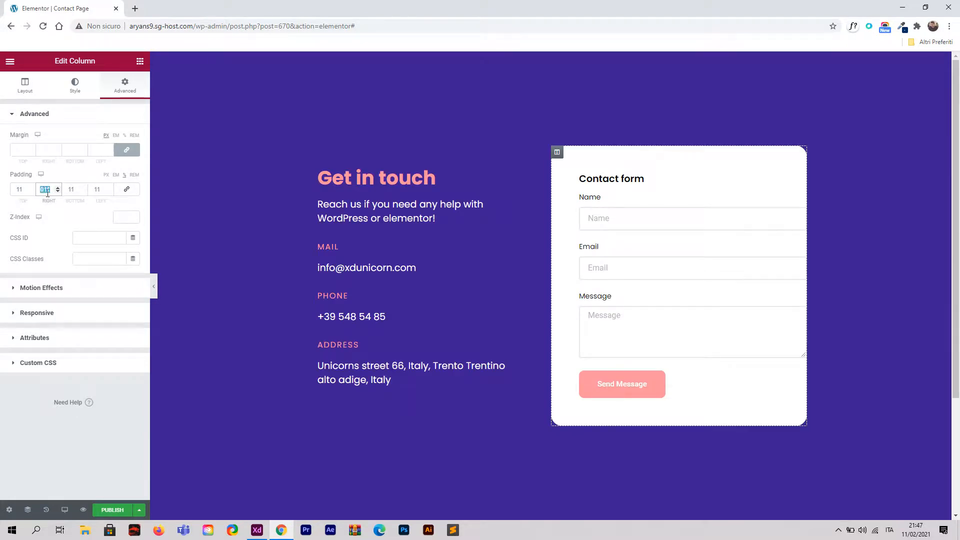
type("15")
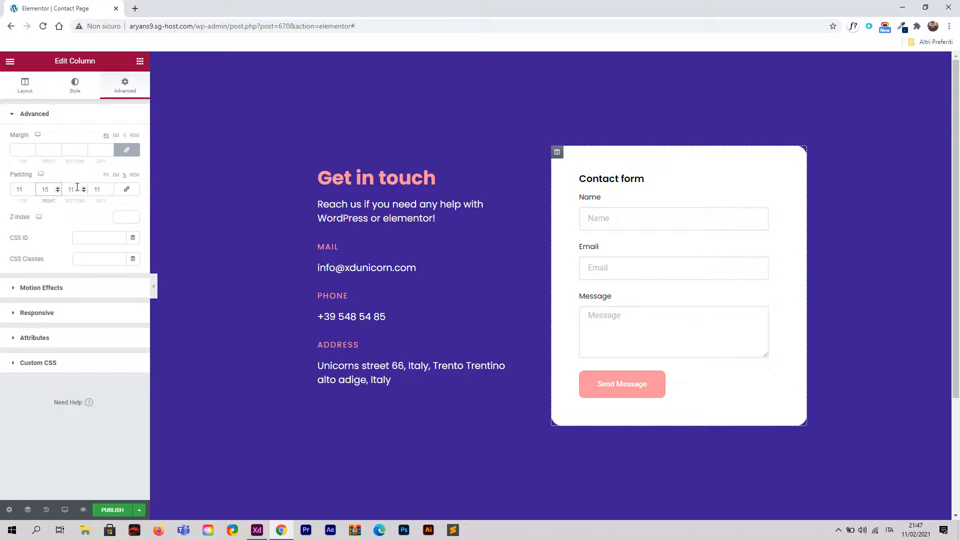
double_click(103, 189)
type("15")
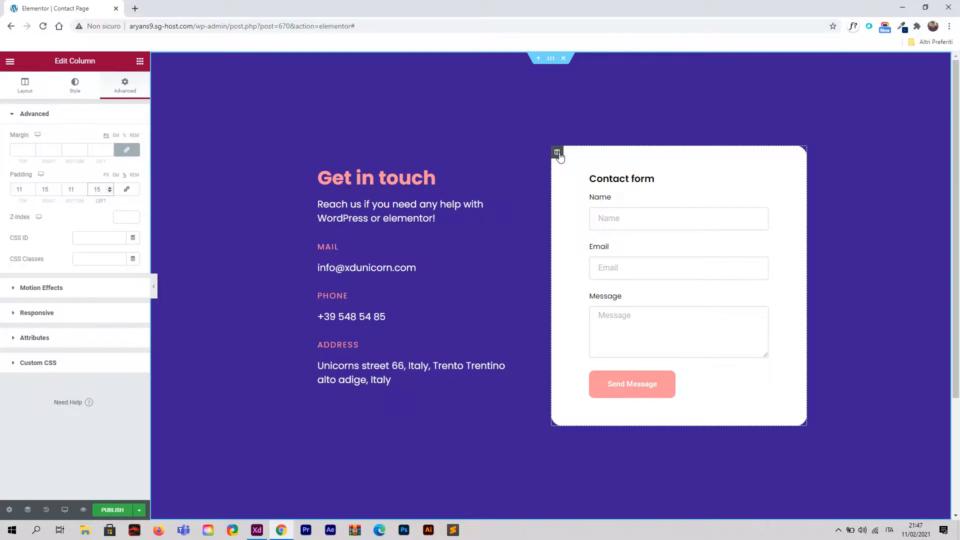
Step: Switch the contact form column's margin to percent, unlink its values, and set the right and left margins to 10%
left_click(23, 149)
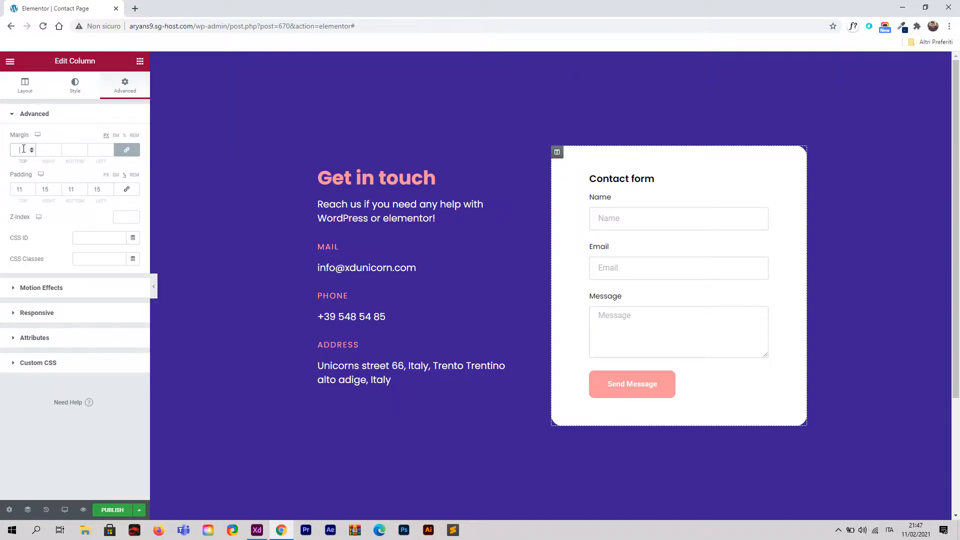
left_click(125, 138)
left_click(127, 151)
left_click_drag(51, 148, 38, 150)
type("10")
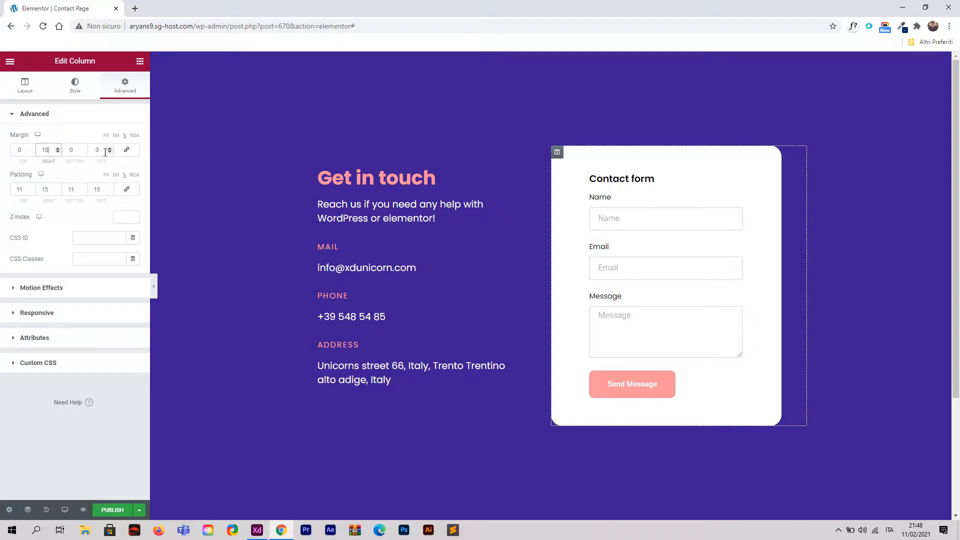
left_click_drag(102, 150, 91, 150)
type("10")
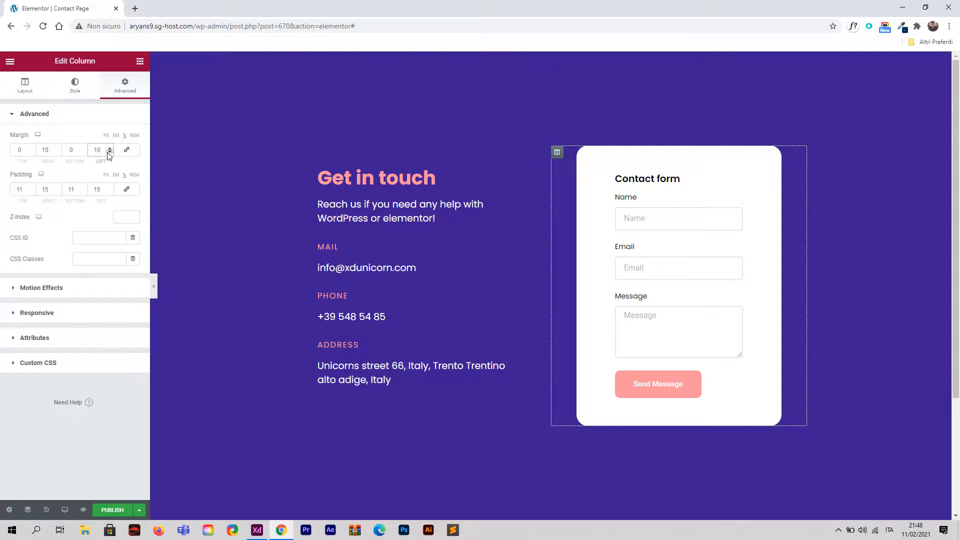
Step: Reduce the left and right margins of the contact form column to 5%
left_click_drag(102, 150, 23, 151)
type("5")
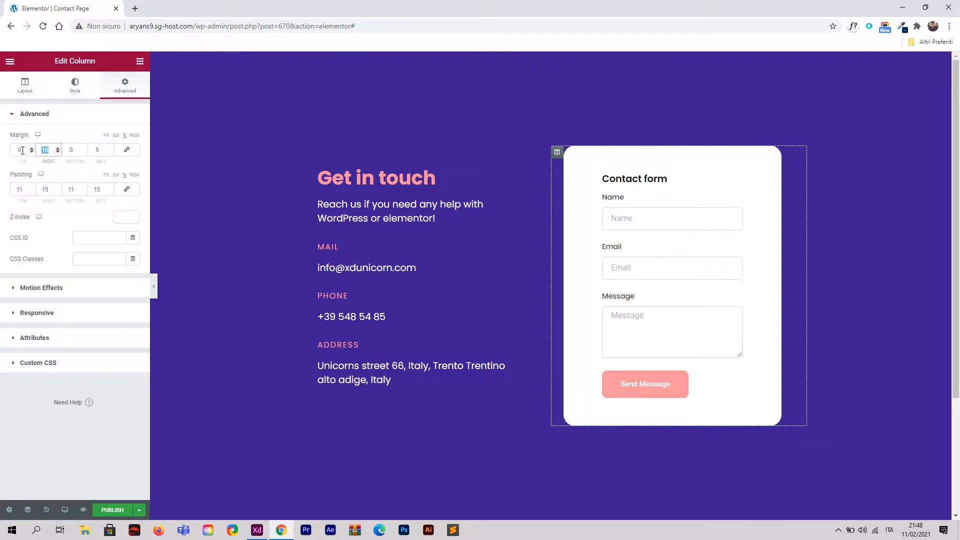
type("5")
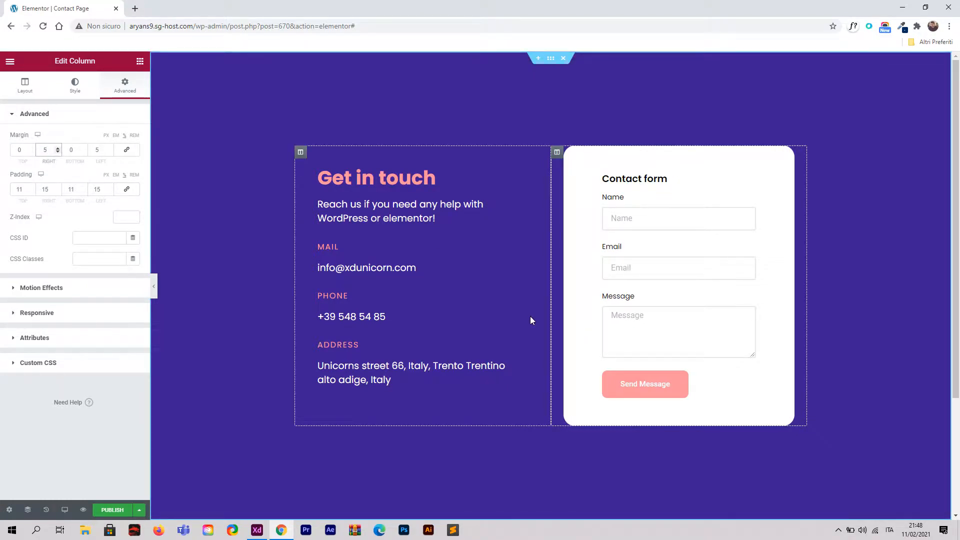
Step: Compare the width and margins of the contact form card with the Adobe XD mockup
left_click(475, 389)
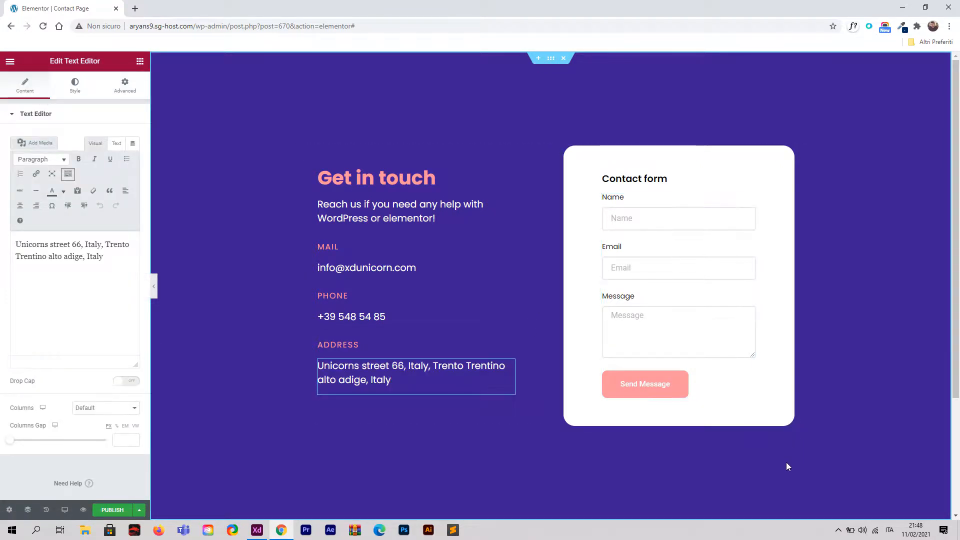
left_click(257, 530)
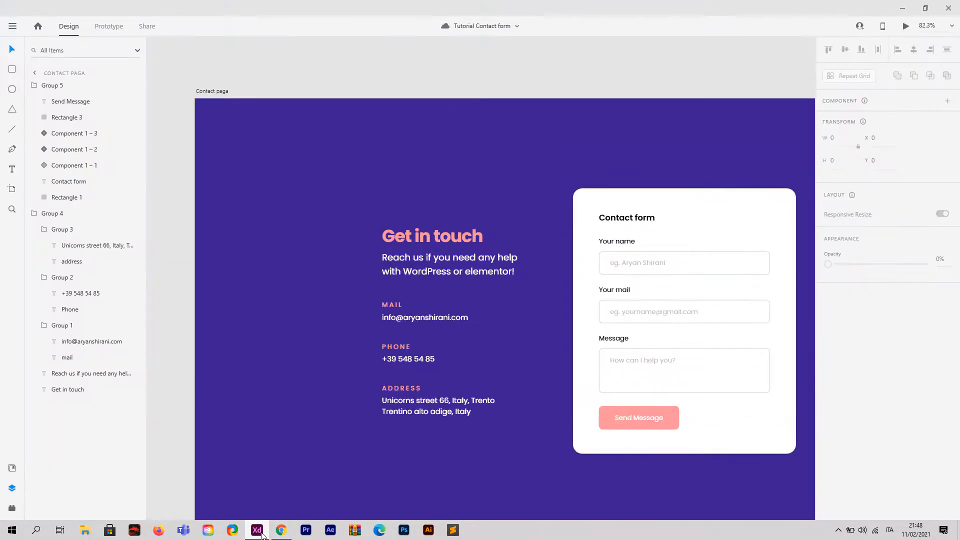
left_click(262, 534)
left_click(261, 534)
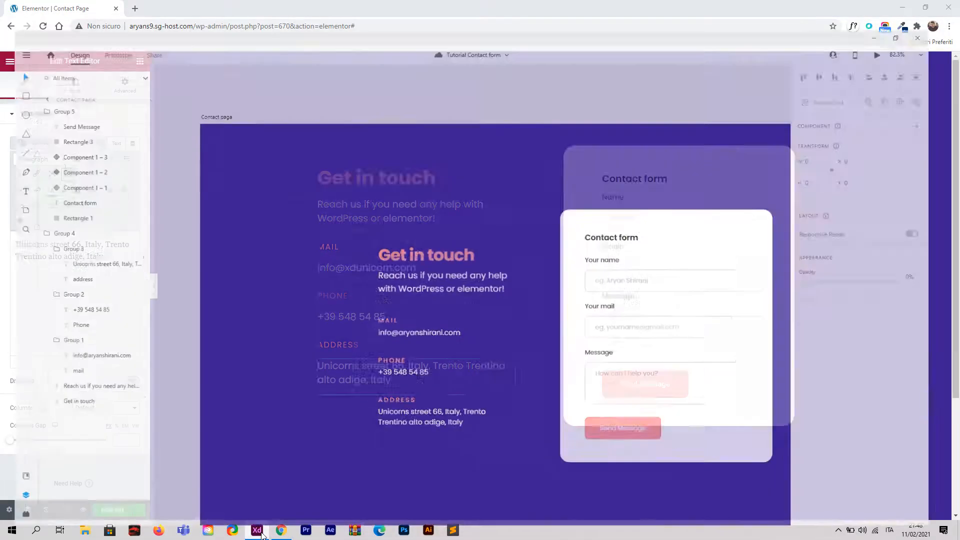
left_click(262, 534)
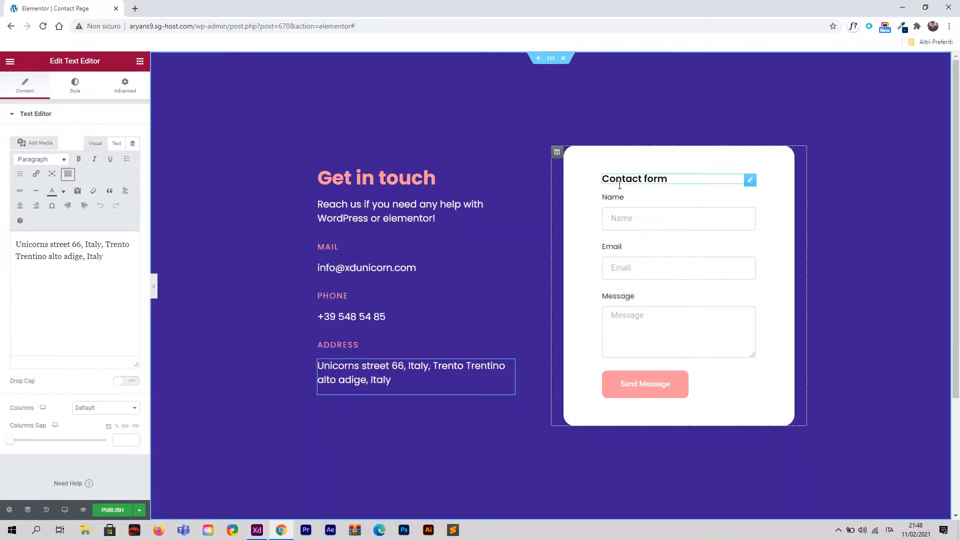
Step: Set the right and left padding of the white contact form column to 12%
left_click(557, 152)
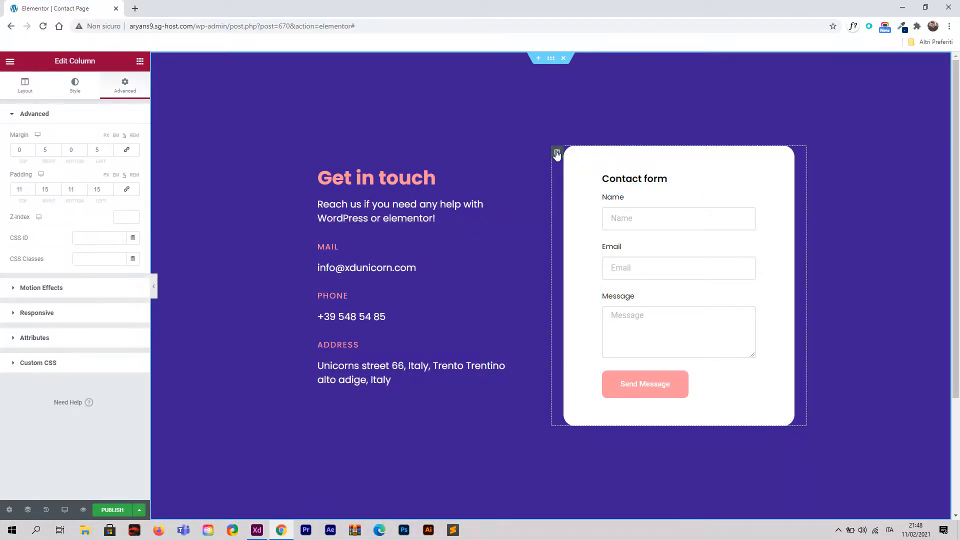
double_click(40, 192)
type("12")
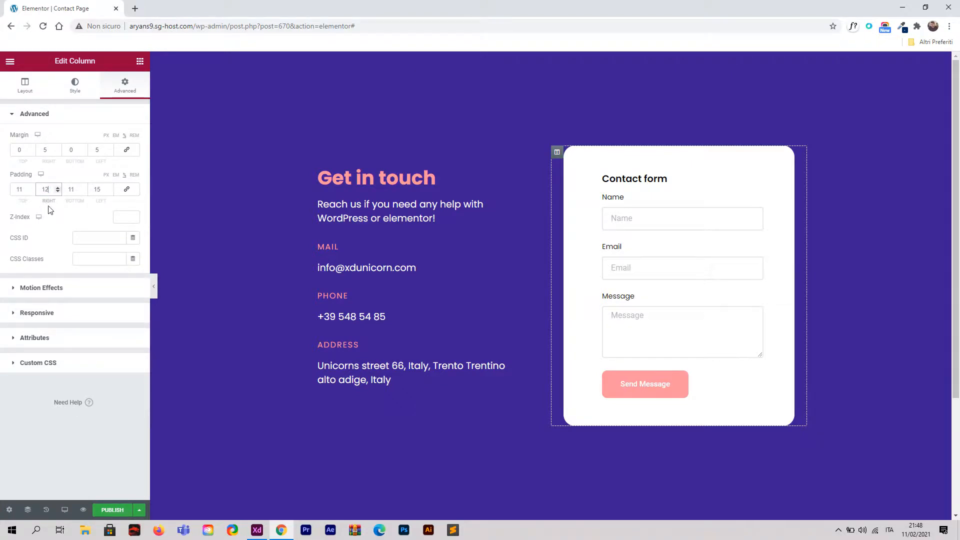
double_click(102, 189)
type("12")
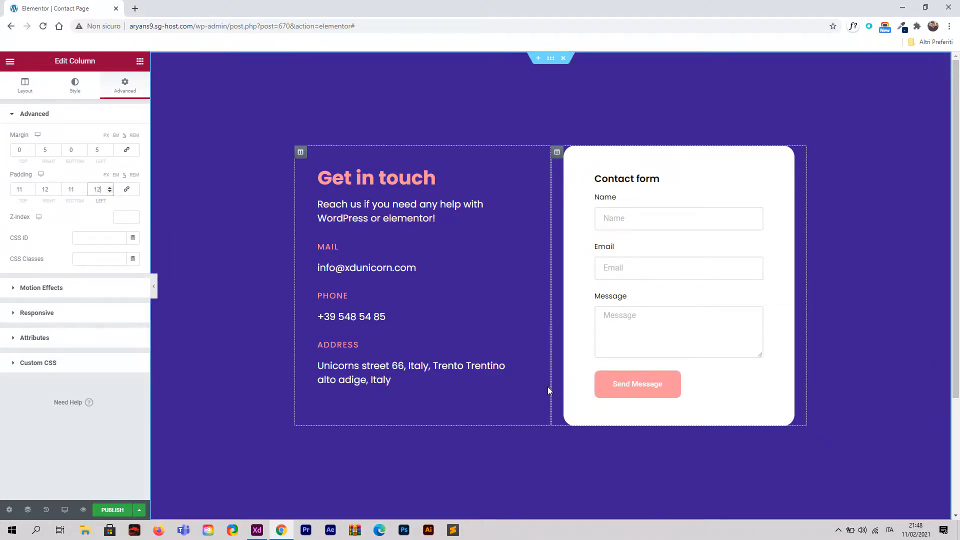
Step: Check the overall contact page layout in Elementor against the Adobe XD design, switching back and forth between both
left_click(465, 384)
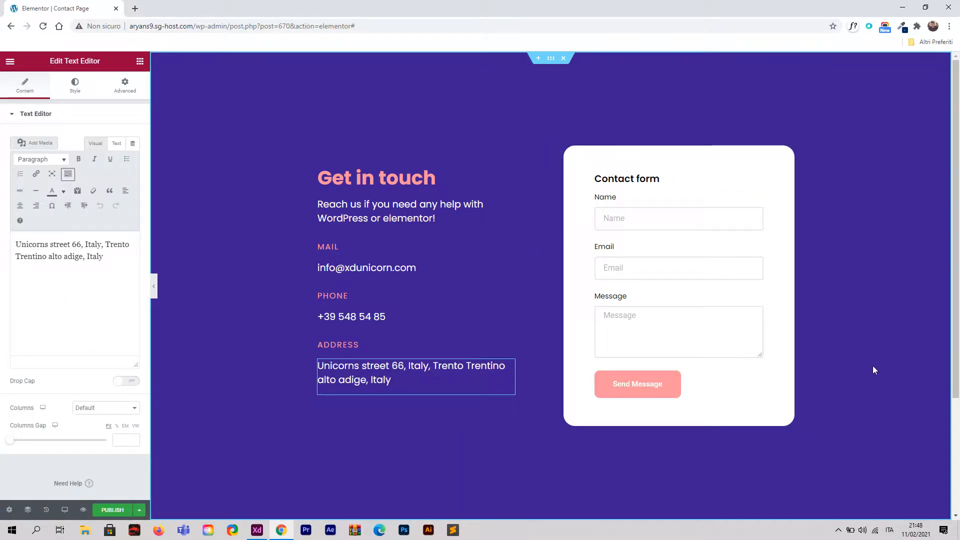
left_click(262, 532)
left_click(263, 535)
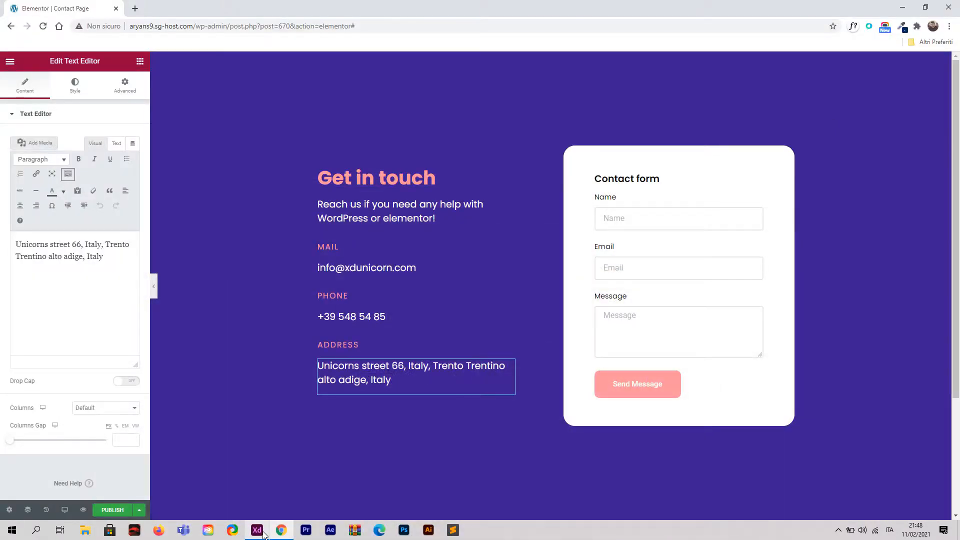
left_click(263, 535)
left_click(263, 535)
left_click(264, 534)
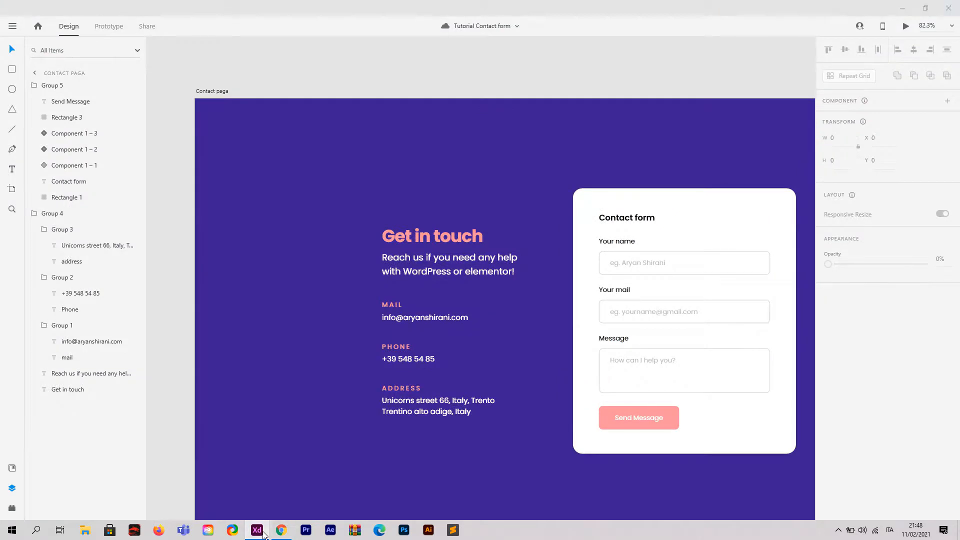
left_click(263, 534)
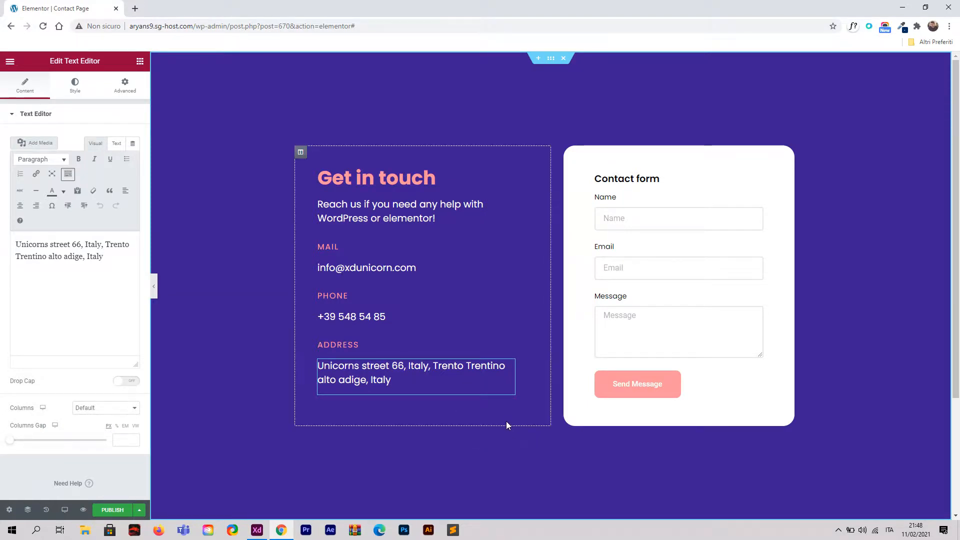
Step: Switch the page to the tablet preview and set the Get in touch column's width to 100%
left_click(64, 509)
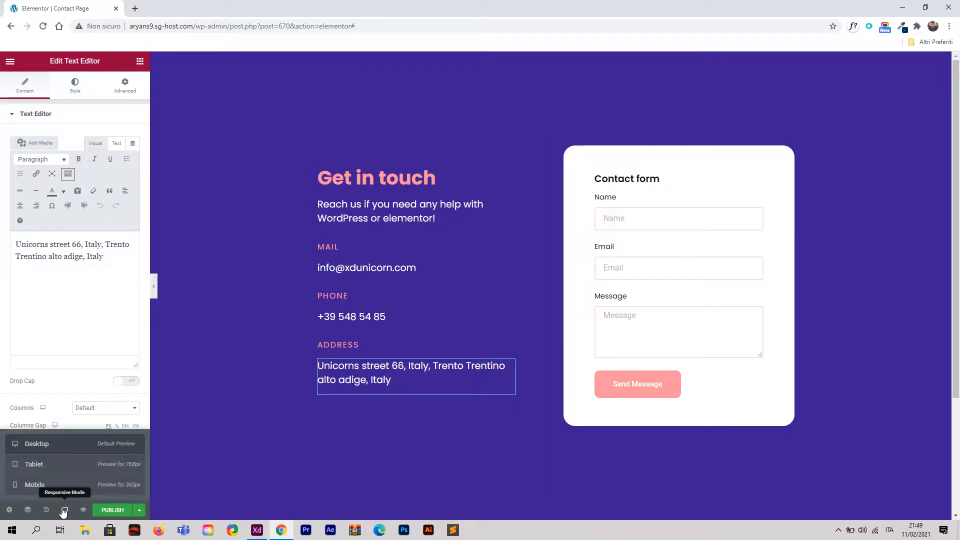
left_click(57, 470)
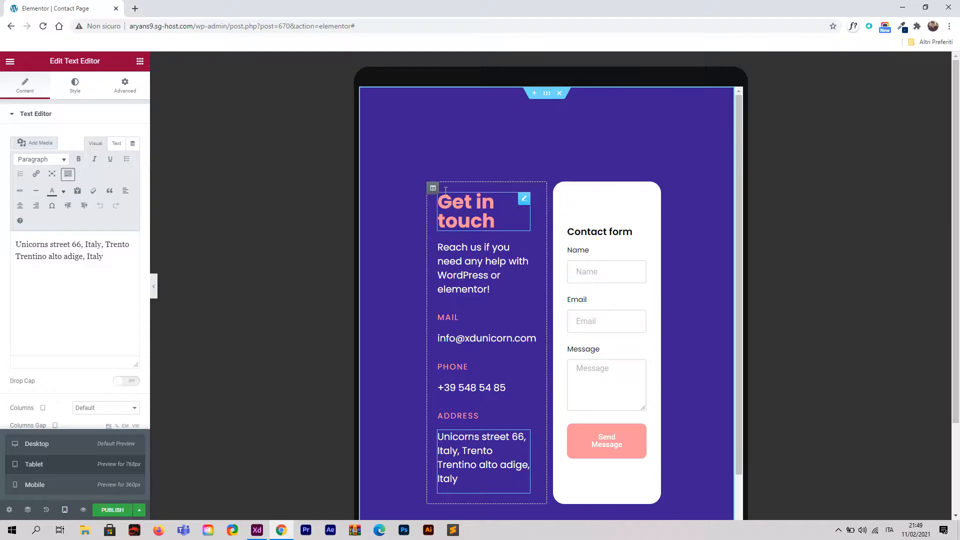
left_click(433, 191)
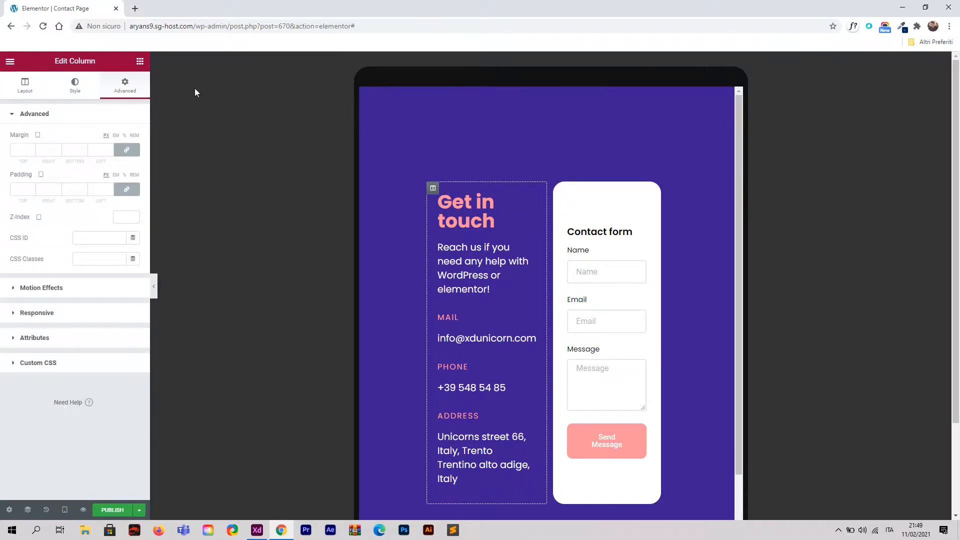
left_click(28, 88)
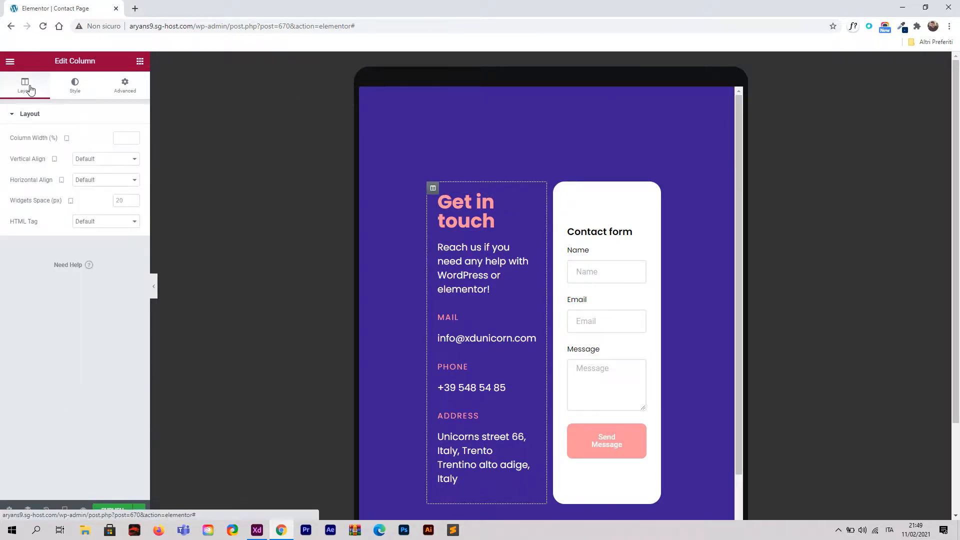
left_click(120, 140)
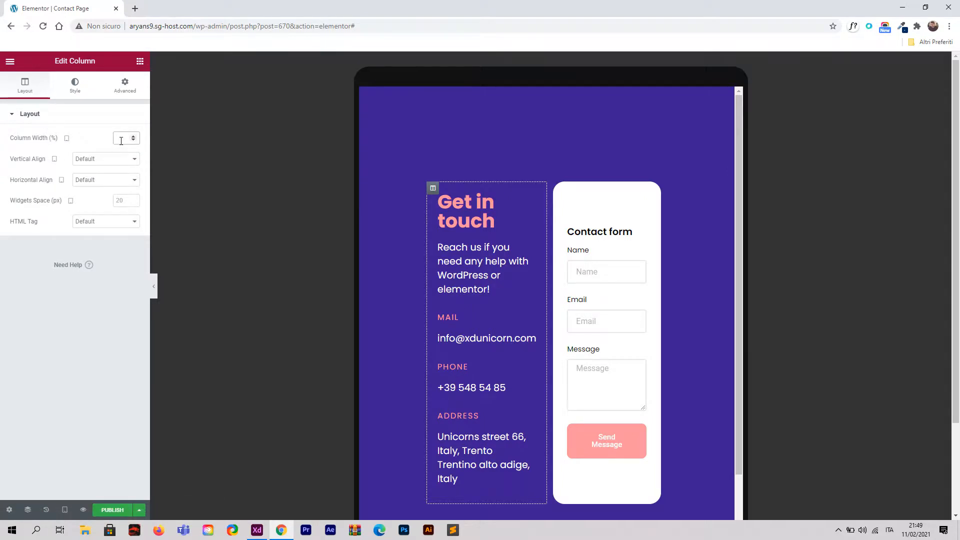
type("100")
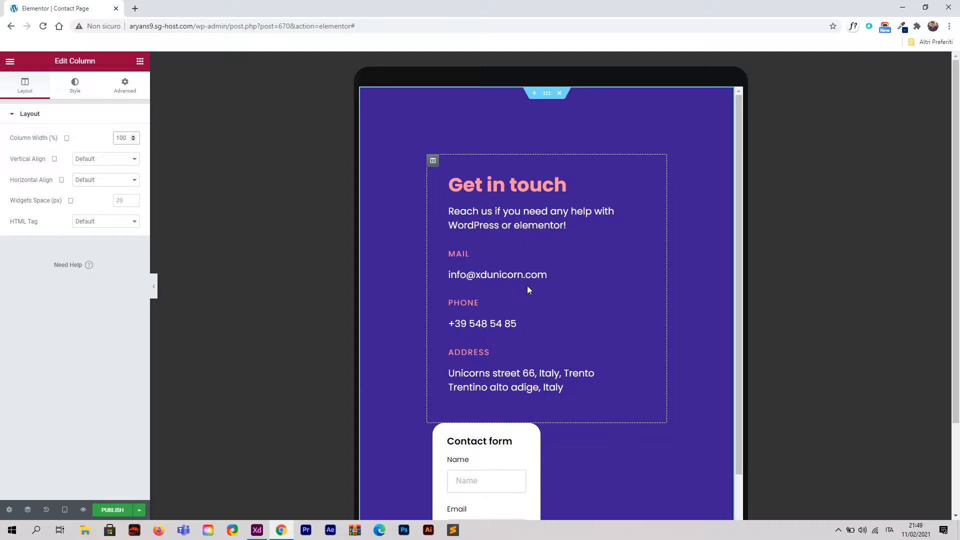
Step: Set the width of the white contact form column to 100% for tablet and review the stacked layout
scroll(528, 285, "down", 3)
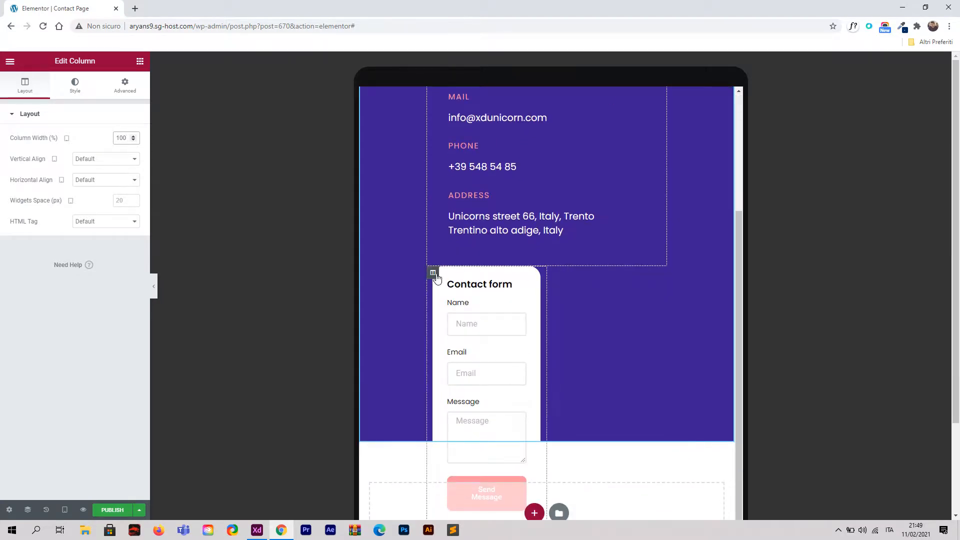
left_click(125, 85)
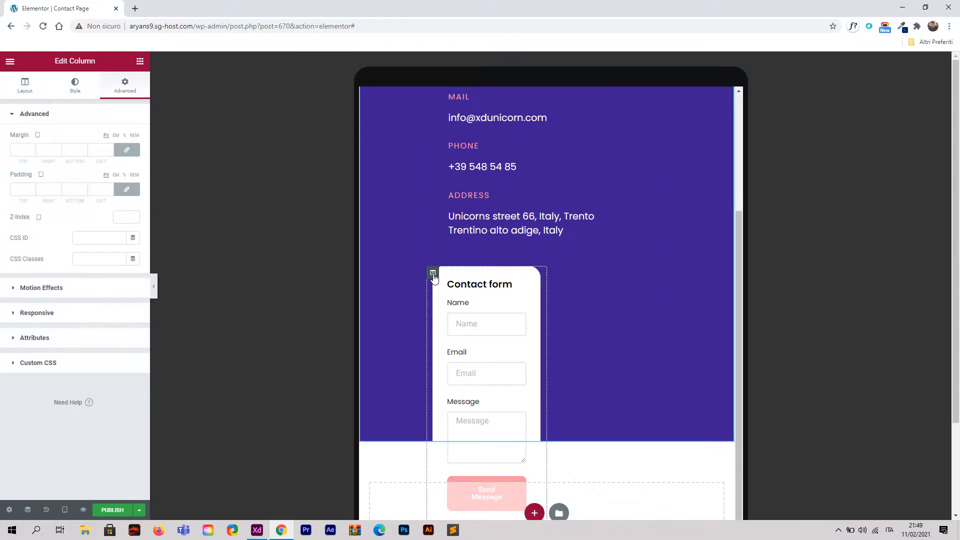
left_click(25, 86)
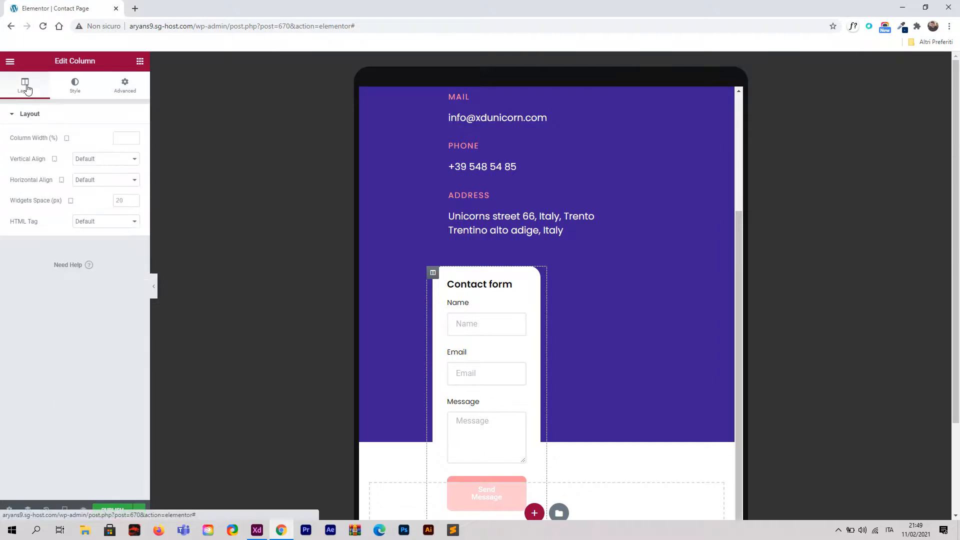
left_click(122, 138)
type("100")
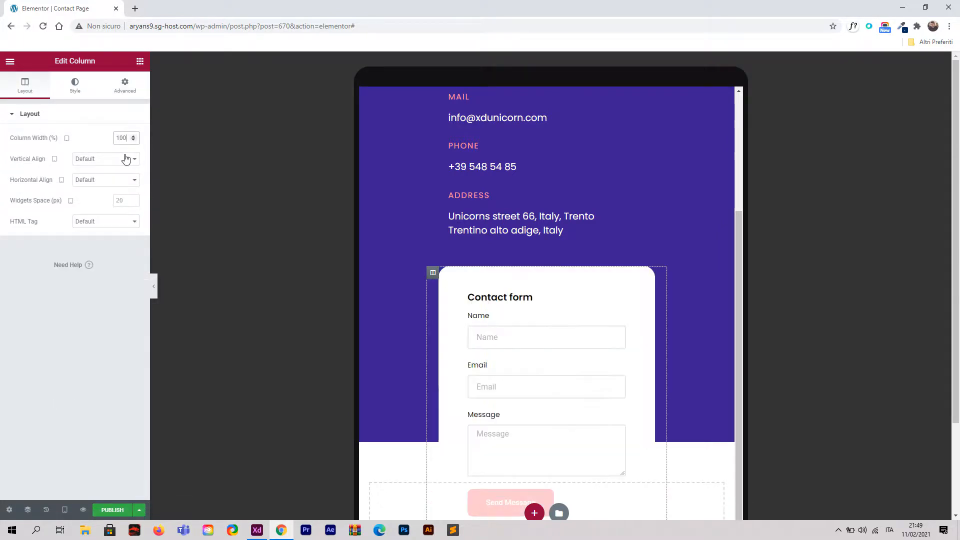
scroll(467, 260, "down", 2)
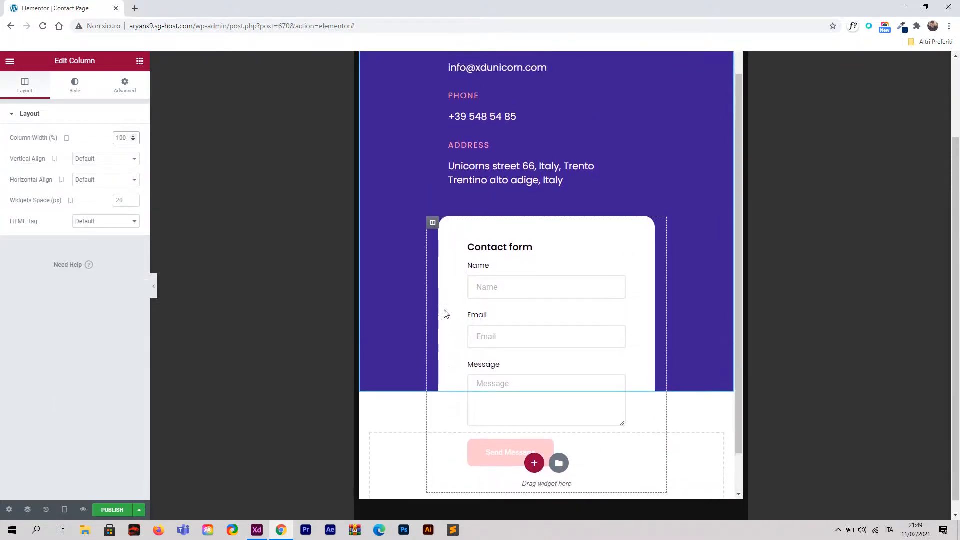
scroll(687, 320, "up", 2)
scroll(575, 260, "down", 2)
scroll(400, 225, "up", 1)
scroll(574, 385, "up", 1)
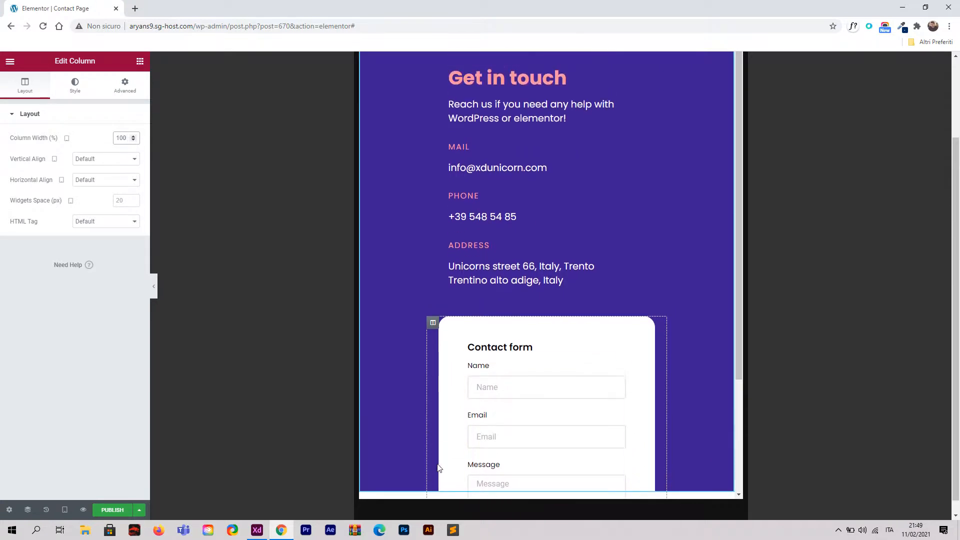
Step: Review the rest of the tablet layout, switch to the mobile preview and examine the whole contact page there
scroll(415, 424, "down", 3)
scroll(498, 371, "up", 1)
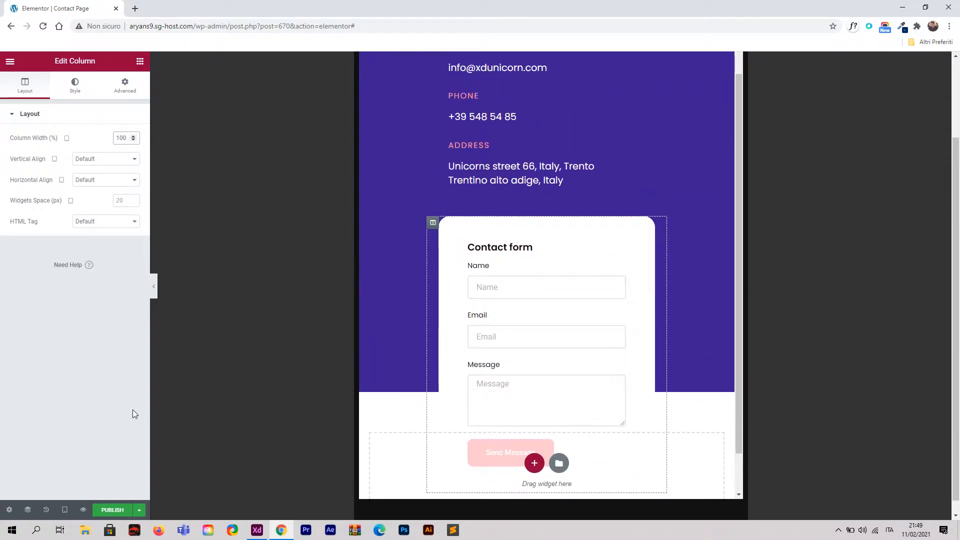
left_click(64, 510)
left_click(75, 484)
scroll(577, 258, "up", 2)
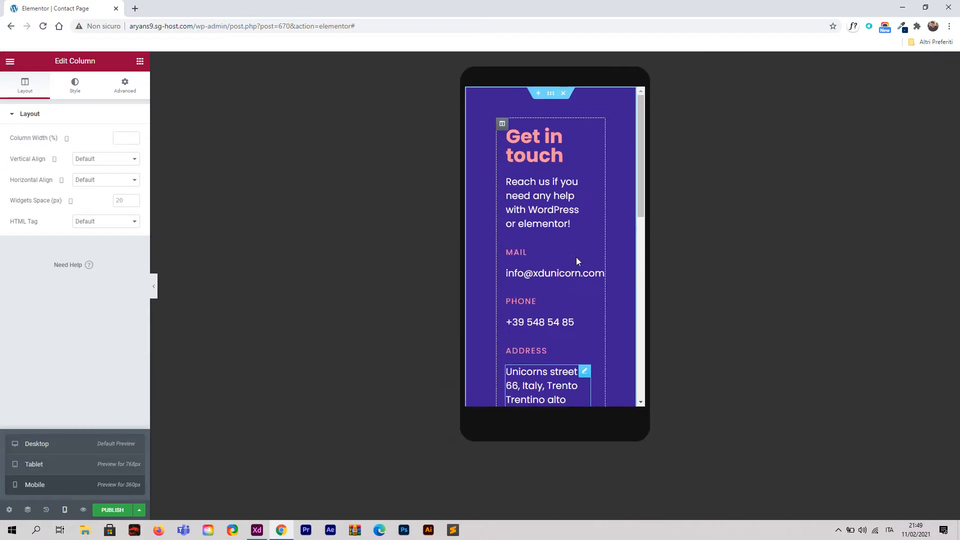
scroll(590, 179, "down", 5)
scroll(569, 195, "down", 2)
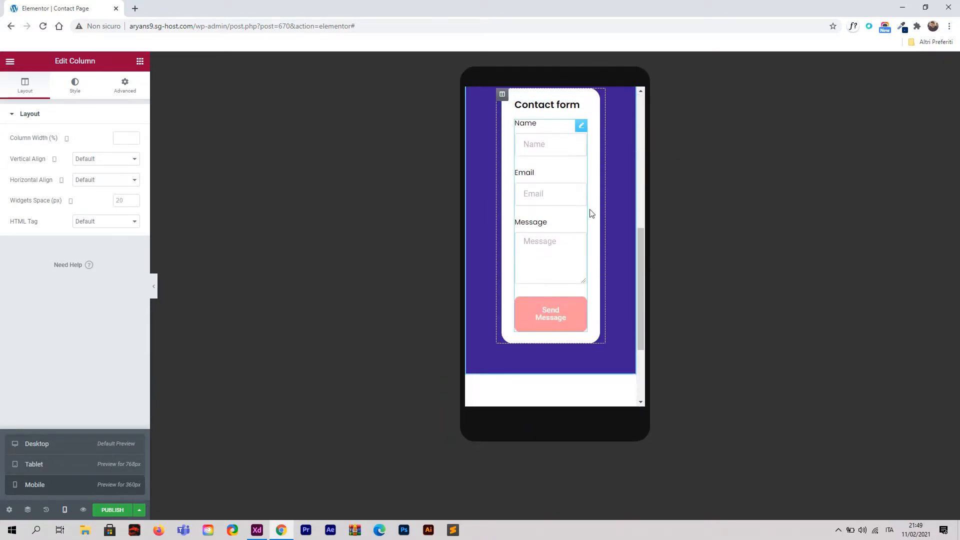
scroll(592, 221, "up", 7)
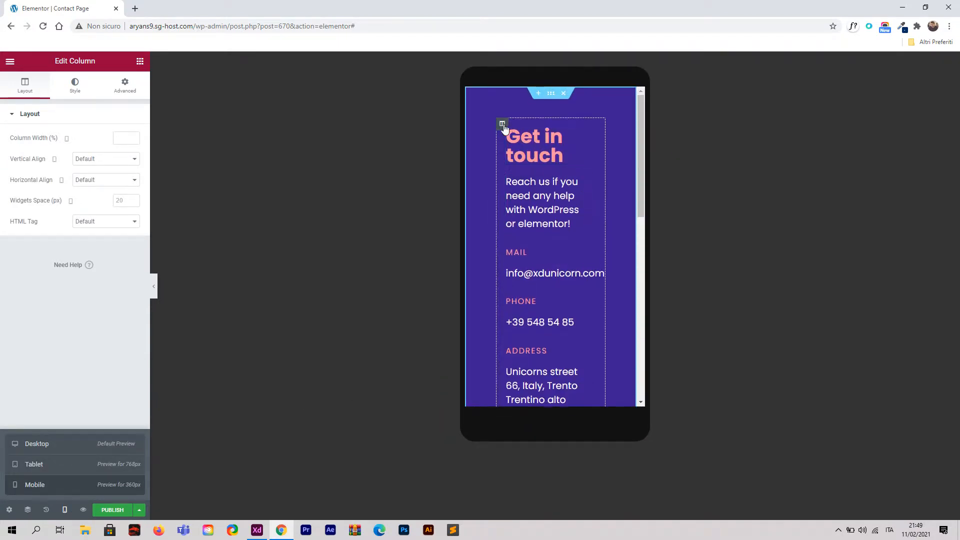
Step: Set the Get in touch column's padding and margin to 0 on all sides for mobile and check the text
left_click(503, 126)
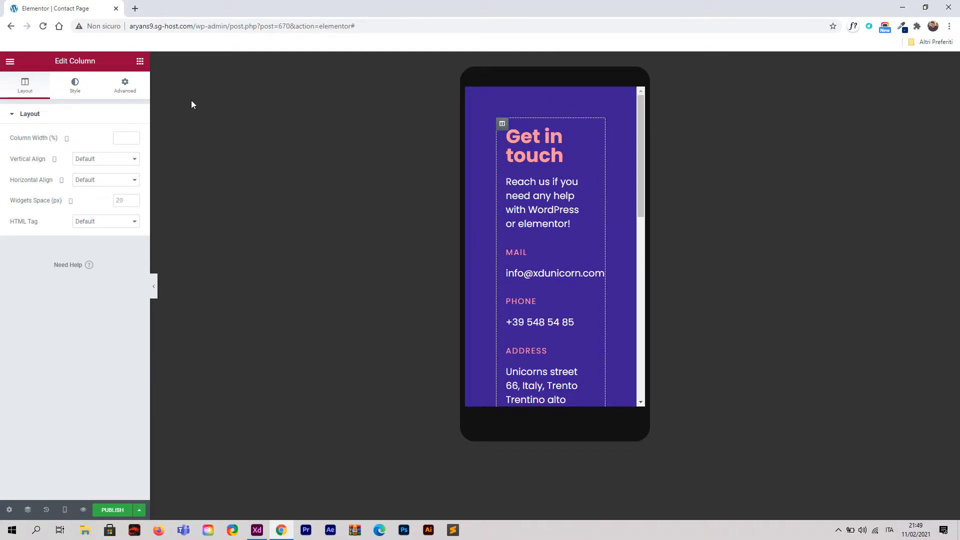
left_click(140, 93)
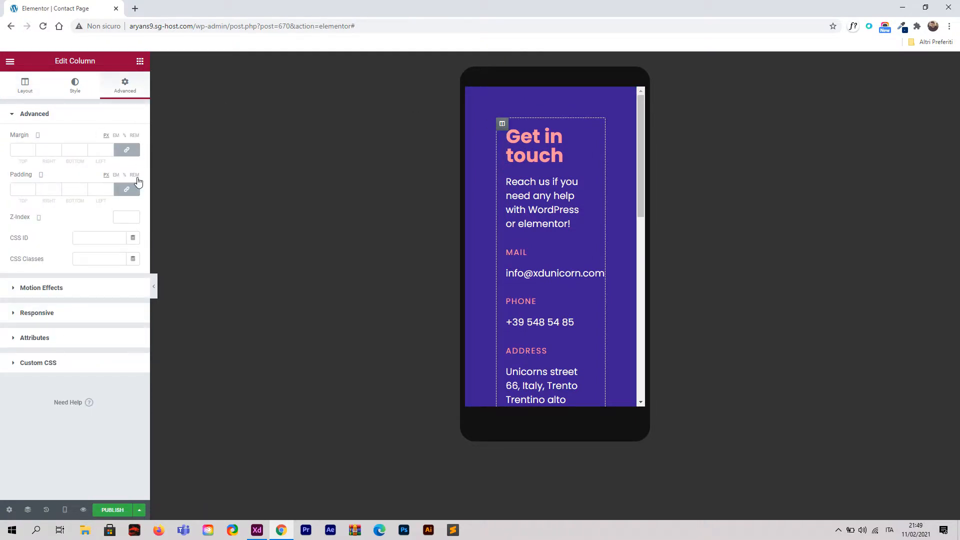
left_click(127, 191)
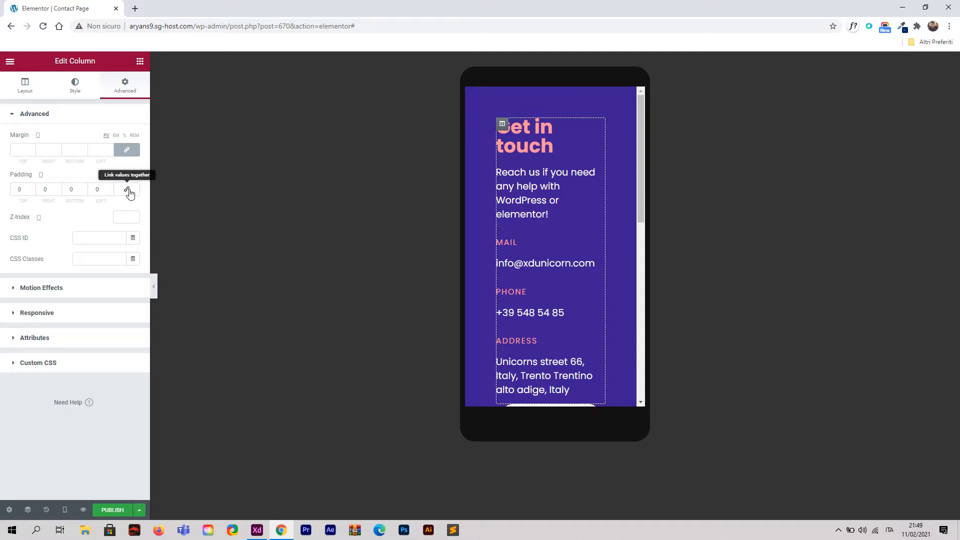
left_click(128, 151)
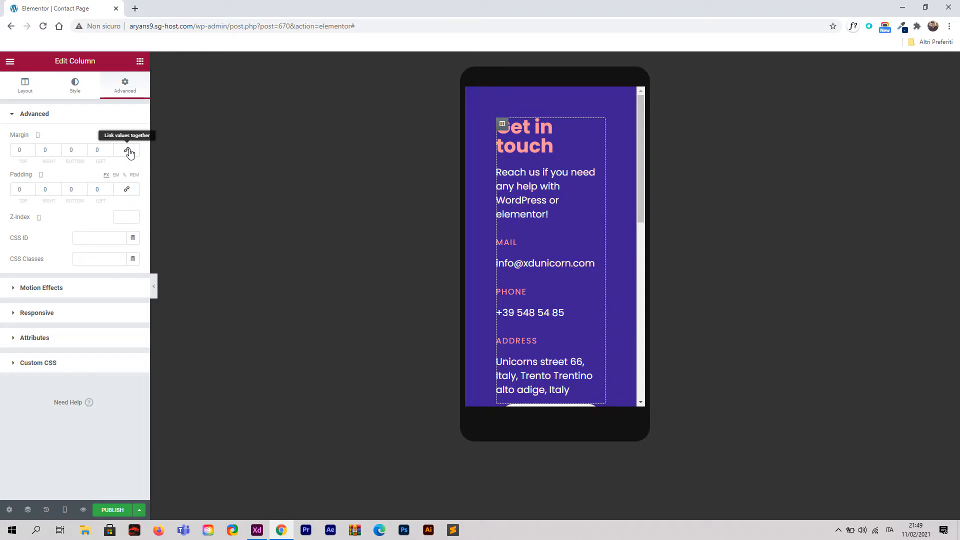
scroll(589, 202, "down", 1)
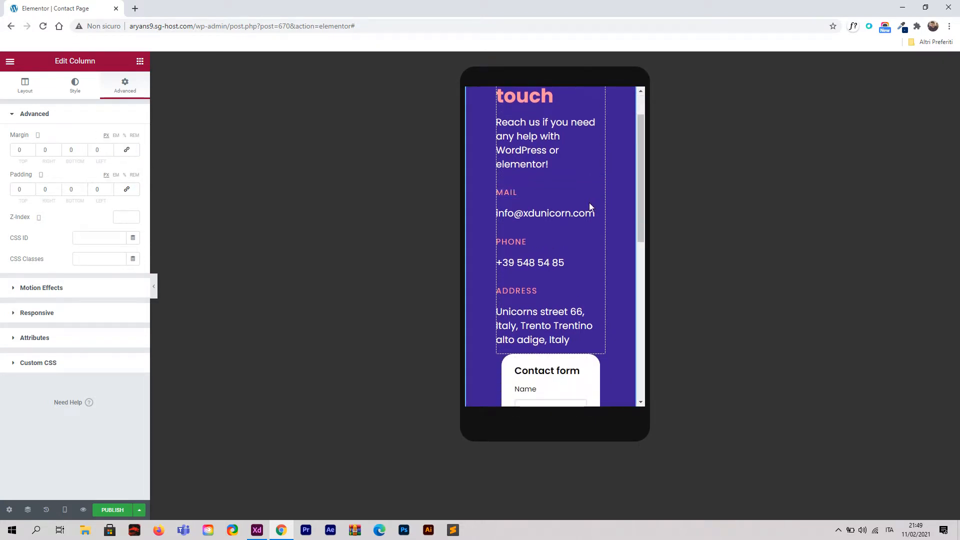
scroll(592, 202, "up", 1)
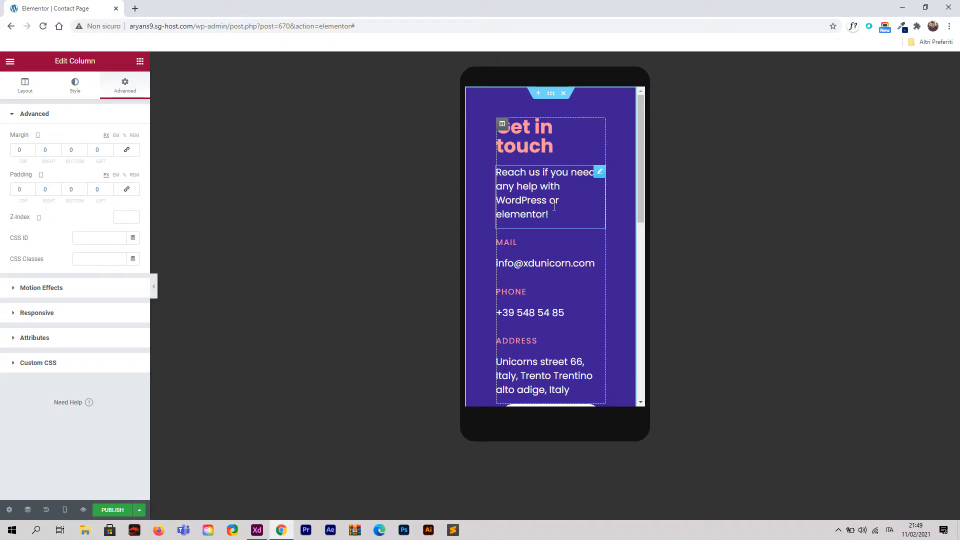
scroll(557, 197, "down", 1)
scroll(556, 195, "up", 1)
Step: Set the contact section's mobile padding to 8% on all sides, with the values linked
left_click(551, 95)
left_click(133, 91)
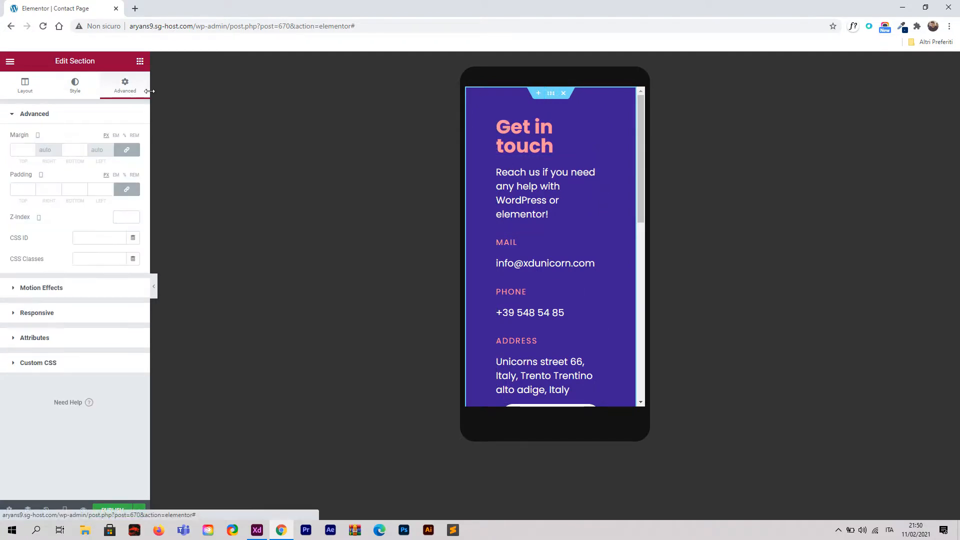
left_click(127, 189)
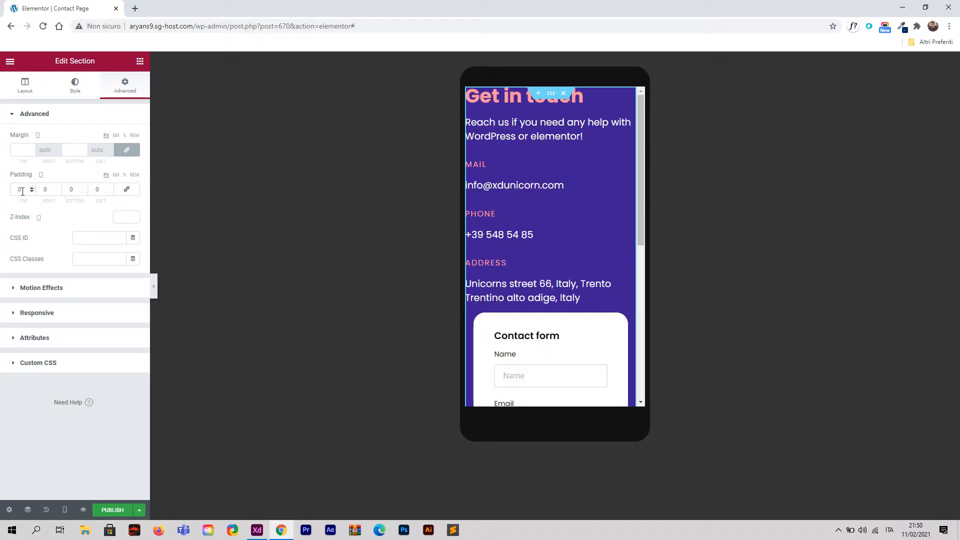
left_click(126, 189)
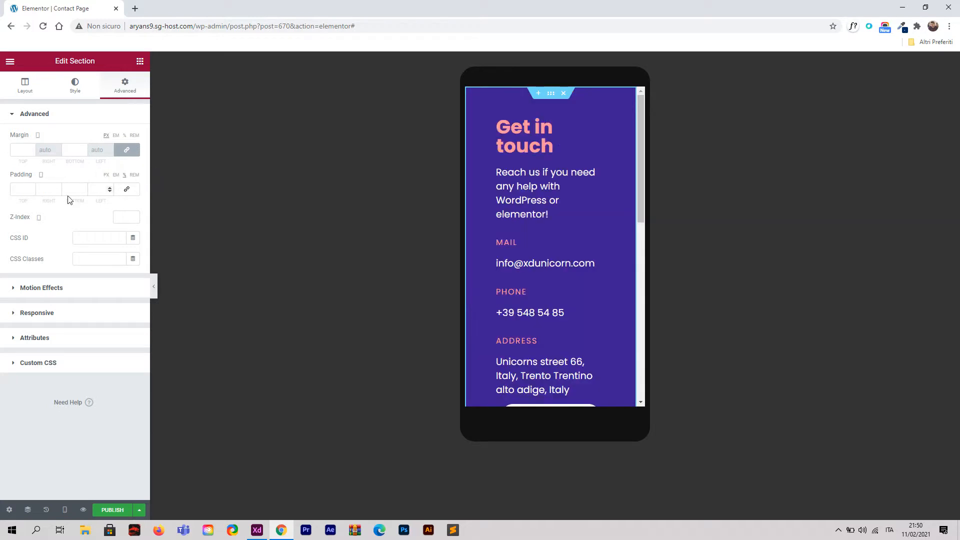
left_click(34, 188)
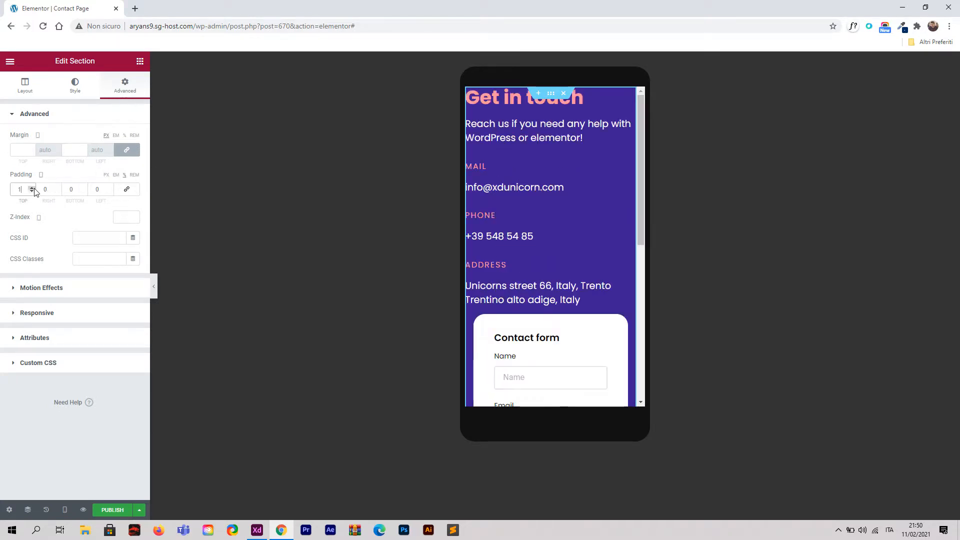
left_click(34, 188)
left_click(34, 188)
left_click(34, 188)
left_click(34, 188)
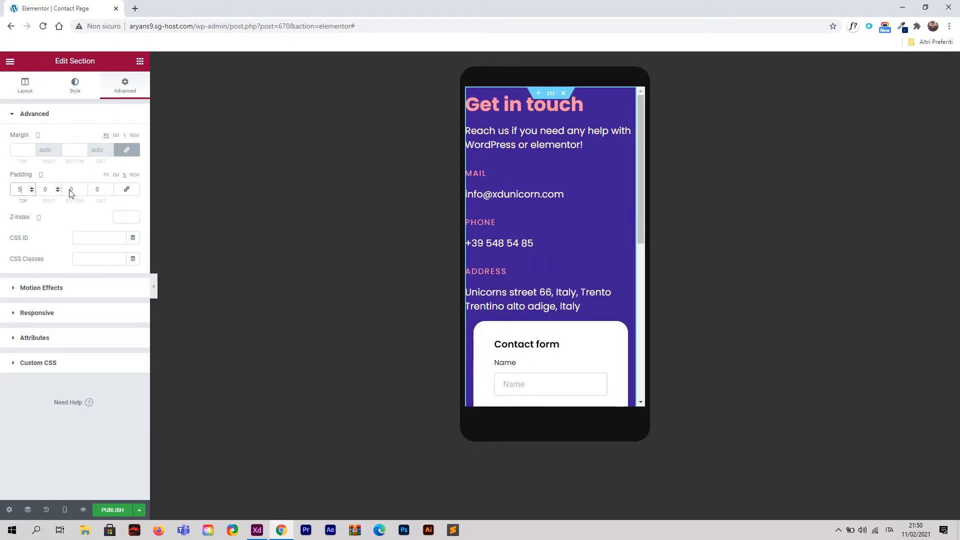
left_click(127, 193)
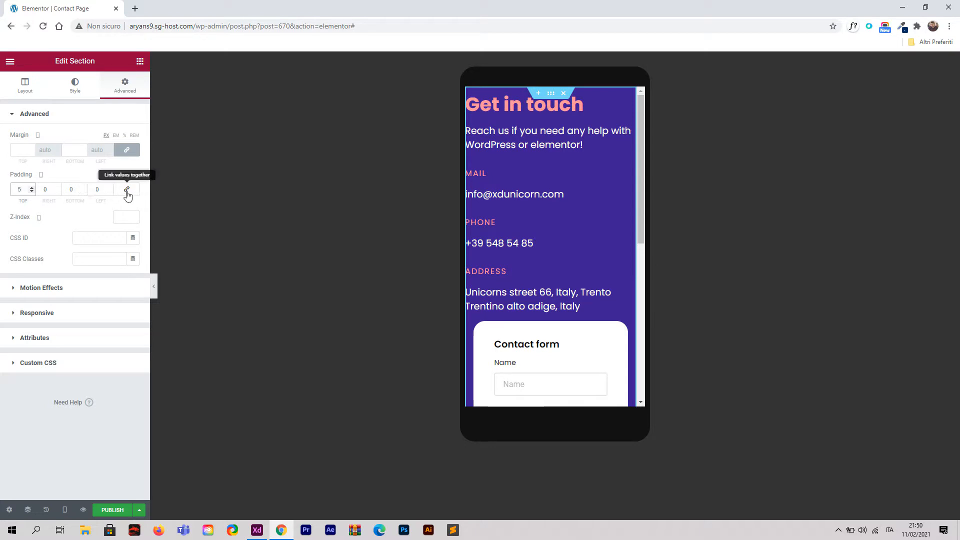
left_click(33, 187)
left_click(32, 188)
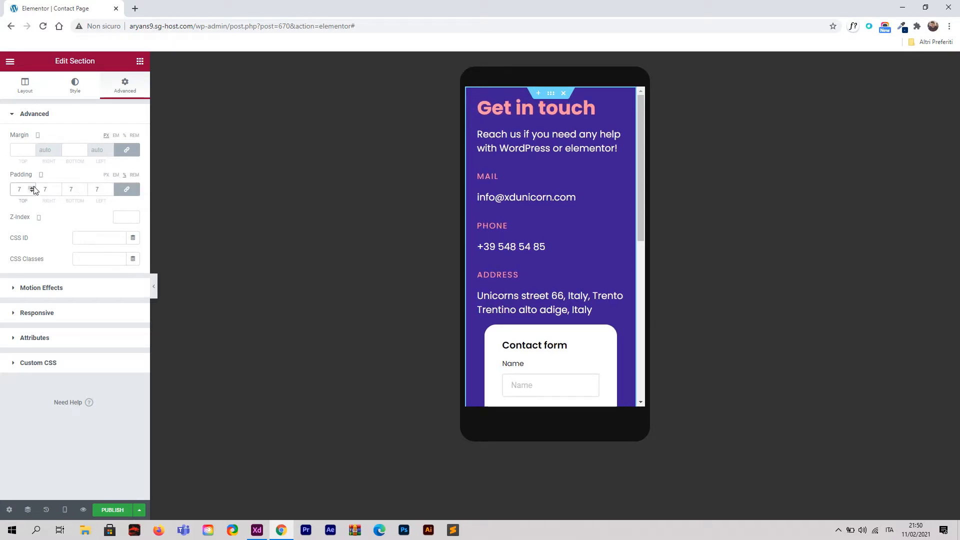
left_click(33, 188)
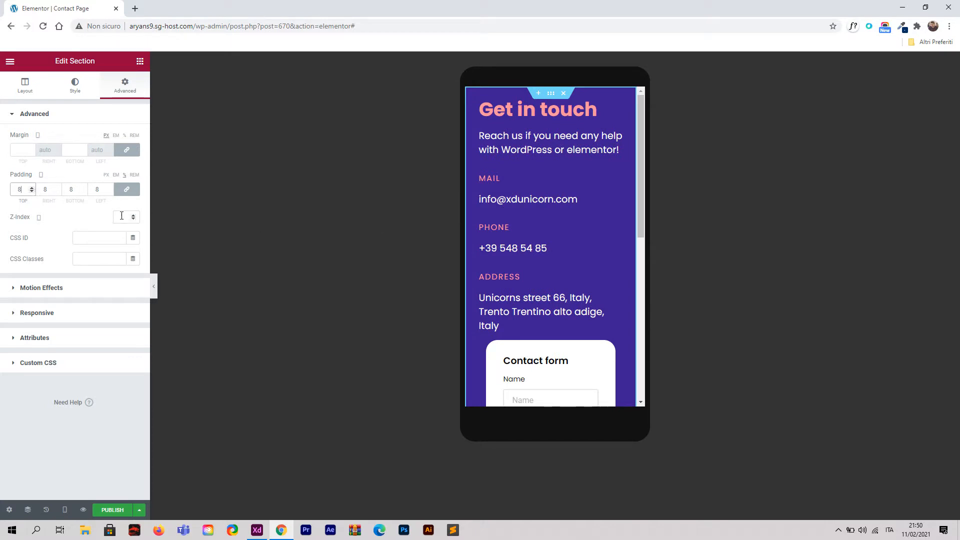
Step: Unlink the section's mobile padding values, set the top padding to 20% and review the mobile layout
left_click(127, 189)
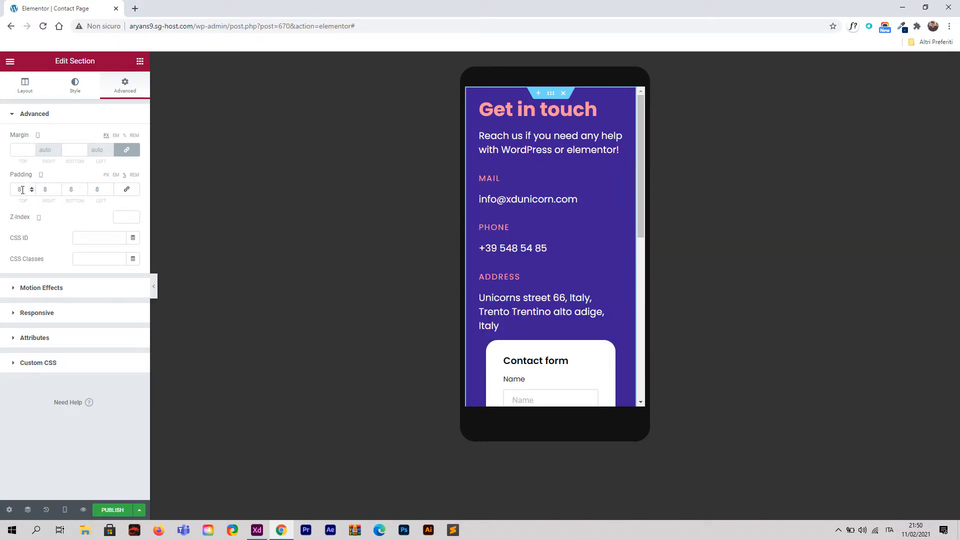
left_click_drag(22, 189, 2, 194)
type("15")
type("20")
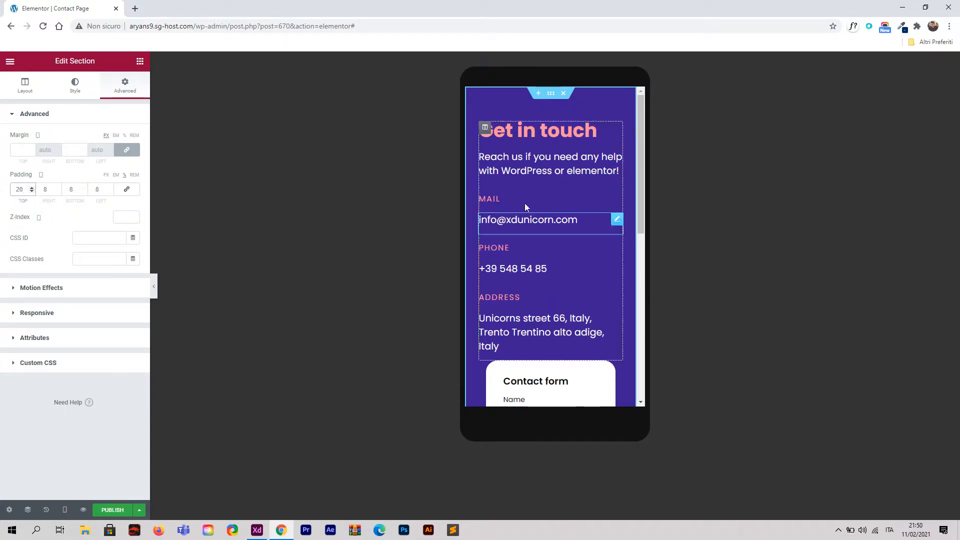
scroll(566, 202, "down", 3)
scroll(569, 227, "up", 1)
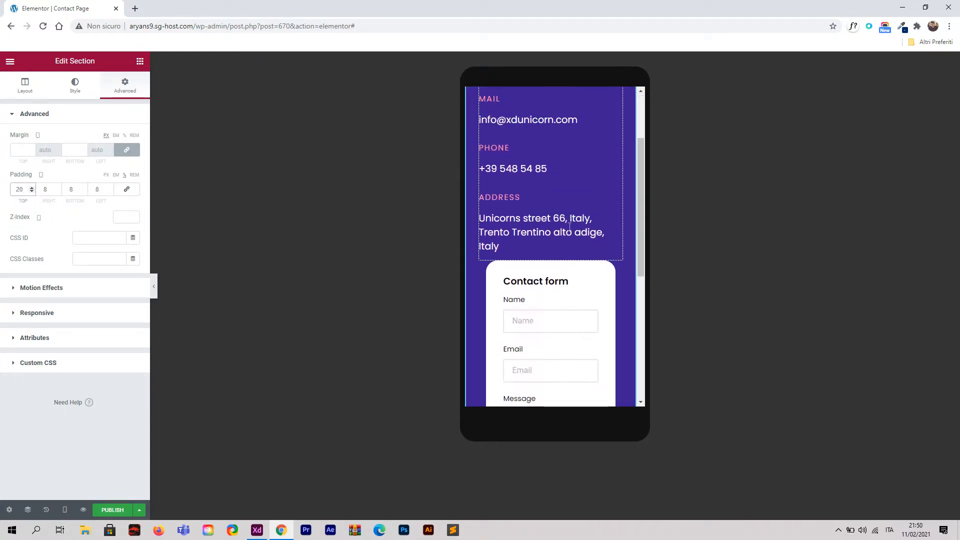
scroll(569, 226, "down", 1)
scroll(545, 243, "up", 1)
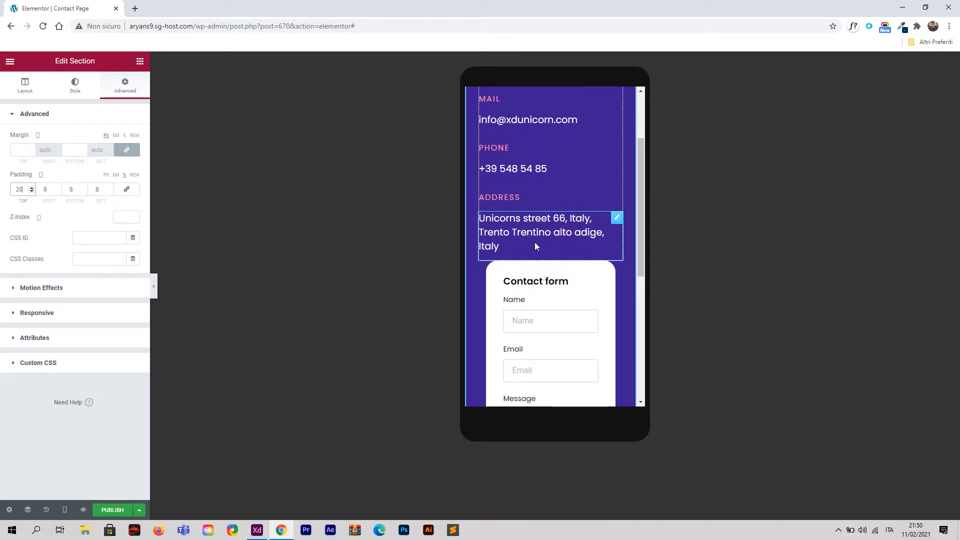
scroll(520, 220, "up", 2)
scroll(538, 250, "down", 1)
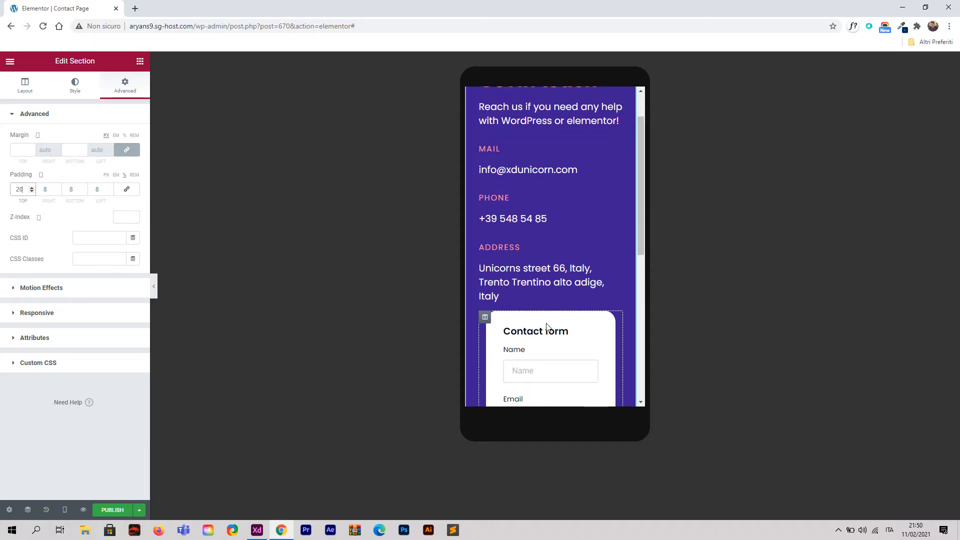
scroll(540, 319, "up", 1)
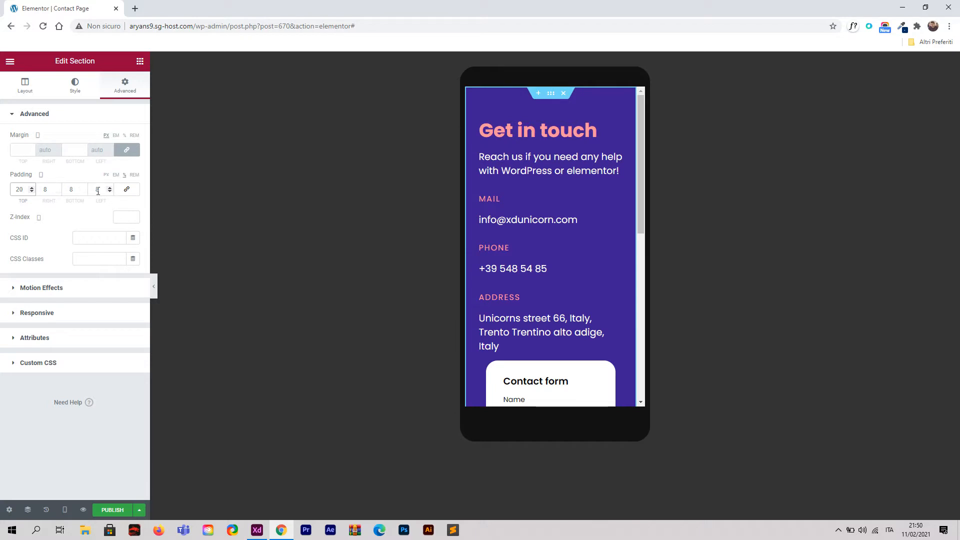
Step: Re-enter 8% as the contact section's bottom padding for mobile
double_click(69, 189)
left_click_drag(73, 188, 60, 192)
type("8")
left_click(83, 207)
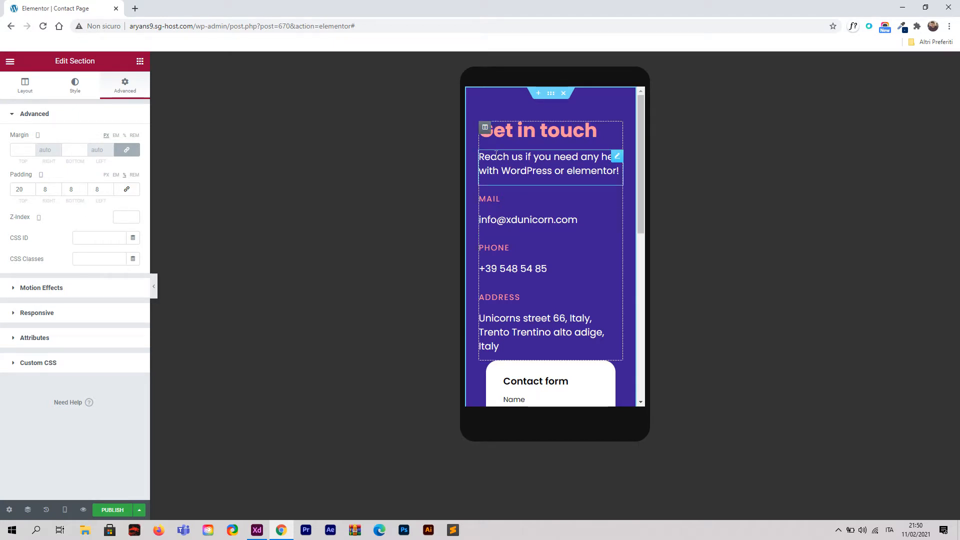
Step: Set the Get in touch column's mobile bottom margin to 10% and check the gap above the contact form
left_click(485, 128)
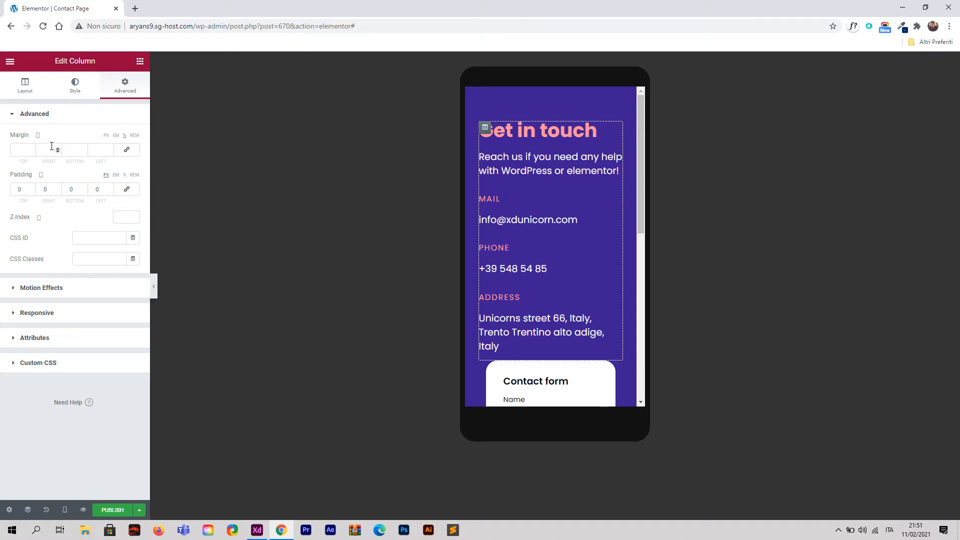
left_click(76, 149)
type("20")
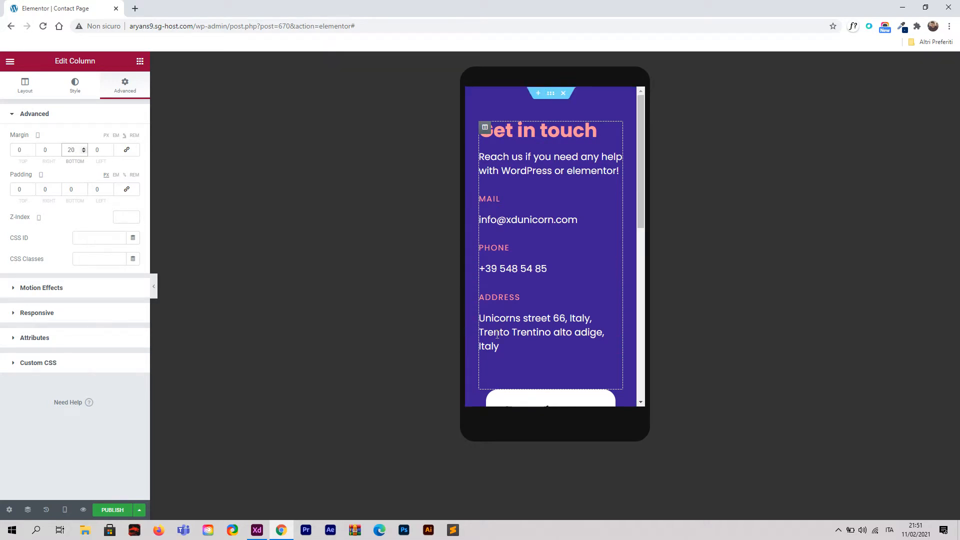
scroll(553, 298, "down", 2)
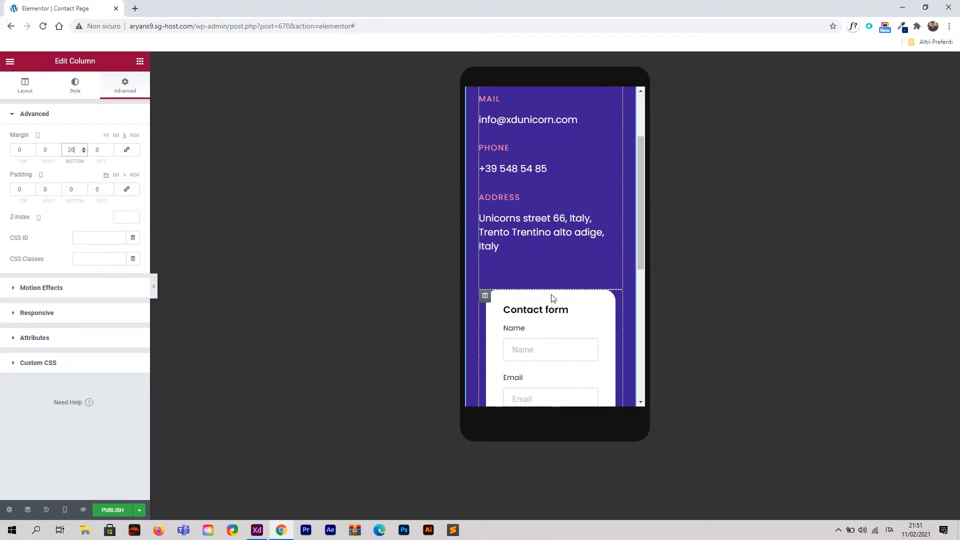
scroll(553, 298, "up", 2)
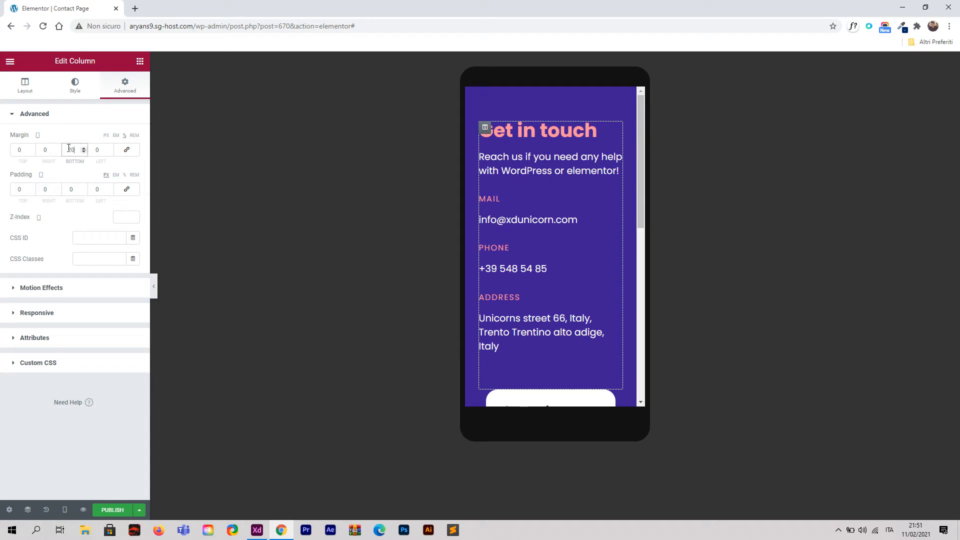
key("BackSpace")
key("BackSpace")
type("10")
scroll(555, 243, "down", 5)
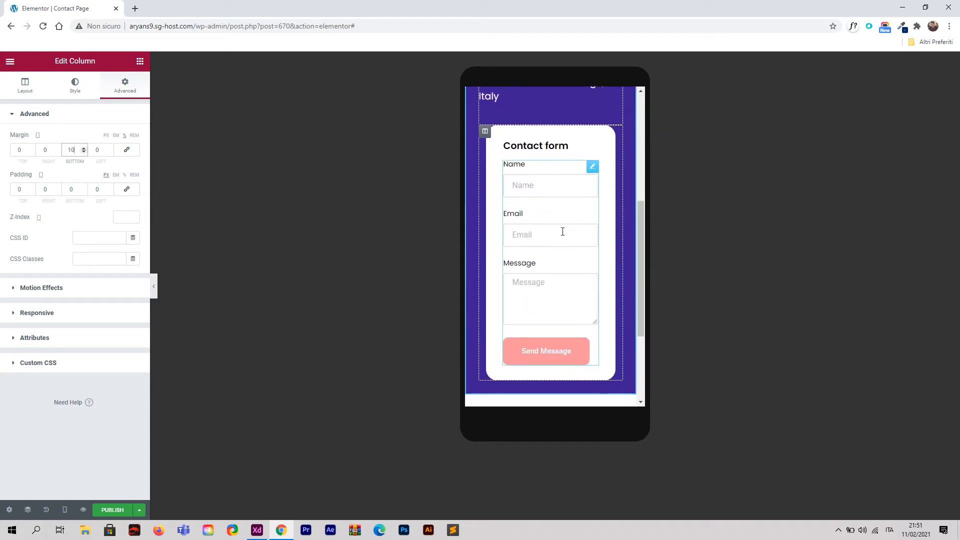
scroll(563, 231, "up", 1)
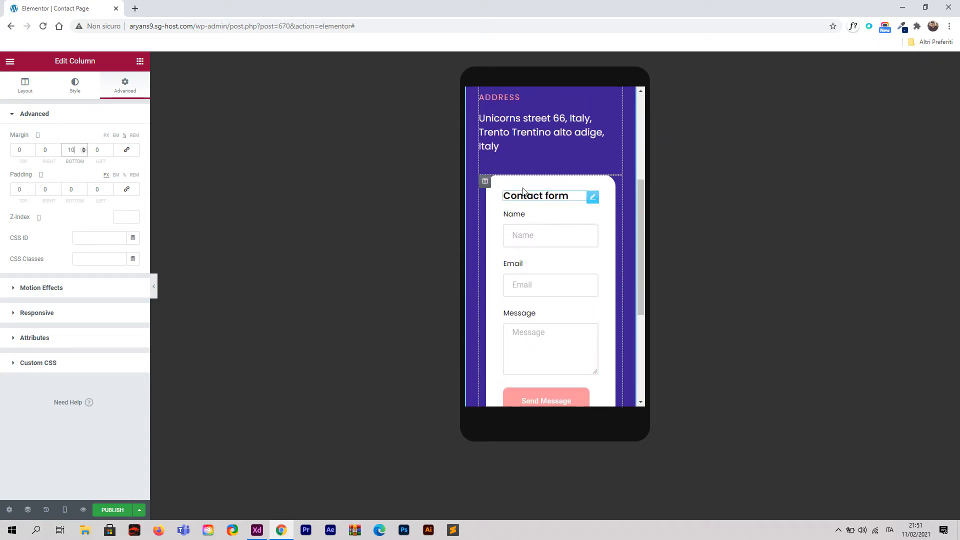
Step: Zero the contact form column's mobile margin and padding on all sides, leaving the padding values linked and the margin values unlinked
left_click(485, 182)
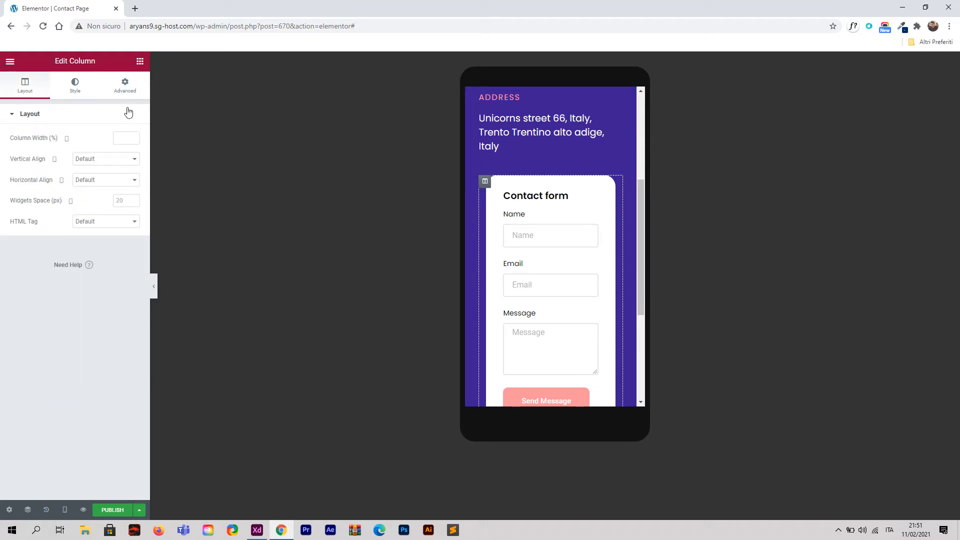
left_click(124, 87)
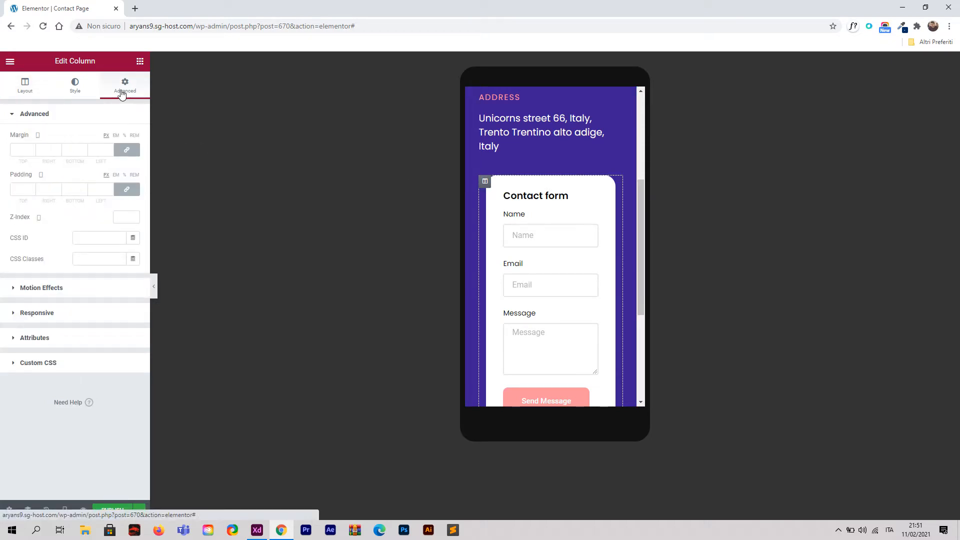
left_click(127, 189)
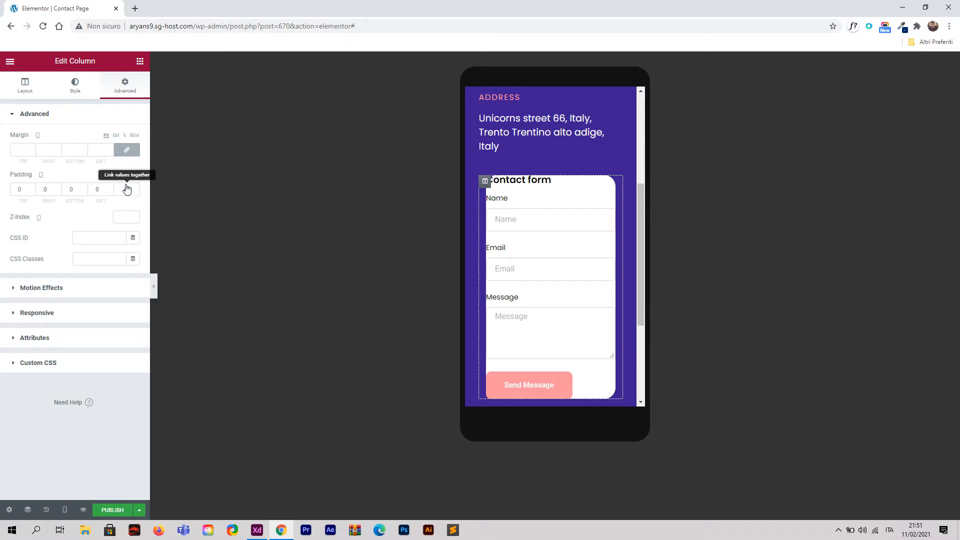
left_click(127, 189)
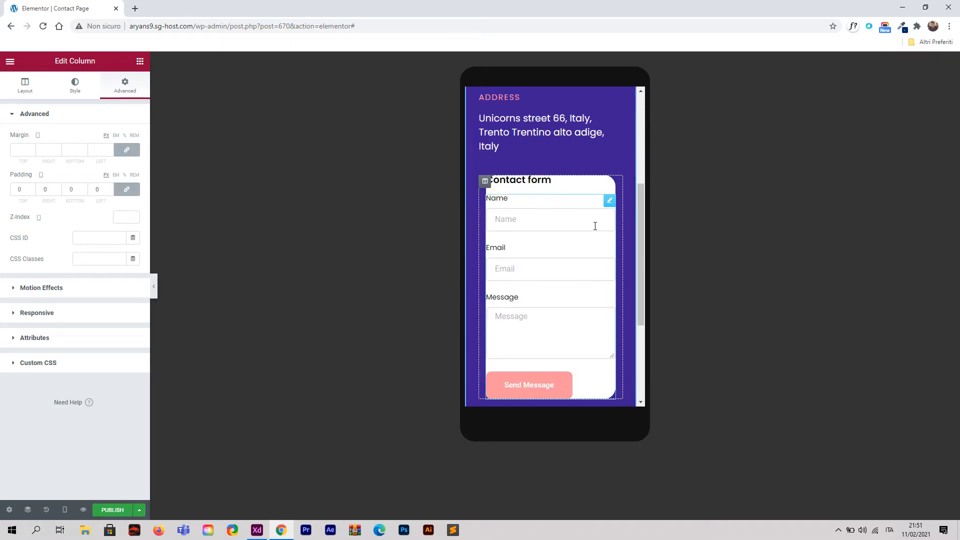
left_click(127, 150)
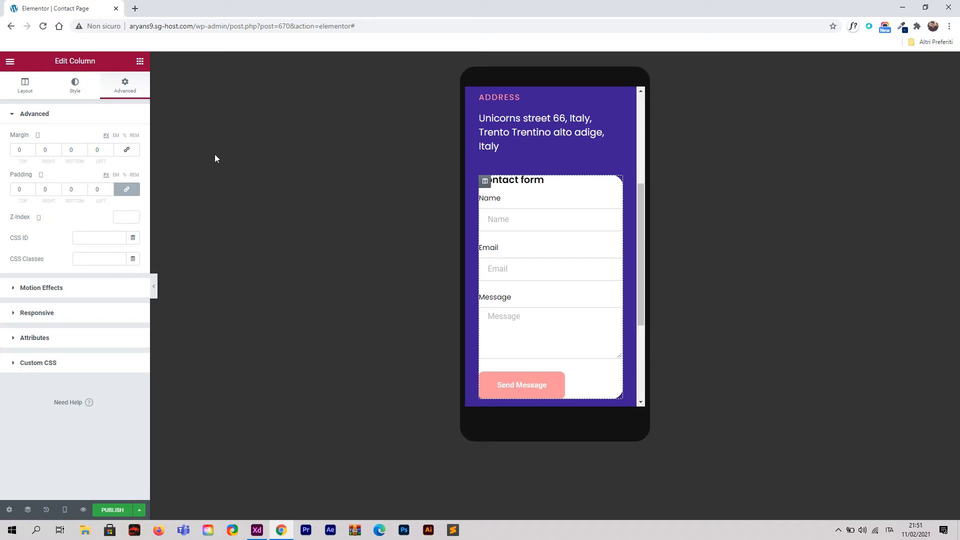
Step: Set the contact form column's mobile padding to 10% on all sides and review the spacing around the form
left_click(124, 174)
left_click(32, 188)
left_click(31, 187)
left_click(32, 187)
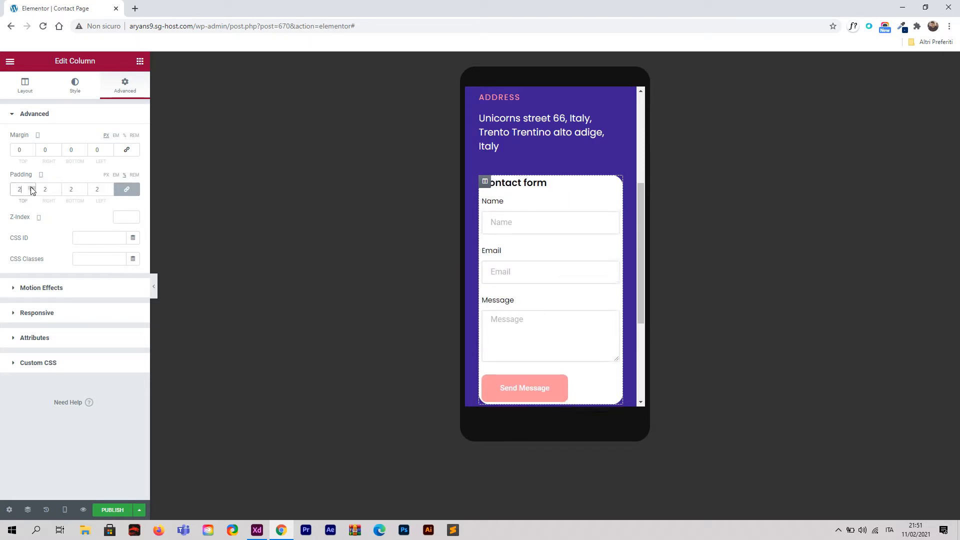
left_click(31, 187)
left_click(32, 188)
left_click(31, 188)
left_click(32, 187)
left_click(32, 187)
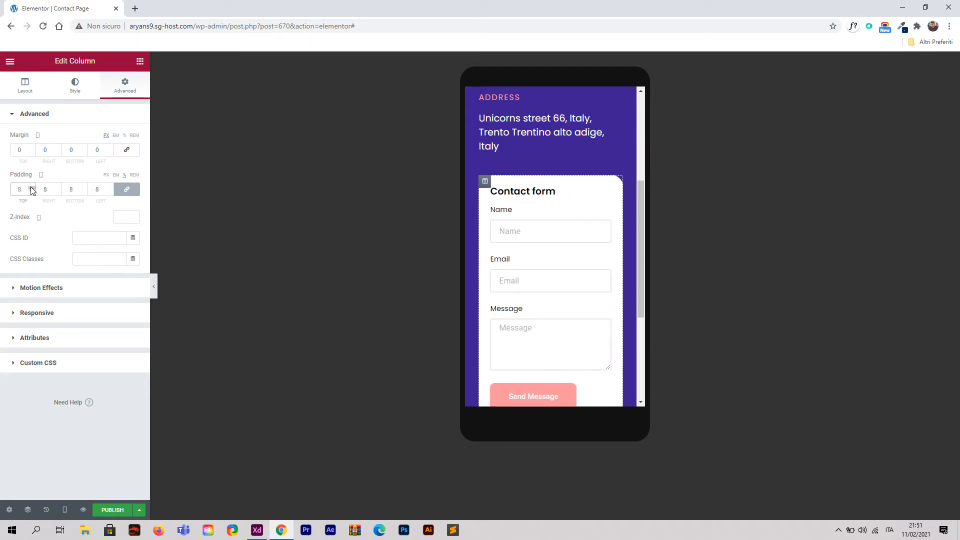
left_click(31, 187)
left_click(31, 187)
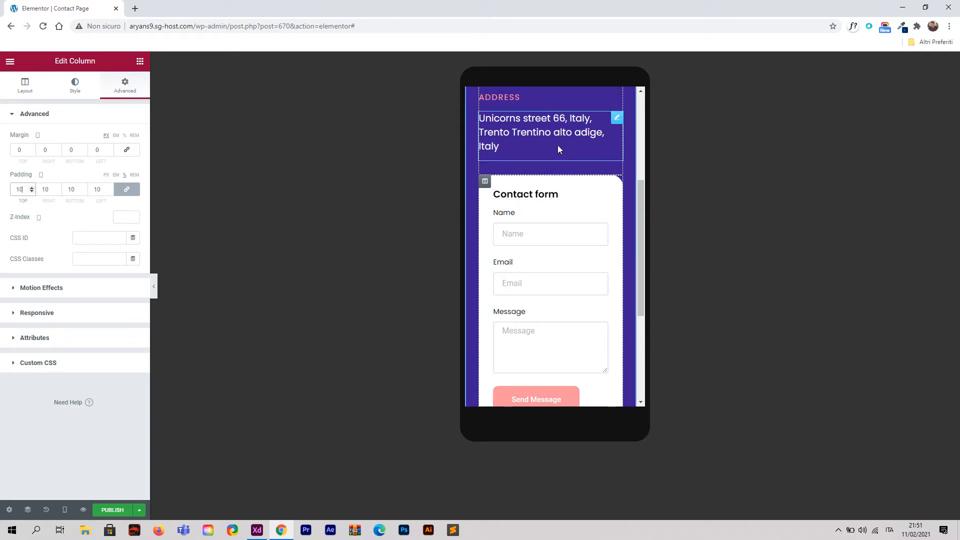
scroll(607, 159, "down", 2)
scroll(623, 257, "up", 1)
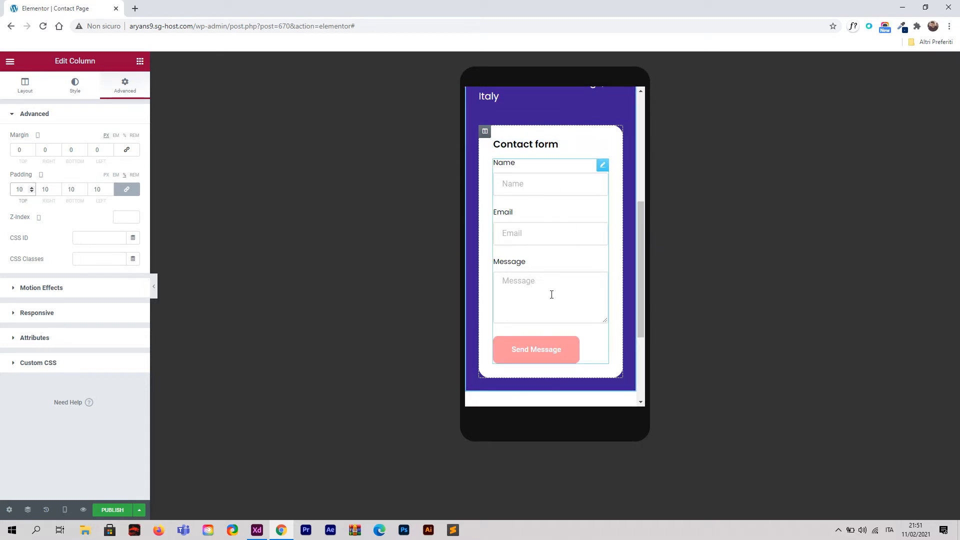
scroll(542, 278, "up", 1)
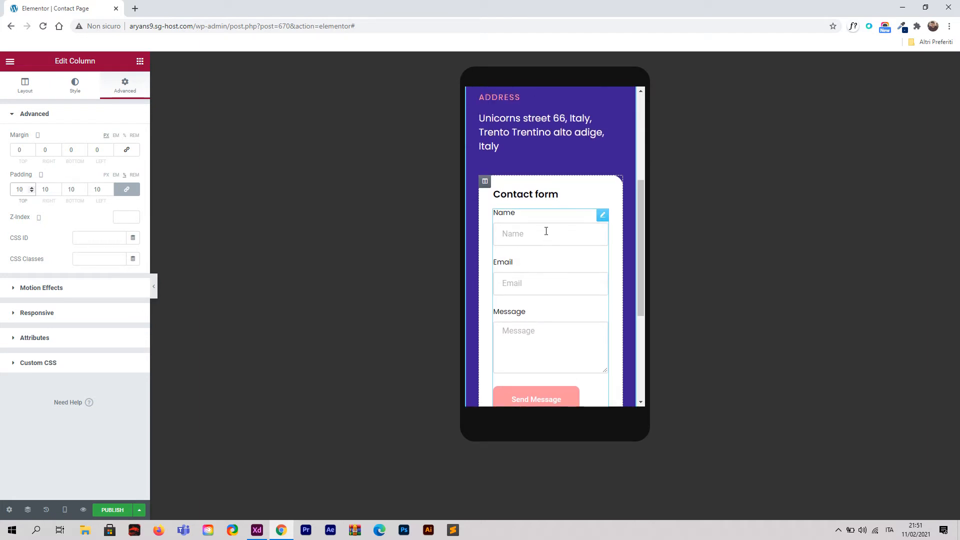
Step: Publish the contact page and check the form's Name and Email fields on the live page
left_click(113, 510)
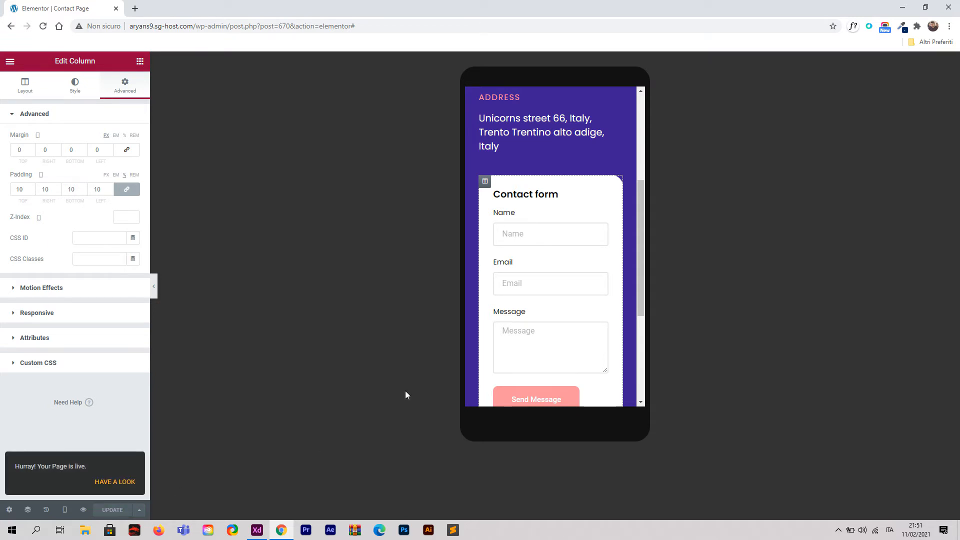
scroll(544, 304, "up", 1)
scroll(558, 286, "down", 2)
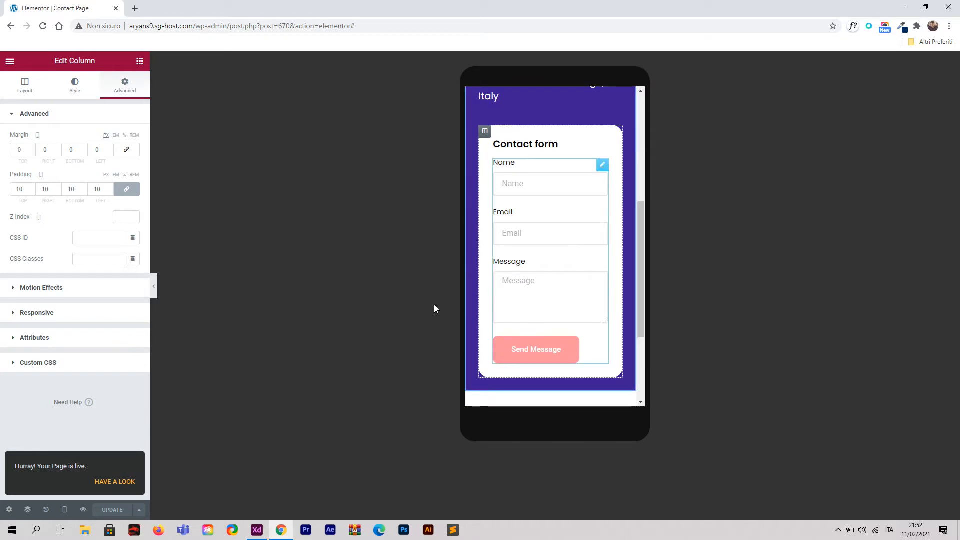
left_click(115, 481)
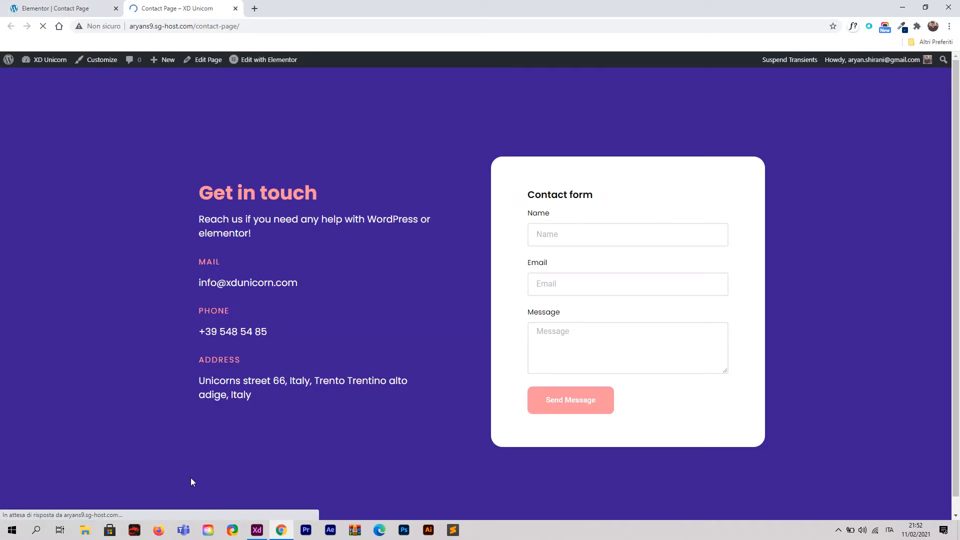
left_click(572, 227)
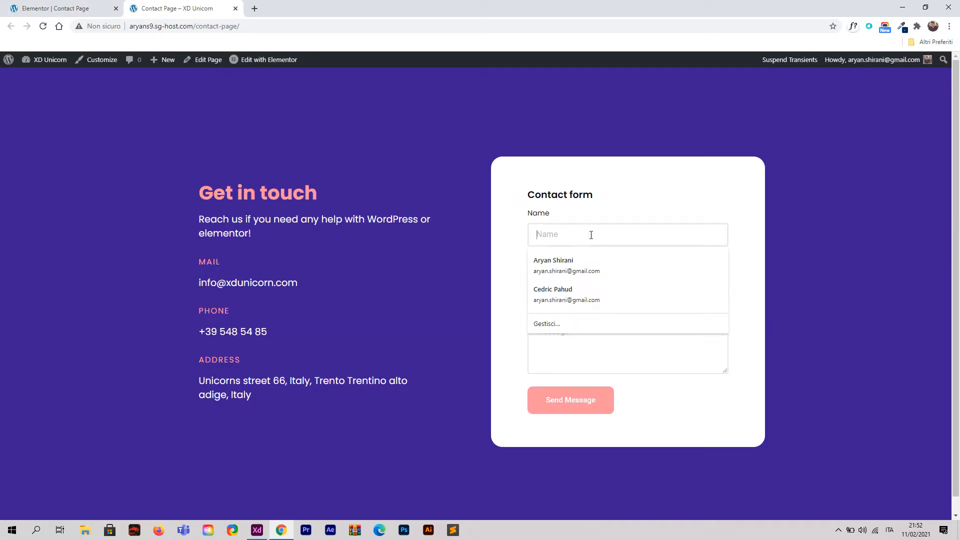
left_click(586, 279)
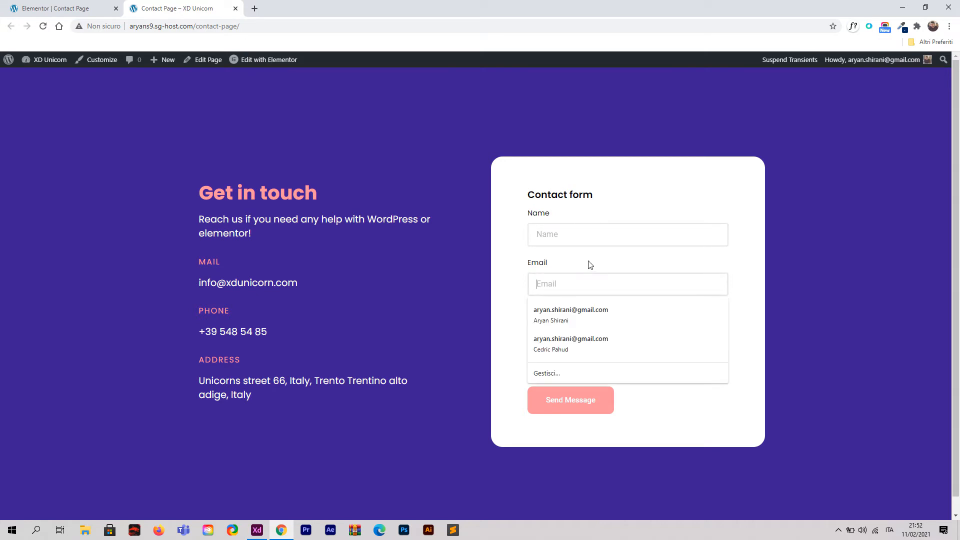
Step: Inspect the live contact page in the browser's iPhone X device preview, checking the text, spacing and form fields, and close the developer tools
right_click(431, 171)
left_click(484, 311)
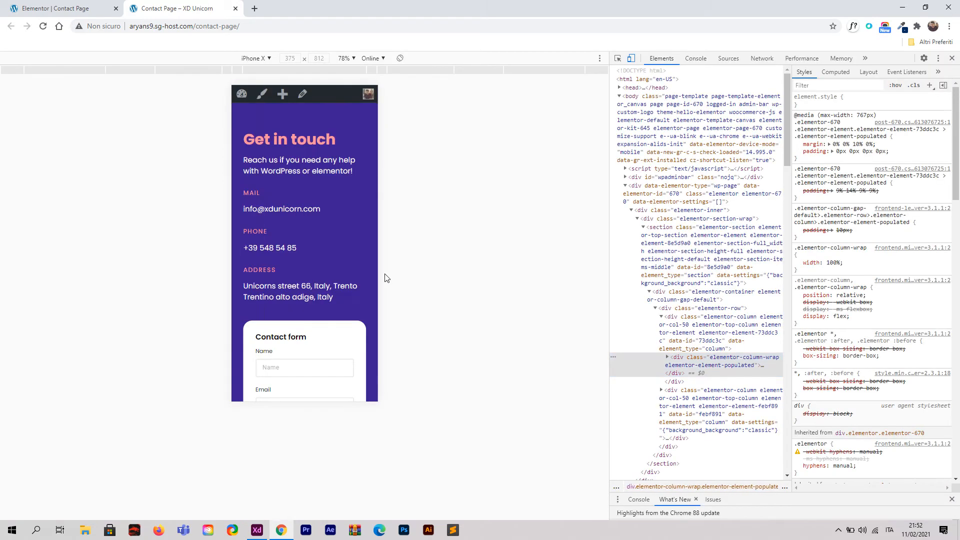
scroll(334, 277, "down", 3)
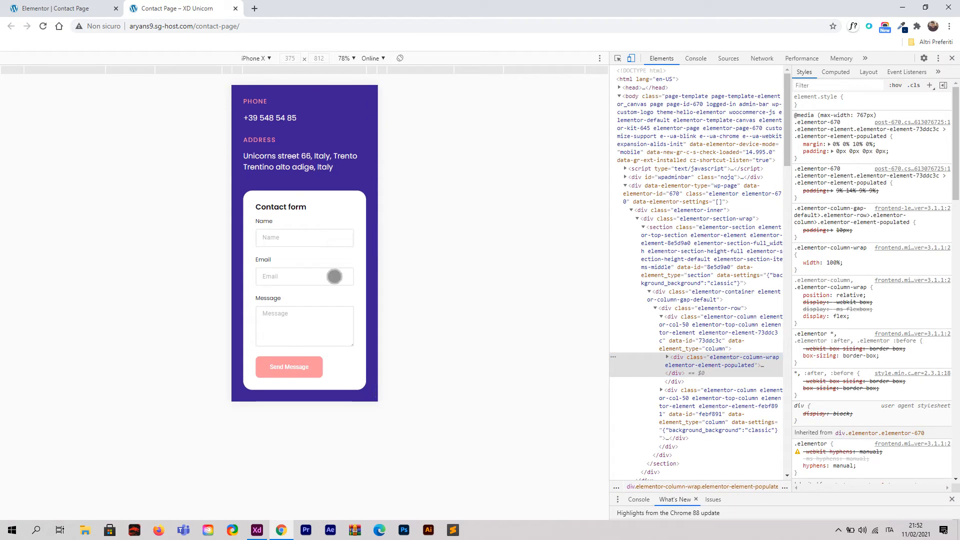
scroll(323, 285, "up", 1)
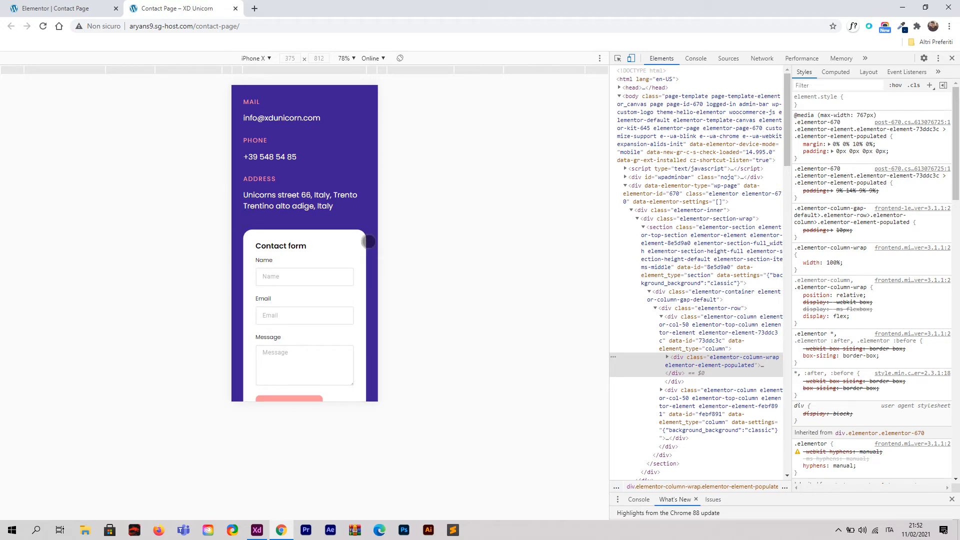
scroll(368, 241, "up", 2)
scroll(305, 240, "down", 3)
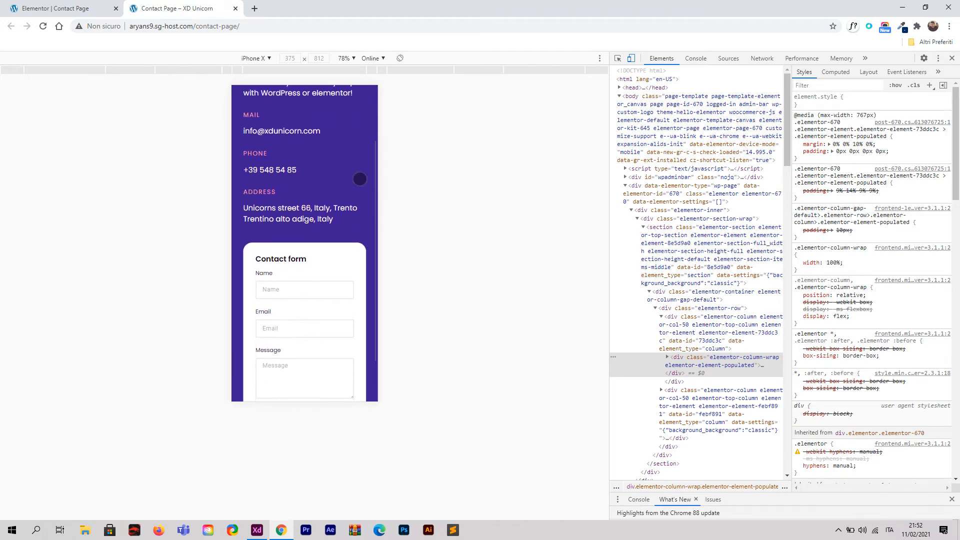
left_click(325, 245)
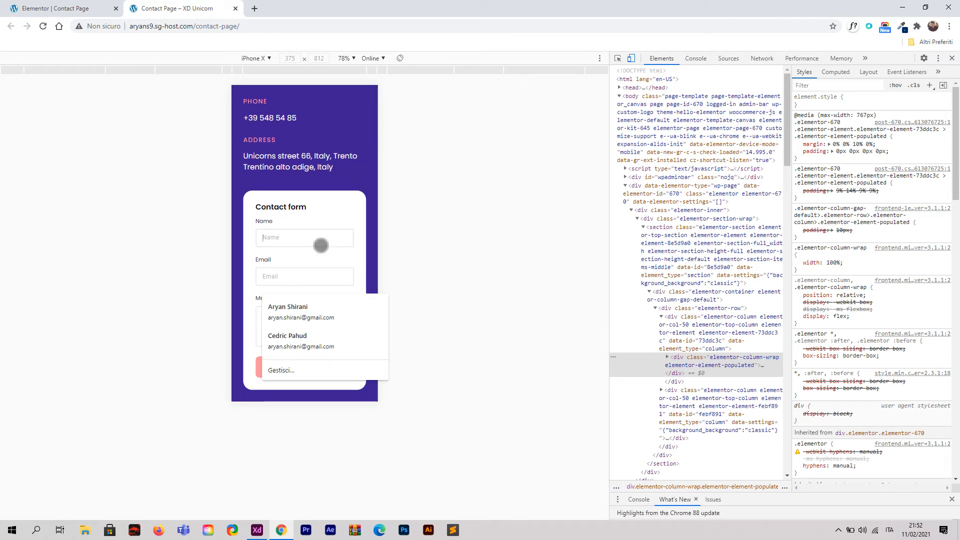
left_click(315, 272)
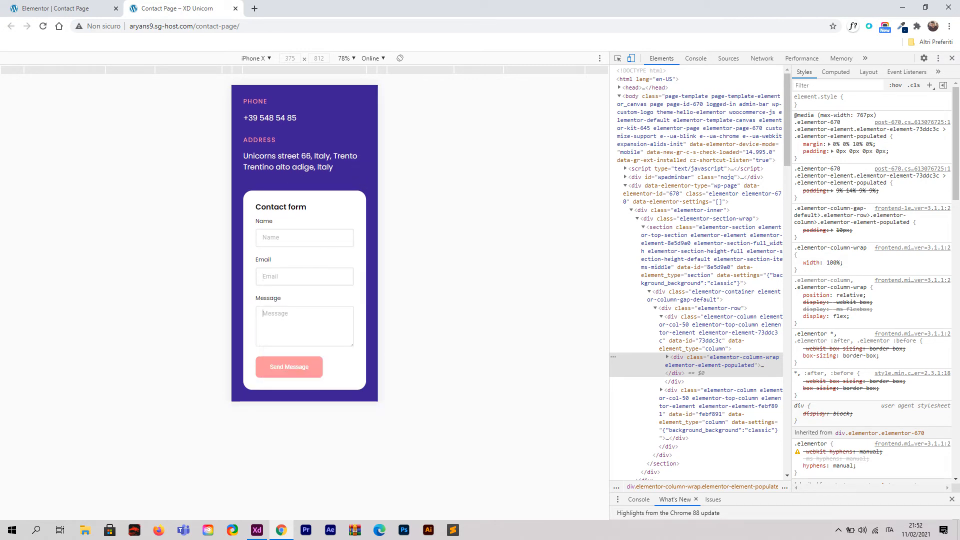
scroll(346, 202, "up", 3)
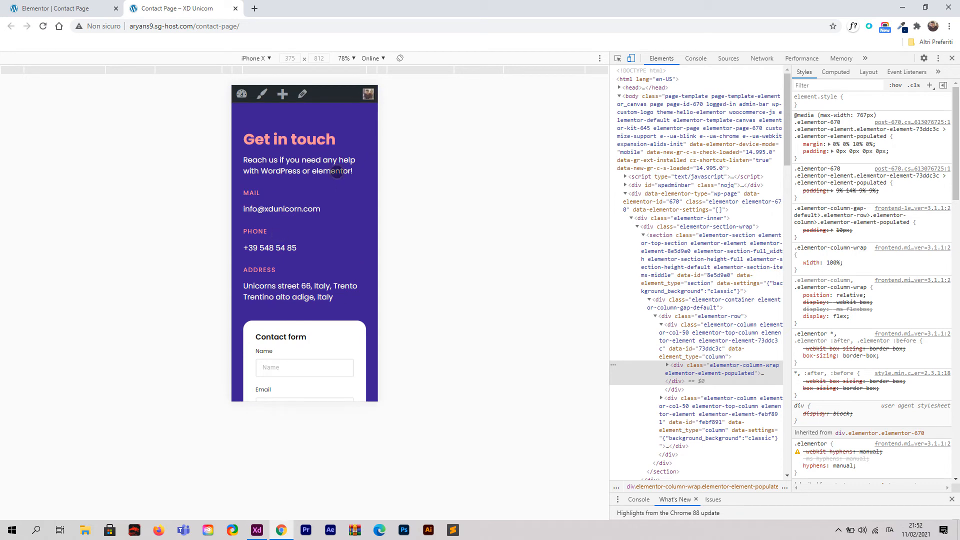
left_click(951, 58)
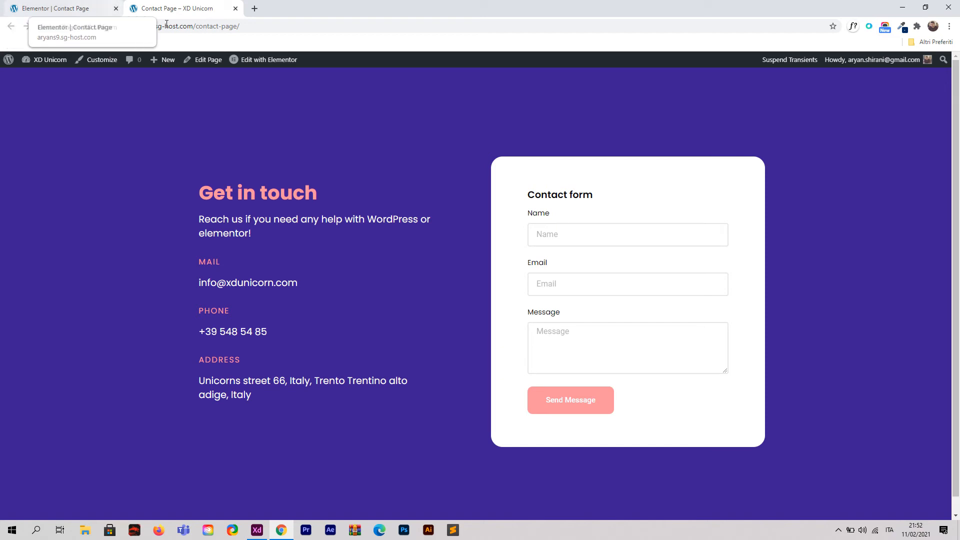
Step: Reopen the live page in the Elementor editor and examine the contact form's email notification settings
left_click(268, 64)
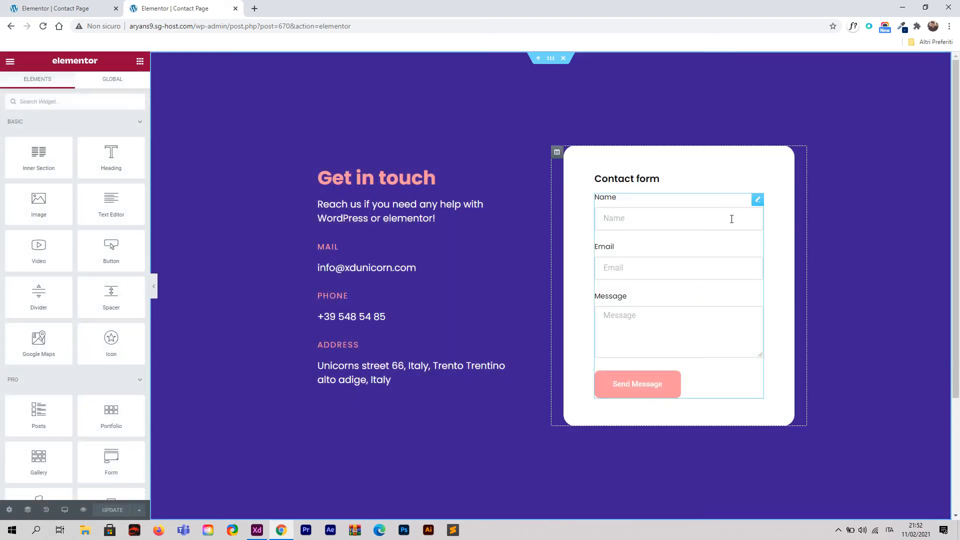
left_click(758, 201)
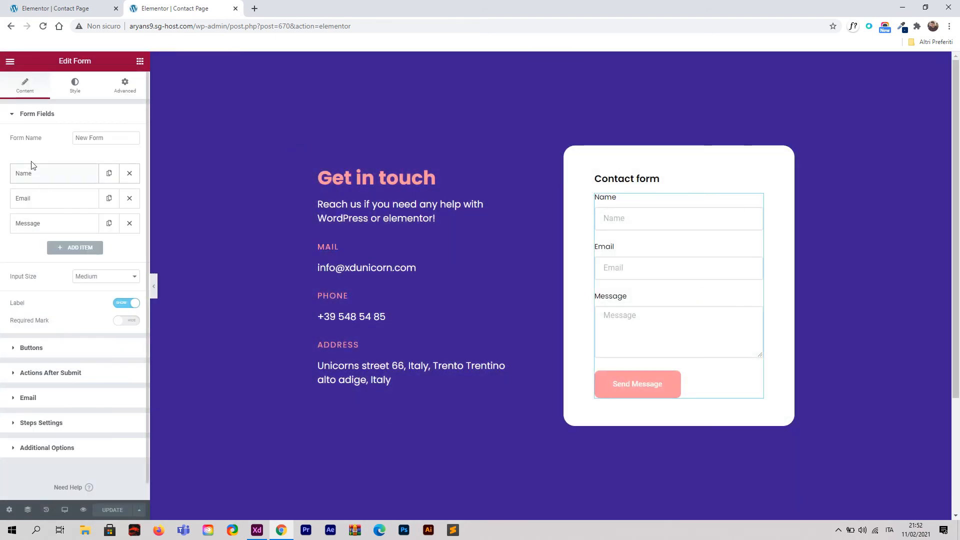
scroll(63, 320, "down", 1)
left_click(49, 381)
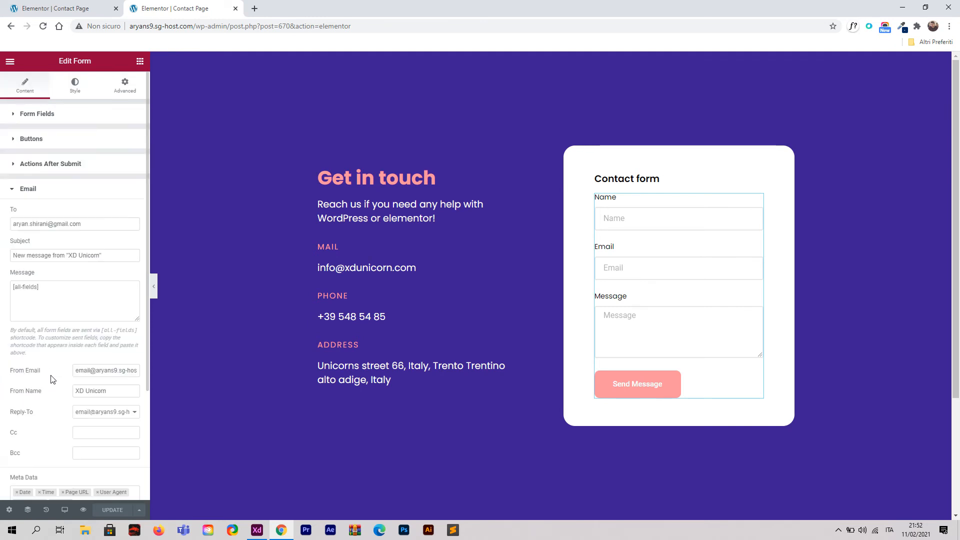
left_click(63, 190)
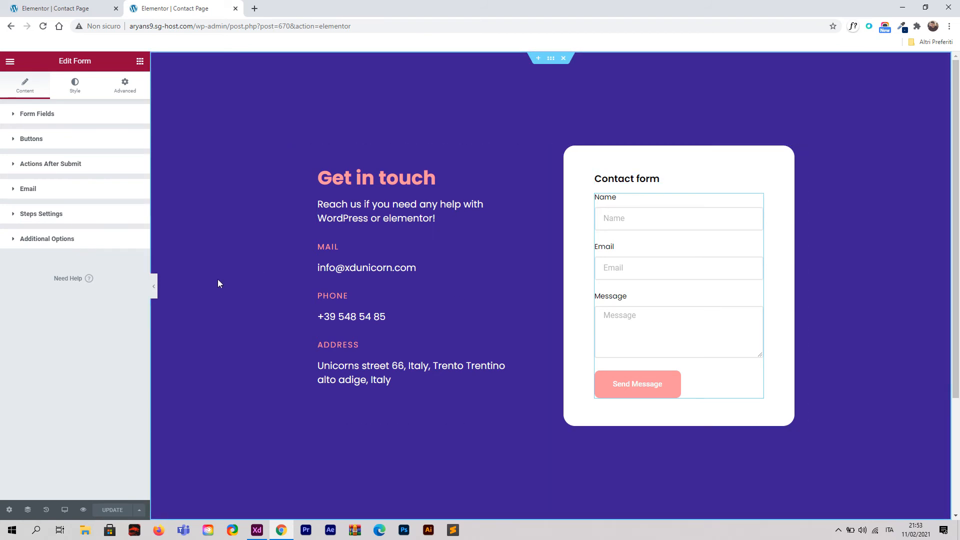
left_click(155, 286)
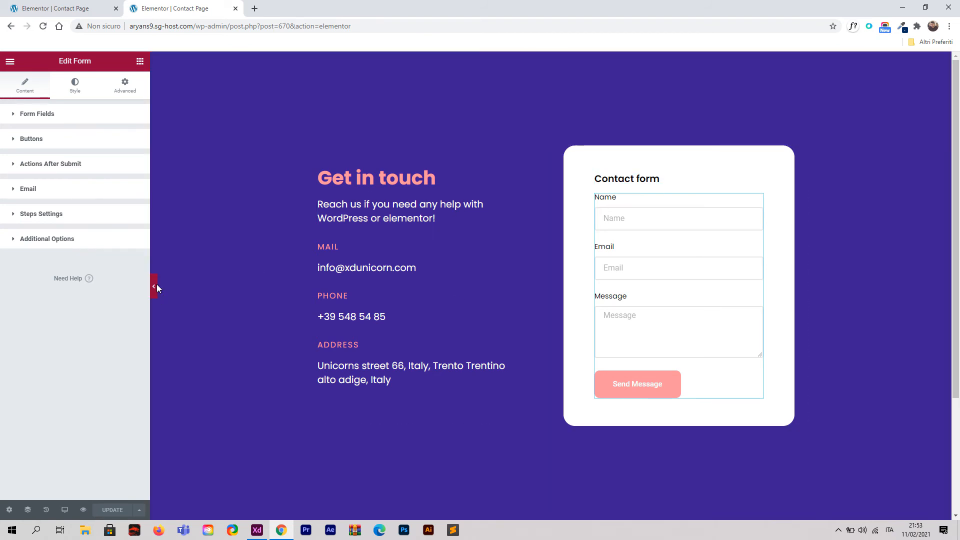